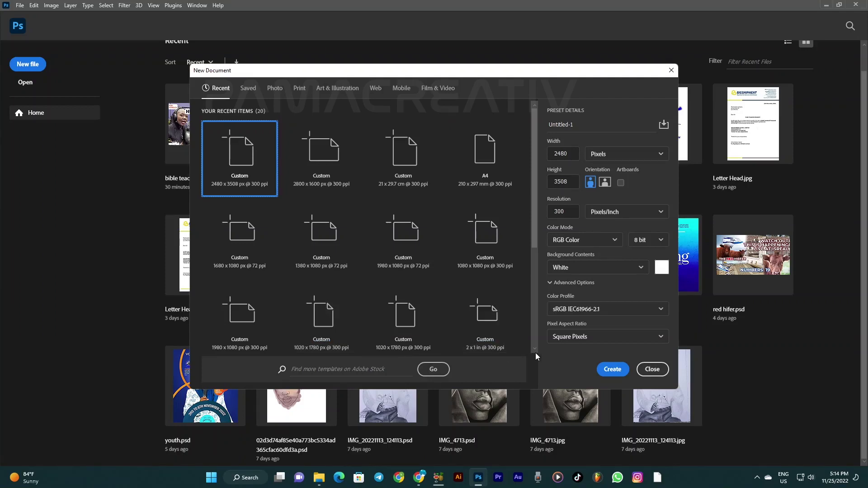
# Step: Create a 2480 × 3508 px document with a purple Gradient Map layer, then open its Layer Style
pyautogui.click(610, 371)
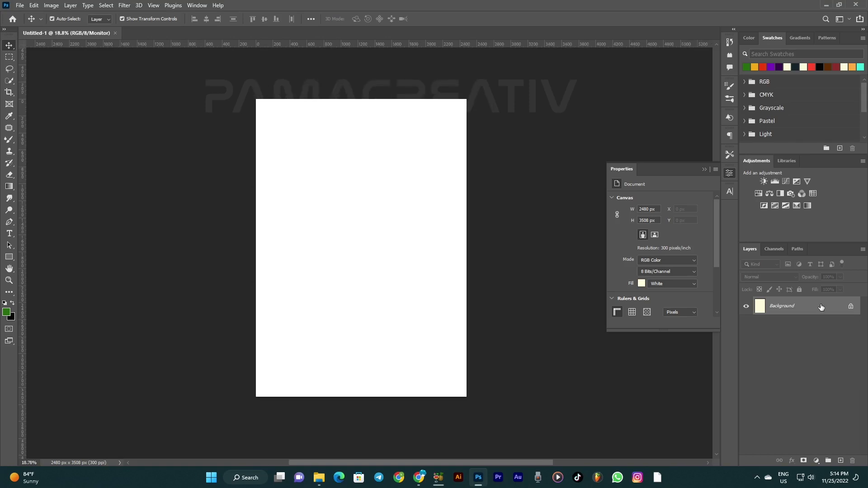
pyautogui.click(807, 205)
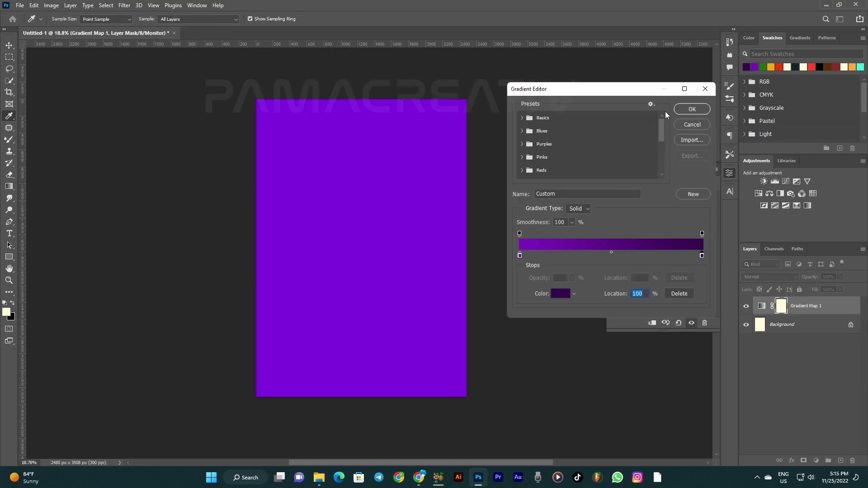
pyautogui.click(680, 112)
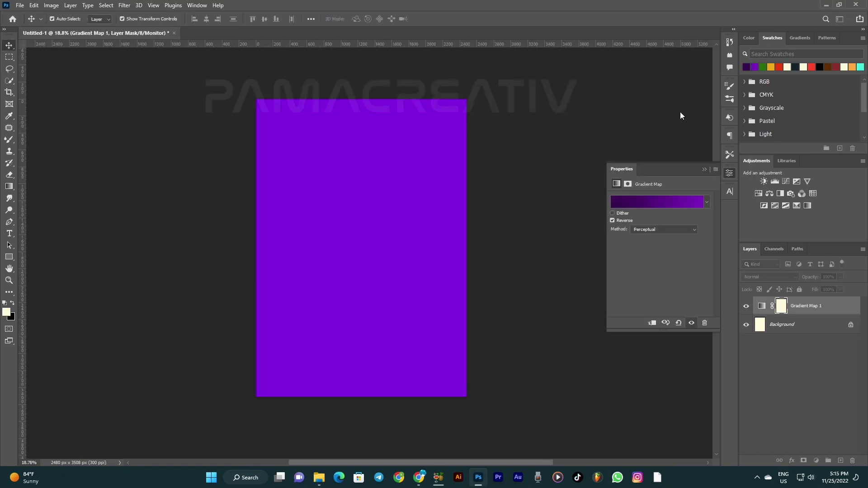
pyautogui.doubleClick(828, 310)
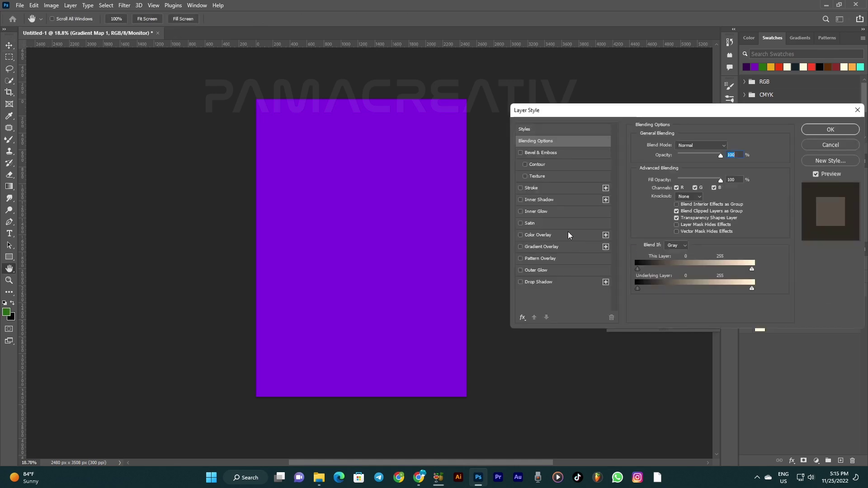
# Step: Enable Gradient Overlay, delete the middle stop, and make the left stop dark purple
pyautogui.click(533, 247)
pyautogui.click(682, 168)
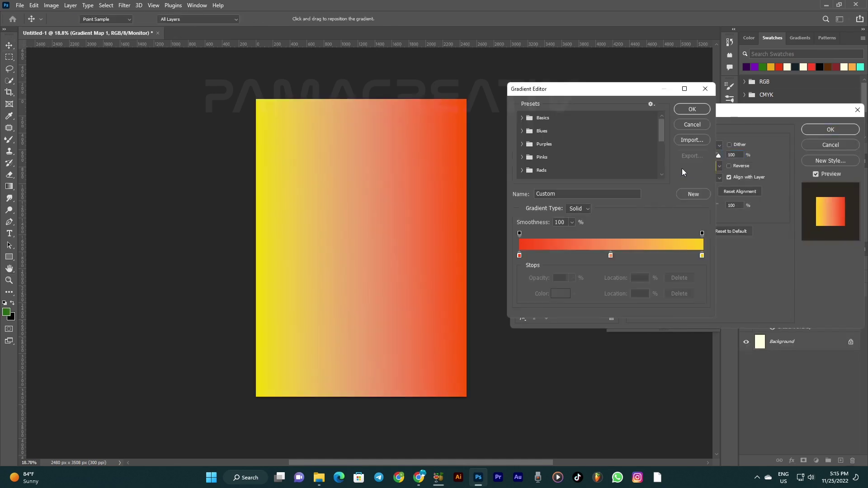
pyautogui.click(610, 256)
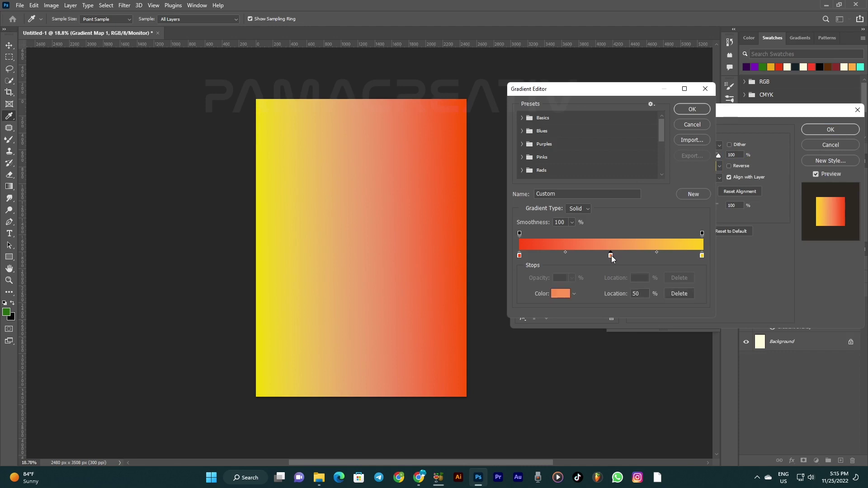
pyautogui.click(673, 293)
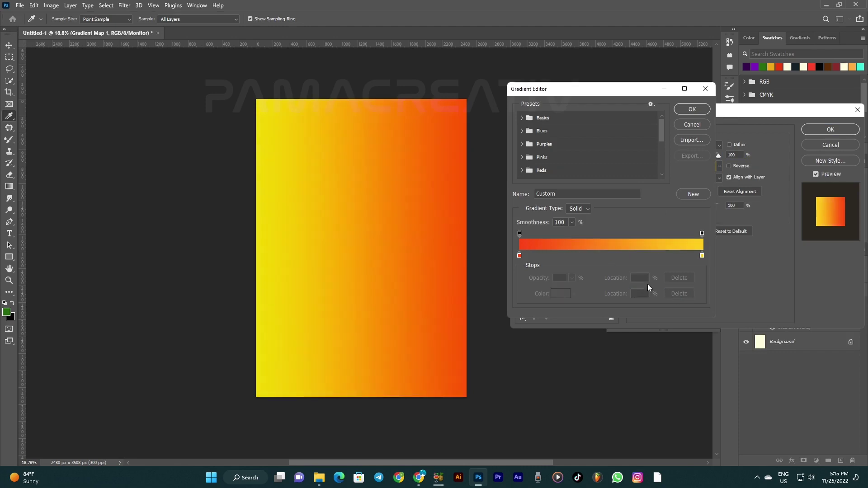
pyautogui.click(519, 255)
pyautogui.click(558, 294)
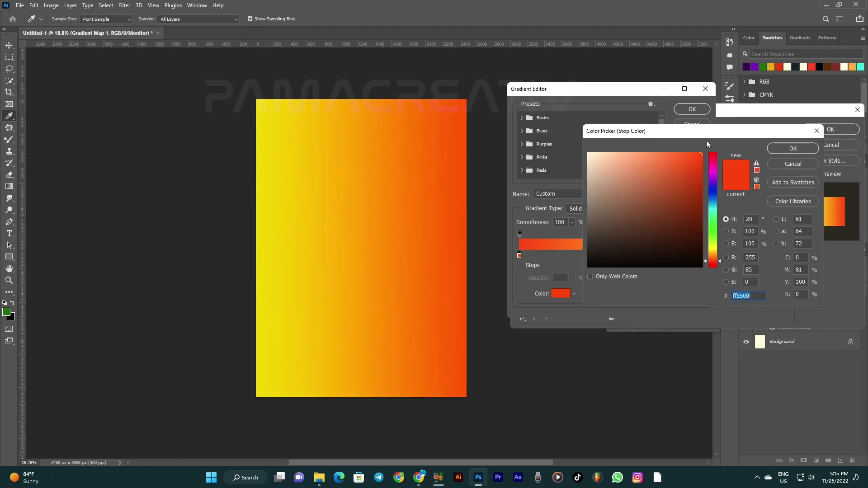
pyautogui.click(749, 67)
pyautogui.press('Return')
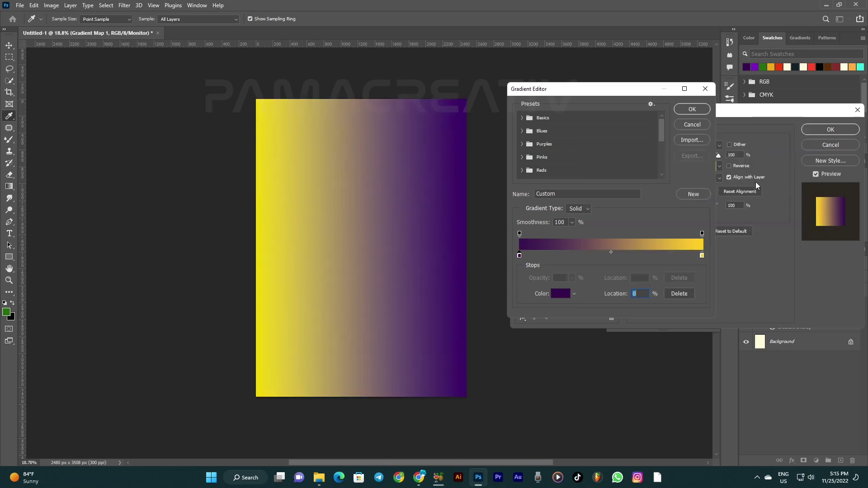
# Step: Make the right stop bright purple 8104e1 and set the overlay angle to 60°
pyautogui.click(701, 256)
pyautogui.click(563, 293)
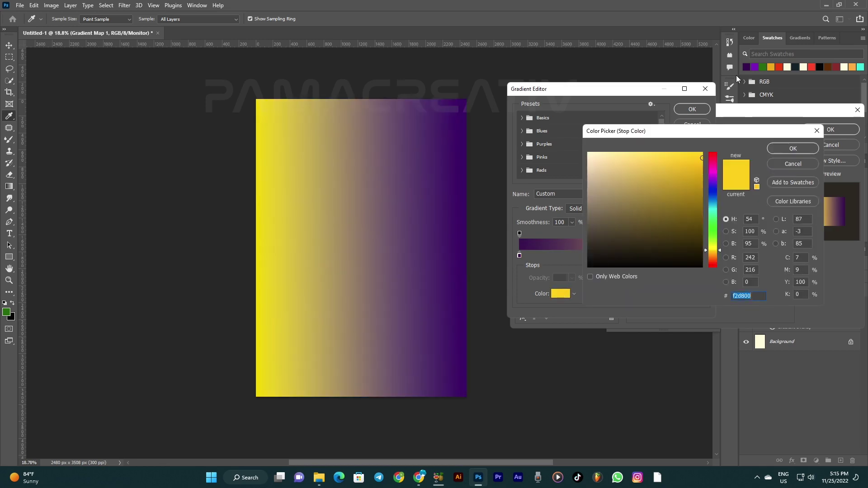
pyautogui.click(754, 67)
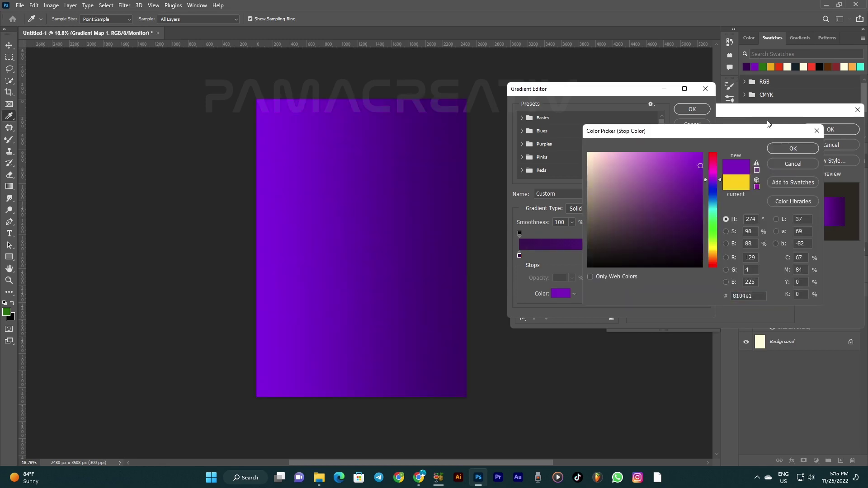
pyautogui.click(792, 148)
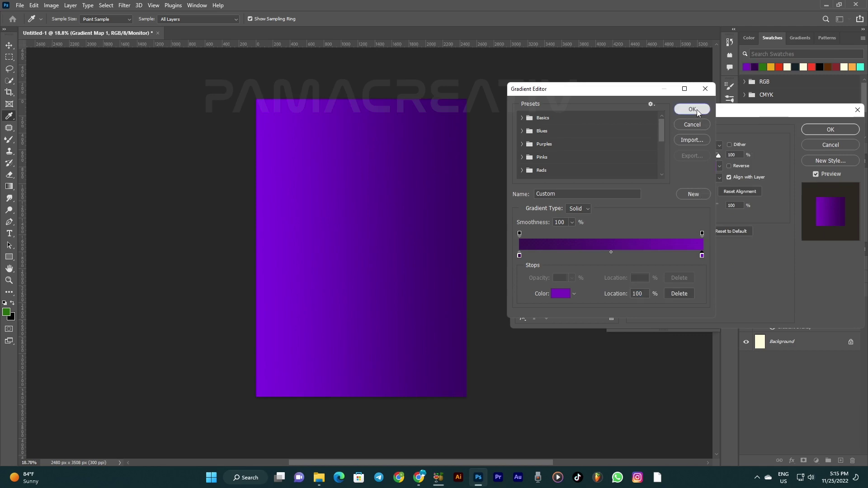
pyautogui.click(695, 110)
pyautogui.click(678, 186)
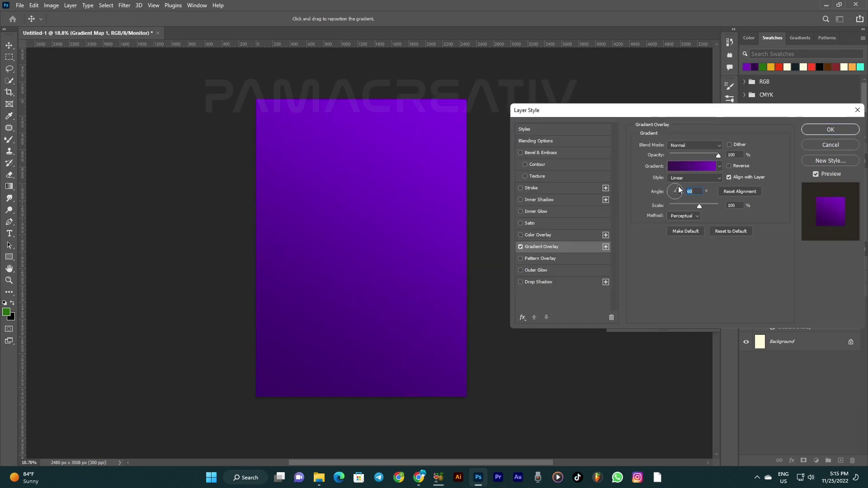
# Step: Move the dark purple stop to about 17%, shift the midpoint brightward, and apply the overlay
pyautogui.click(679, 168)
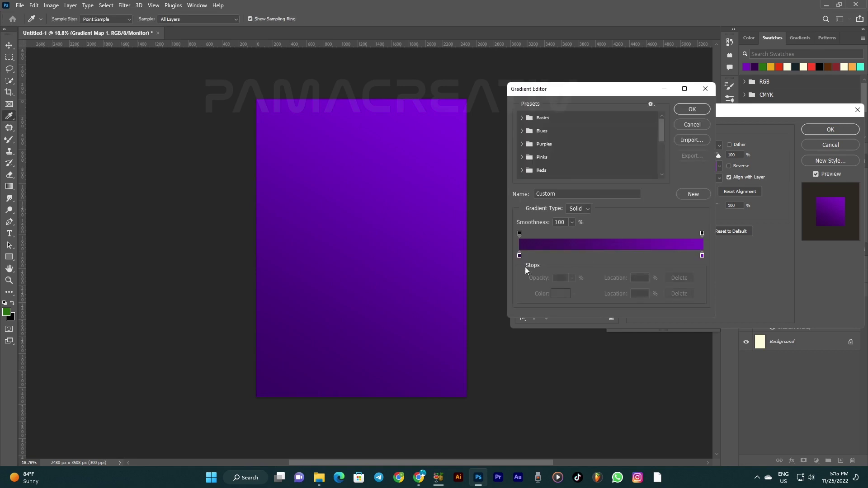
pyautogui.click(521, 255)
pyautogui.moveTo(559, 254); pyautogui.dragTo(552, 258)
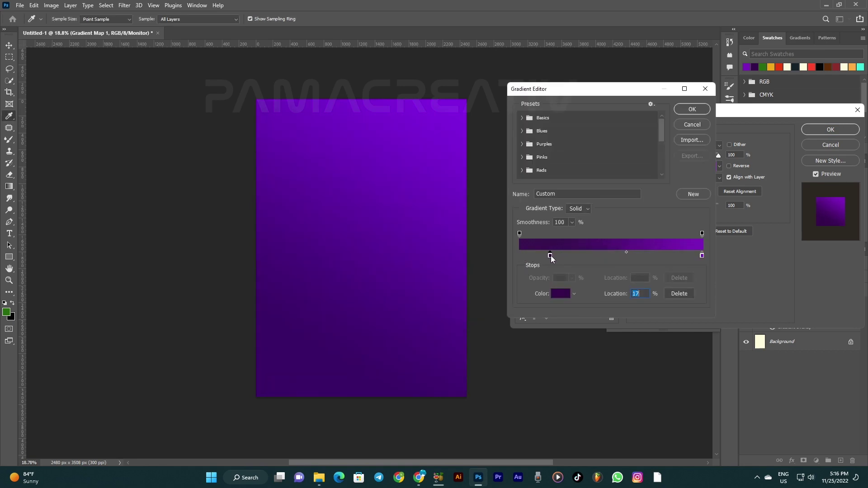
pyautogui.moveTo(626, 252); pyautogui.dragTo(640, 251)
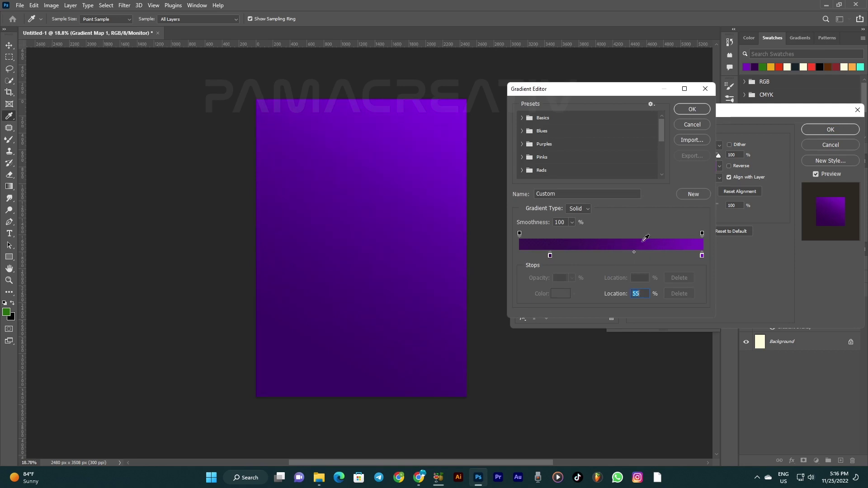
pyautogui.click(696, 113)
pyautogui.click(830, 130)
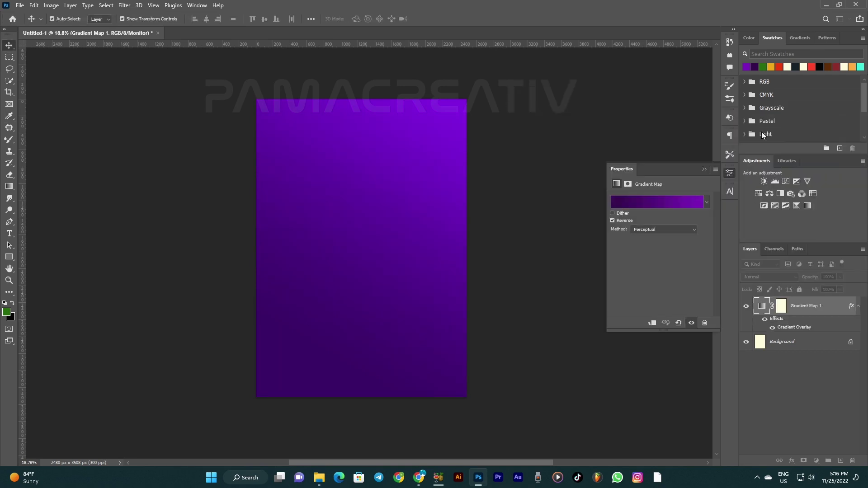
pyautogui.scroll(-1, 359, 247)
# Step: Place the 'black' photo of the man from the stock images folder onto the poster
pyautogui.scroll(2, 367, 257)
pyautogui.scroll(-2, 350, 176)
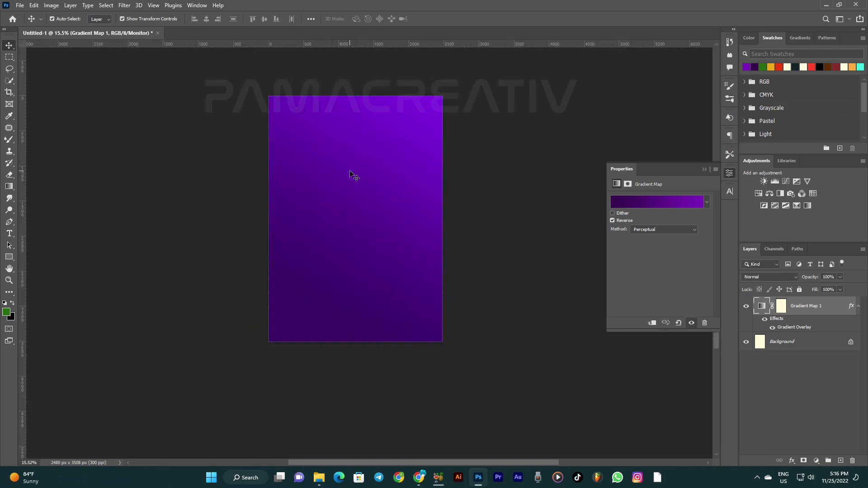
pyautogui.moveTo(382, 133); pyautogui.dragTo(375, 171)
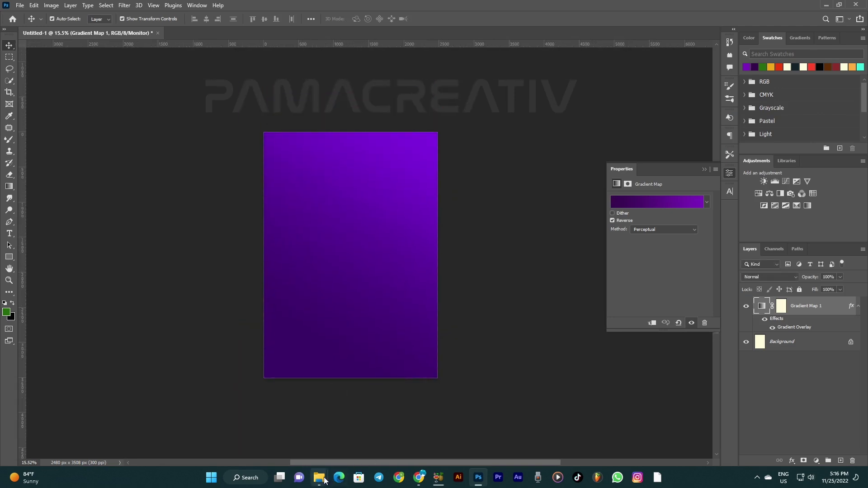
pyautogui.moveTo(318, 478)
pyautogui.click(291, 437)
pyautogui.moveTo(439, 349); pyautogui.dragTo(259, 337)
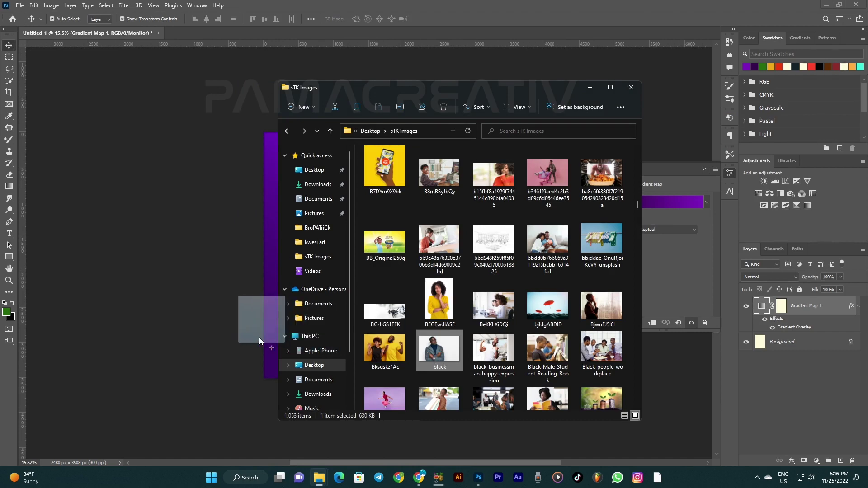
pyautogui.press('Return')
# Step: Rasterize the man's layer, remove its white background, and convert it to a smart object
pyautogui.scroll(2, 348, 262)
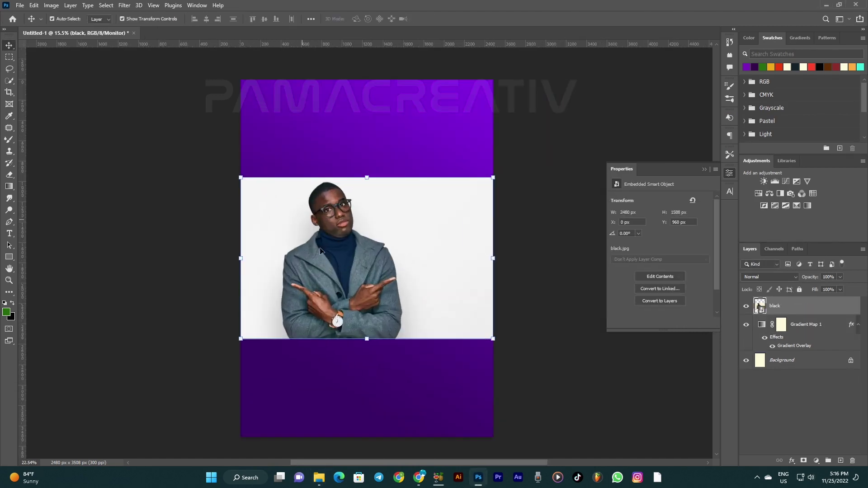
pyautogui.scroll(1, 341, 259)
pyautogui.click(668, 302)
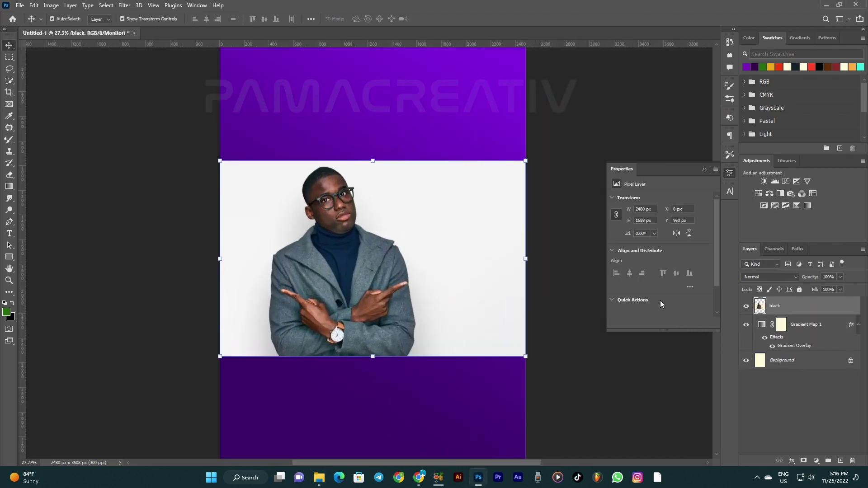
pyautogui.click(654, 310)
pyautogui.scroll(2, 351, 255)
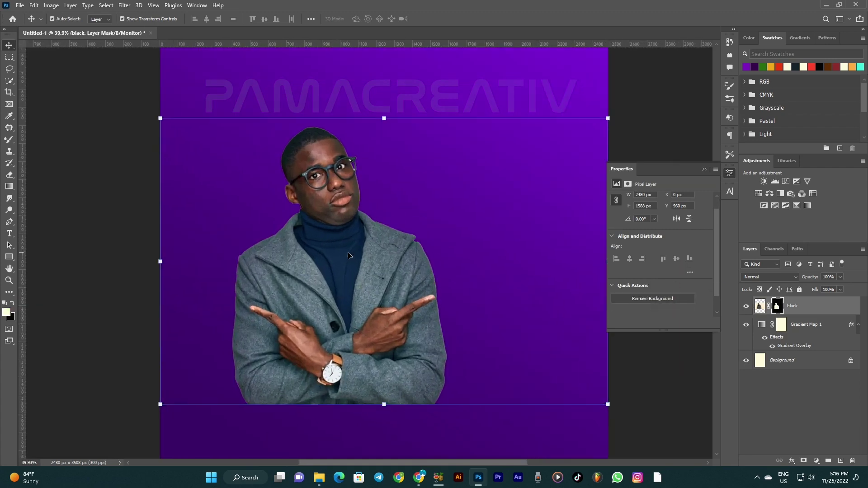
pyautogui.scroll(-2, 369, 269)
pyautogui.scroll(-1, 380, 296)
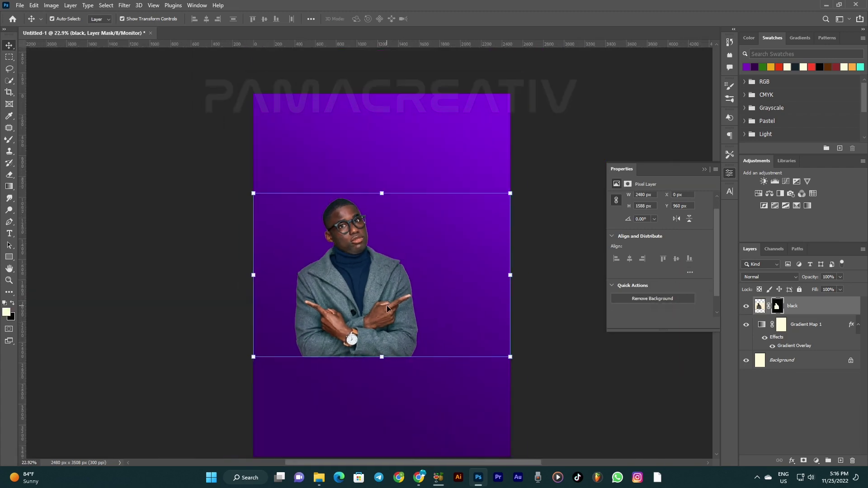
pyautogui.rightClick(809, 311)
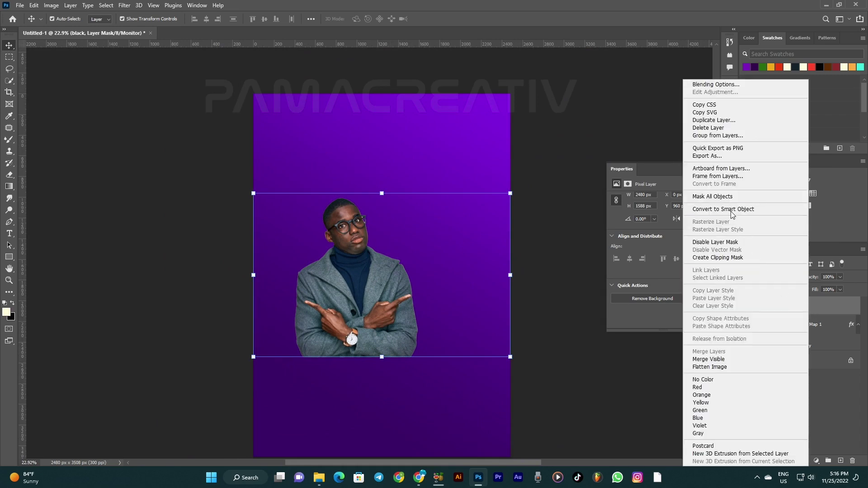
pyautogui.click(729, 210)
# Step: Resize the man to about 1290 × 1800 px in the poster's upper middle
pyautogui.scroll(-1, 347, 322)
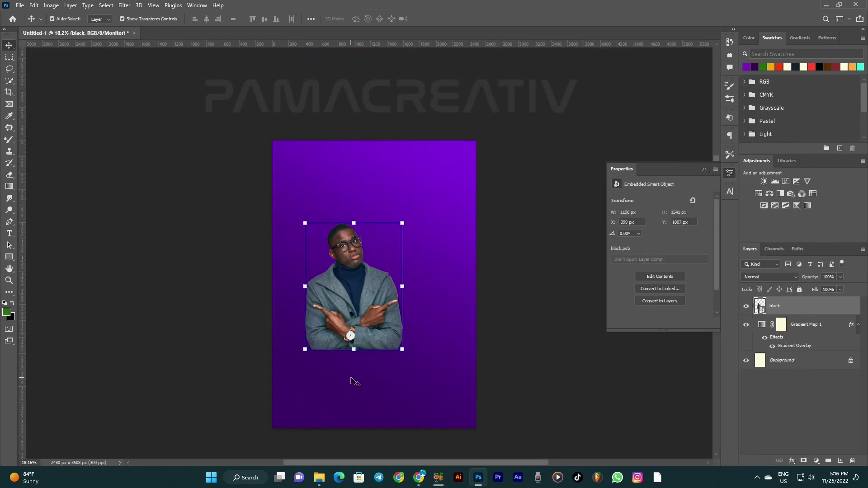
pyautogui.moveTo(353, 351); pyautogui.dragTo(345, 426)
pyautogui.press('Return')
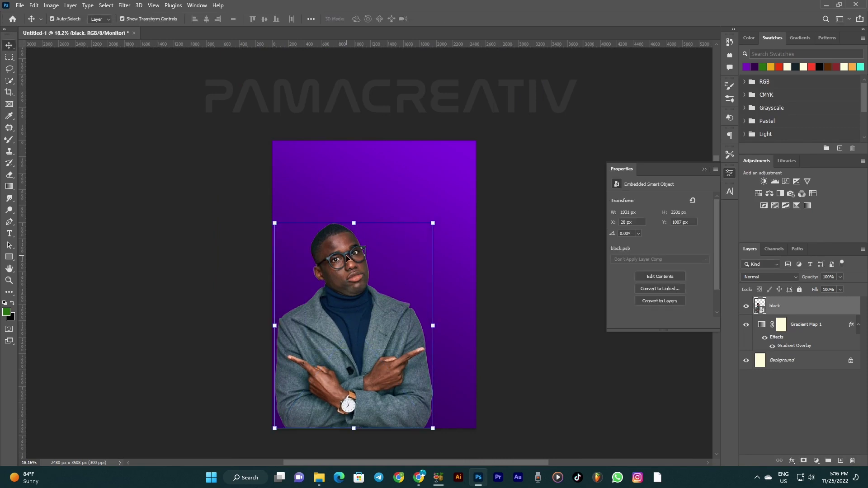
pyautogui.scroll(1, 353, 256)
pyautogui.scroll(-2, 354, 256)
pyautogui.moveTo(357, 276); pyautogui.dragTo(358, 244)
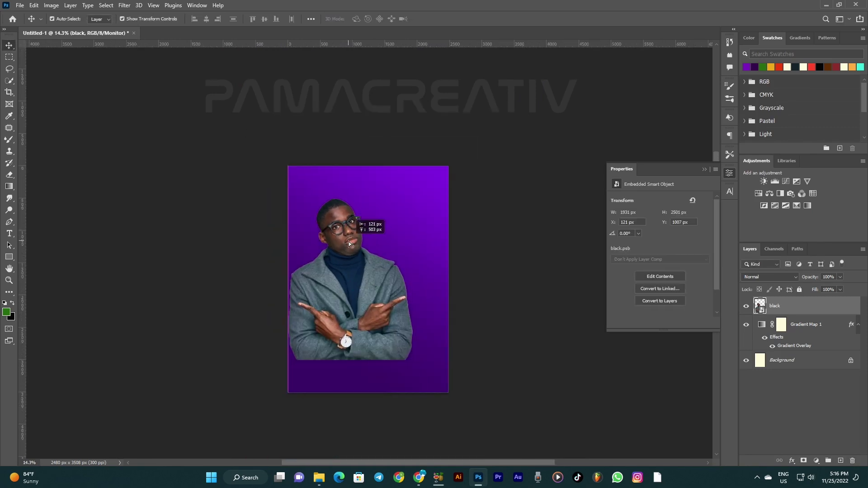
pyautogui.moveTo(420, 199)
pyautogui.mouseDown()
pyautogui.moveTo(370, 256)
pyautogui.moveTo(382, 233)
pyautogui.mouseUp()
pyautogui.press('Return')
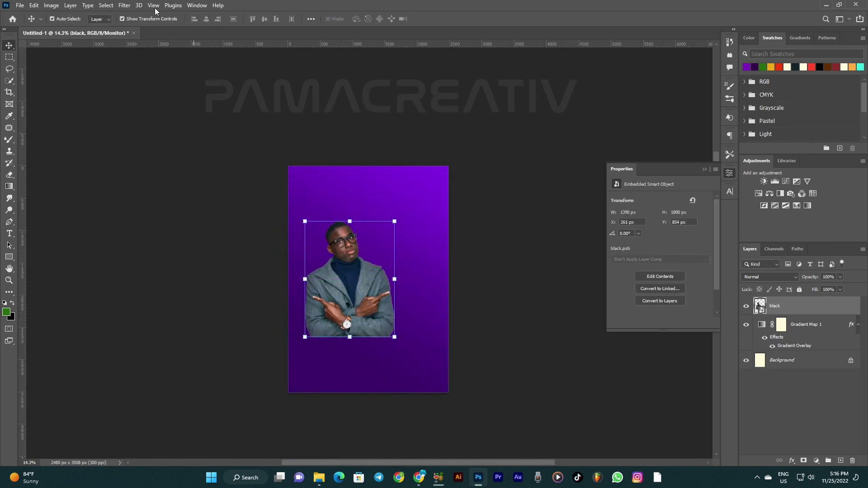
pyautogui.click(125, 5)
pyautogui.click(153, 79)
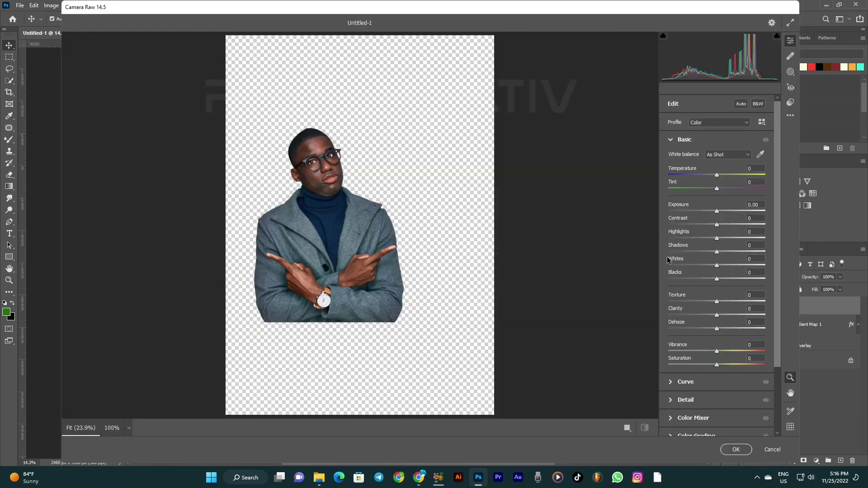
# Step: Raise exposure to about +0.85, highlights to +63, and shadows to +24
pyautogui.moveTo(716, 211); pyautogui.dragTo(738, 228)
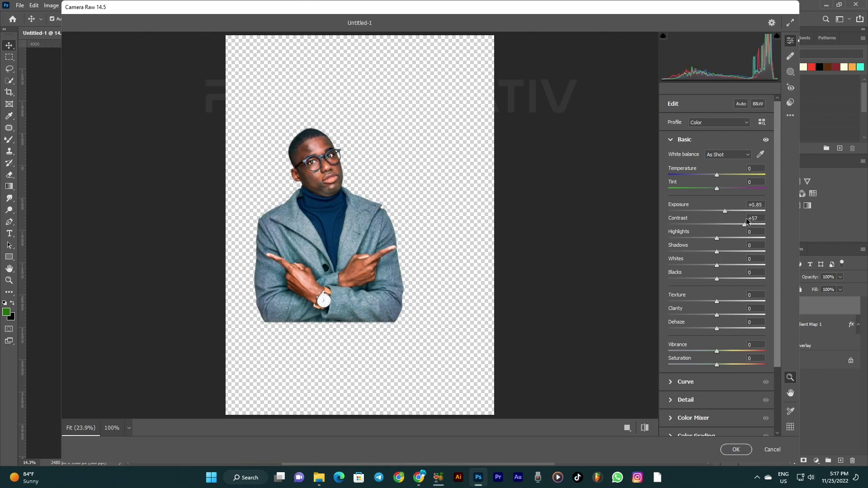
pyautogui.moveTo(729, 236); pyautogui.dragTo(742, 237)
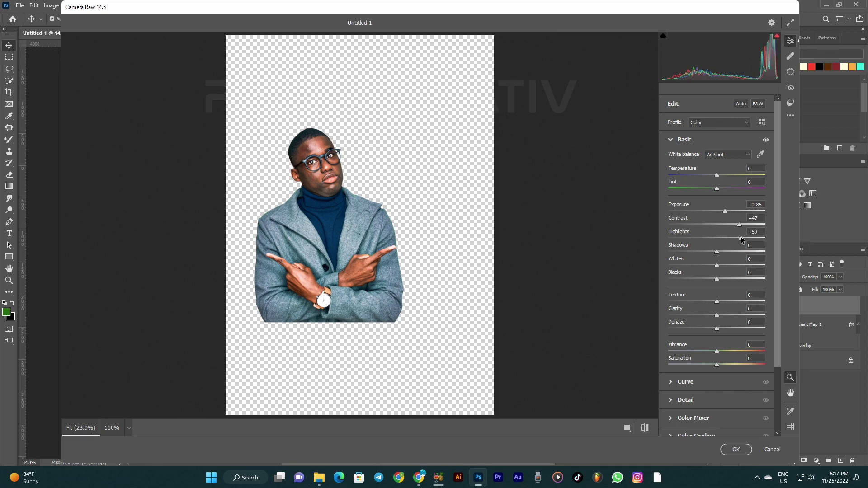
pyautogui.moveTo(741, 252)
pyautogui.mouseDown()
pyautogui.moveTo(727, 252)
pyautogui.moveTo(733, 265)
pyautogui.moveTo(695, 279)
pyautogui.mouseUp()
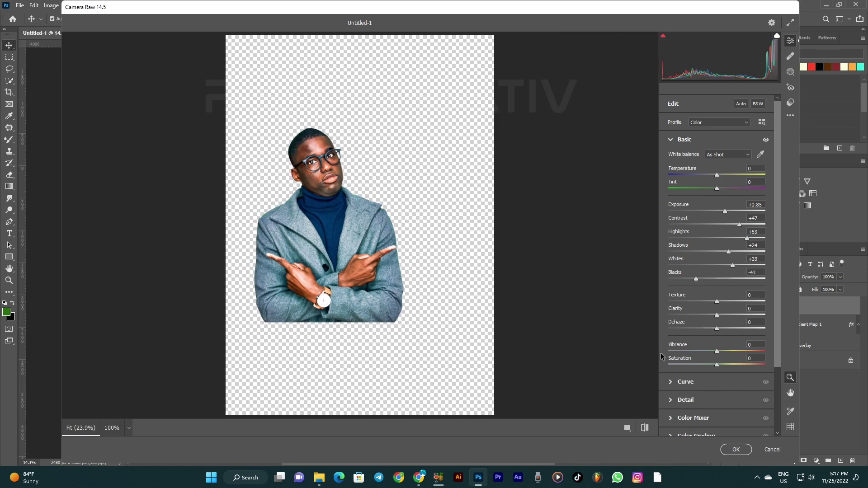
# Step: Lower saturation to about -28, add sharpening of 32, and apply Camera Raw
pyautogui.scroll(-3, 685, 303)
pyautogui.click(703, 284)
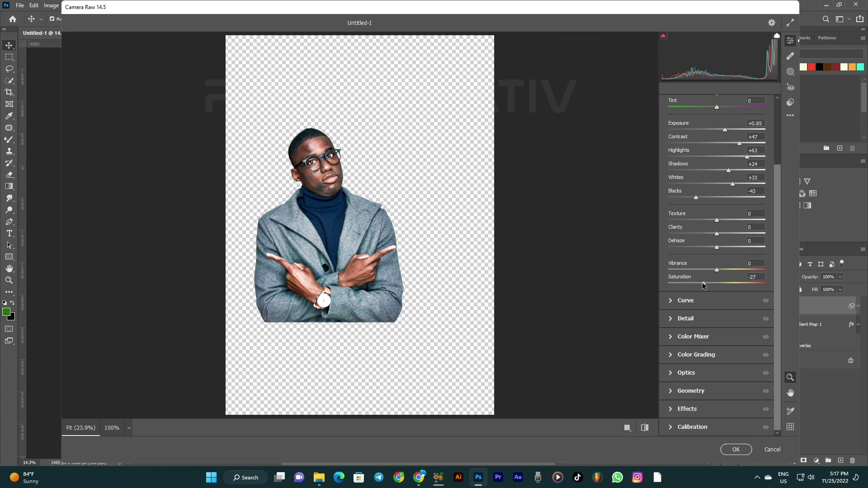
pyautogui.moveTo(719, 276); pyautogui.dragTo(726, 269)
pyautogui.click(669, 320)
pyautogui.moveTo(678, 198); pyautogui.dragTo(684, 198)
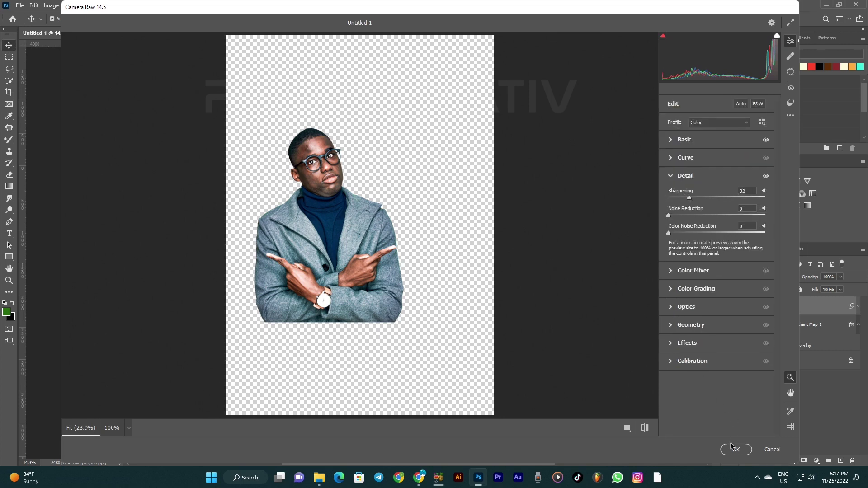
pyautogui.click(736, 449)
# Step: Drag the man about 149 px lower on the poster, to Y 1003 px
pyautogui.scroll(2, 343, 205)
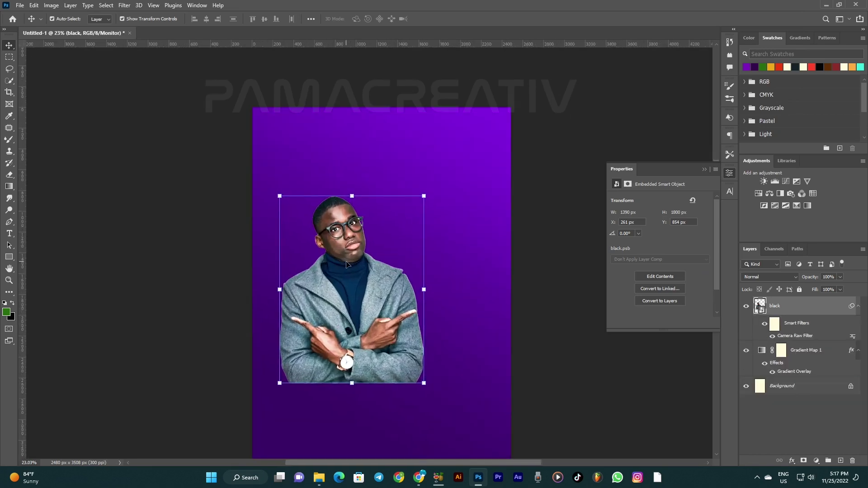
pyautogui.scroll(2, 343, 207)
pyautogui.scroll(2, 336, 216)
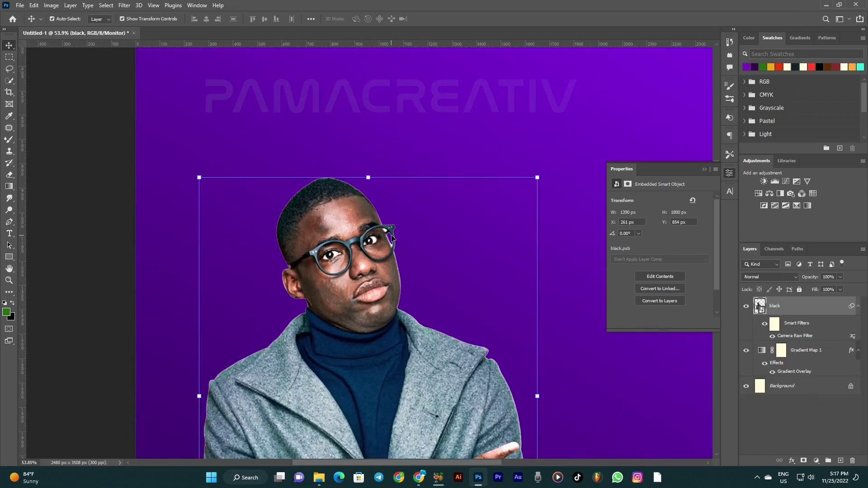
pyautogui.scroll(-2, 392, 237)
pyautogui.scroll(-2, 392, 237)
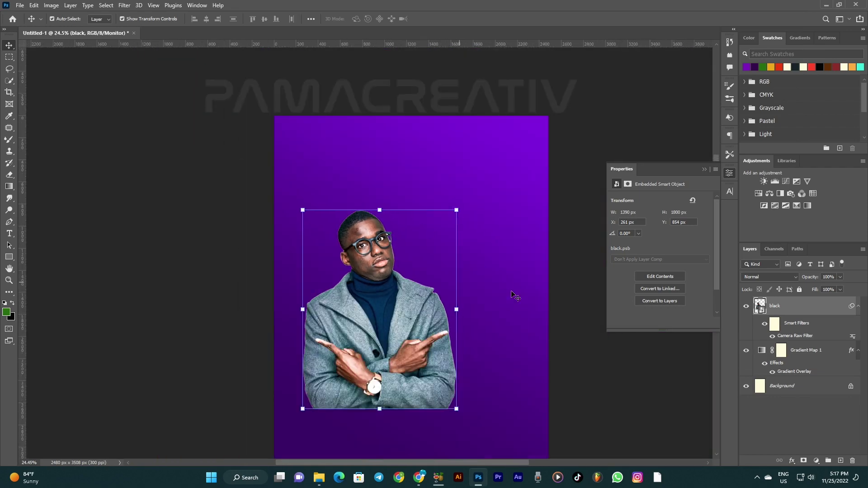
pyautogui.scroll(-1, 411, 347)
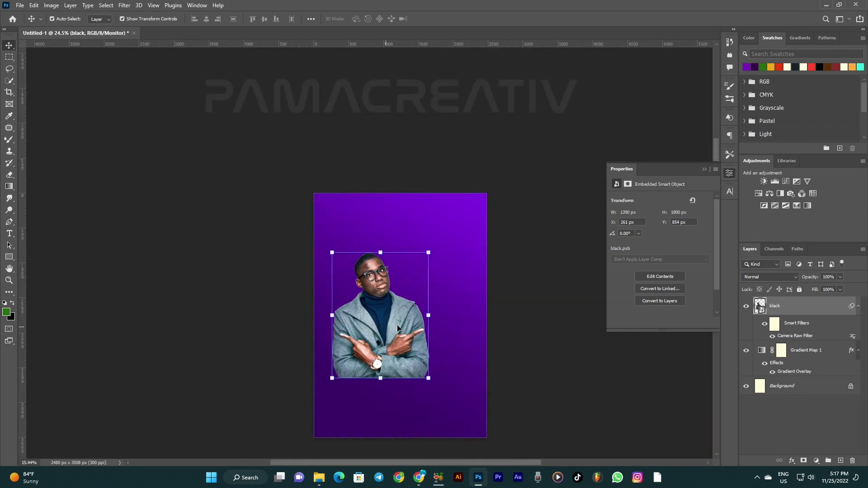
pyautogui.scroll(-1, 372, 321)
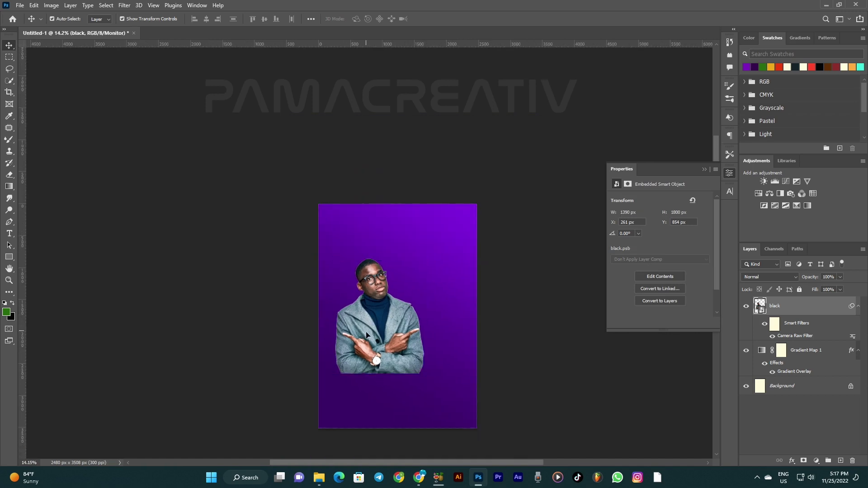
pyautogui.moveTo(367, 337); pyautogui.dragTo(365, 347)
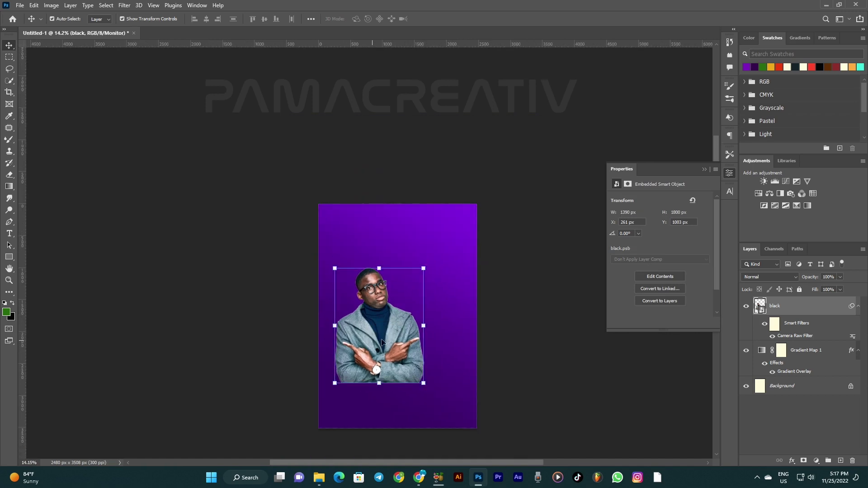
pyautogui.scroll(1, 382, 342)
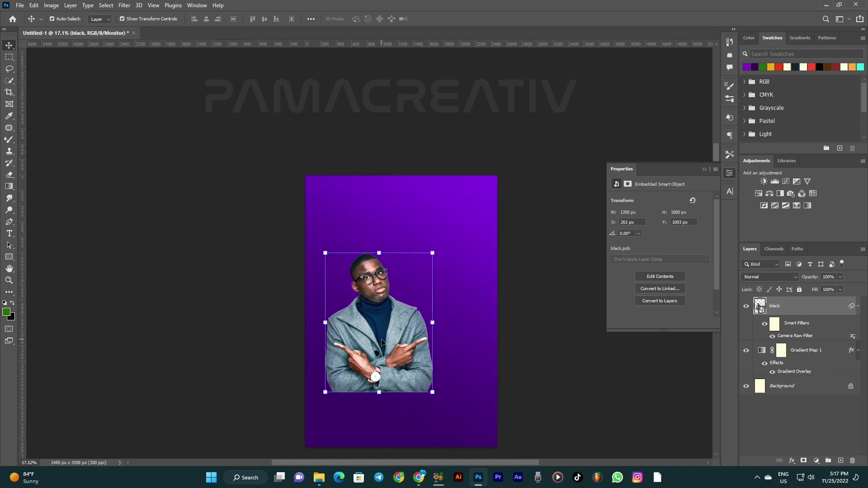
# Step: Dismiss the Smart Filters warning for good, then enlarge the man and shift him left
pyautogui.click(379, 253)
pyautogui.click(382, 200)
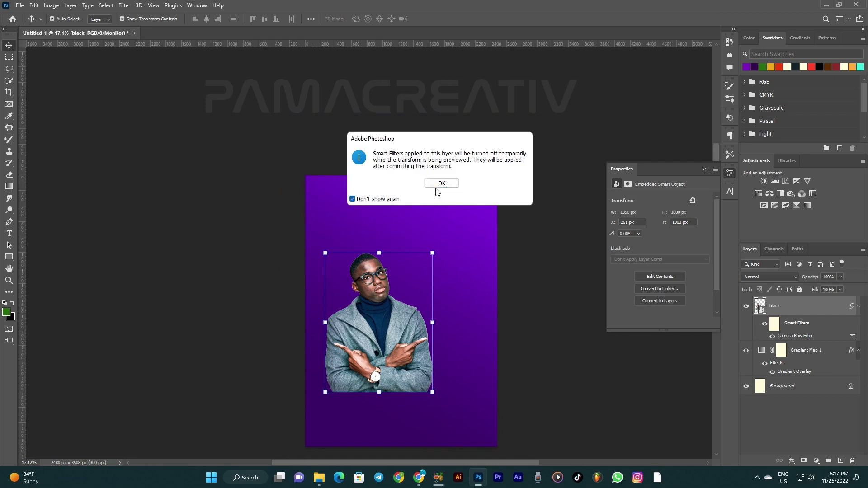
pyautogui.click(436, 188)
pyautogui.moveTo(379, 252); pyautogui.dragTo(387, 235)
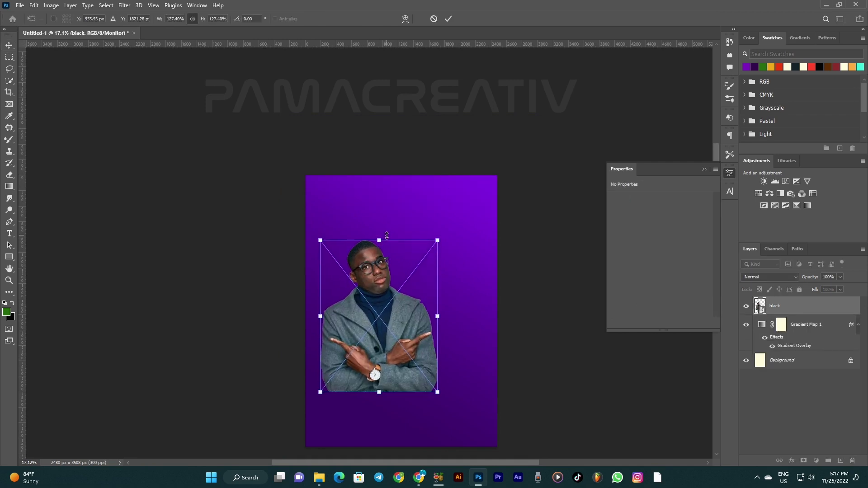
pyautogui.moveTo(388, 334); pyautogui.dragTo(386, 335)
# Step: Rescale the man to about 121%, roughly 1441 × 1865 px, in the lower middle
pyautogui.hotkey('ctrl', 't')
pyautogui.moveTo(367, 240); pyautogui.dragTo(368, 272)
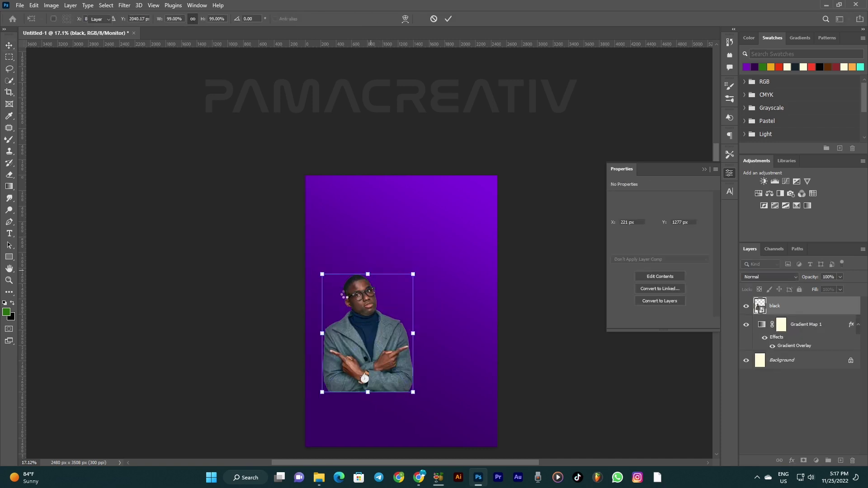
pyautogui.scroll(2, 380, 313)
pyautogui.scroll(-3, 381, 314)
pyautogui.scroll(1, 360, 379)
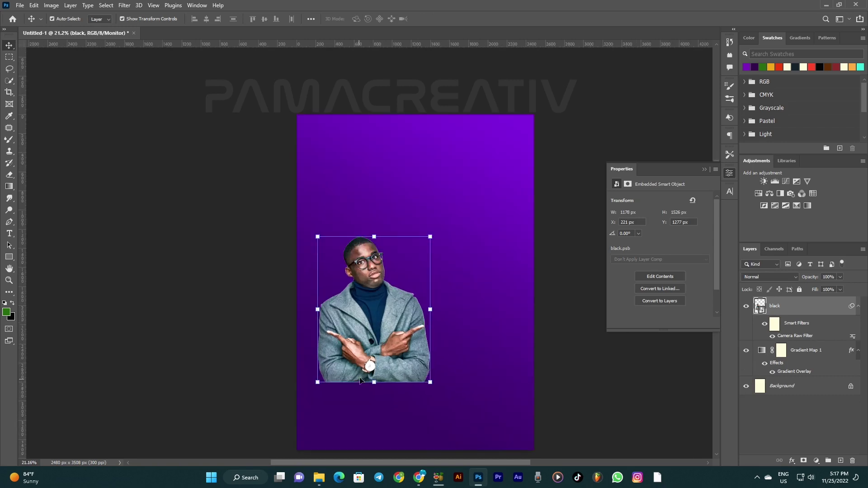
pyautogui.hotkey('ctrl', 't')
pyautogui.moveTo(374, 236); pyautogui.dragTo(384, 202)
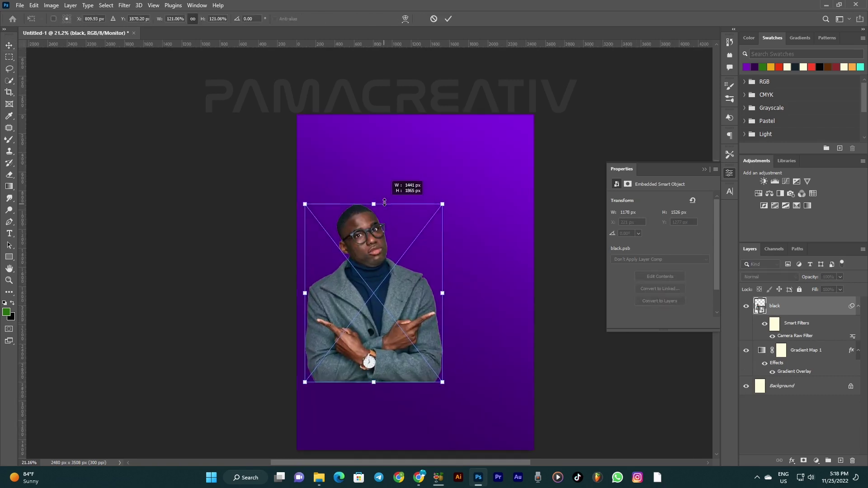
pyautogui.hotkey('ctrl', 'z')
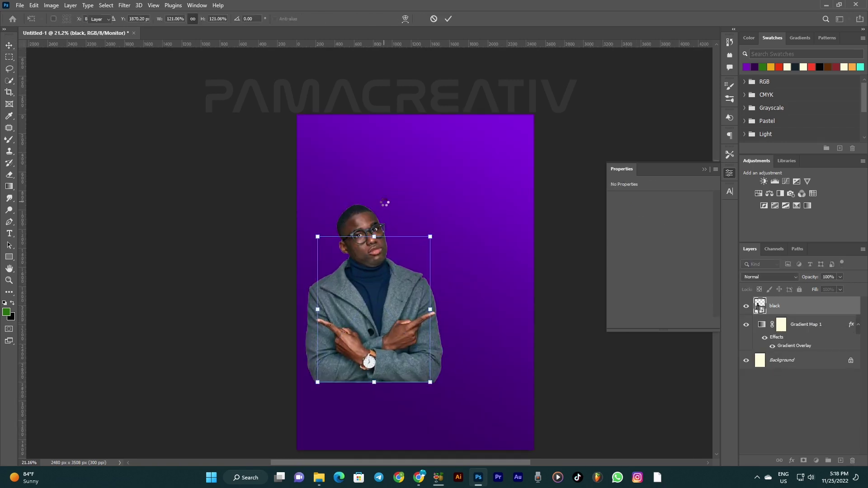
pyautogui.press('Return')
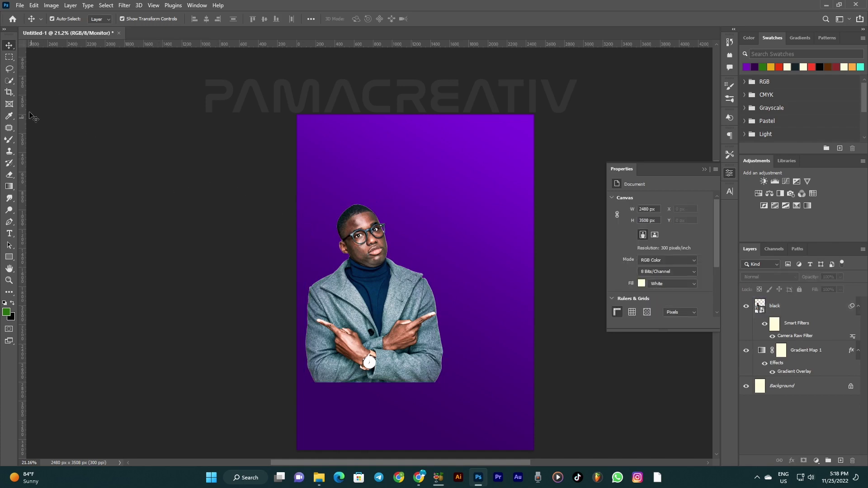
pyautogui.press('c')
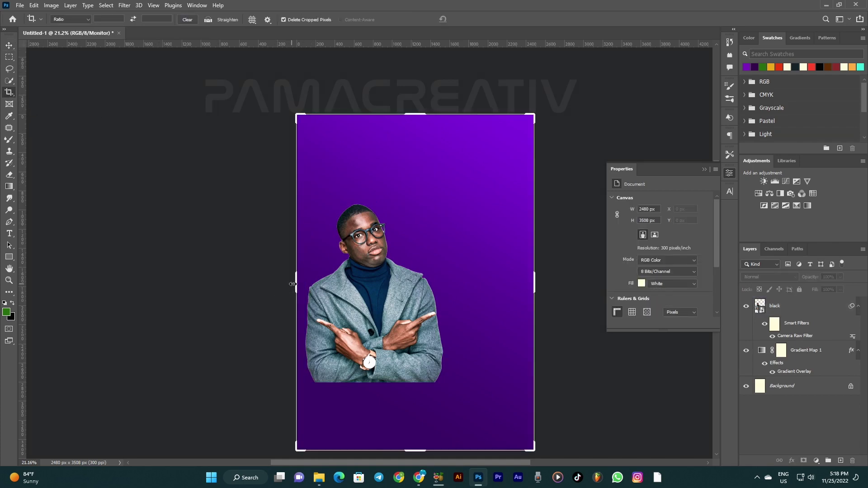
# Step: Crop the canvas wider to 3103 × 3508 px, extending both left and right edges
pyautogui.moveTo(293, 283); pyautogui.dragTo(271, 290)
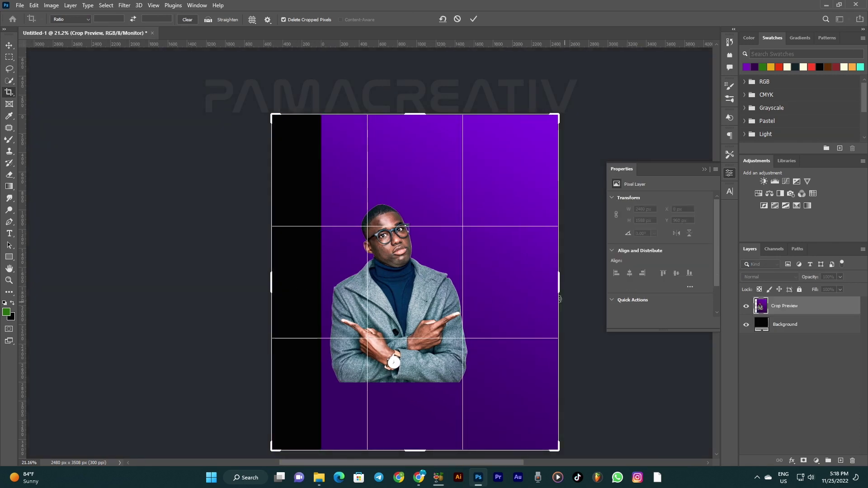
pyautogui.moveTo(559, 289); pyautogui.dragTo(564, 290)
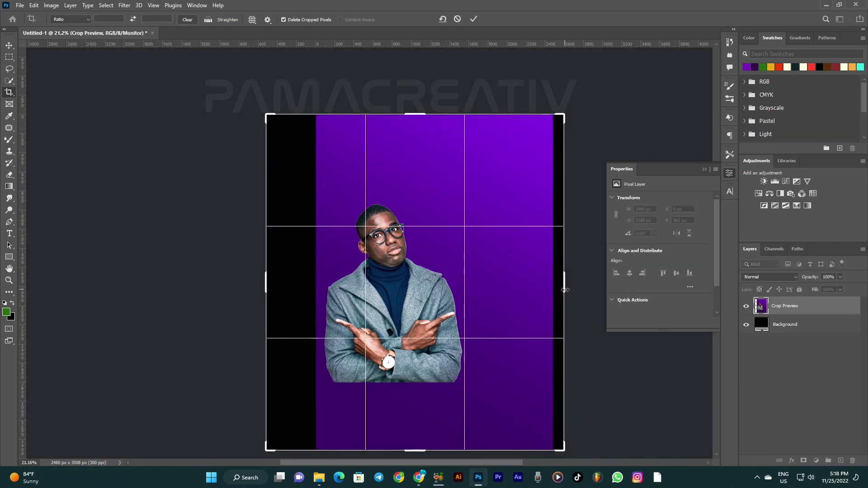
pyautogui.click(12, 317)
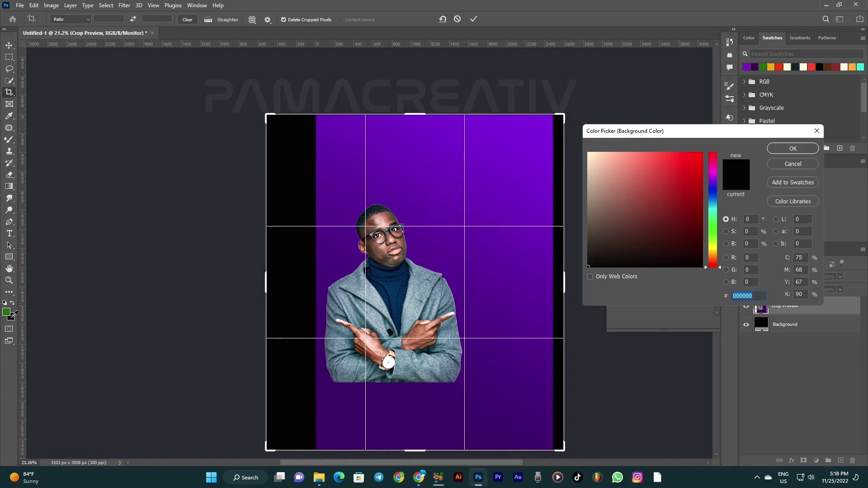
pyautogui.click(793, 148)
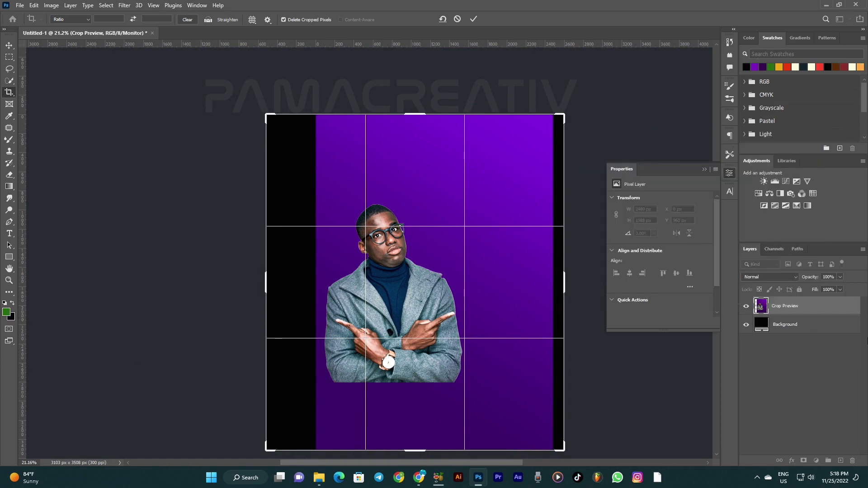
pyautogui.press('Return')
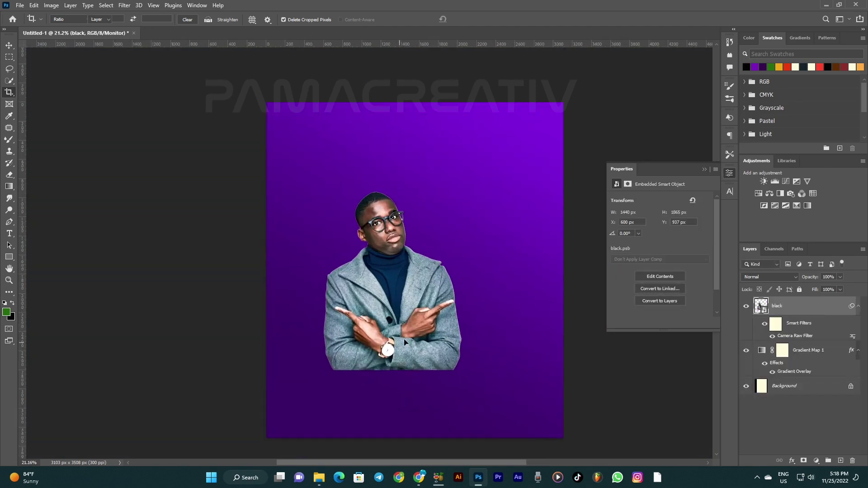
pyautogui.press('v')
pyautogui.moveTo(404, 342); pyautogui.dragTo(377, 347)
# Step: Draw a wide cream-white rectangle with no outline across the poster's bottom
pyautogui.scroll(-2, 376, 338)
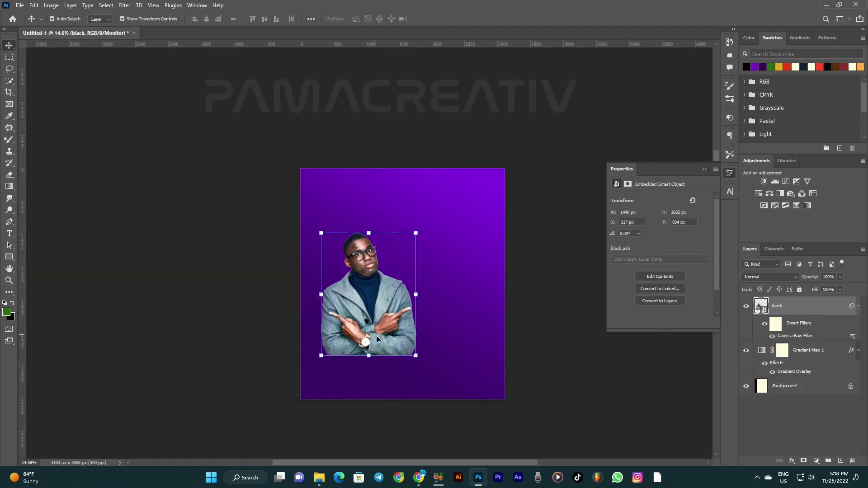
pyautogui.scroll(1, 375, 331)
pyautogui.click(565, 293)
pyautogui.moveTo(318, 477)
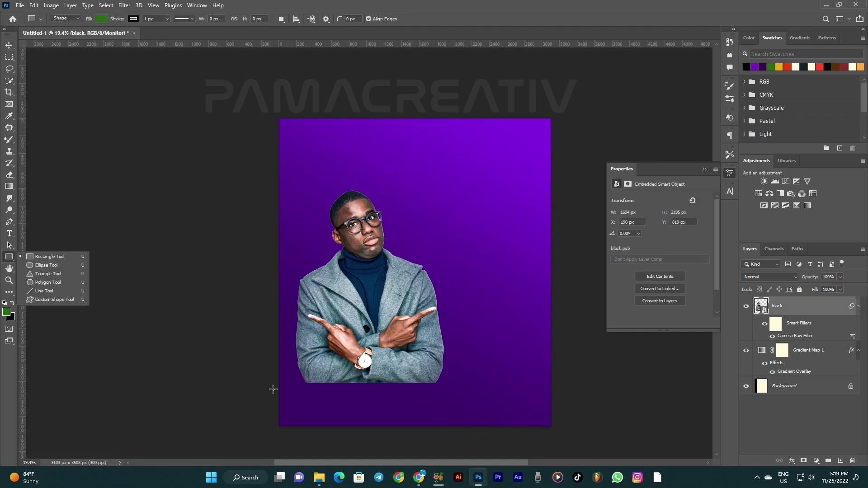
pyautogui.moveTo(280, 385); pyautogui.dragTo(550, 428)
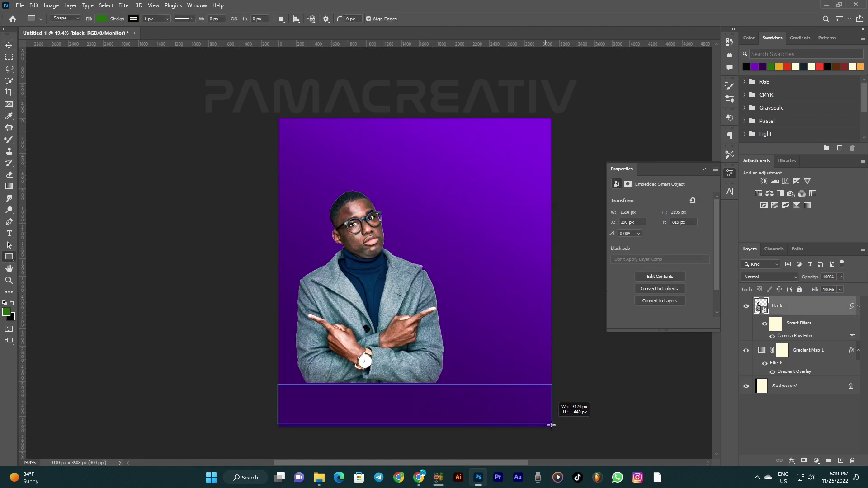
pyautogui.moveTo(551, 428); pyautogui.dragTo(552, 426)
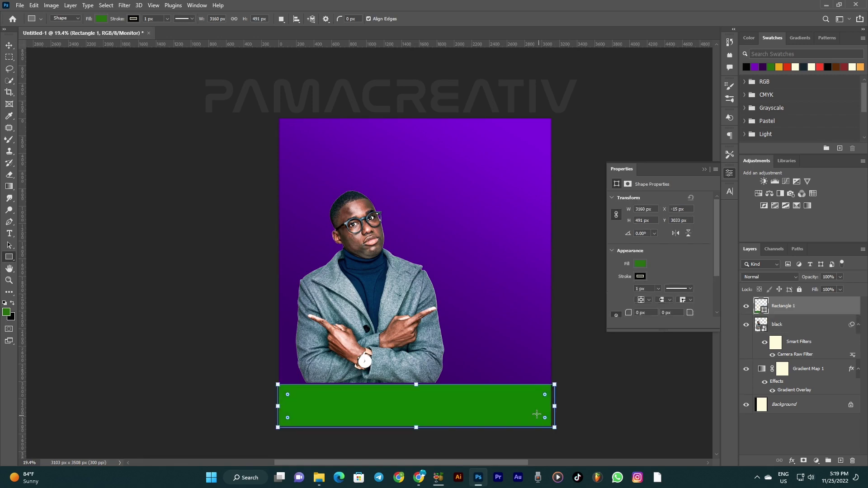
pyautogui.click(641, 263)
pyautogui.click(665, 311)
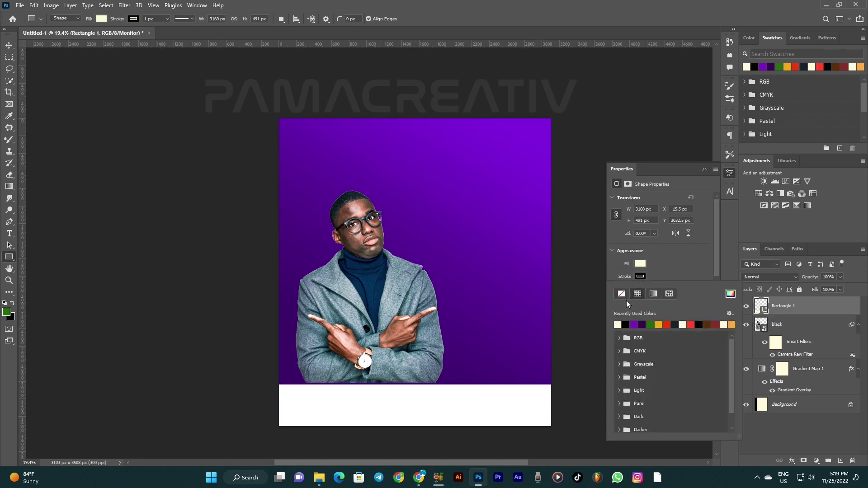
pyautogui.click(621, 297)
# Step: Move the man down toward the white bottom bar
pyautogui.scroll(-1, 364, 391)
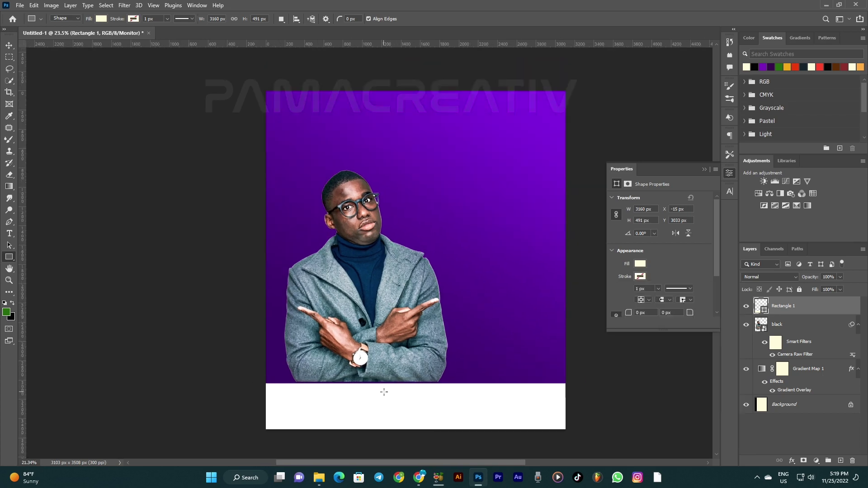
pyautogui.press('v')
pyautogui.moveTo(372, 352); pyautogui.dragTo(374, 363)
pyautogui.scroll(3, 361, 237)
pyautogui.scroll(-2, 447, 257)
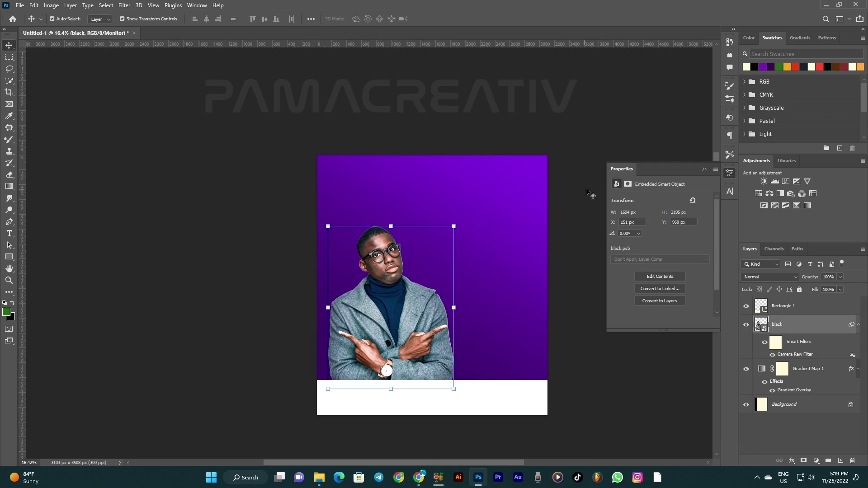
pyautogui.click(586, 194)
pyautogui.scroll(2, 378, 269)
pyautogui.scroll(-2, 378, 270)
# Step: Enlarge the man from his top edge to about 1812 × 2347 px
pyautogui.click(381, 280)
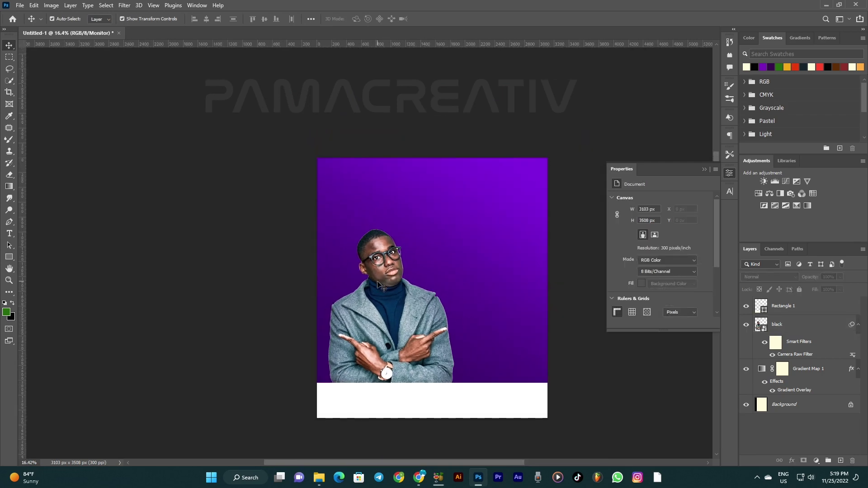
pyautogui.moveTo(391, 232); pyautogui.dragTo(397, 217)
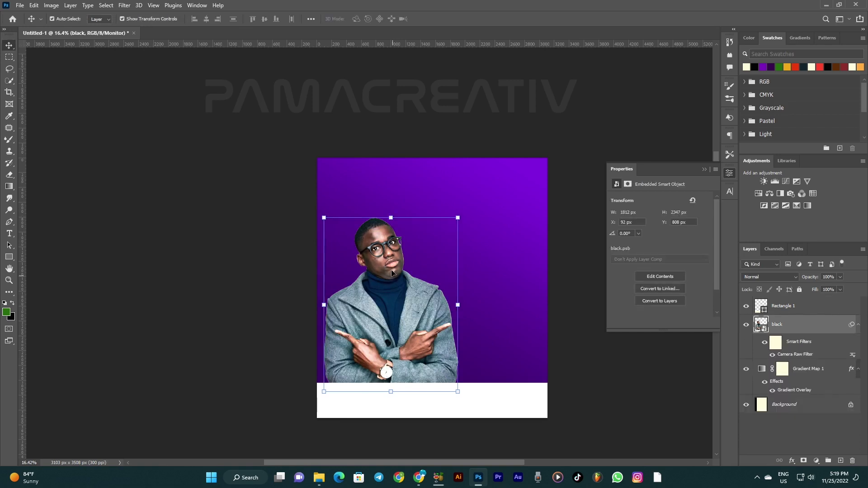
pyautogui.scroll(1, 379, 269)
pyautogui.scroll(-2, 379, 269)
pyautogui.click(547, 194)
pyautogui.scroll(1, 400, 269)
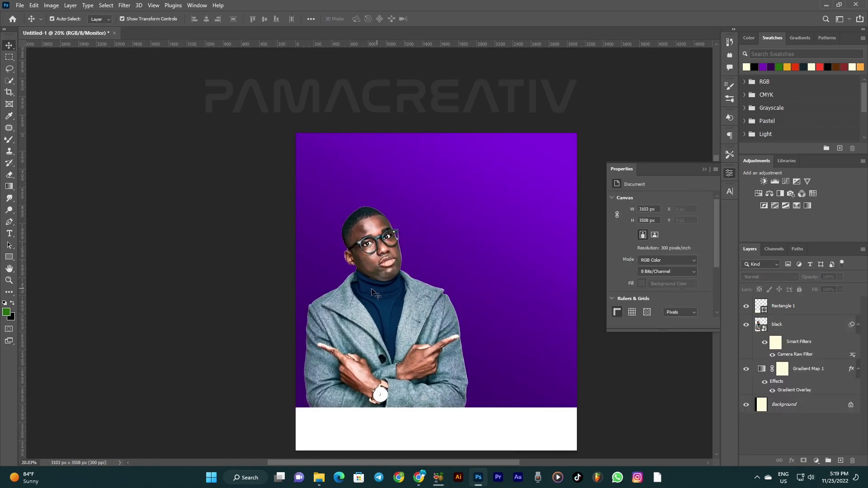
pyautogui.scroll(-1, 438, 230)
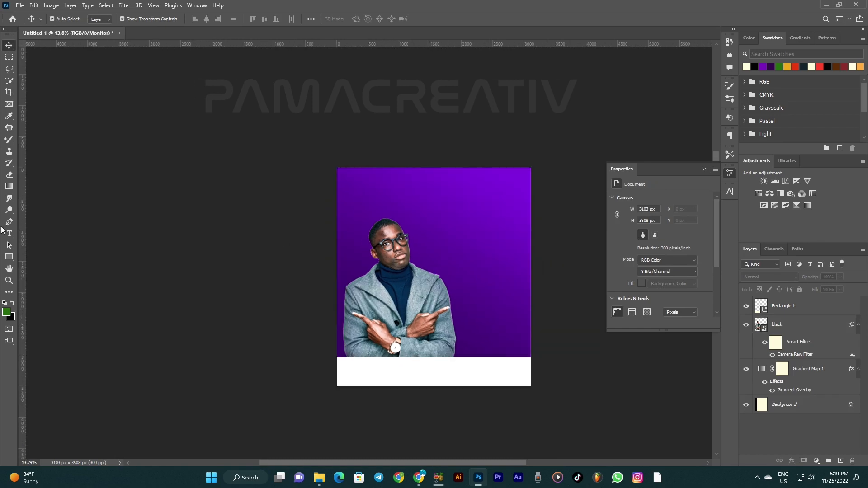
pyautogui.click(12, 259)
# Step: Draw a rectangle right of the man's head with no fill and a thinner outline
pyautogui.click(42, 258)
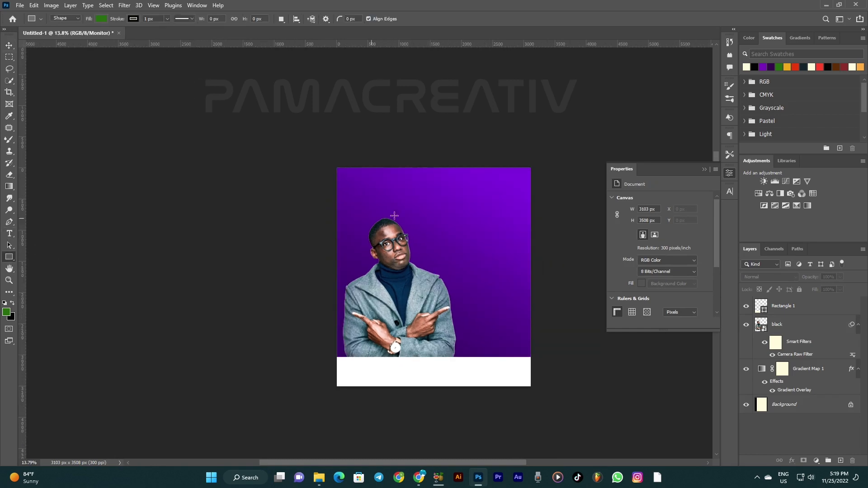
pyautogui.moveTo(446, 218); pyautogui.dragTo(515, 266)
pyautogui.click(639, 264)
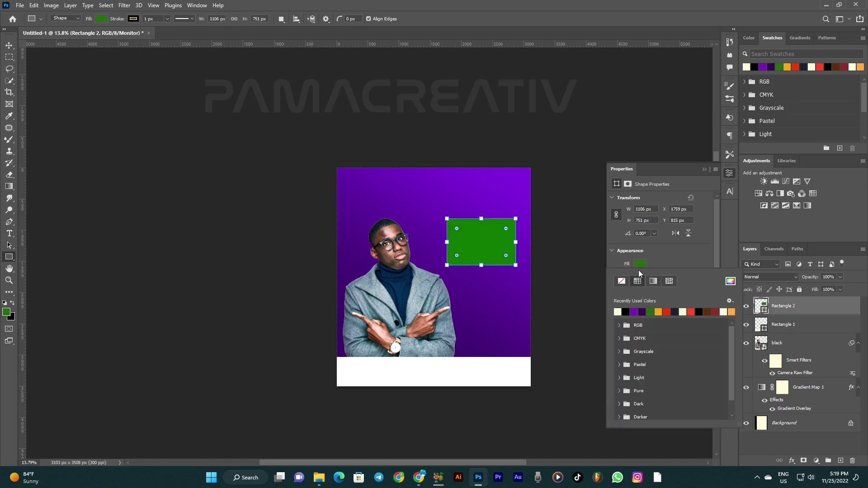
pyautogui.click(657, 261)
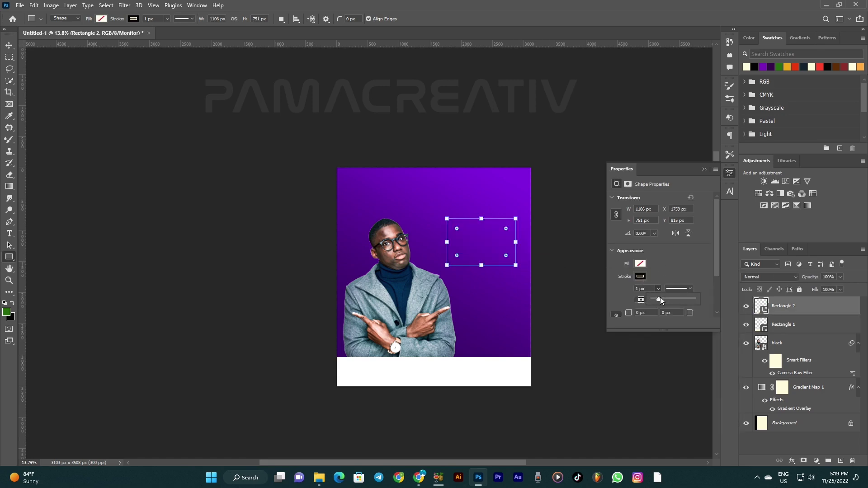
pyautogui.moveTo(664, 299); pyautogui.dragTo(661, 299)
# Step: Reduce the rectangle's outline width to 0.66 px
pyautogui.press('v')
pyautogui.click(556, 260)
pyautogui.scroll(2, 450, 220)
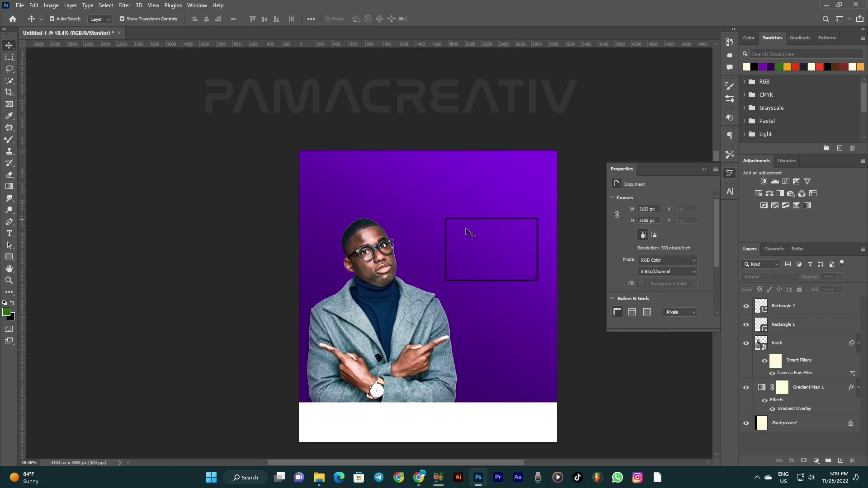
pyautogui.click(507, 222)
pyautogui.click(658, 289)
pyautogui.moveTo(656, 299); pyautogui.dragTo(654, 299)
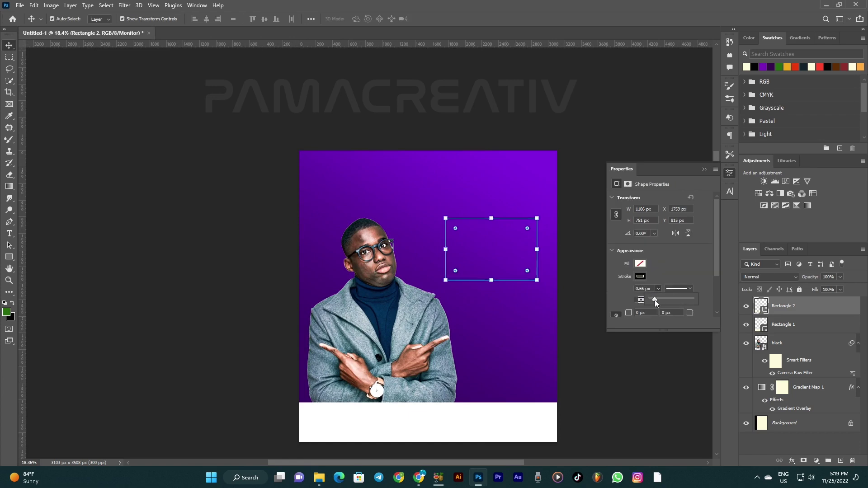
pyautogui.click(590, 265)
pyautogui.scroll(2, 529, 235)
pyautogui.scroll(1, 530, 235)
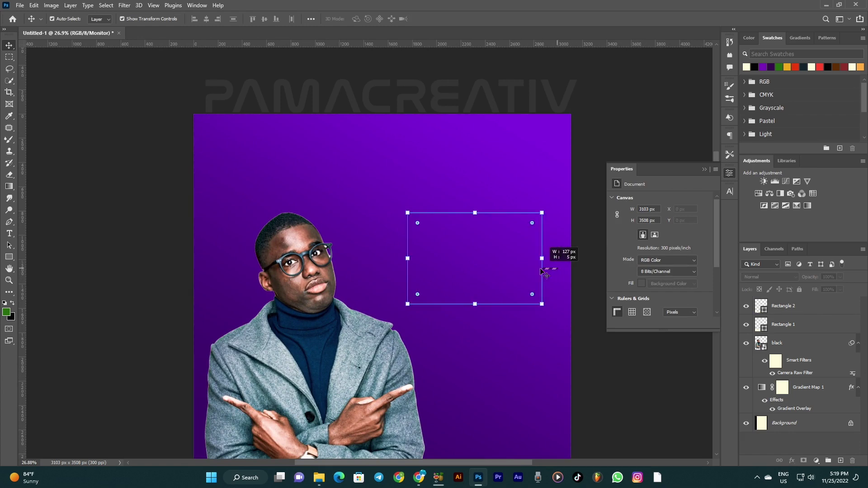
# Step: Give the rectangle frame a light outline colour
pyautogui.click(542, 260)
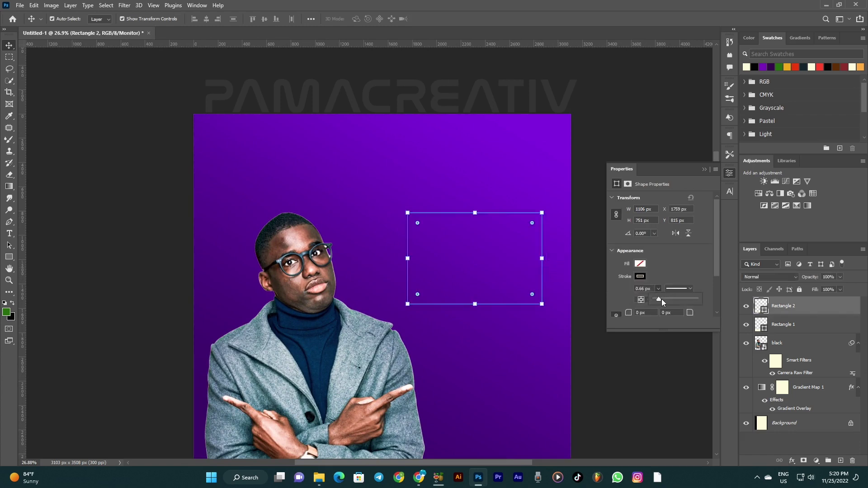
pyautogui.click(590, 242)
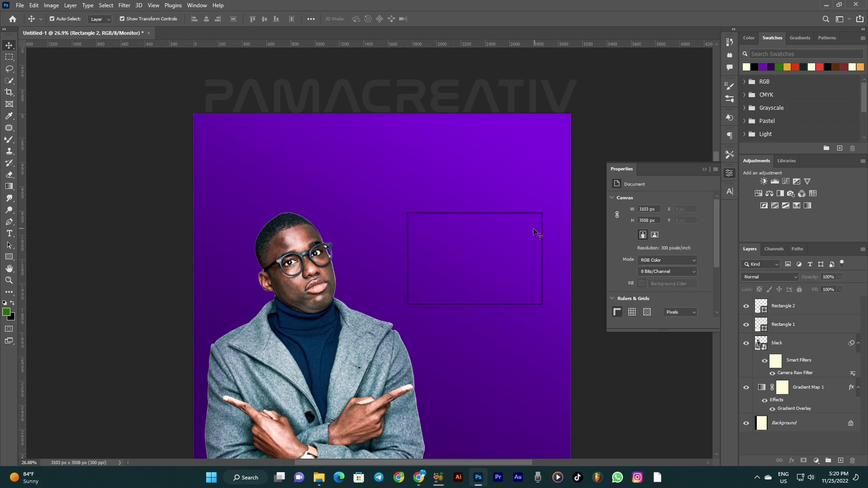
pyautogui.scroll(-1, 537, 233)
pyautogui.scroll(-2, 455, 247)
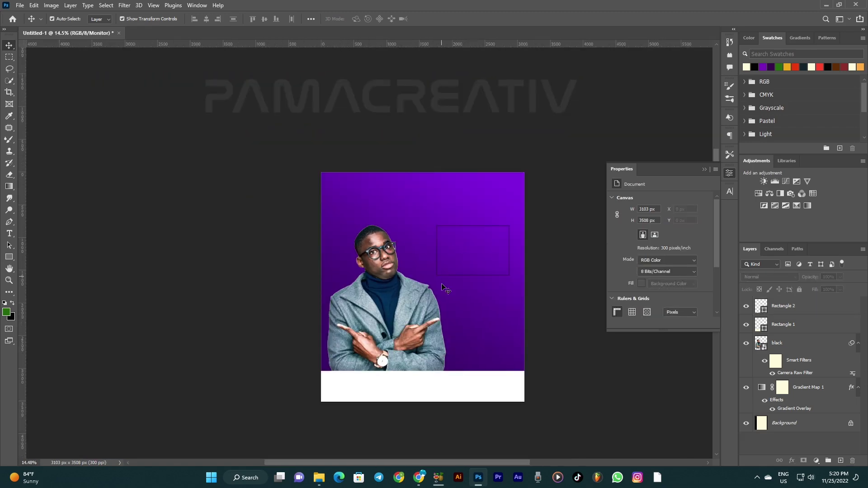
pyautogui.click(471, 228)
pyautogui.click(640, 276)
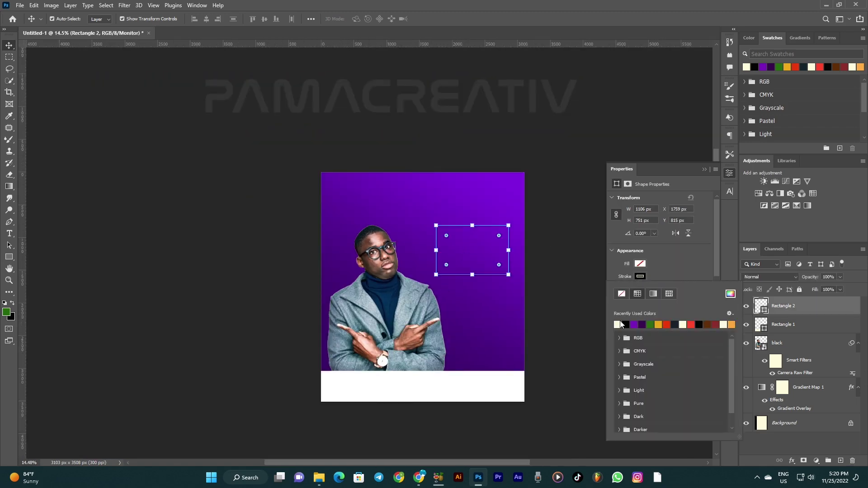
pyautogui.click(563, 270)
pyautogui.click(543, 253)
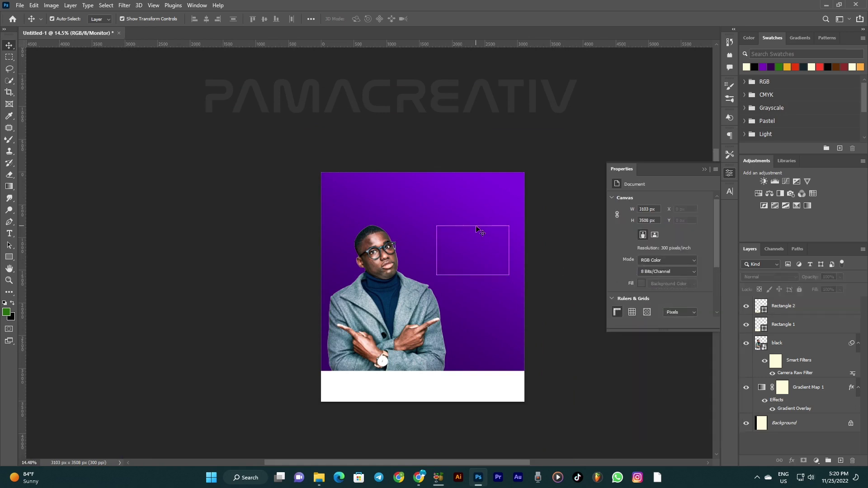
pyautogui.click(481, 232)
# Step: Move the rectangle frame down and left, closer to the man
pyautogui.click(479, 275)
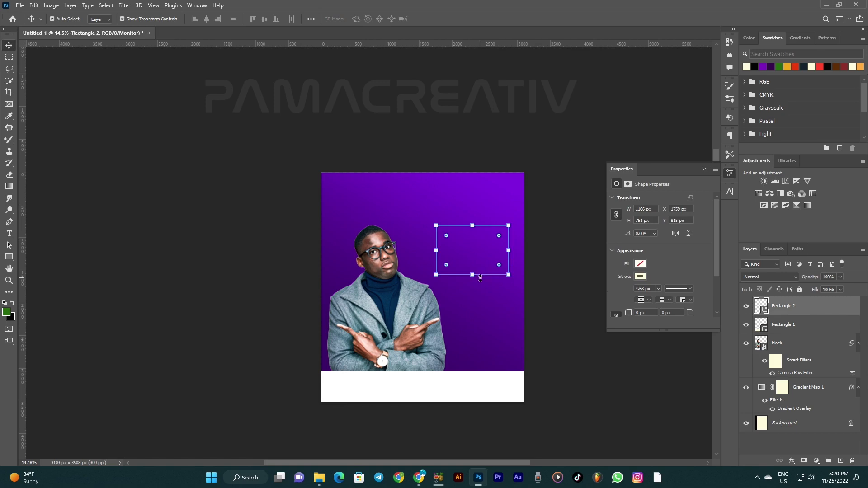
pyautogui.click(480, 275)
pyautogui.scroll(3, 497, 273)
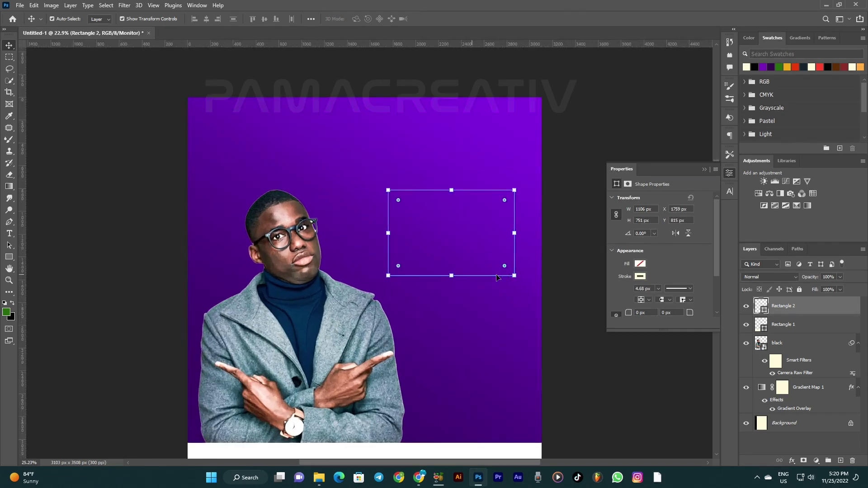
pyautogui.scroll(2, 452, 277)
pyautogui.click(429, 279)
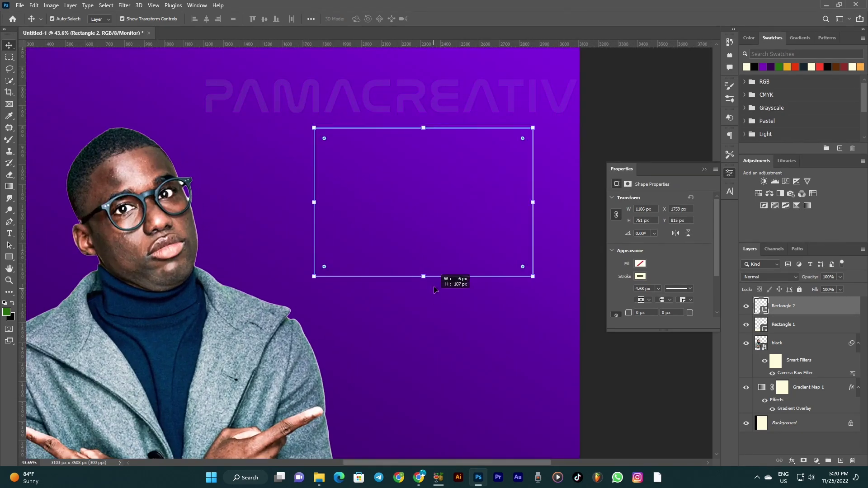
pyautogui.moveTo(436, 277)
pyautogui.mouseDown()
pyautogui.moveTo(417, 362)
pyautogui.moveTo(421, 337)
pyautogui.mouseUp()
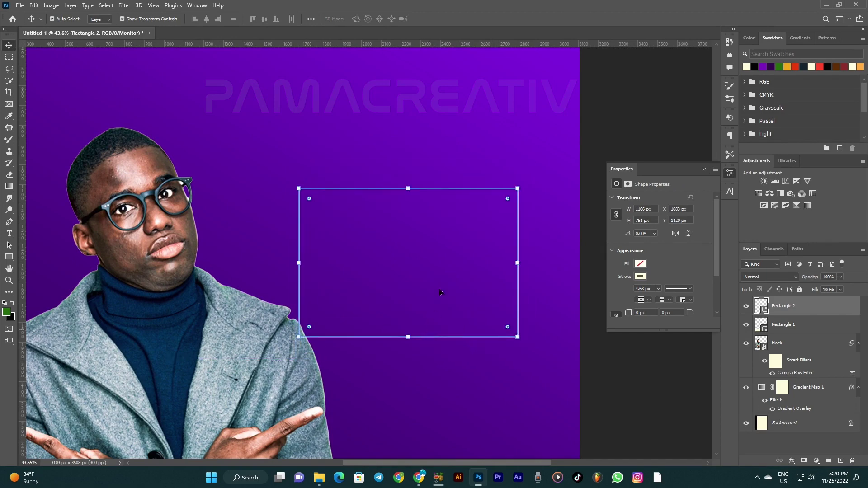
pyautogui.hotkey('ctrl', '0')
pyautogui.click(429, 244)
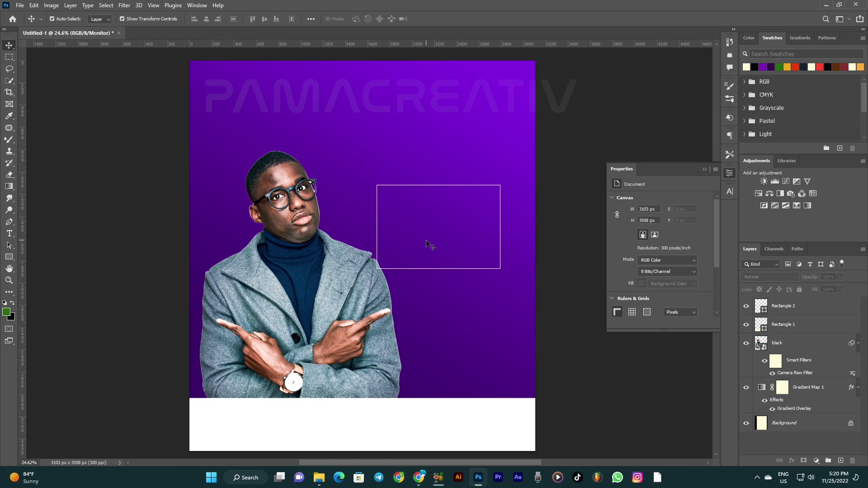
# Step: Place the dark striped image 12 (1) from the Resources folder and move it lower in the layer stack
pyautogui.press('t')
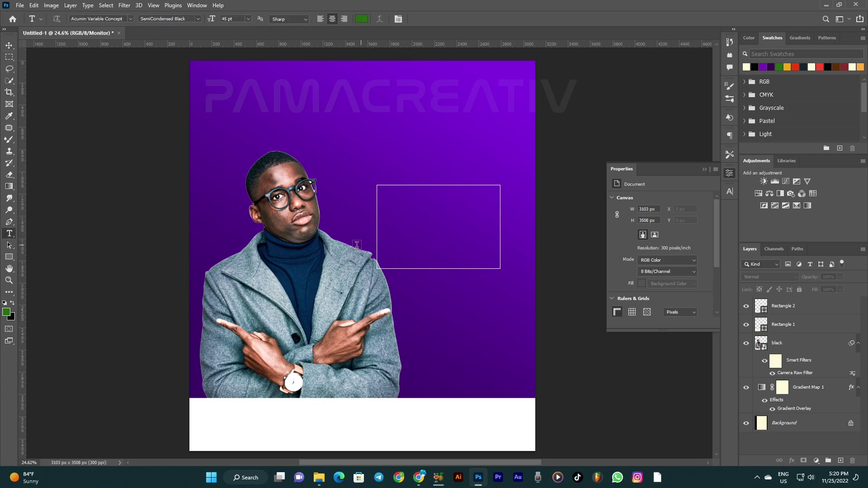
pyautogui.scroll(-2, 359, 243)
pyautogui.scroll(1, 381, 307)
pyautogui.press('v')
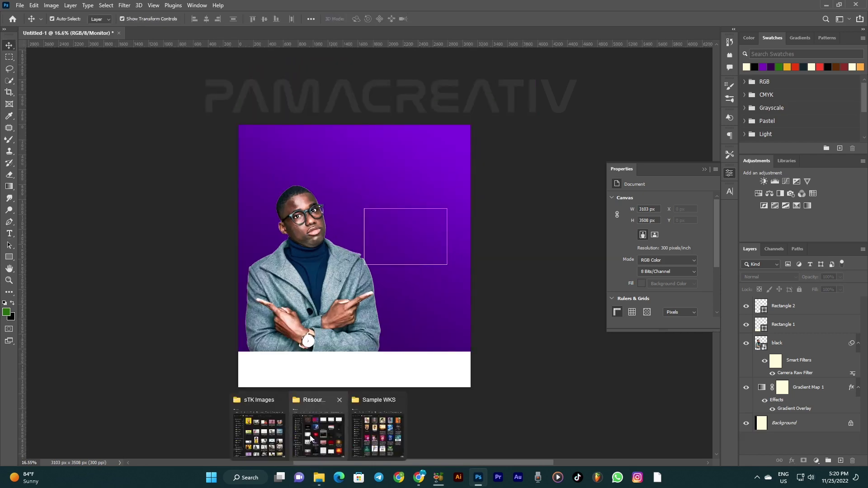
pyautogui.click(387, 432)
pyautogui.moveTo(519, 262); pyautogui.dragTo(163, 296)
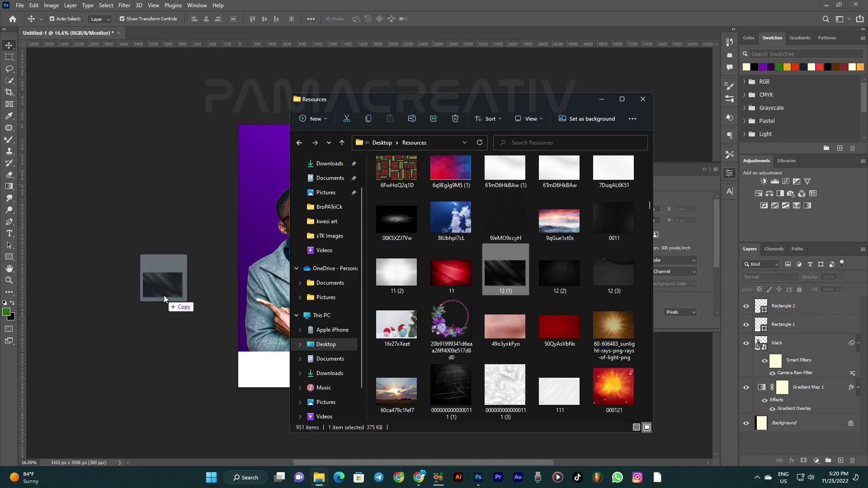
pyautogui.press('Return')
pyautogui.moveTo(782, 306)
pyautogui.mouseDown()
pyautogui.moveTo(800, 398)
pyautogui.moveTo(795, 419)
pyautogui.moveTo(781, 394)
pyautogui.mouseUp()
# Step: Scale 12 (1) to cover the poster and blend it in Screen mode at 22% opacity
pyautogui.hotkey('ctrl', 't')
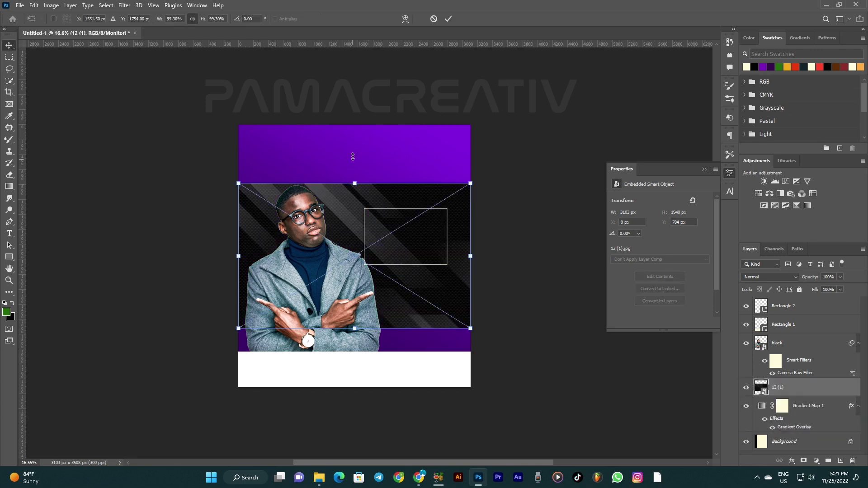
pyautogui.moveTo(353, 157); pyautogui.dragTo(348, 186)
pyautogui.press('Return')
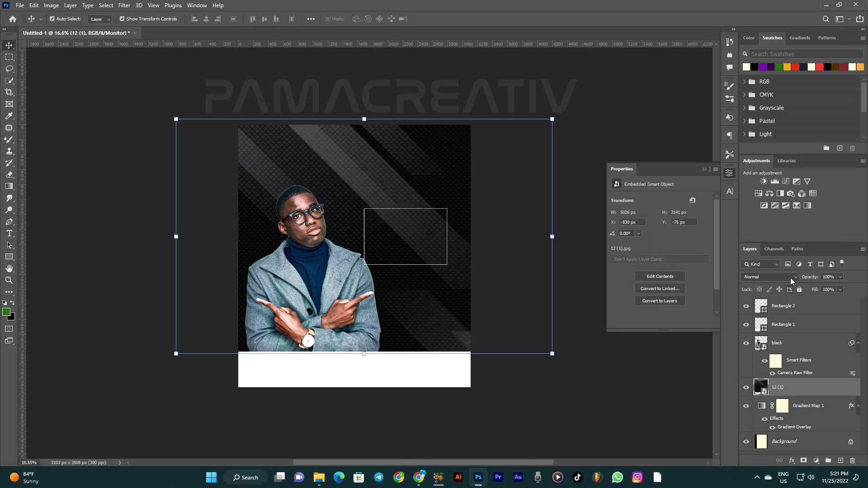
pyautogui.click(790, 278)
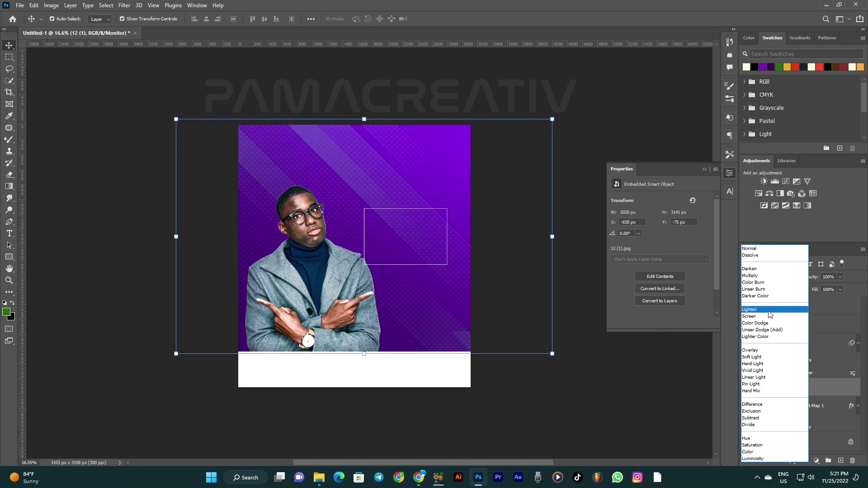
pyautogui.click(768, 316)
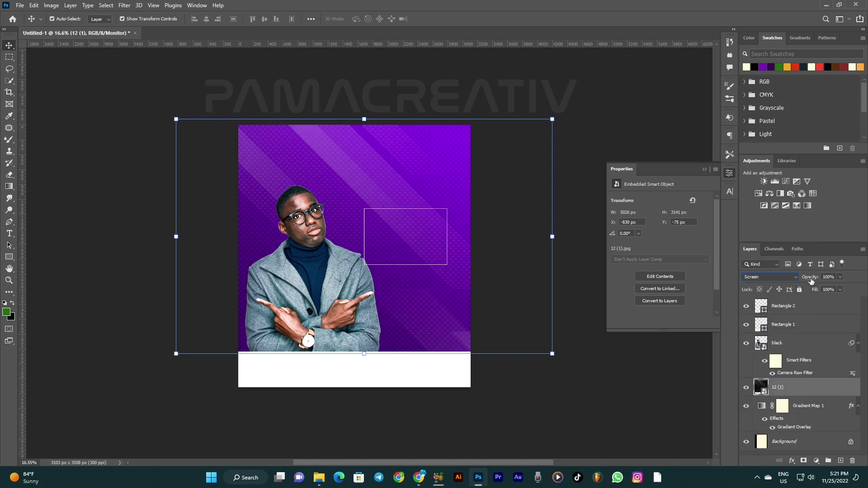
pyautogui.press('Down')
pyautogui.press('Down')
pyautogui.press('Down')
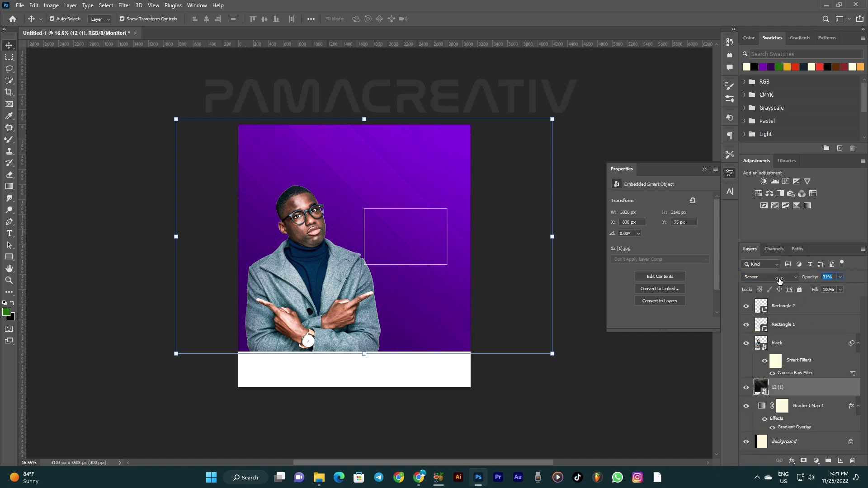
pyautogui.click(511, 123)
pyautogui.scroll(3, 389, 245)
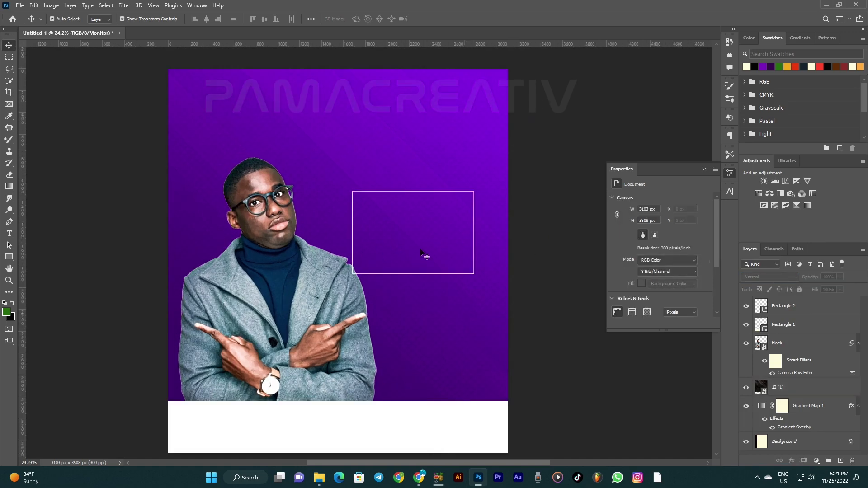
# Step: Rasterize the Rectangle 2 frame layer
pyautogui.hotkey('alt', 'e')
pyautogui.press('Escape')
pyautogui.press('e')
pyautogui.click(402, 193)
pyautogui.click(424, 178)
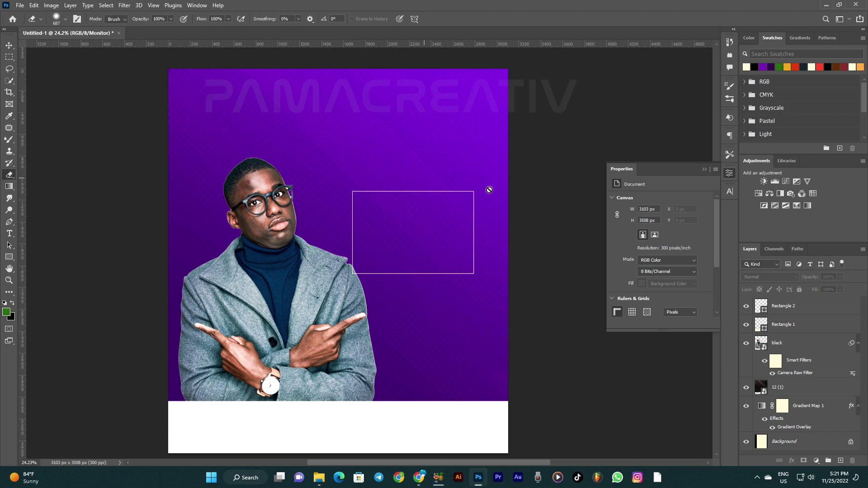
pyautogui.click(783, 302)
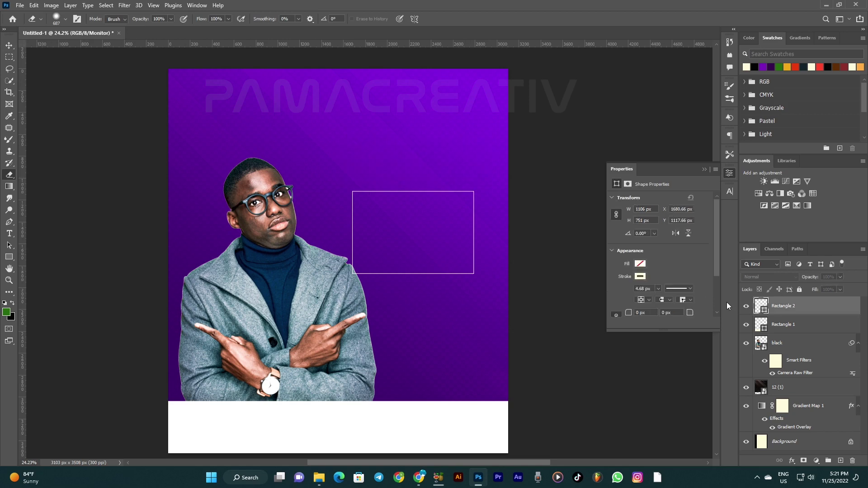
pyautogui.click(402, 192)
pyautogui.click(397, 176)
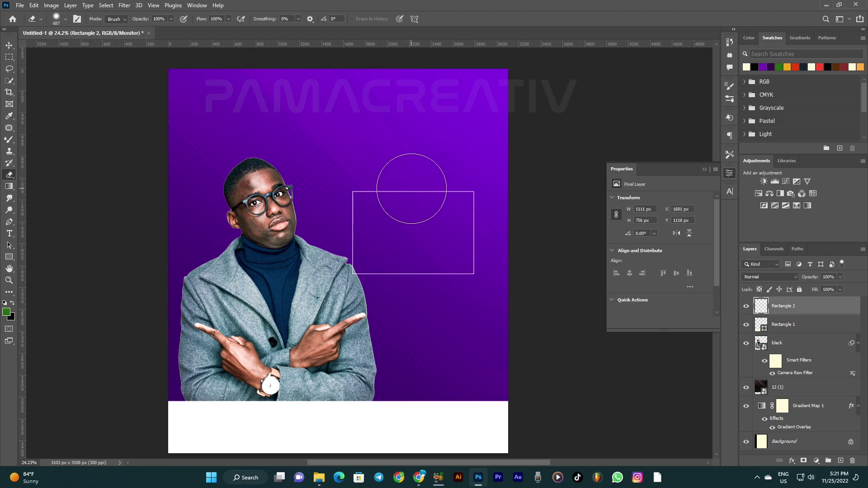
# Step: Erase a selected section of the frame's top edge to leave a gap
pyautogui.click(9, 57)
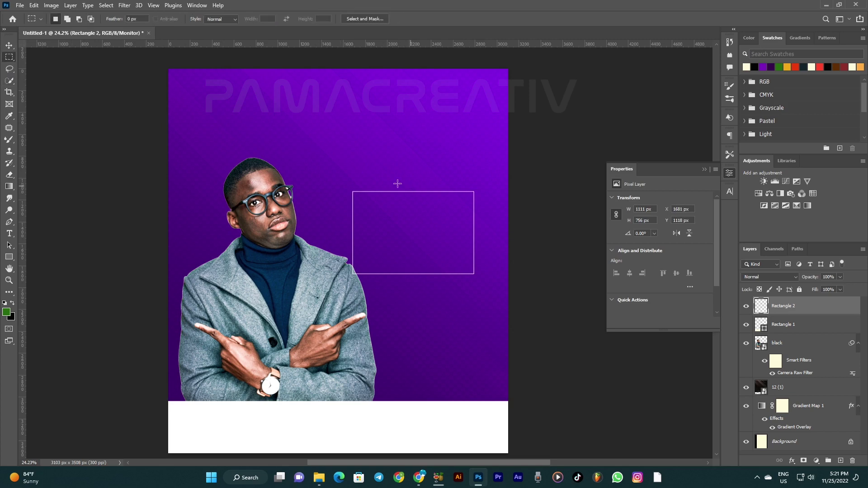
pyautogui.moveTo(382, 178); pyautogui.dragTo(439, 206)
pyautogui.press('g')
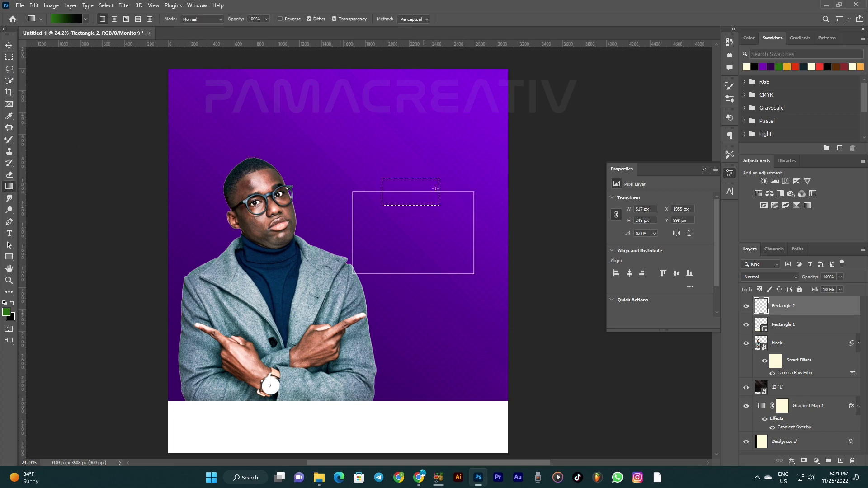
pyautogui.click(9, 176)
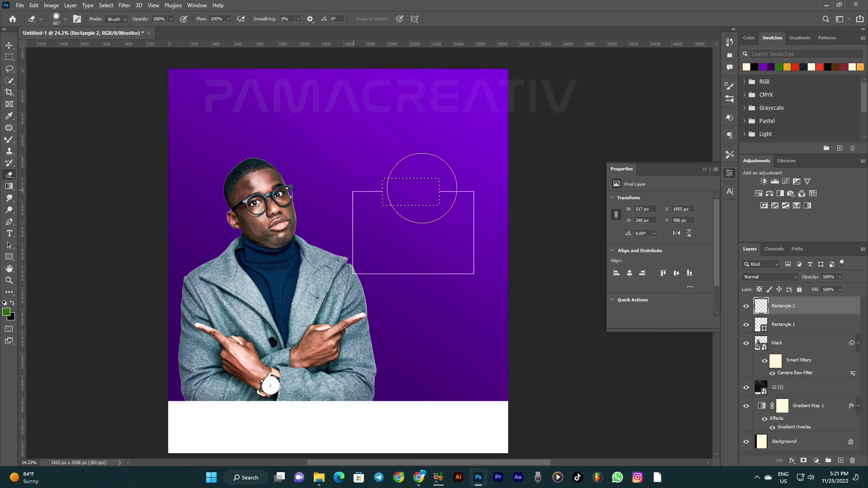
pyautogui.press('m')
pyautogui.hotkey('ctrl', 'd')
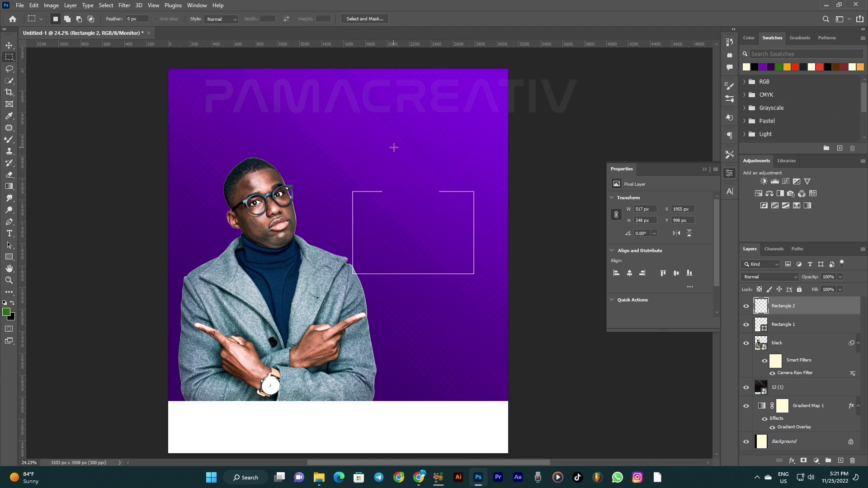
pyautogui.scroll(-2, 411, 197)
pyautogui.scroll(2, 421, 249)
# Step: Shorten the frame from the bottom, move it 89 px right, and nudge the man right
pyautogui.press('v')
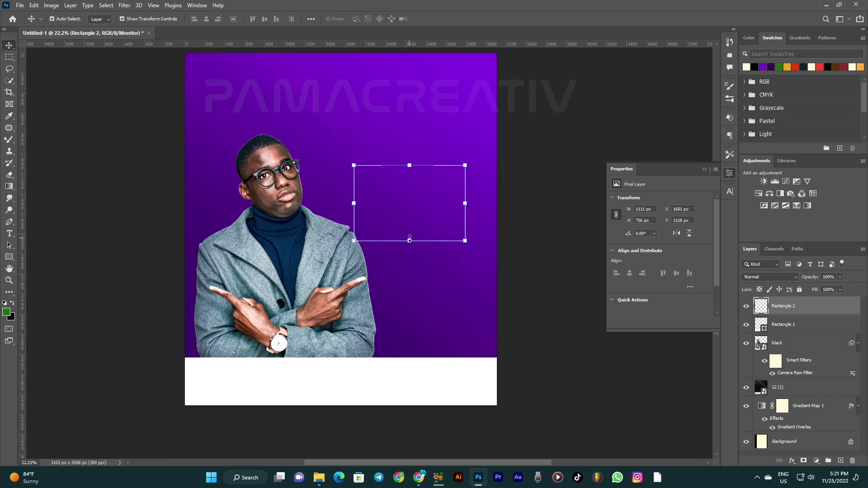
pyautogui.moveTo(409, 242); pyautogui.dragTo(409, 219)
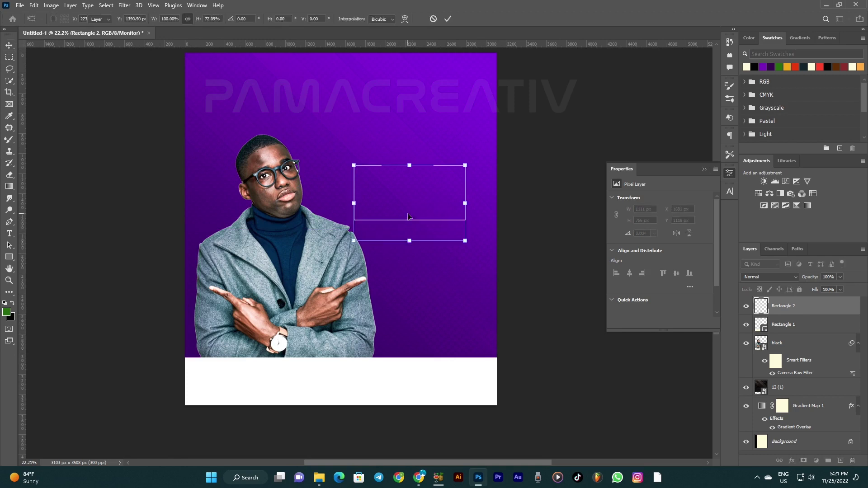
pyautogui.scroll(1, 407, 211)
pyautogui.click(398, 189)
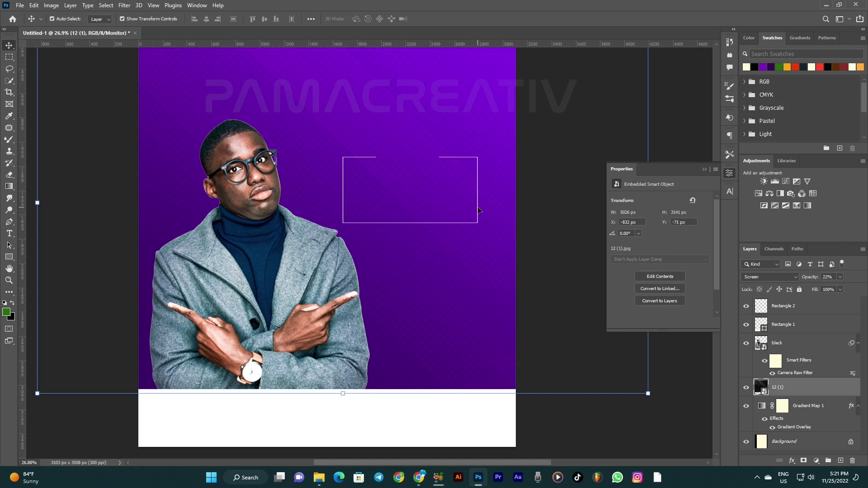
pyautogui.moveTo(478, 210); pyautogui.dragTo(489, 208)
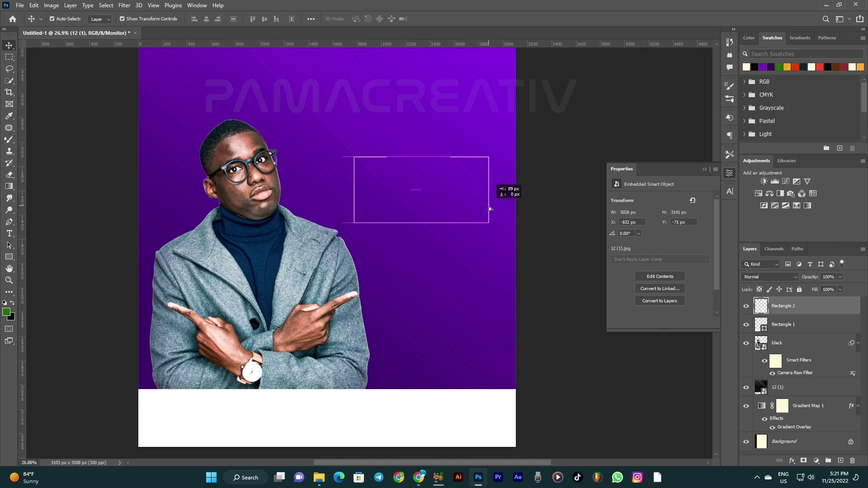
pyautogui.moveTo(279, 283); pyautogui.dragTo(294, 284)
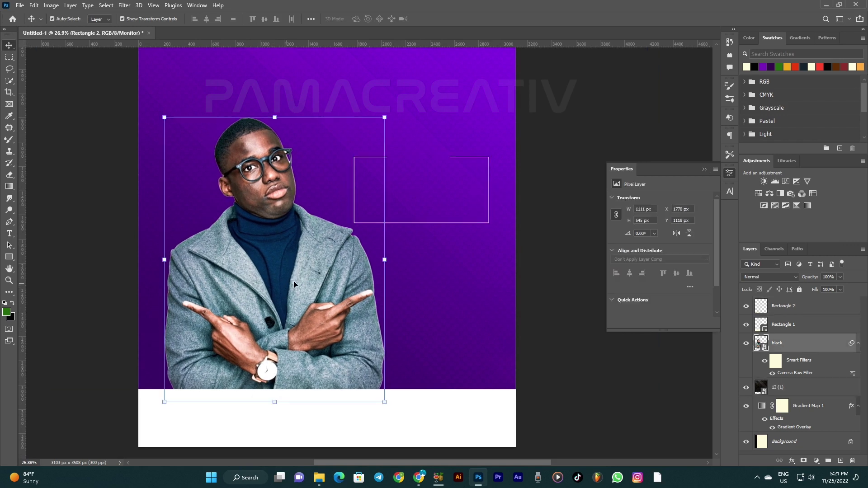
# Step: Lock the 12 (1) background layer
pyautogui.scroll(-3, 424, 203)
pyautogui.click(424, 201)
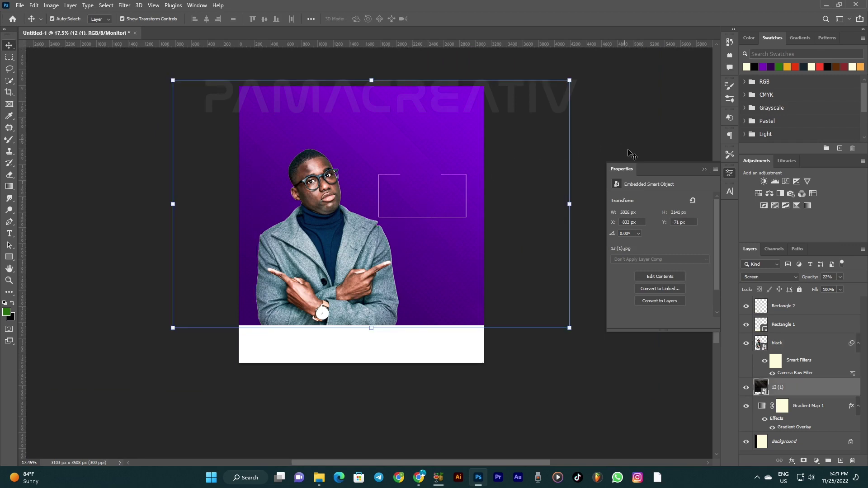
pyautogui.click(799, 290)
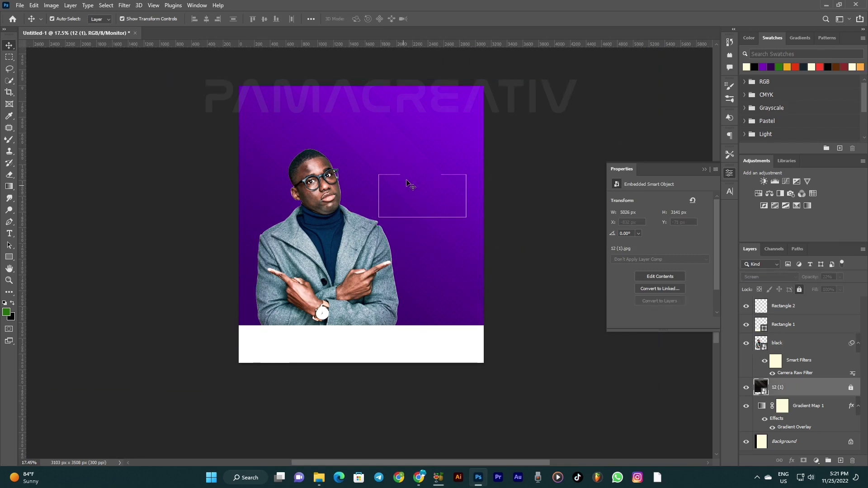
# Step: Add a VOTE text layer and move it up onto the frame's top edge
pyautogui.press('t')
pyautogui.click(399, 194)
pyautogui.click(400, 192)
pyautogui.hotkey('ctrl', 'a')
pyautogui.write('VOTE')
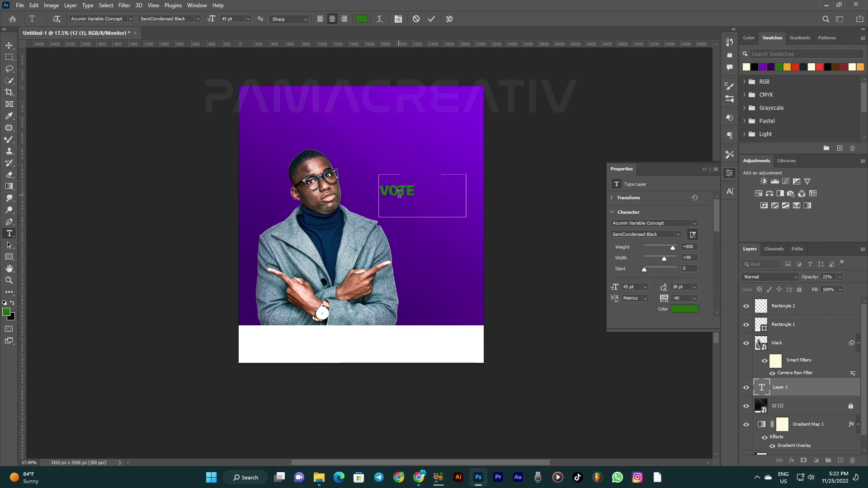
pyautogui.hotkey('ctrl', 'Return')
pyautogui.press('v')
pyautogui.scroll(1, 401, 192)
pyautogui.moveTo(400, 190); pyautogui.dragTo(430, 168)
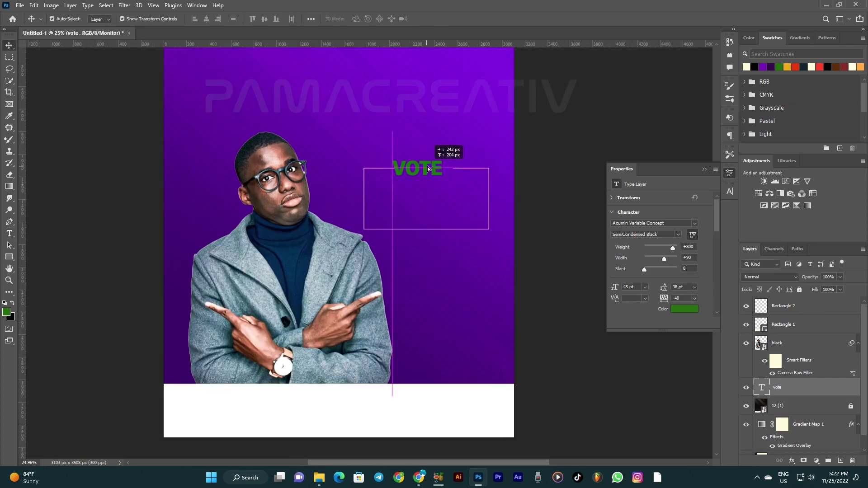
# Step: Make VOTE white and centre it over the gap in the frame
pyautogui.click(684, 309)
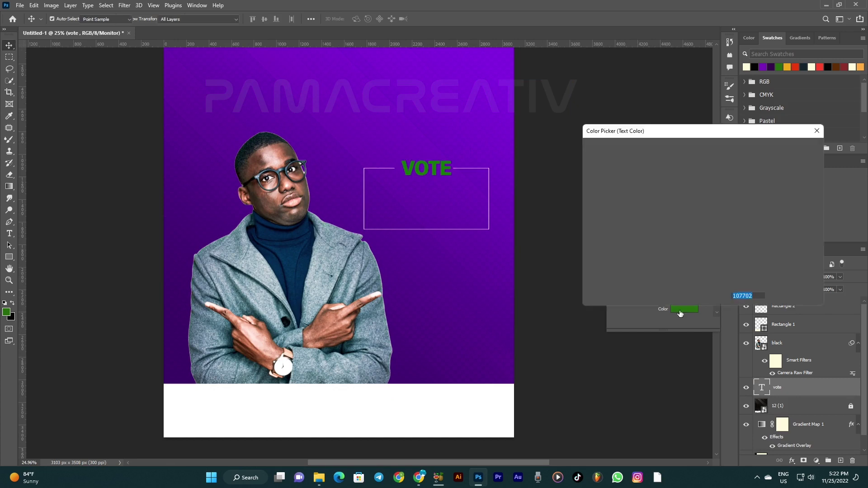
pyautogui.click(588, 153)
pyautogui.click(770, 150)
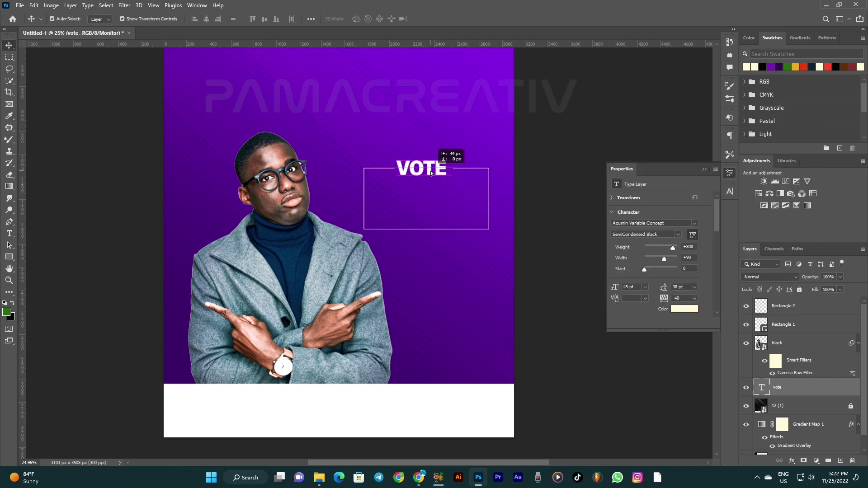
pyautogui.moveTo(430, 171); pyautogui.dragTo(432, 173)
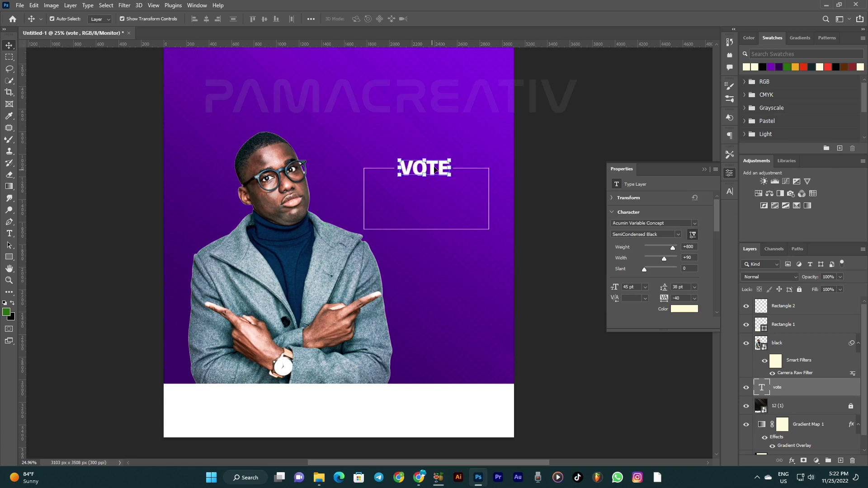
pyautogui.scroll(2, 422, 168)
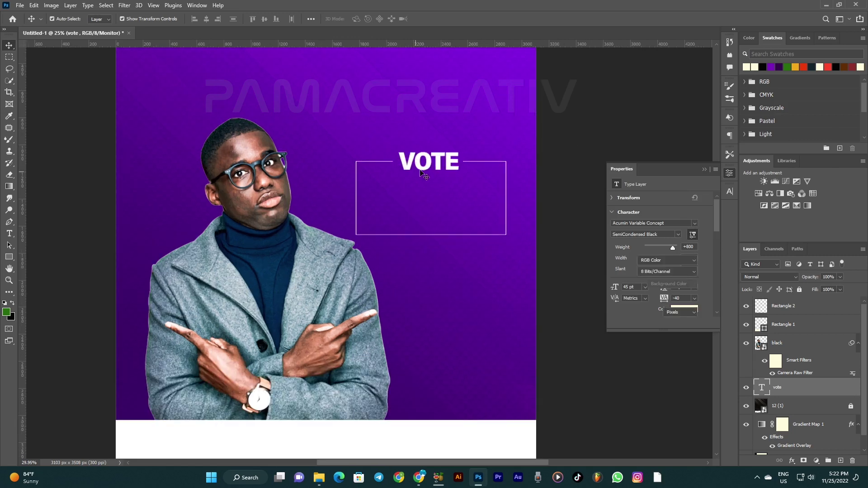
# Step: Add #1 text and enlarge it to fill the frame
pyautogui.press('t')
pyautogui.click(377, 196)
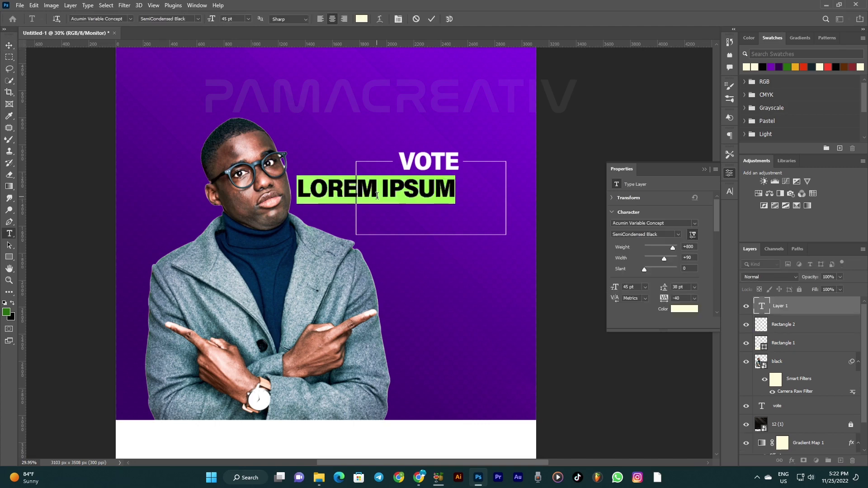
pyautogui.write('#1')
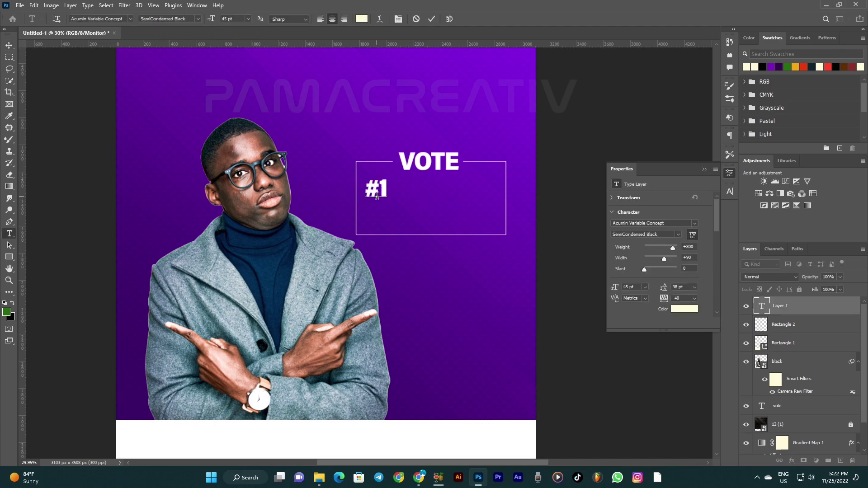
pyautogui.hotkey('ctrl', 'Return')
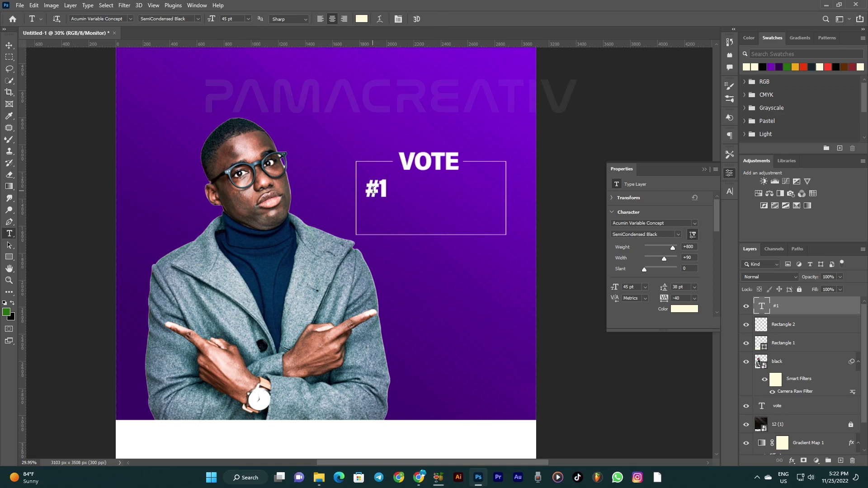
pyautogui.press('v')
pyautogui.moveTo(379, 190)
pyautogui.mouseDown()
pyautogui.moveTo(424, 191)
pyautogui.moveTo(458, 212)
pyautogui.mouseUp()
pyautogui.moveTo(431, 186)
pyautogui.mouseDown()
pyautogui.moveTo(433, 194)
pyautogui.moveTo(427, 181)
pyautogui.mouseUp()
pyautogui.press('Return')
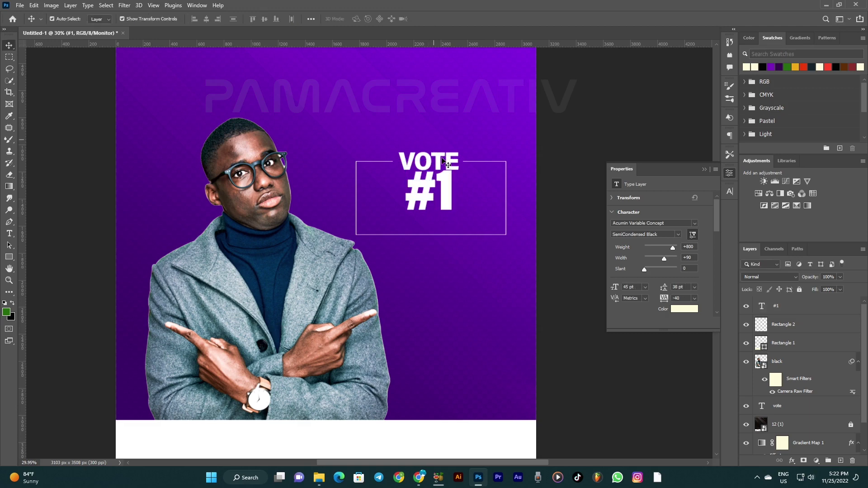
# Step: Change VOTE's font style to Condensed Medium
pyautogui.click(430, 160)
pyautogui.click(677, 234)
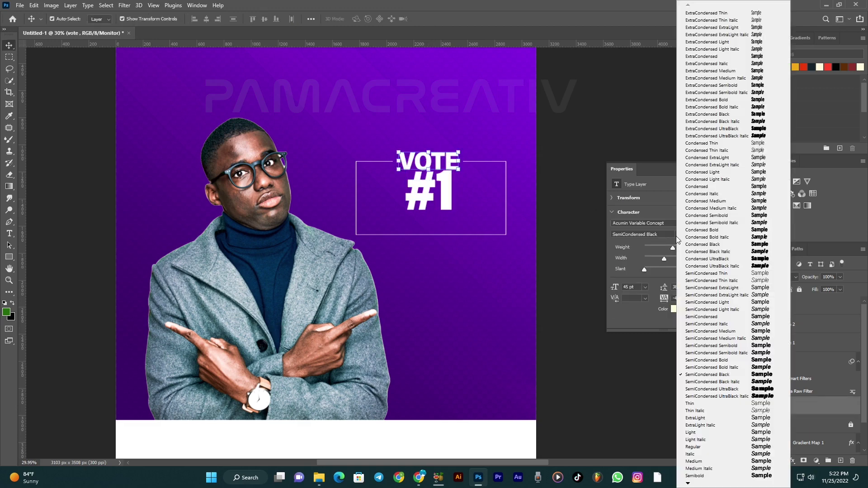
pyautogui.click(712, 201)
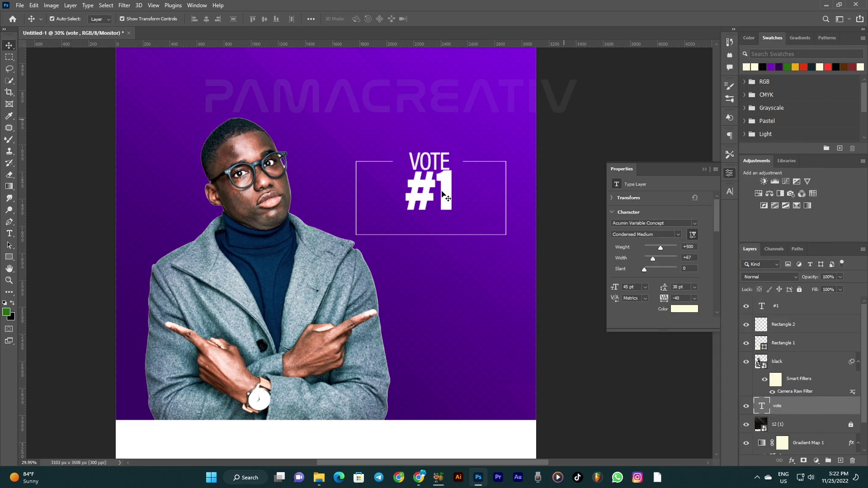
pyautogui.scroll(2, 452, 192)
# Step: Nudge #1 down slightly and start dragging the Rectangle 2 frame's bottom edge
pyautogui.click(446, 204)
pyautogui.hotkey('ctrl', 'z')
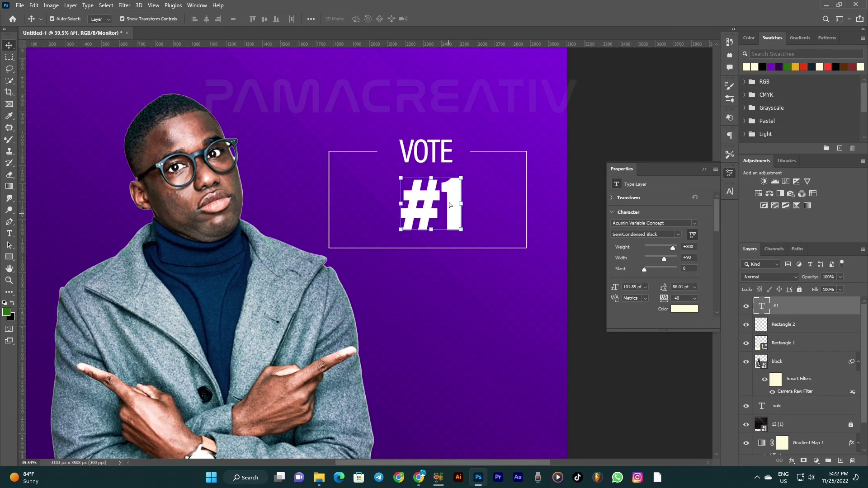
pyautogui.click(477, 250)
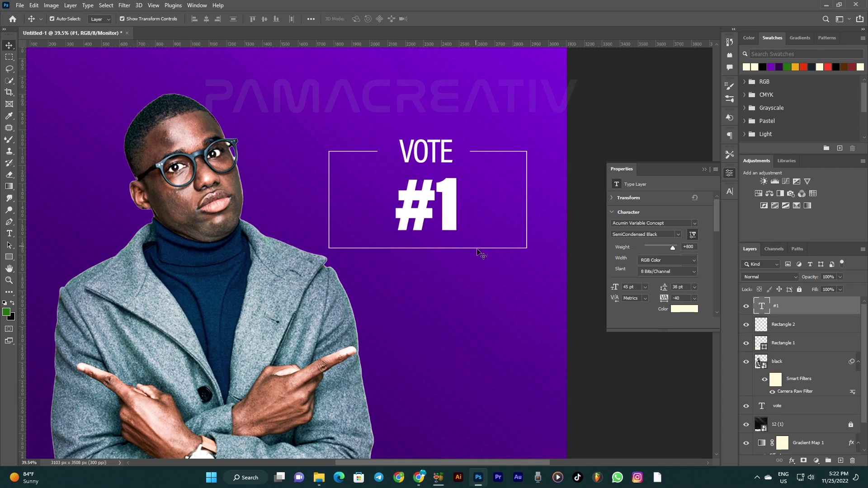
pyautogui.click(526, 217)
pyautogui.moveTo(430, 250); pyautogui.dragTo(432, 274)
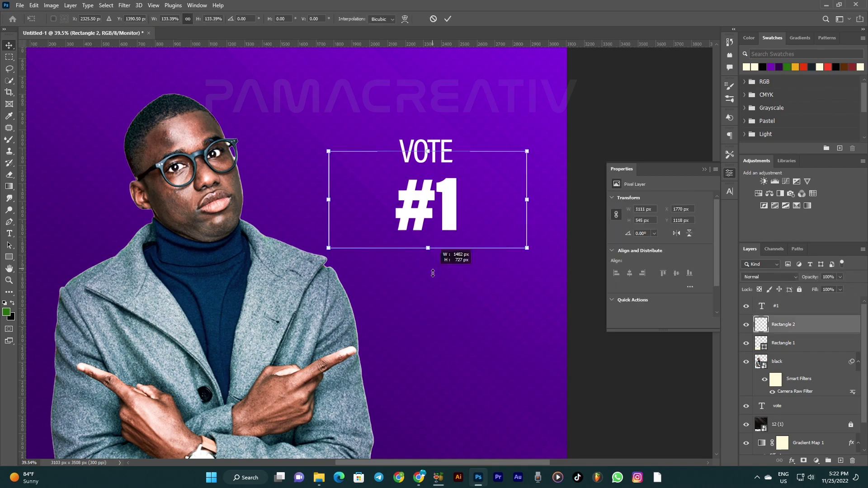
# Step: Resize the frame: extend it downward, pull in both sides, then trim the bottom slightly
pyautogui.hotkey('ctrl', 'z')
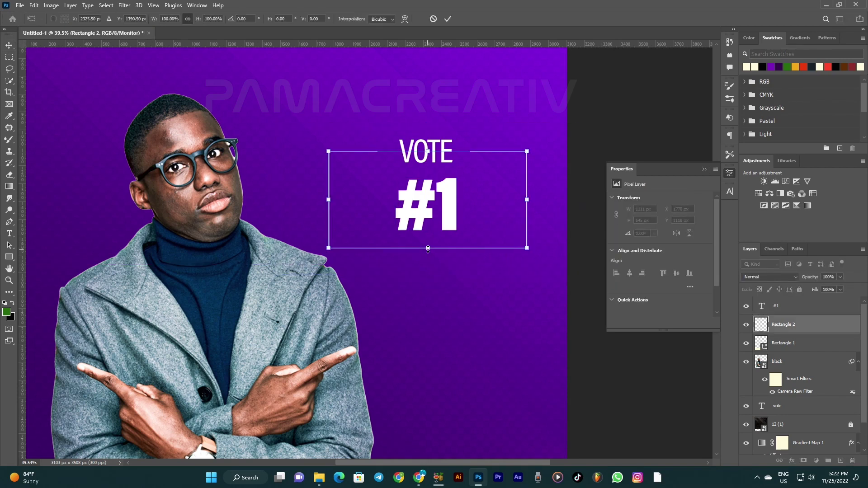
pyautogui.moveTo(428, 248); pyautogui.dragTo(429, 275)
pyautogui.hotkey('ctrl', 'z')
pyautogui.moveTo(427, 248); pyautogui.dragTo(422, 292)
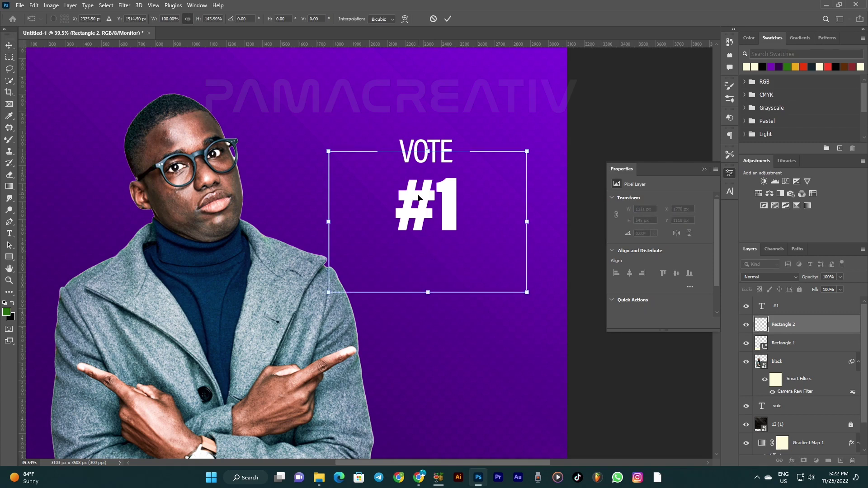
pyautogui.moveTo(527, 218); pyautogui.dragTo(499, 219)
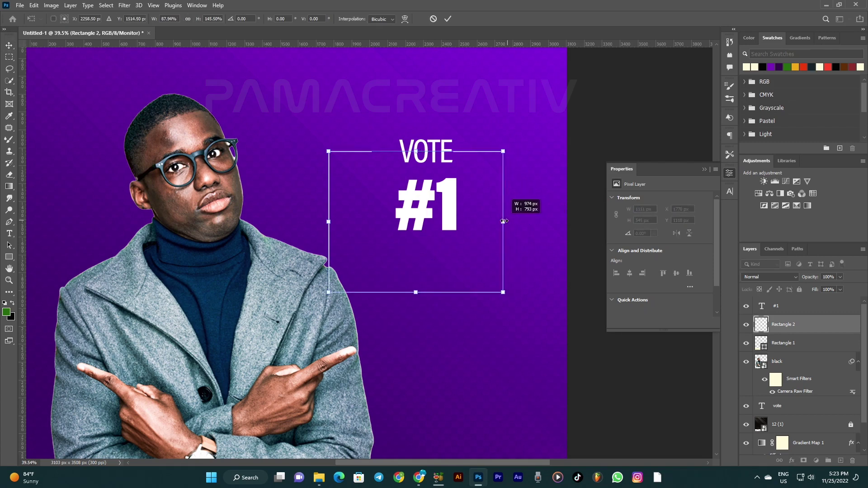
pyautogui.moveTo(329, 222); pyautogui.dragTo(357, 217)
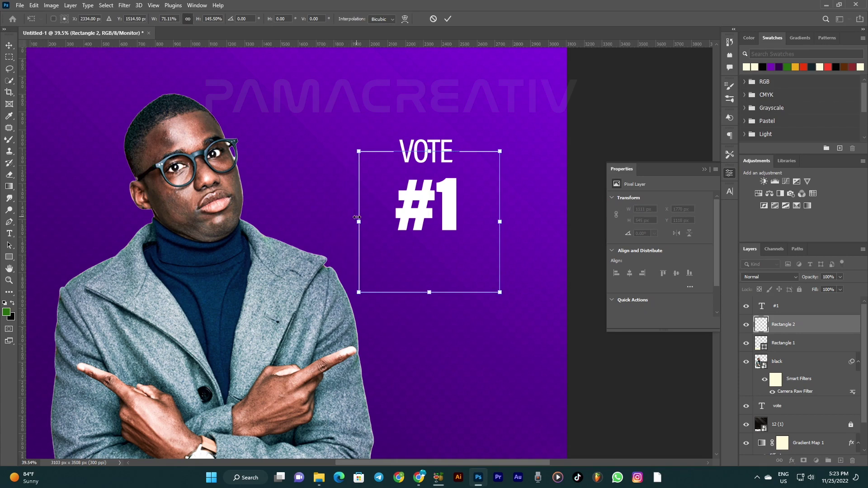
pyautogui.press('Return')
pyautogui.moveTo(434, 295); pyautogui.dragTo(433, 279)
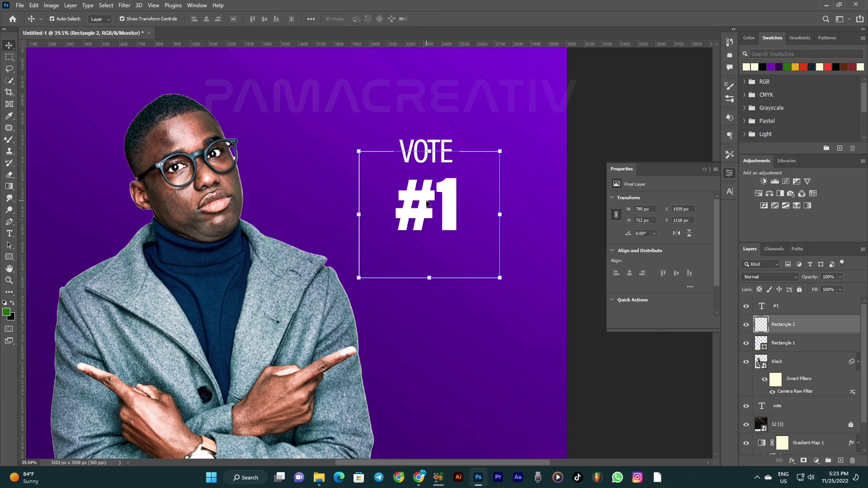
# Step: Centre the #1 directly beneath VOTE inside the frame
pyautogui.click(426, 203)
pyautogui.moveTo(425, 192); pyautogui.dragTo(427, 182)
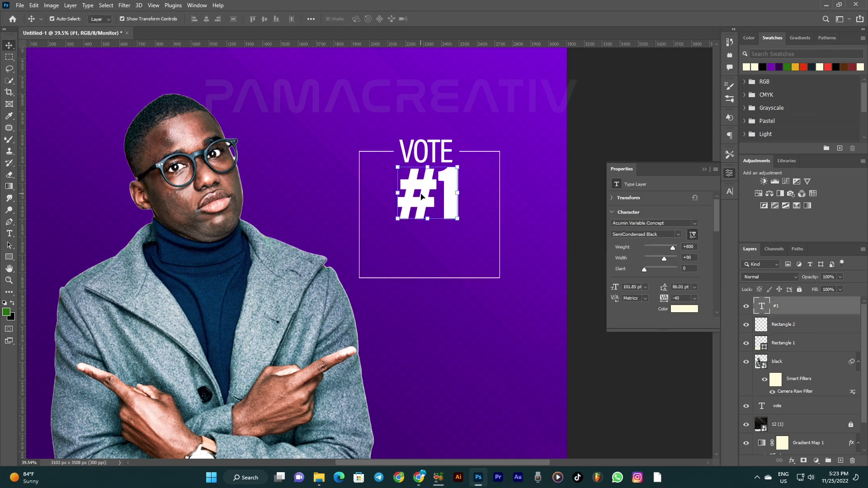
pyautogui.press('Down')
pyautogui.press('Down')
pyautogui.press('Down')
pyautogui.press('Down')
pyautogui.press('Down')
pyautogui.press('Down')
pyautogui.press('Down')
pyautogui.press('Down')
pyautogui.press('Down')
pyautogui.press('Down')
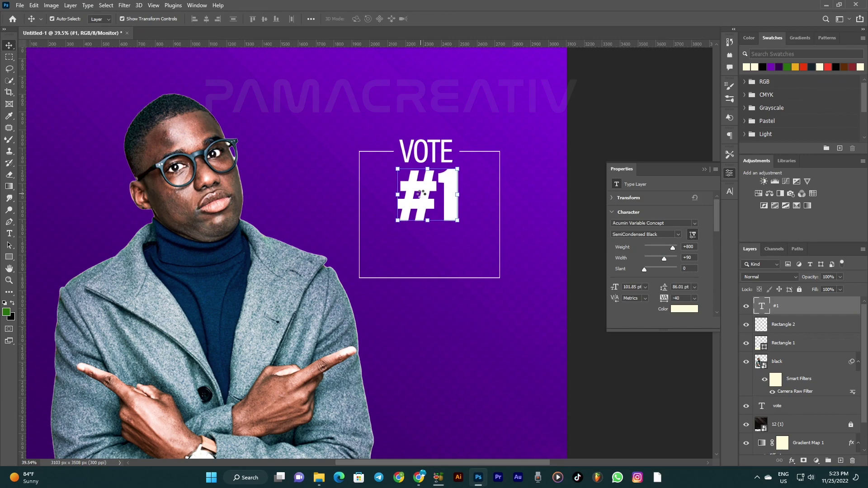
pyautogui.scroll(-2, 425, 195)
pyautogui.scroll(2, 431, 197)
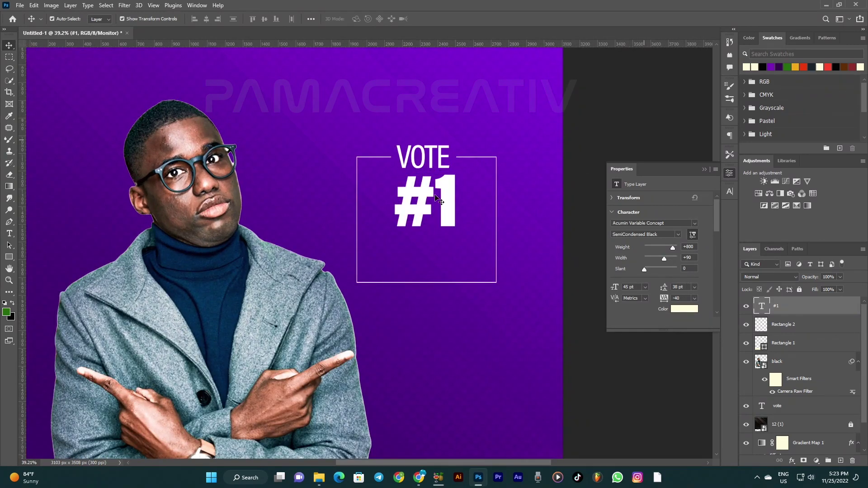
pyautogui.moveTo(435, 195); pyautogui.dragTo(440, 199)
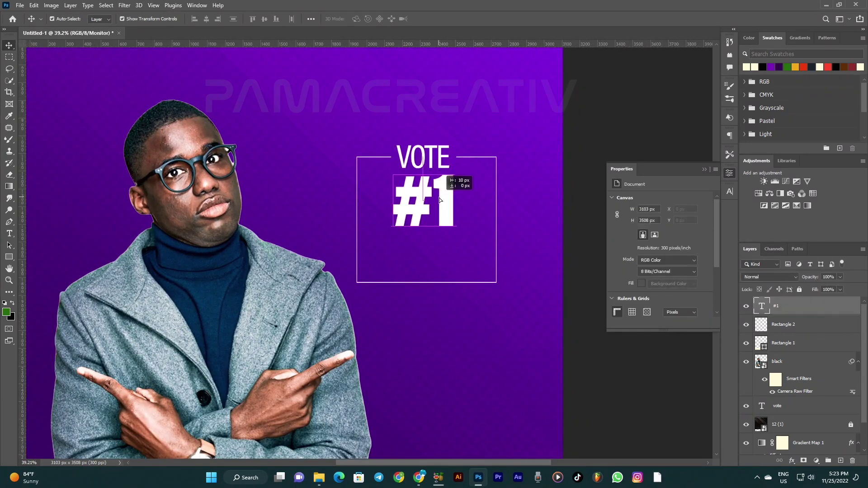
pyautogui.moveTo(439, 199); pyautogui.dragTo(440, 199)
# Step: Add ON THE BALLOT text below the #1 and shrink it to fit
pyautogui.press('t')
pyautogui.click(385, 234)
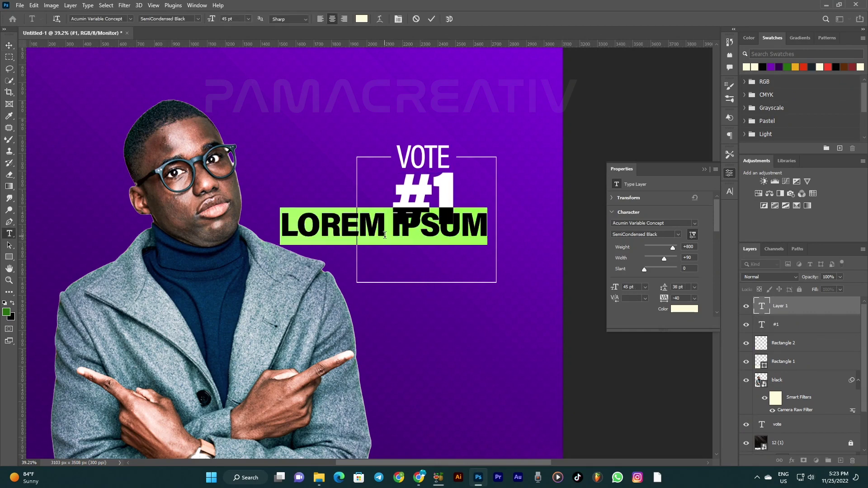
pyautogui.write('ON THEBALO')
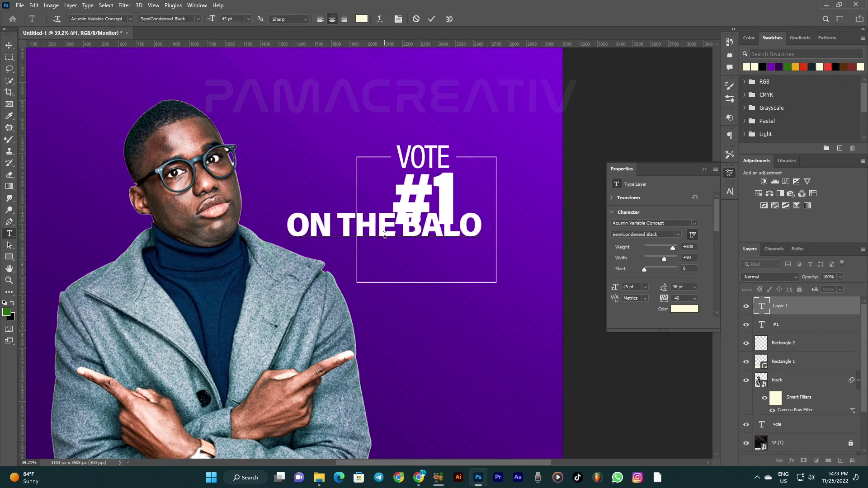
pyautogui.write('T')
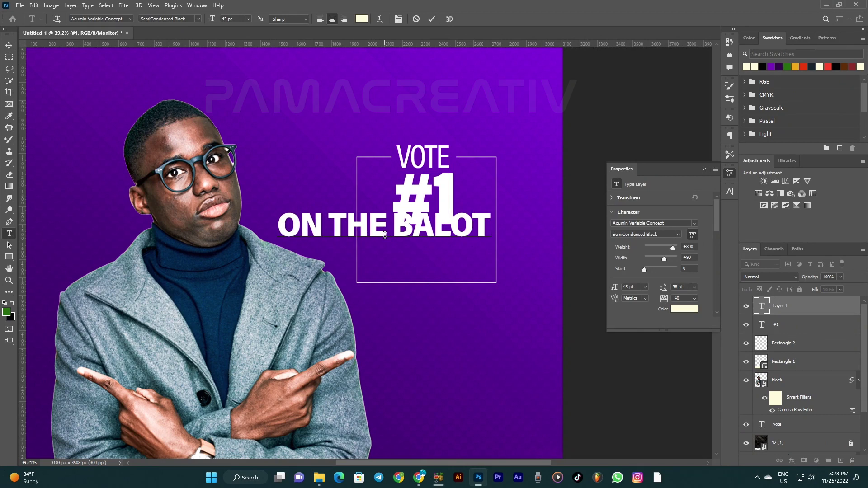
pyautogui.write('L')
pyautogui.hotkey('ctrl', 'Return')
pyautogui.hotkey('ctrl', 't')
pyautogui.moveTo(498, 225)
pyautogui.mouseDown()
pyautogui.moveTo(347, 228)
pyautogui.moveTo(427, 240)
pyautogui.mouseUp()
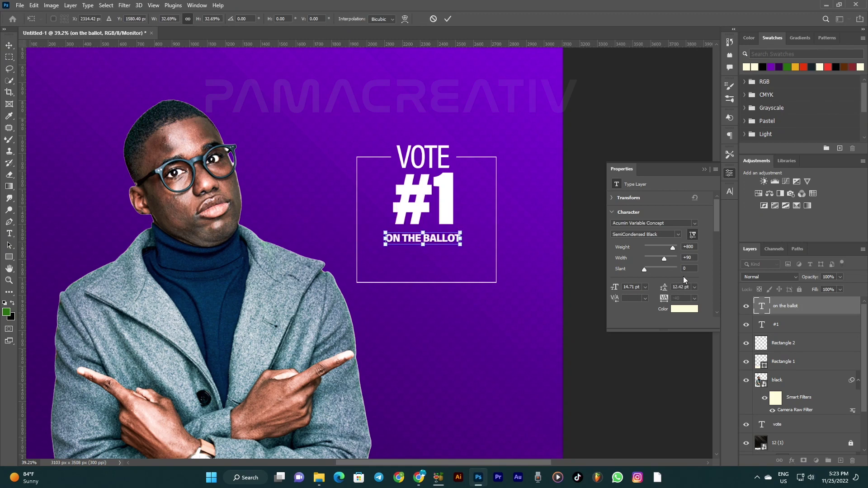
# Step: Set ON THE BALLOT to Condensed Light and move it up under the #1
pyautogui.click(676, 234)
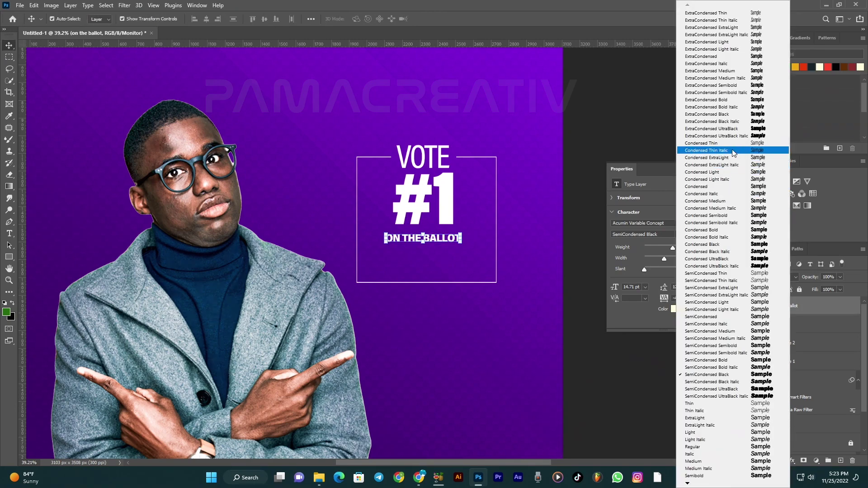
pyautogui.click(721, 144)
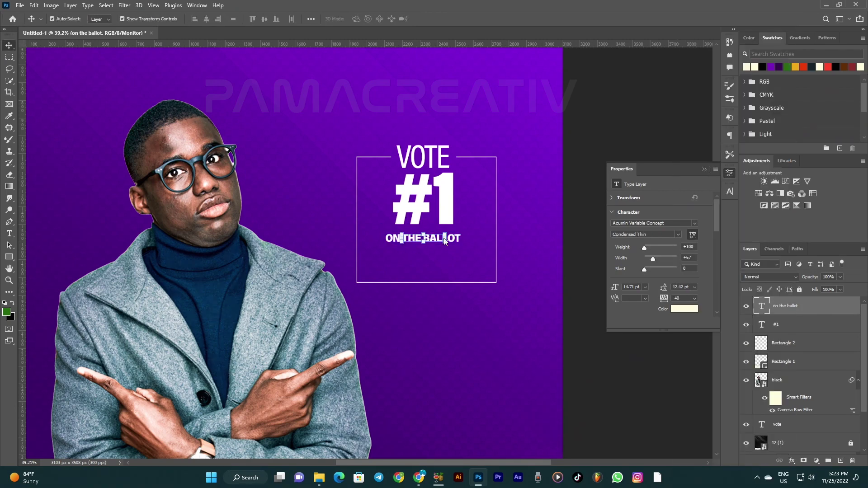
pyautogui.scroll(3, 423, 237)
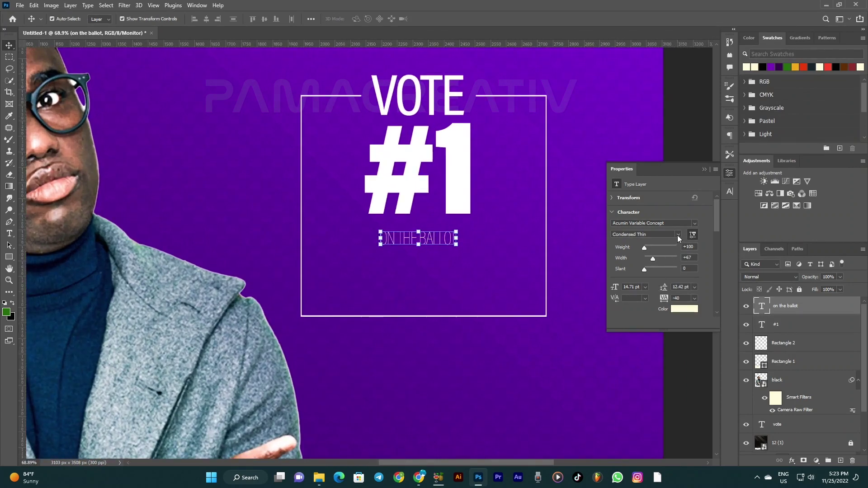
pyautogui.click(677, 235)
pyautogui.click(723, 179)
pyautogui.scroll(2, 459, 269)
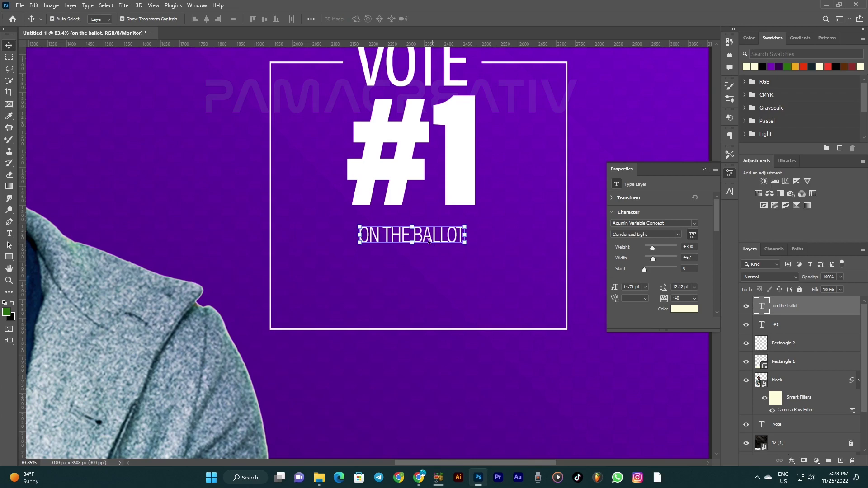
pyautogui.moveTo(432, 232); pyautogui.dragTo(428, 228)
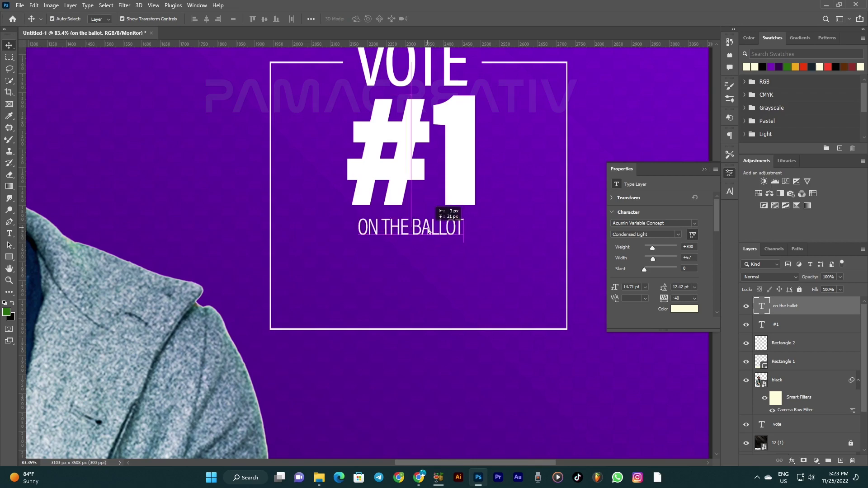
pyautogui.scroll(-3, 428, 229)
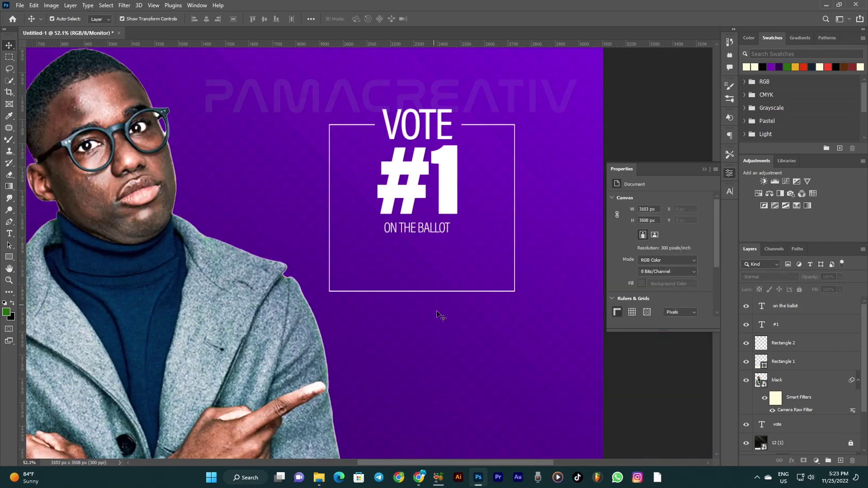
pyautogui.click(436, 292)
# Step: Raise the frame's bottom edge and pull its left edge out so it hugs the VOTE #1 text
pyautogui.moveTo(421, 292); pyautogui.dragTo(425, 252)
pyautogui.moveTo(329, 188); pyautogui.dragTo(339, 188)
pyautogui.press('Return')
pyautogui.scroll(-5, 497, 180)
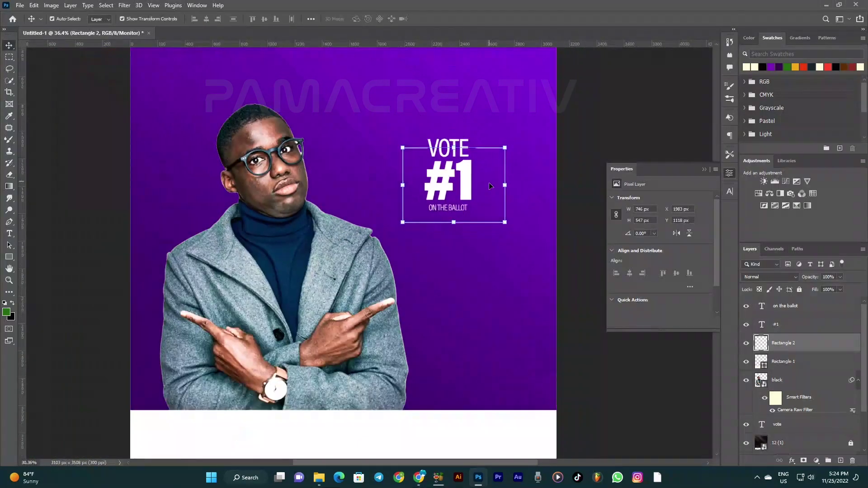
pyautogui.moveTo(415, 186); pyautogui.dragTo(408, 186)
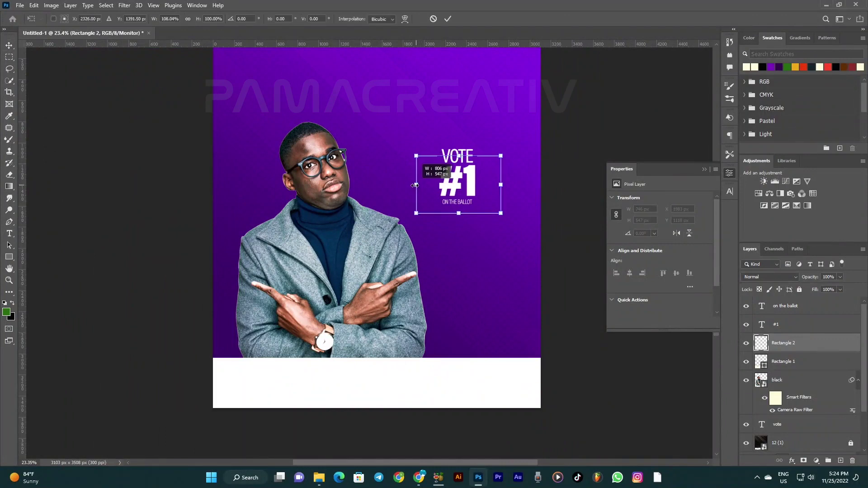
pyautogui.press('Return')
pyautogui.click(457, 180)
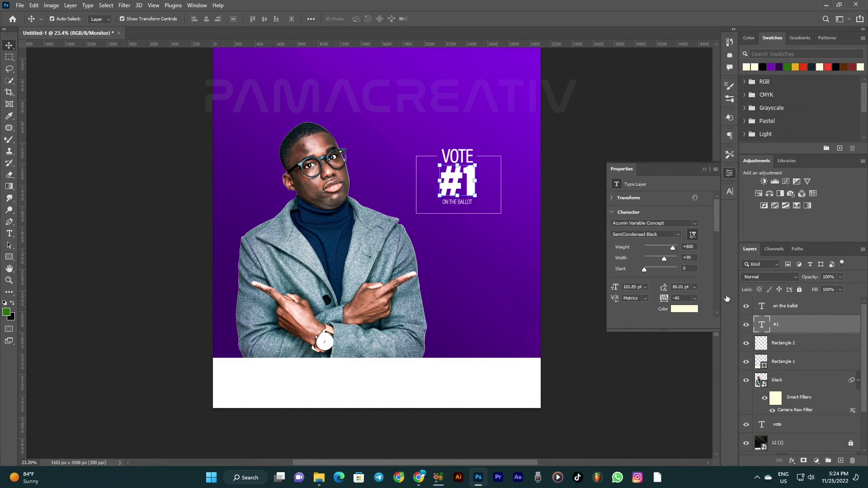
pyautogui.doubleClick(814, 324)
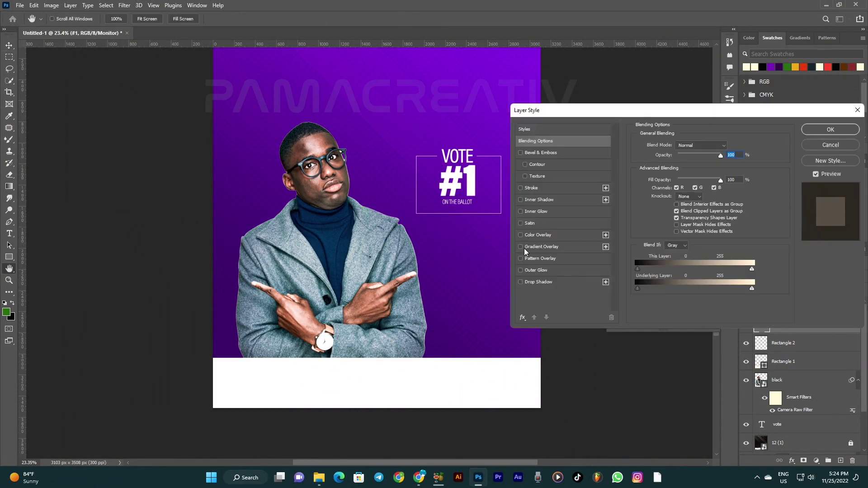
# Step: Add a red-to-orange Gradient Overlay to the #1 text layer
pyautogui.click(573, 246)
pyautogui.click(684, 164)
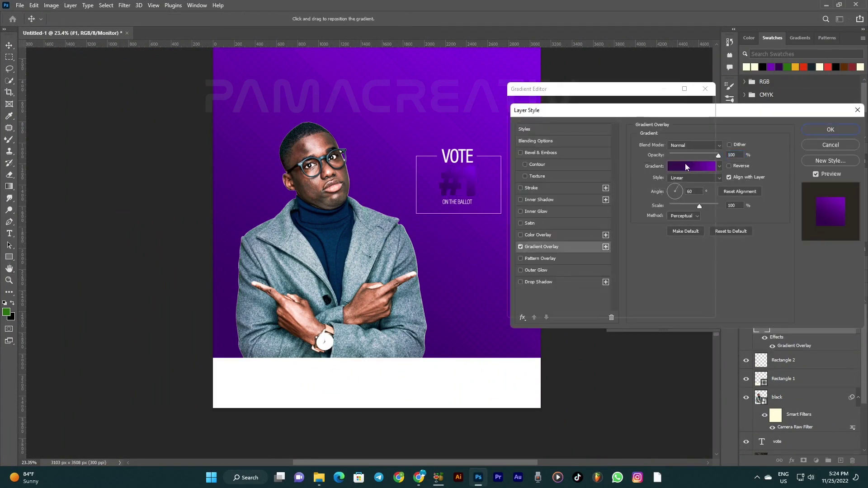
pyautogui.doubleClick(549, 255)
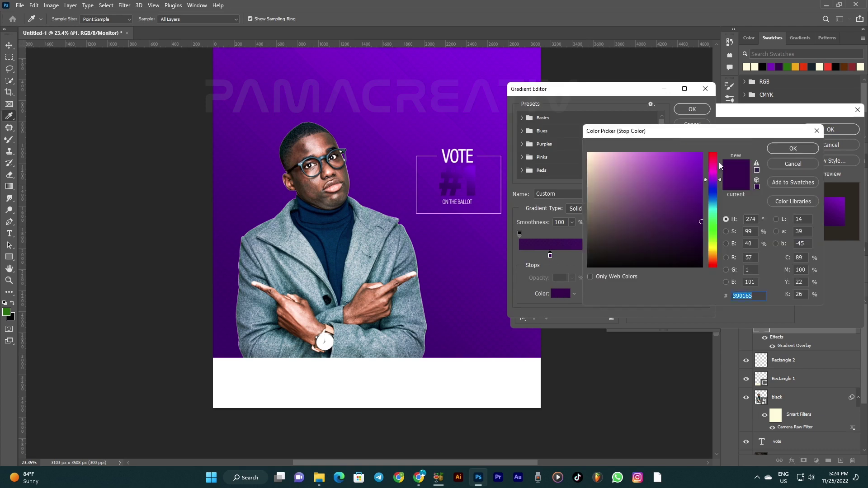
pyautogui.click(803, 67)
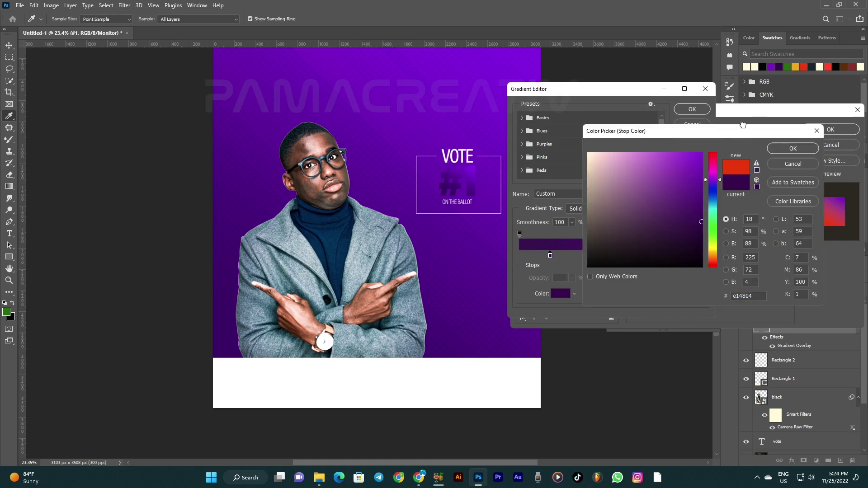
pyautogui.click(793, 148)
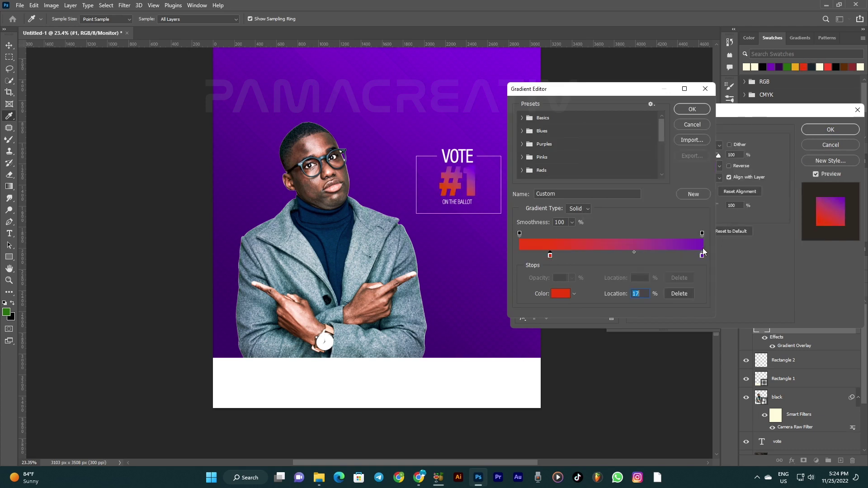
pyautogui.click(554, 294)
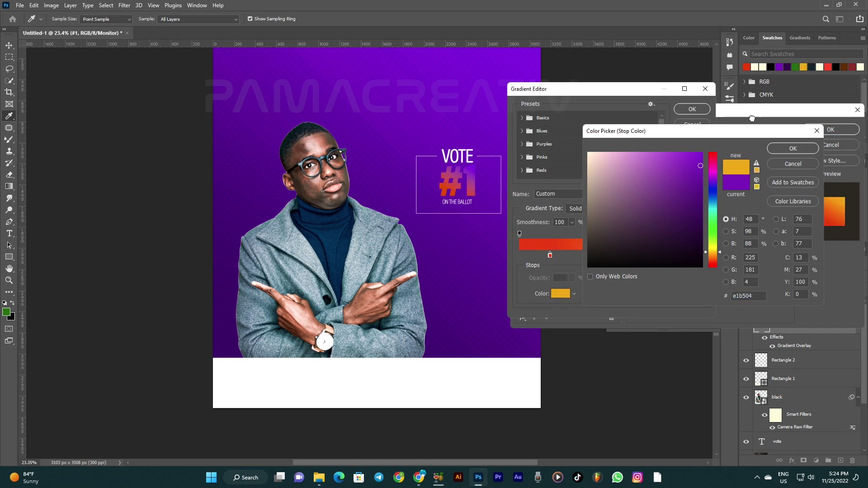
pyautogui.click(803, 67)
pyautogui.click(788, 149)
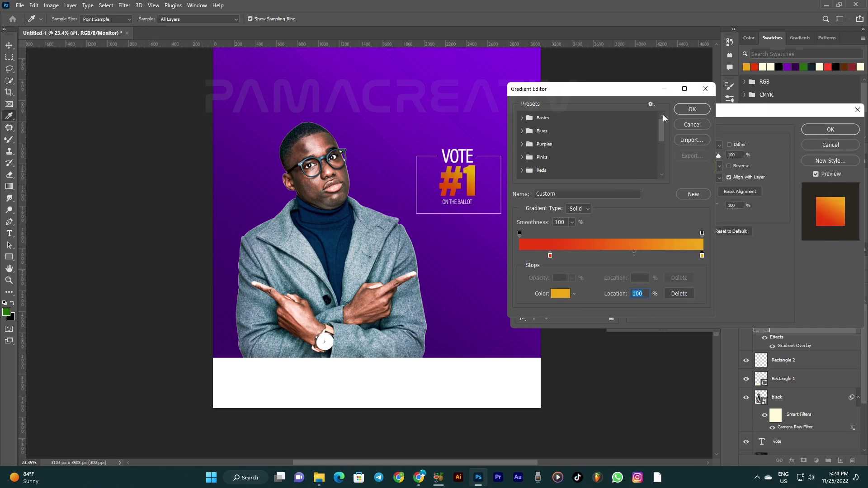
pyautogui.click(693, 111)
pyautogui.click(810, 131)
# Step: Deselect #1, then marquee-select the frame together with all its text layers
pyautogui.scroll(-3, 416, 230)
pyautogui.click(576, 135)
pyautogui.scroll(2, 434, 217)
pyautogui.scroll(3, 441, 220)
pyautogui.scroll(1, 443, 223)
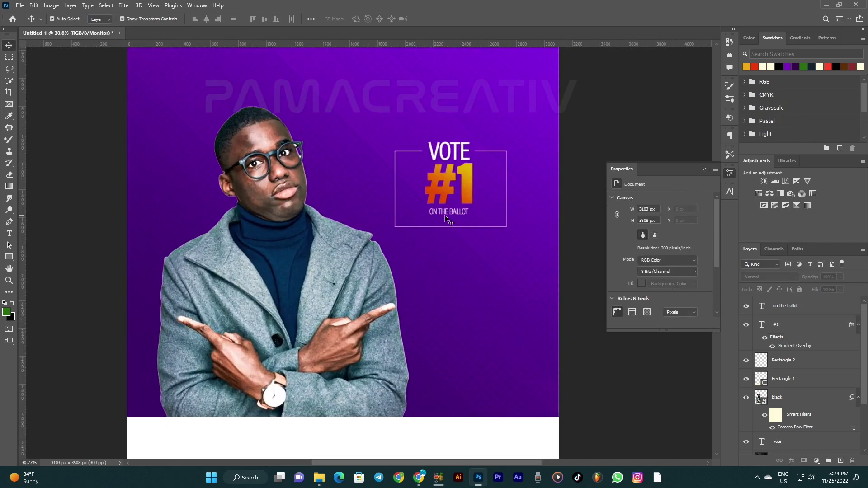
pyautogui.moveTo(465, 266)
pyautogui.mouseDown()
pyautogui.moveTo(454, 230)
pyautogui.moveTo(450, 249)
pyautogui.mouseUp()
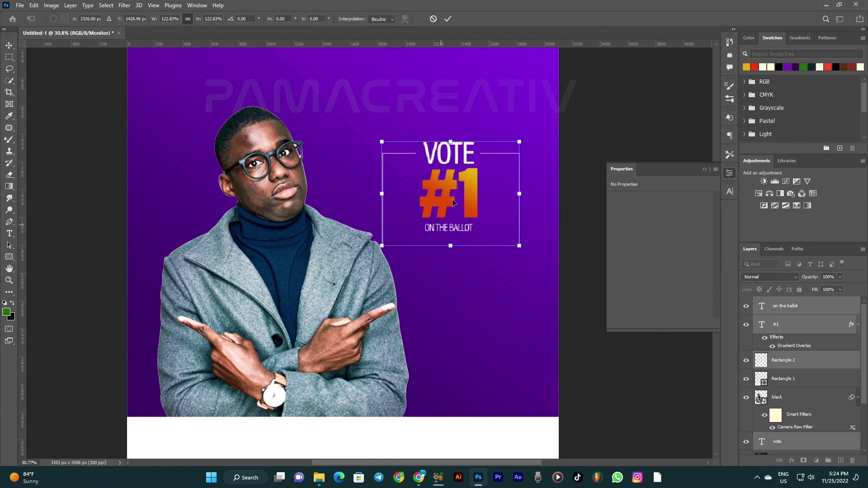
# Step: Move the framed VOTE #1 block up about 132 px
pyautogui.scroll(-1, 461, 178)
pyautogui.scroll(-1, 452, 203)
pyautogui.moveTo(453, 199); pyautogui.dragTo(457, 185)
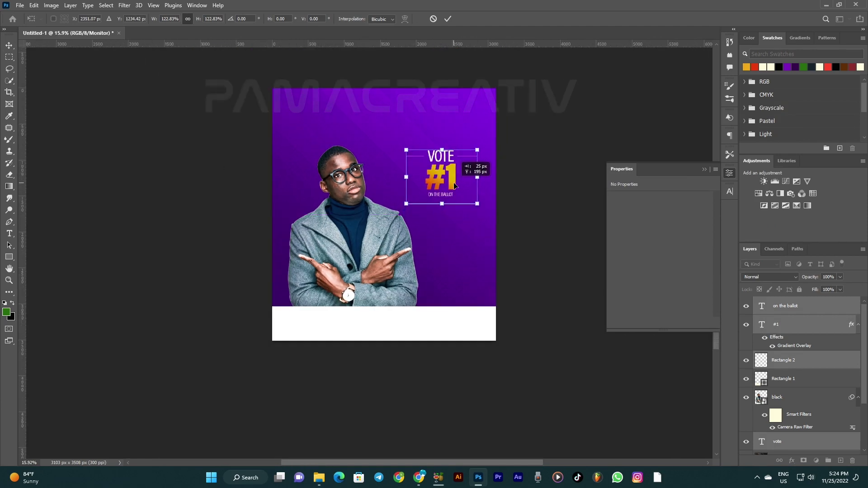
pyautogui.press('Return')
# Step: Scale the cut-out man up slightly
pyautogui.scroll(1, 313, 230)
pyautogui.click(317, 226)
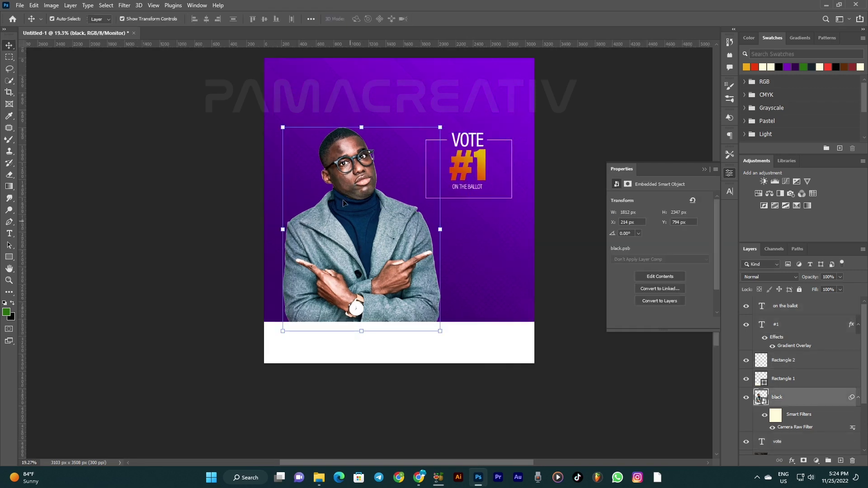
pyautogui.scroll(1, 338, 169)
pyautogui.moveTo(363, 119); pyautogui.dragTo(363, 109)
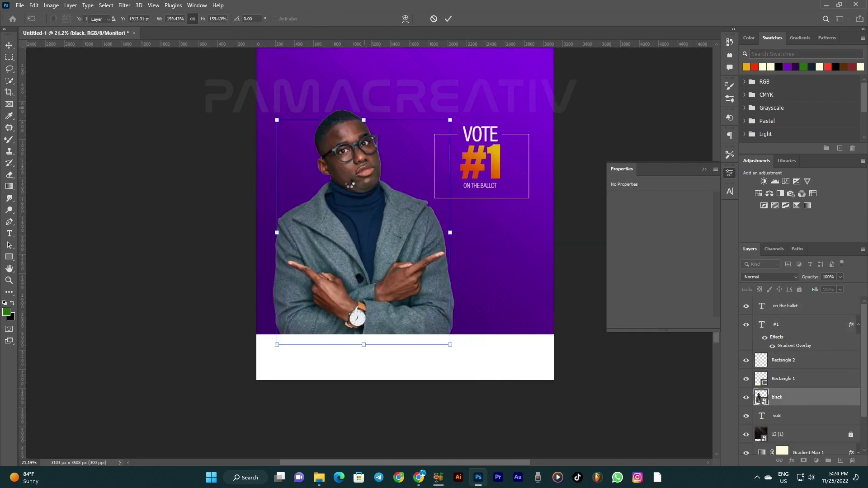
pyautogui.press('Return')
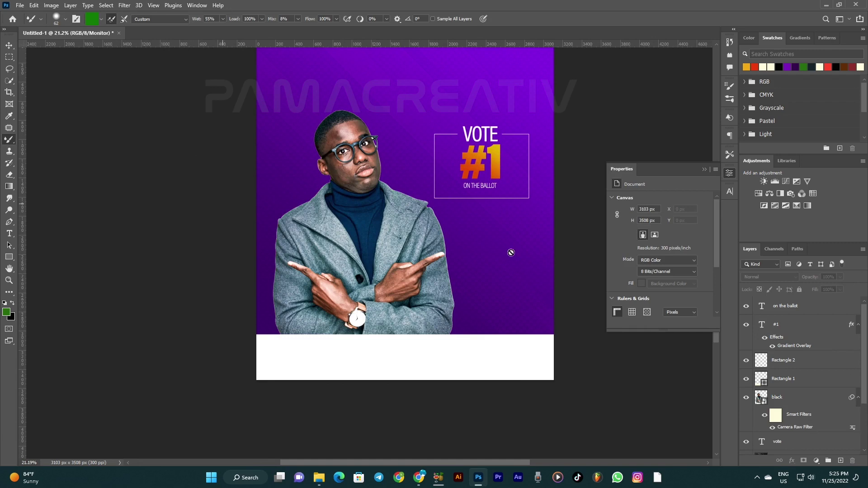
# Step: Switch from the current painting tool variant to the normal Brush tool
pyautogui.rightClick(9, 139)
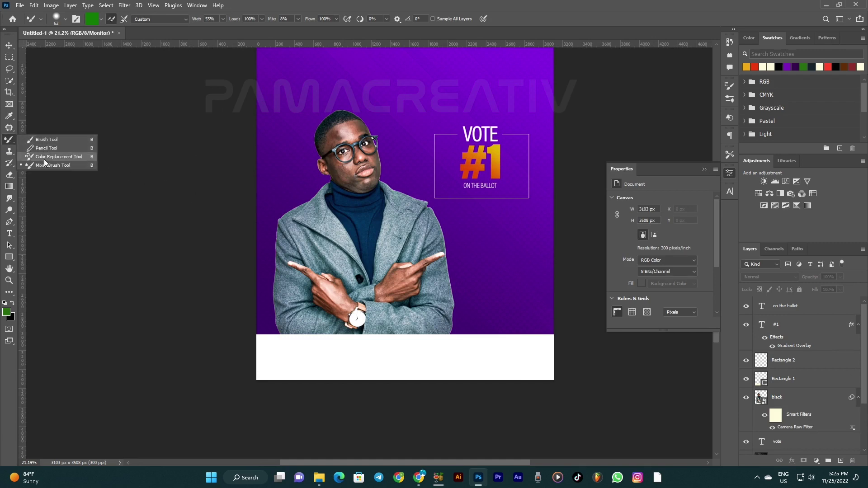
pyautogui.click(43, 165)
pyautogui.rightClick(10, 141)
pyautogui.click(56, 139)
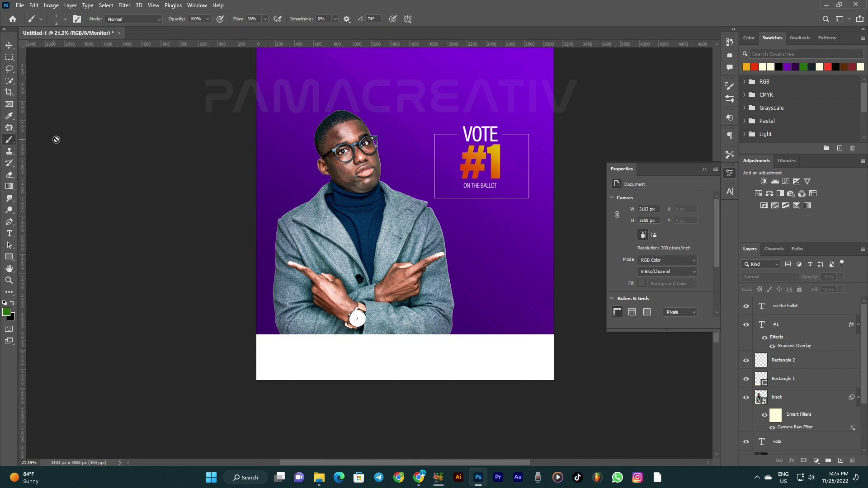
# Step: Add a new empty Layer 1 and move it just above 12 (1)
pyautogui.click(840, 460)
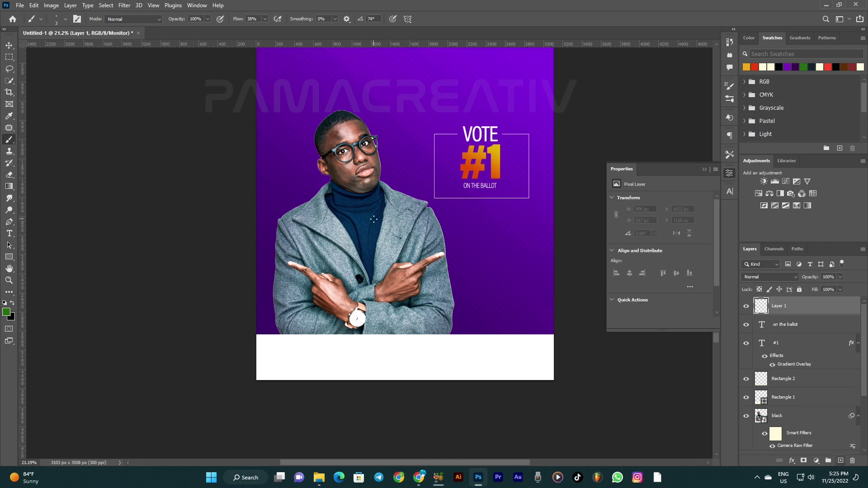
pyautogui.moveTo(812, 318); pyautogui.dragTo(807, 387)
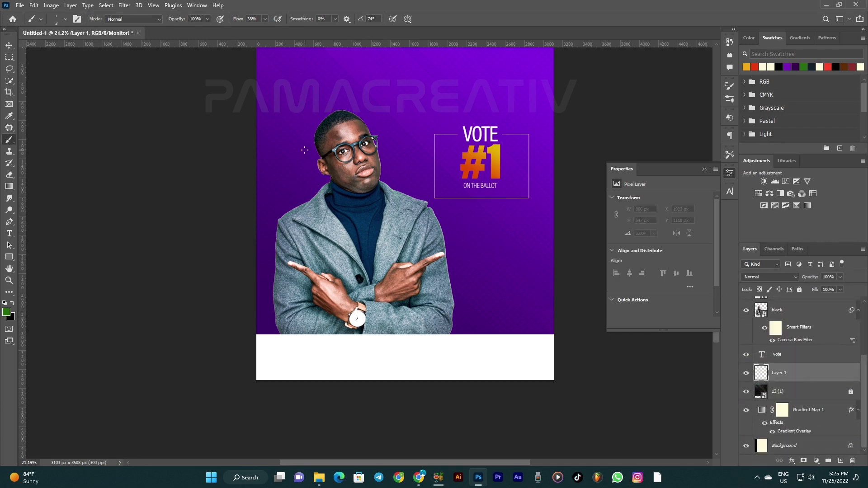
pyautogui.scroll(-2, 304, 150)
pyautogui.press('.')
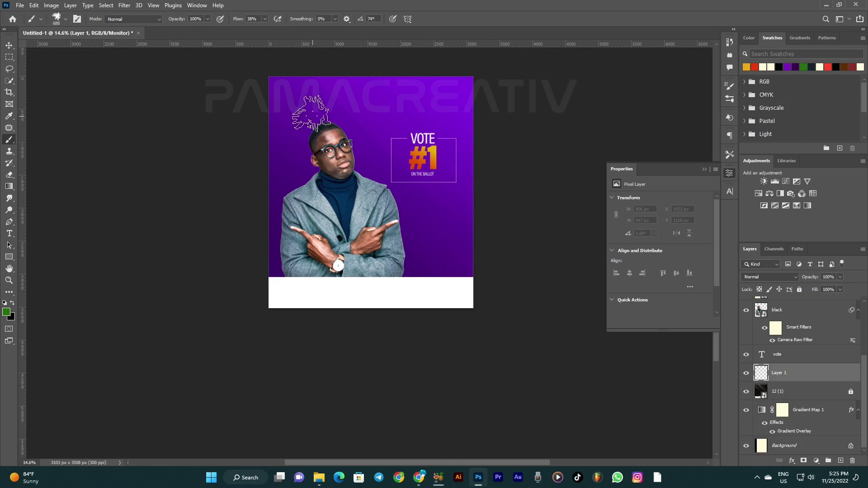
# Step: Pick the Soft Round Pressure Opacity brush and enlarge it to about 263 px
pyautogui.rightClick(322, 108)
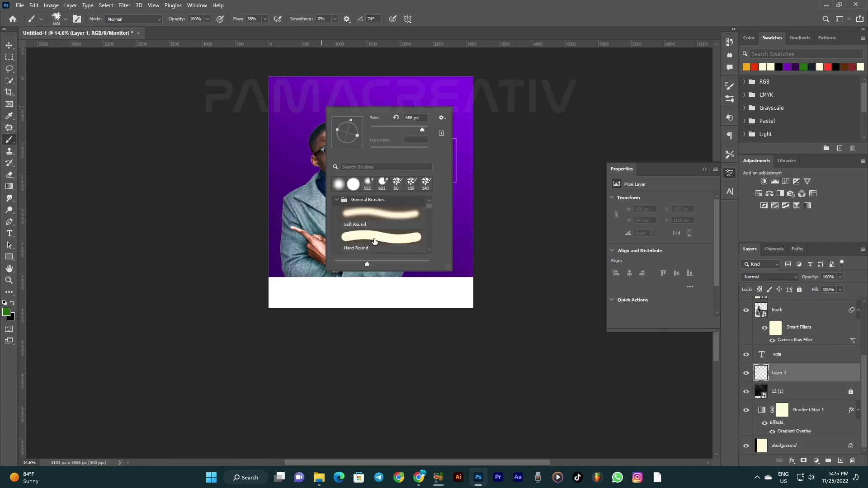
pyautogui.scroll(-2, 402, 183)
pyautogui.scroll(-2, 430, 213)
pyautogui.scroll(-2, 430, 216)
pyautogui.scroll(-1, 429, 220)
pyautogui.scroll(-1, 429, 217)
pyautogui.moveTo(430, 218); pyautogui.dragTo(425, 234)
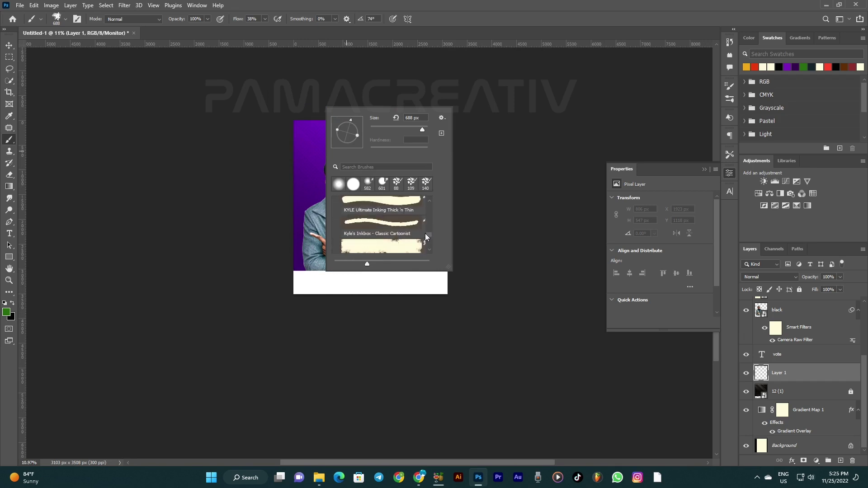
pyautogui.click(398, 218)
pyautogui.scroll(2, 398, 232)
pyautogui.scroll(1, 397, 234)
pyautogui.scroll(1, 398, 235)
pyautogui.scroll(1, 398, 236)
pyautogui.click(397, 233)
pyautogui.click(274, 188)
pyautogui.scroll(2, 315, 149)
pyautogui.scroll(1, 312, 145)
pyautogui.moveTo(325, 135); pyautogui.dragTo(348, 137)
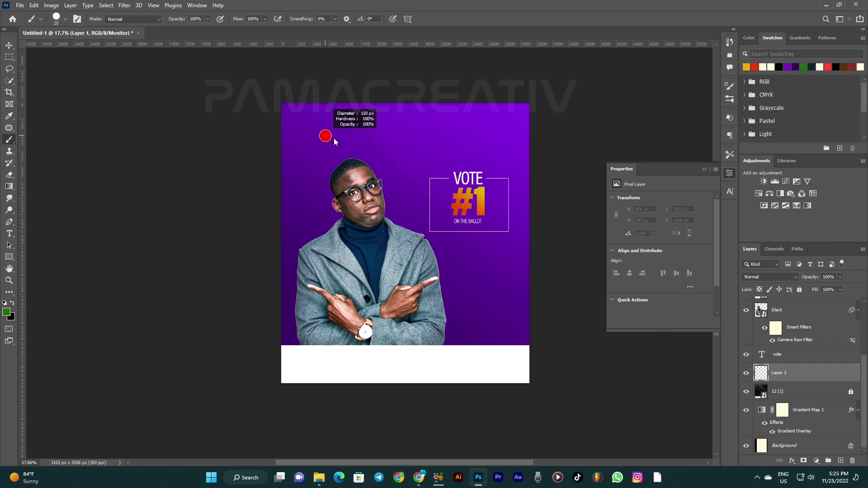
# Step: Paint two thick green zigzag strokes from the top-left corner down behind the shoulder
pyautogui.scroll(1, 387, 136)
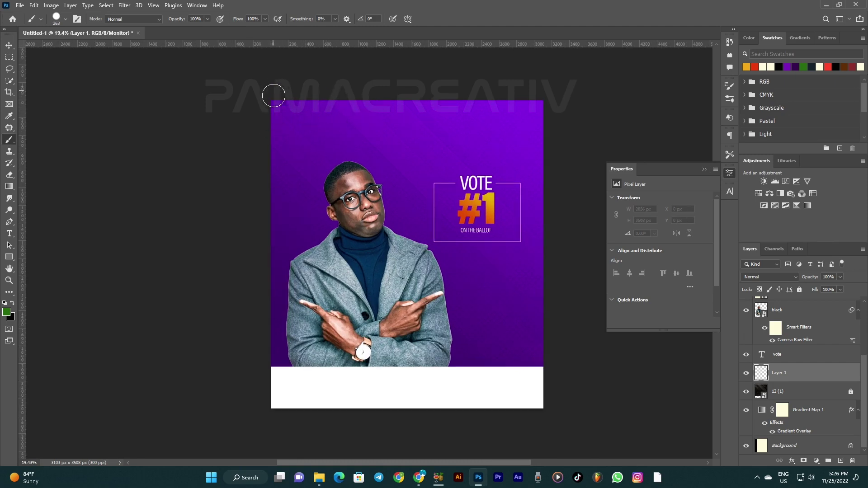
pyautogui.moveTo(273, 91); pyautogui.dragTo(334, 223)
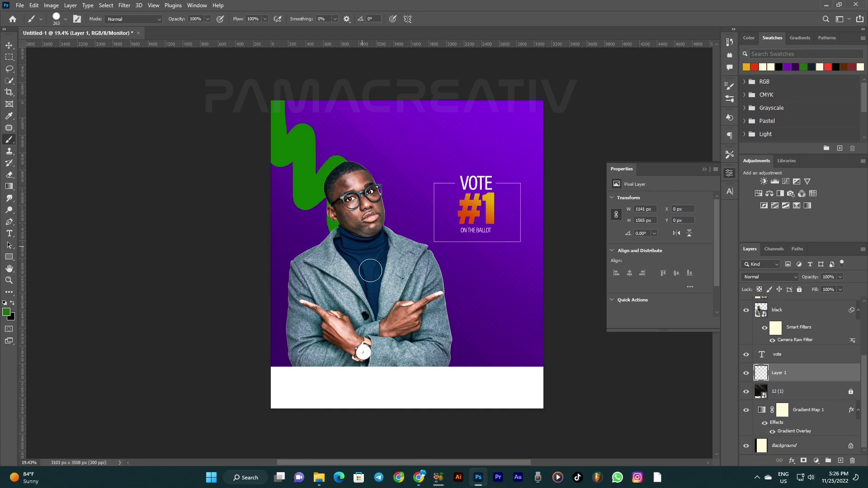
pyautogui.moveTo(364, 273); pyautogui.dragTo(397, 310)
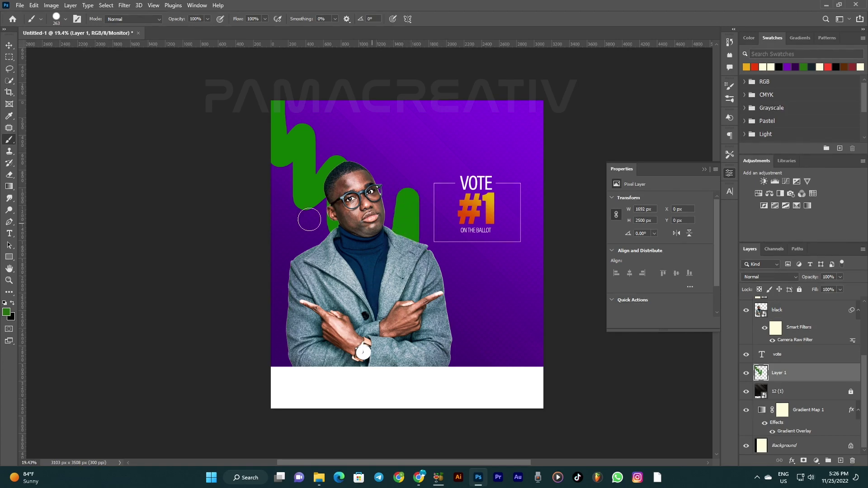
pyautogui.scroll(1, 299, 193)
pyautogui.scroll(1, 300, 193)
pyautogui.scroll(-1, 300, 193)
pyautogui.press('v')
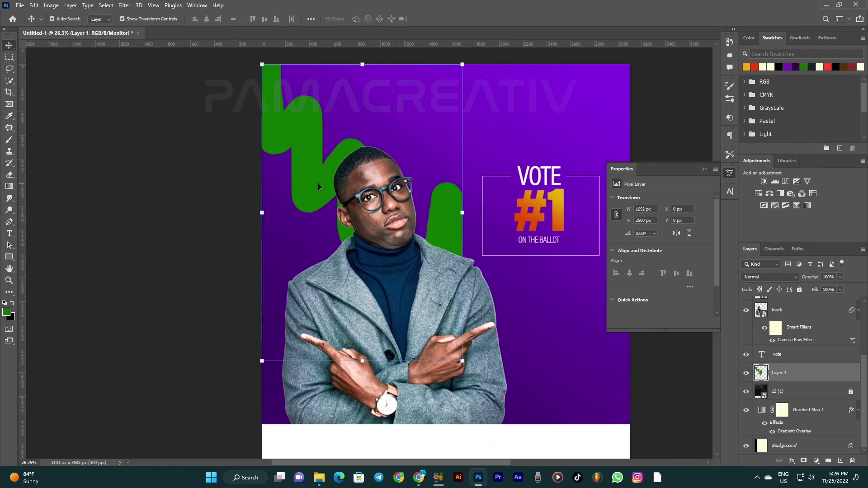
# Step: Give Layer 1 a white Color Overlay so the zigzag strokes turn white
pyautogui.doubleClick(802, 372)
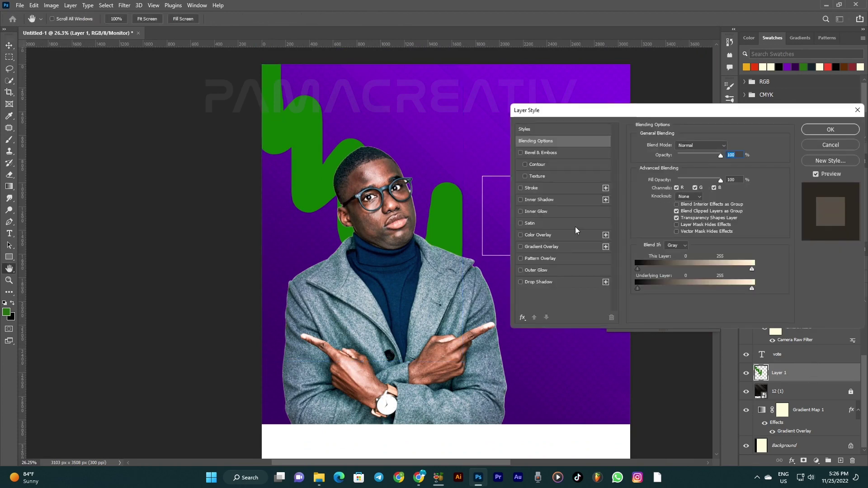
pyautogui.click(521, 235)
pyautogui.click(584, 235)
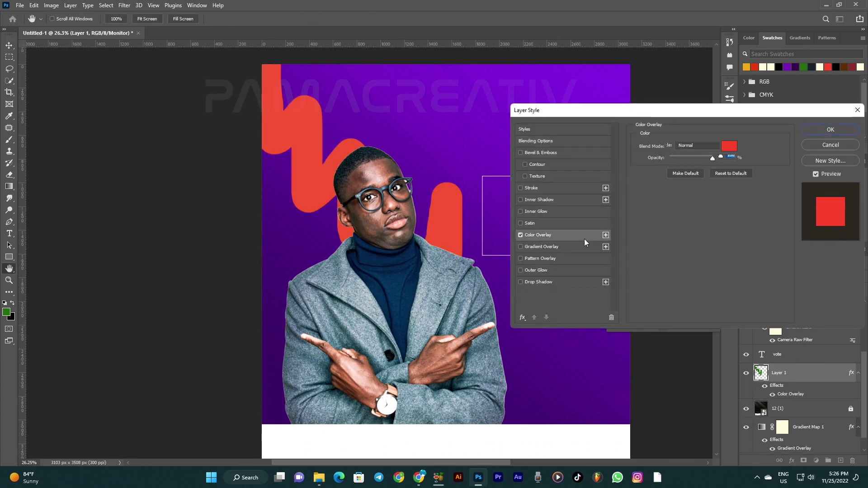
pyautogui.click(730, 148)
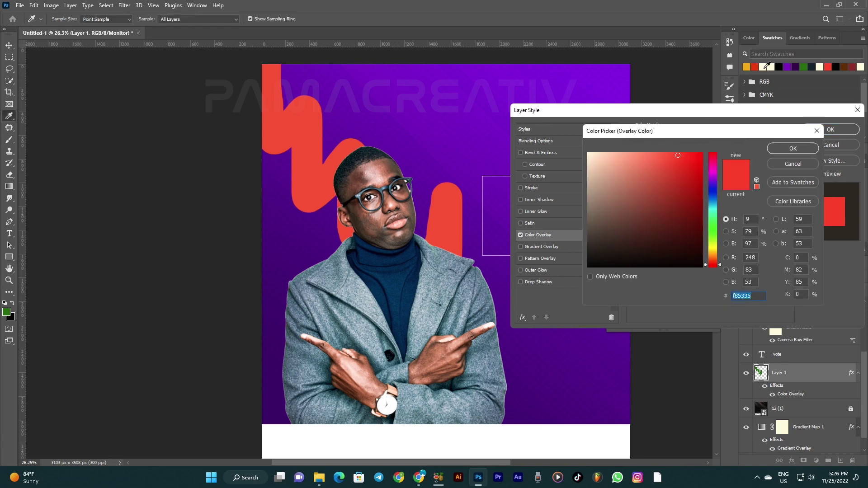
pyautogui.click(766, 67)
pyautogui.scroll(-3, 417, 227)
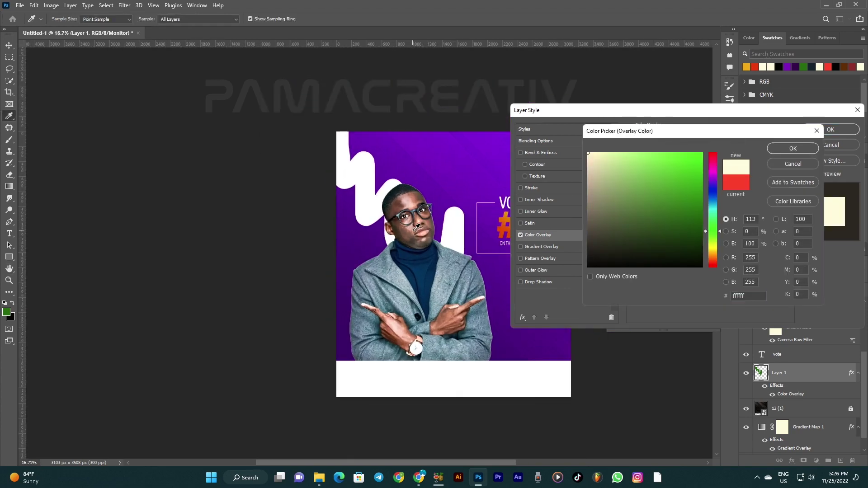
pyautogui.click(785, 148)
pyautogui.click(830, 129)
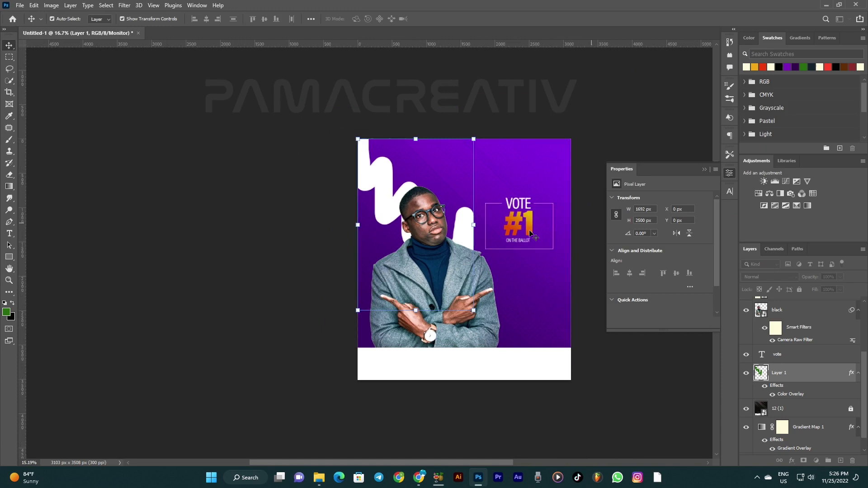
pyautogui.scroll(-2, 378, 257)
pyautogui.scroll(2, 413, 208)
pyautogui.scroll(-1, 414, 208)
# Step: Drag Lights (4).png from the Resources folder onto the poster and place it
pyautogui.click(335, 420)
pyautogui.scroll(-10, 437, 284)
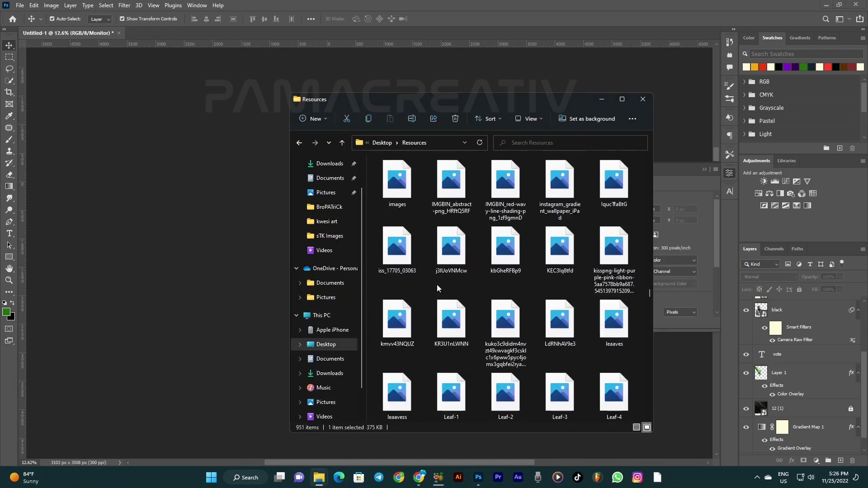
pyautogui.click(506, 331)
pyautogui.scroll(10, 502, 325)
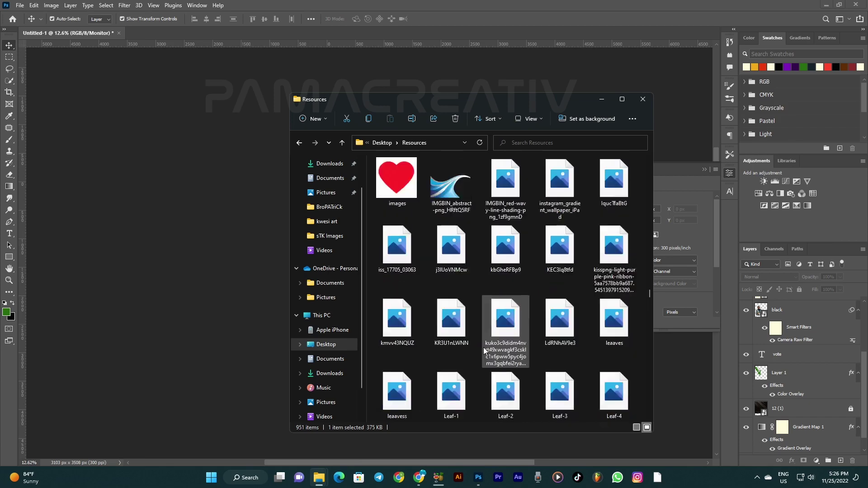
pyautogui.scroll(5, 481, 341)
pyautogui.scroll(2, 488, 316)
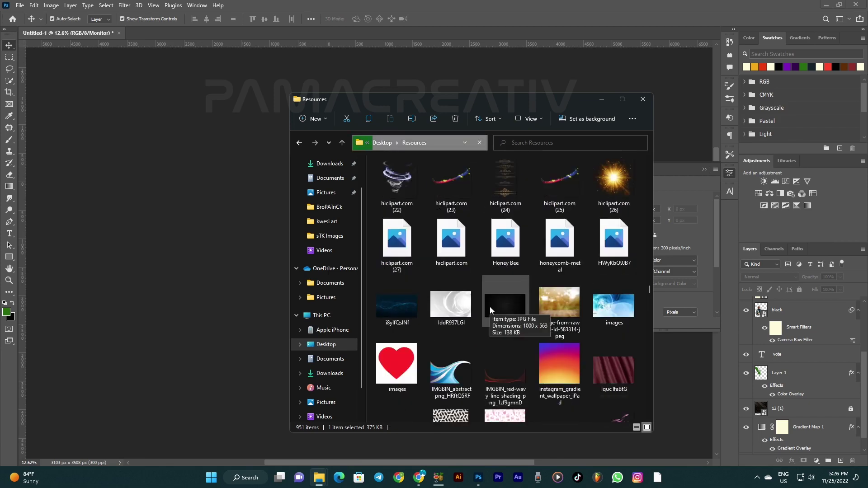
pyautogui.scroll(-5, 491, 309)
pyautogui.scroll(-5, 490, 310)
pyautogui.scroll(-5, 489, 312)
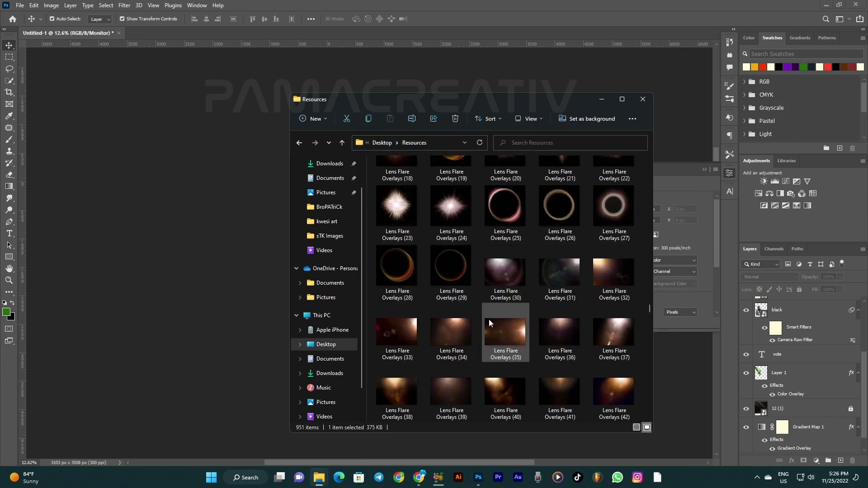
pyautogui.scroll(-5, 489, 318)
pyautogui.scroll(-3, 489, 322)
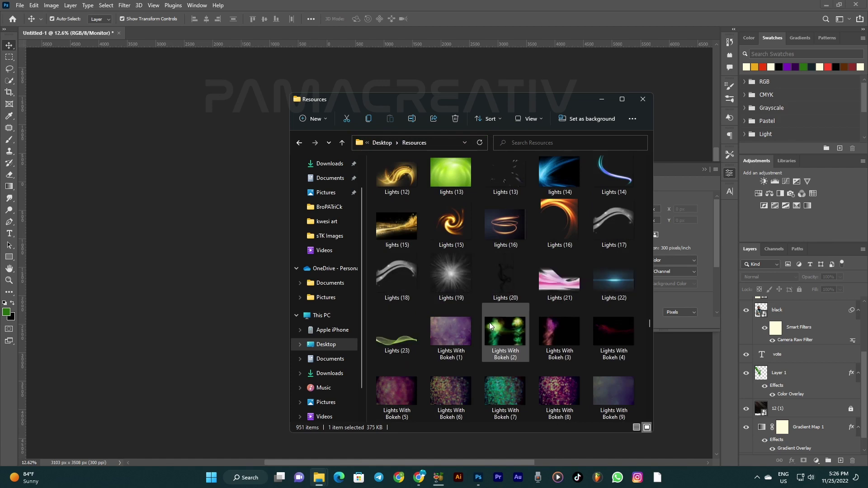
pyautogui.scroll(3, 489, 322)
pyautogui.scroll(5, 505, 298)
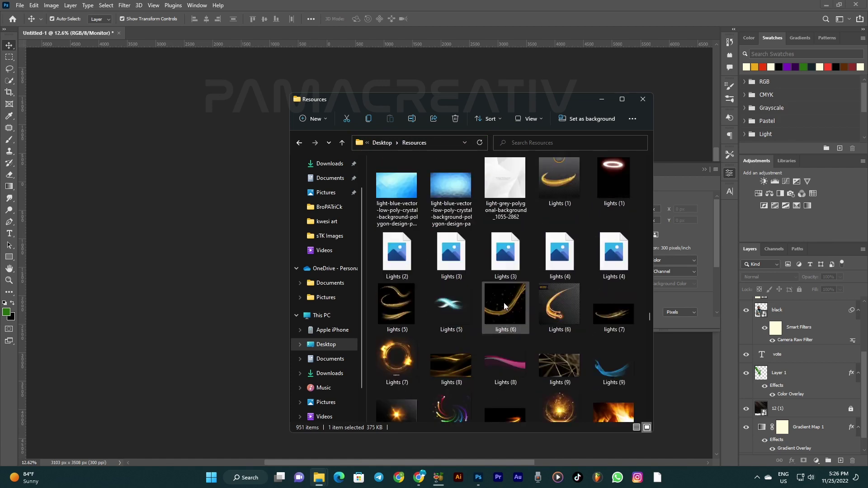
pyautogui.moveTo(613, 250); pyautogui.dragTo(195, 270)
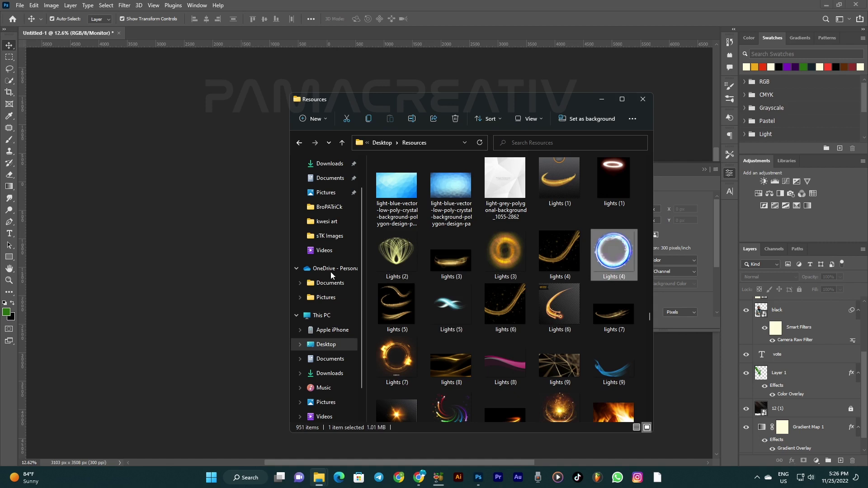
pyautogui.press('Return')
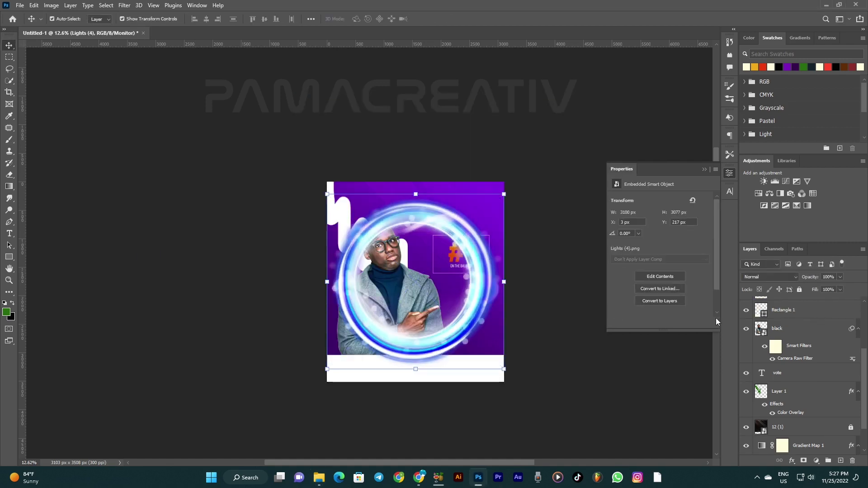
# Step: Shrink the Lights (4) ring to about half size behind the man's head, below the stroke layer
pyautogui.scroll(3, 745, 319)
pyautogui.moveTo(782, 304); pyautogui.dragTo(789, 404)
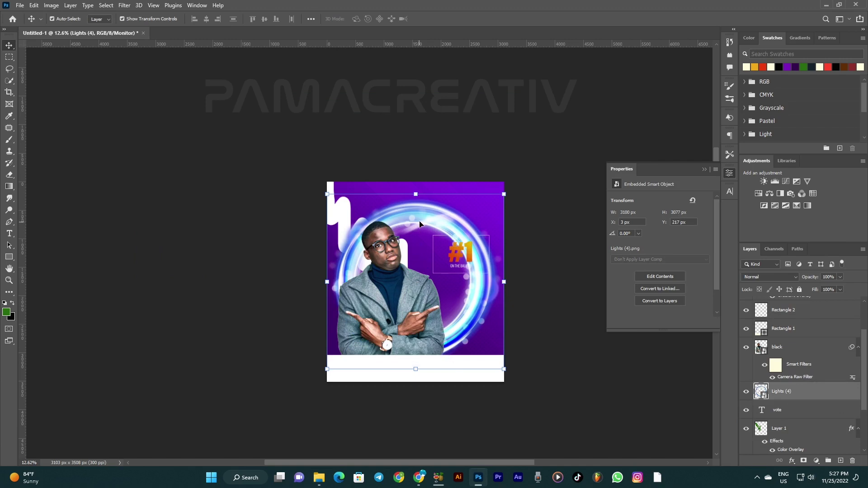
pyautogui.moveTo(419, 223); pyautogui.dragTo(377, 202)
pyautogui.hotkey('ctrl', 't')
pyautogui.moveTo(383, 167)
pyautogui.mouseDown()
pyautogui.moveTo(392, 259)
pyautogui.moveTo(356, 216)
pyautogui.mouseUp()
pyautogui.press('Return')
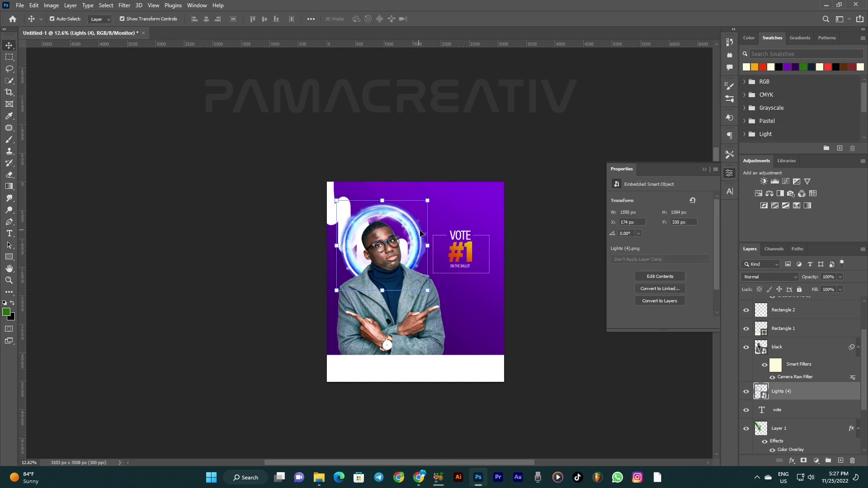
pyautogui.moveTo(821, 404); pyautogui.dragTo(804, 406)
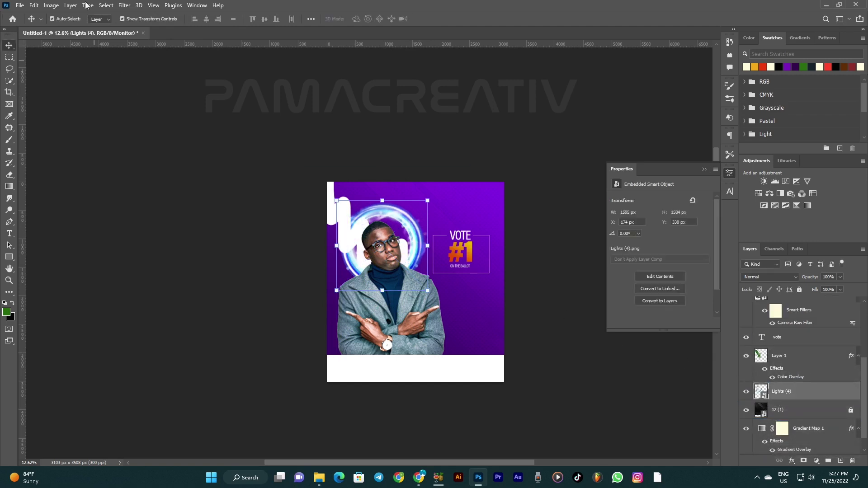
# Step: Try a strong Gaussian Blur on the ring, then undo it
pyautogui.click(123, 6)
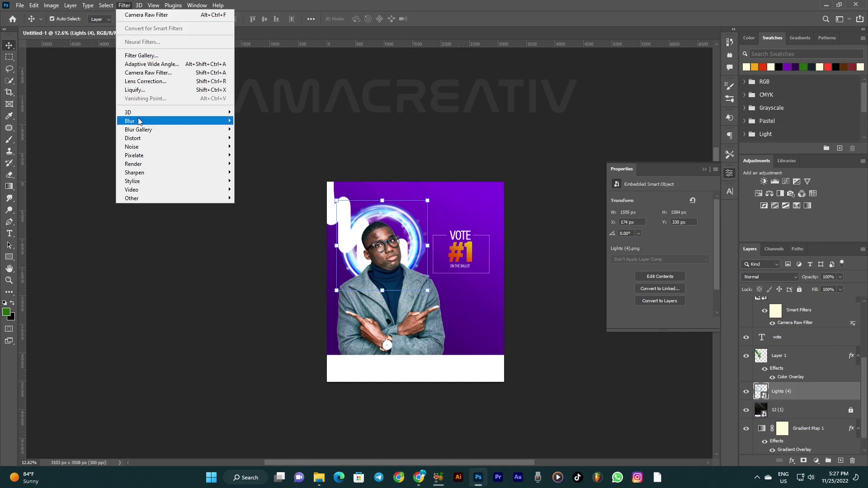
pyautogui.click(262, 156)
pyautogui.moveTo(415, 233); pyautogui.dragTo(425, 234)
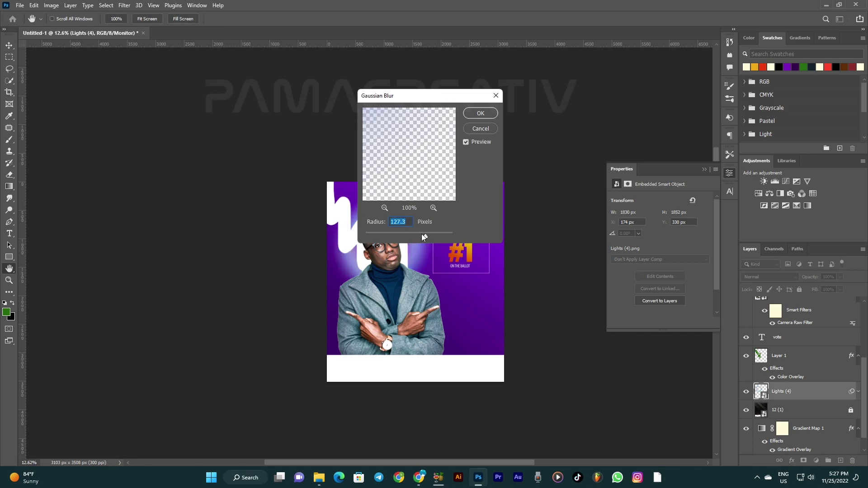
pyautogui.click(479, 114)
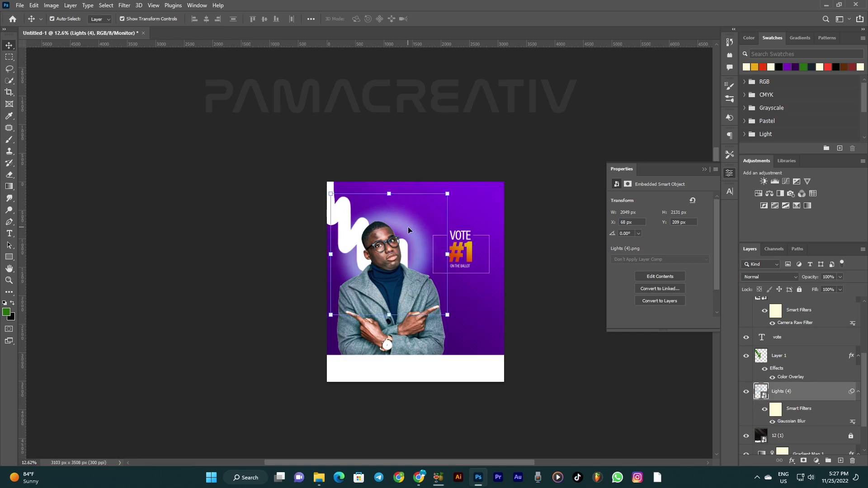
pyautogui.scroll(3, 403, 226)
pyautogui.click(119, 5)
pyautogui.click(379, 95)
pyautogui.hotkey('ctrl', 'z')
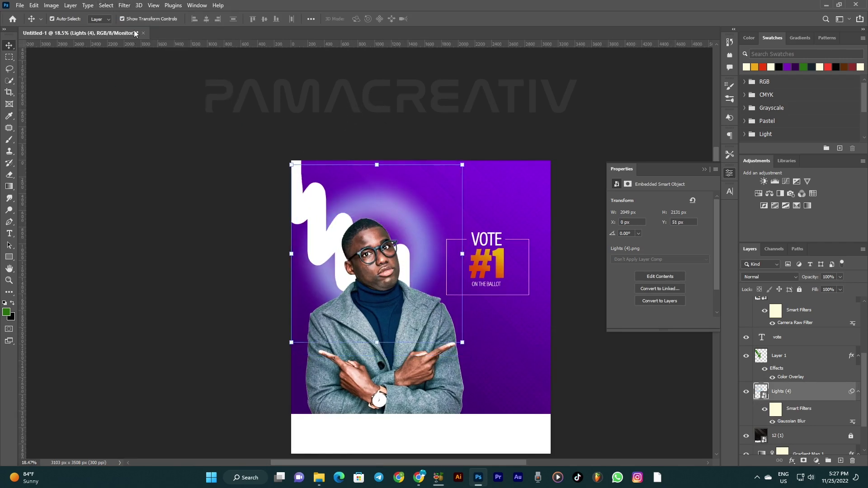
pyautogui.hotkey('ctrl', 'z')
pyautogui.hotkey('ctrl', 'z')
# Step: Apply a gentler 48.4 px Gaussian Blur to the ring and hide the white swirl layer
pyautogui.click(121, 7)
pyautogui.moveTo(129, 121)
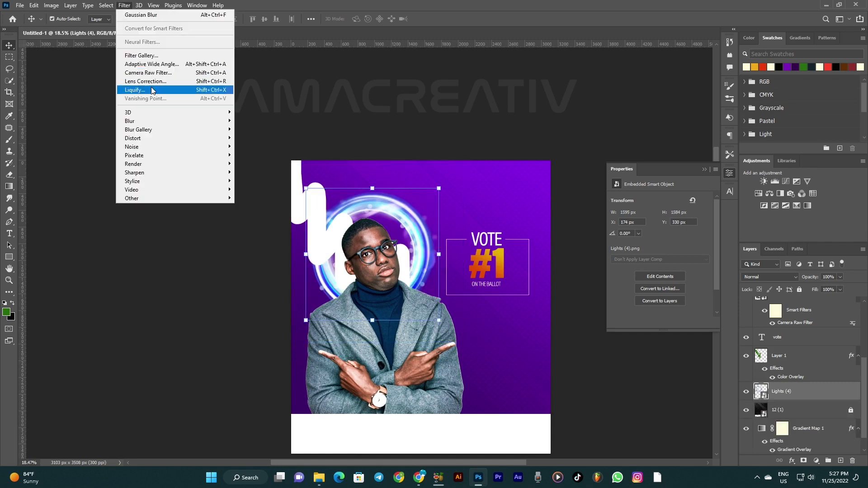
pyautogui.click(260, 155)
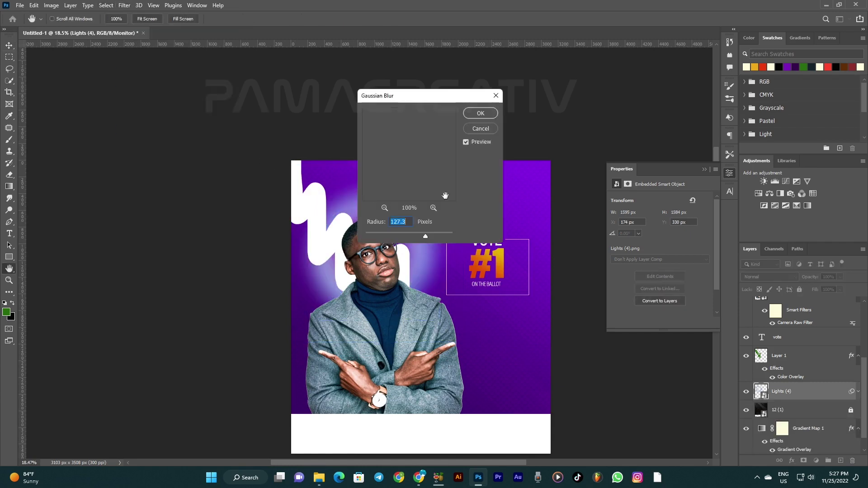
pyautogui.moveTo(416, 232)
pyautogui.mouseDown()
pyautogui.moveTo(402, 235)
pyautogui.moveTo(412, 235)
pyautogui.mouseUp()
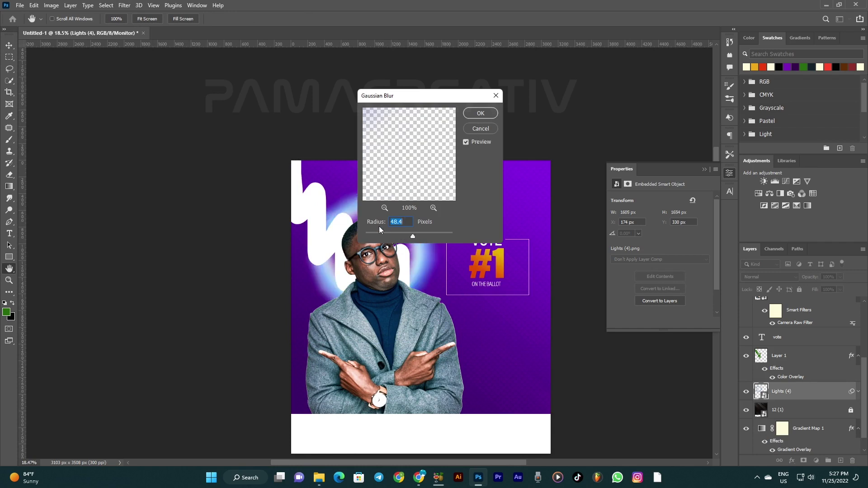
pyautogui.click(480, 113)
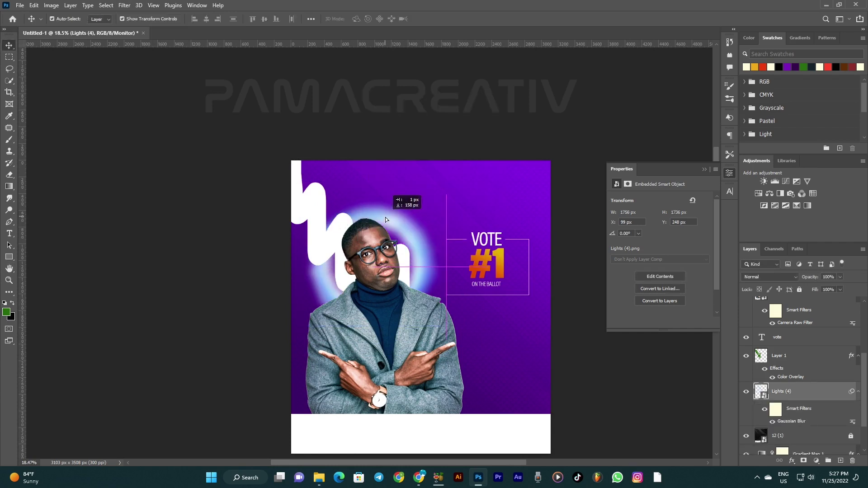
pyautogui.click(746, 356)
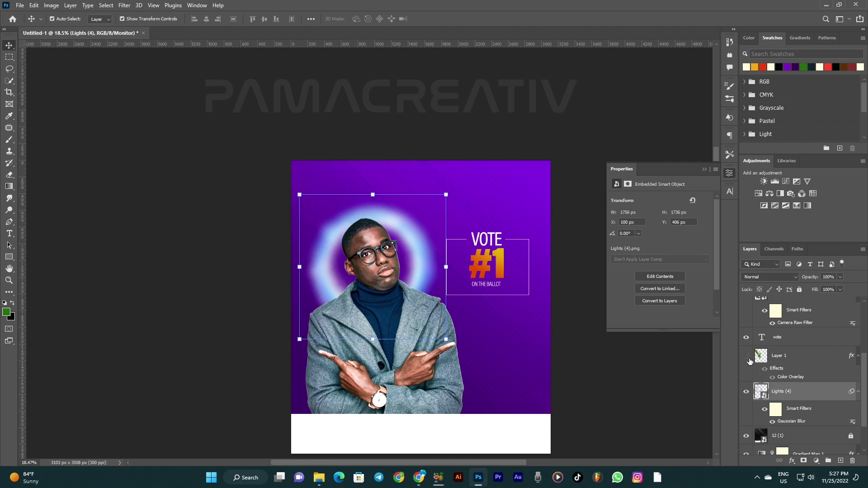
# Step: Nudge the glowing ring up behind the man's head
pyautogui.scroll(-2, 320, 280)
pyautogui.moveTo(384, 230); pyautogui.dragTo(381, 229)
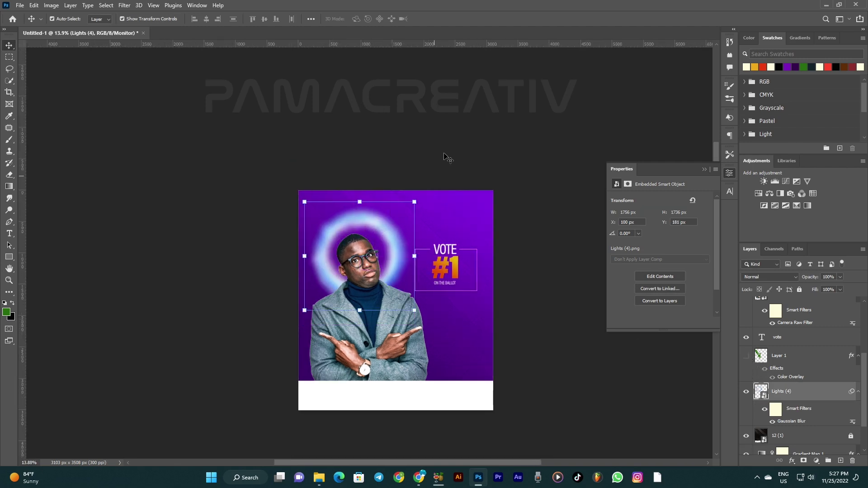
pyautogui.scroll(3, 445, 155)
pyautogui.scroll(-4, 394, 297)
pyautogui.click(358, 287)
pyautogui.scroll(2, 362, 280)
pyautogui.scroll(3, 426, 255)
pyautogui.scroll(-3, 426, 254)
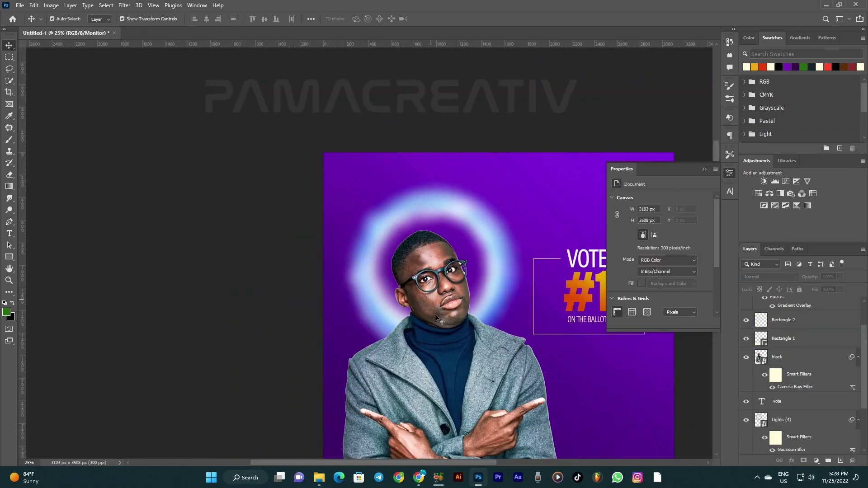
pyautogui.scroll(-3, 433, 271)
pyautogui.scroll(2, 452, 352)
pyautogui.scroll(1, 453, 350)
pyautogui.scroll(1, 453, 351)
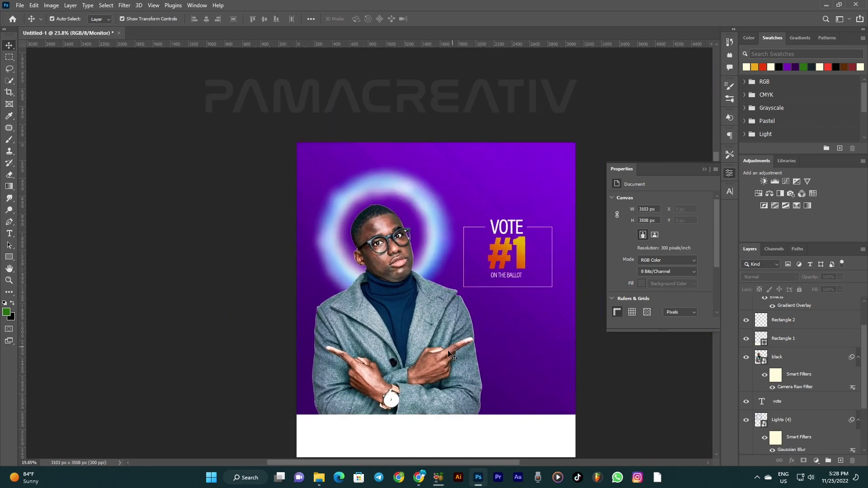
pyautogui.scroll(-2, 432, 389)
pyautogui.scroll(3, 497, 318)
# Step: Select the Rectangle 2 frame and switch to the Type tool
pyautogui.click(507, 272)
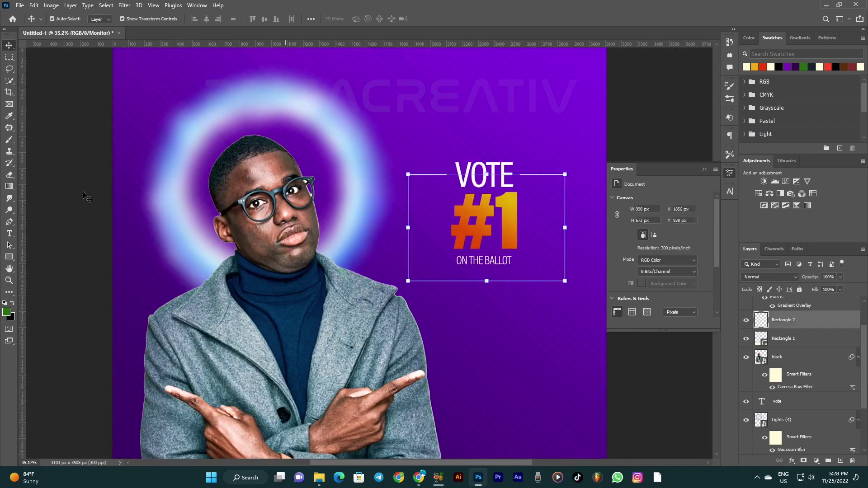
pyautogui.press('m')
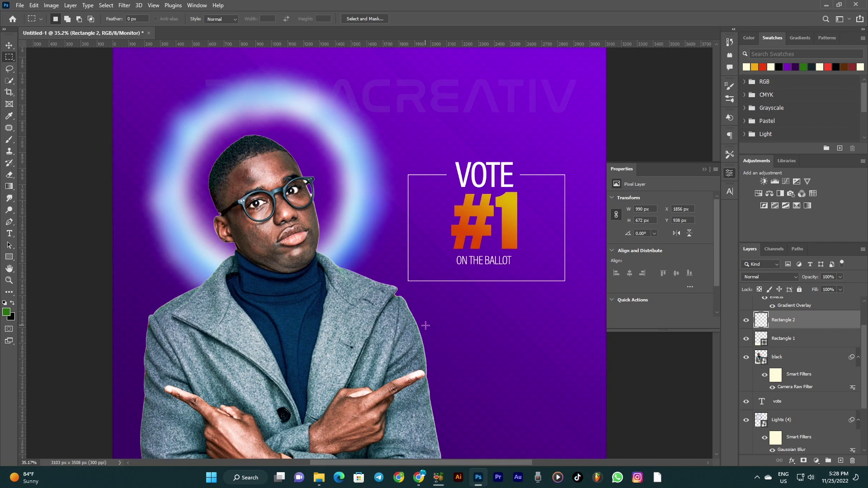
pyautogui.click(11, 48)
pyautogui.press('t')
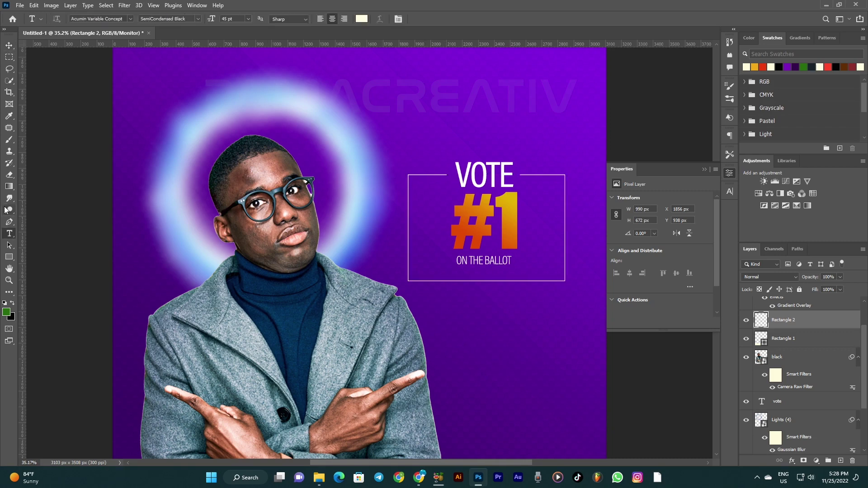
# Step: Type the candidate's name as new text and place it just under ON THE BALLOT
pyautogui.click(419, 339)
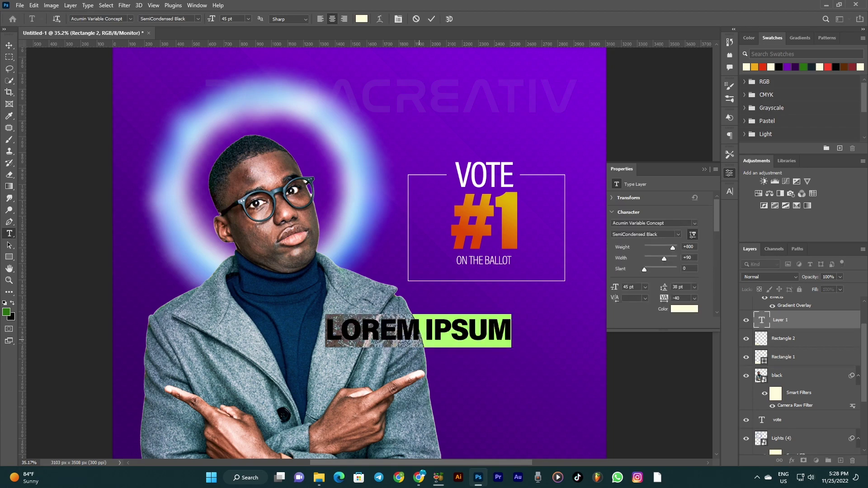
pyautogui.write('BEN ')
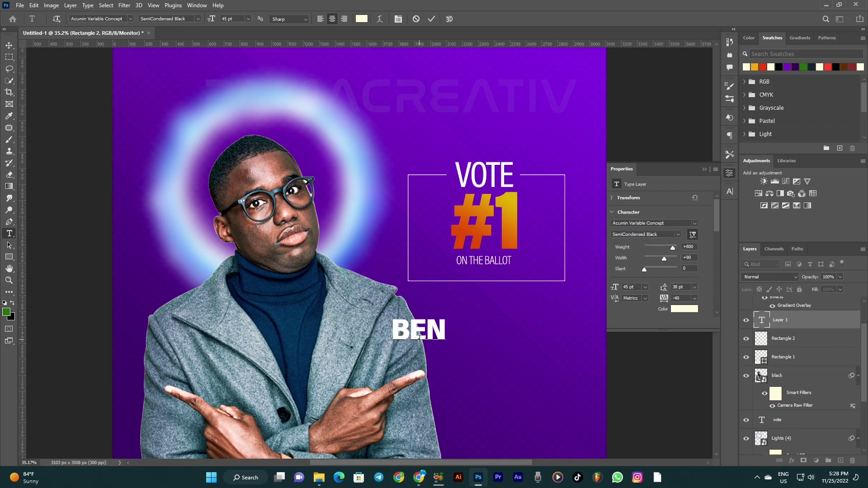
pyautogui.write('HANDISON')
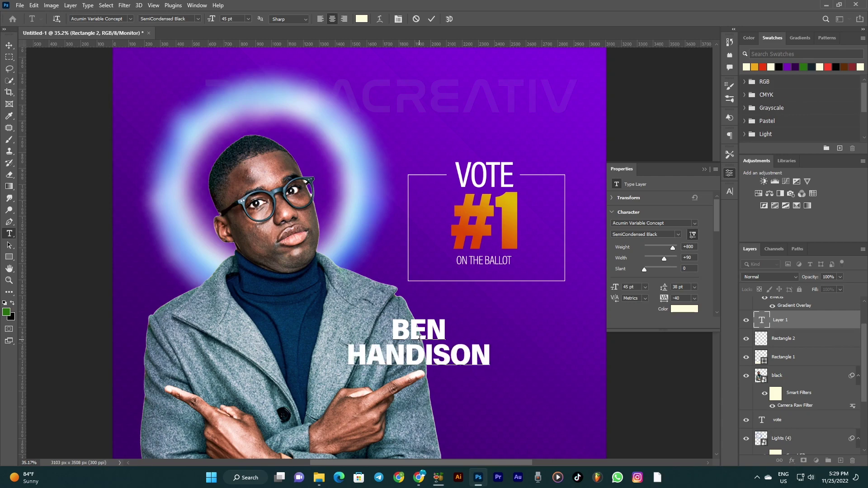
pyautogui.hotkey('ctrl', 'Return')
pyautogui.scroll(-3, 435, 335)
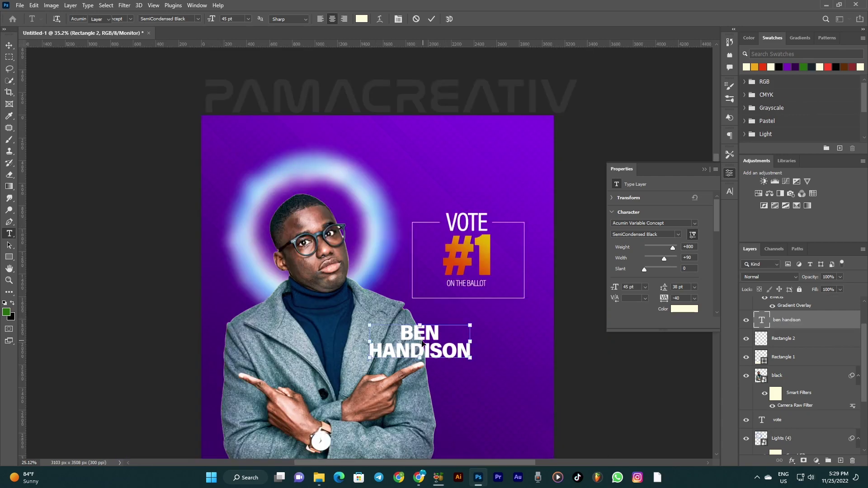
pyautogui.press('v')
pyautogui.moveTo(436, 336); pyautogui.dragTo(472, 304)
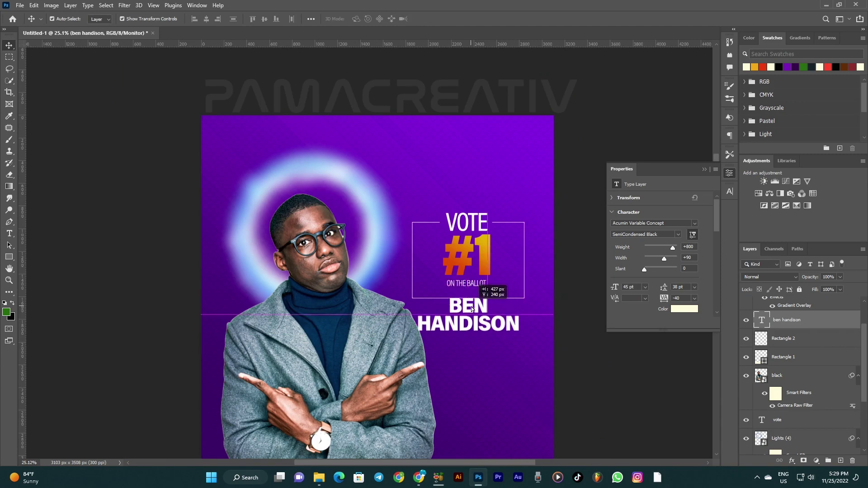
pyautogui.moveTo(472, 305); pyautogui.dragTo(471, 306)
# Step: Break the name onto three lines and nudge it down slightly
pyautogui.scroll(2, 471, 306)
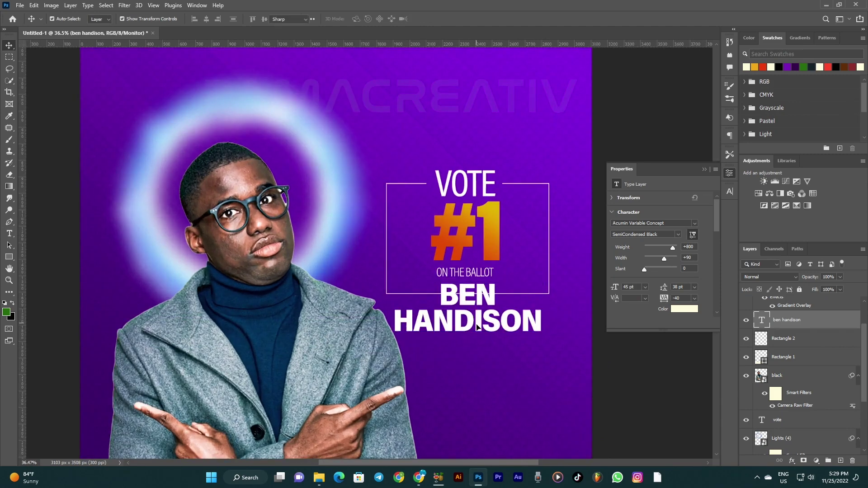
pyautogui.doubleClick(475, 325)
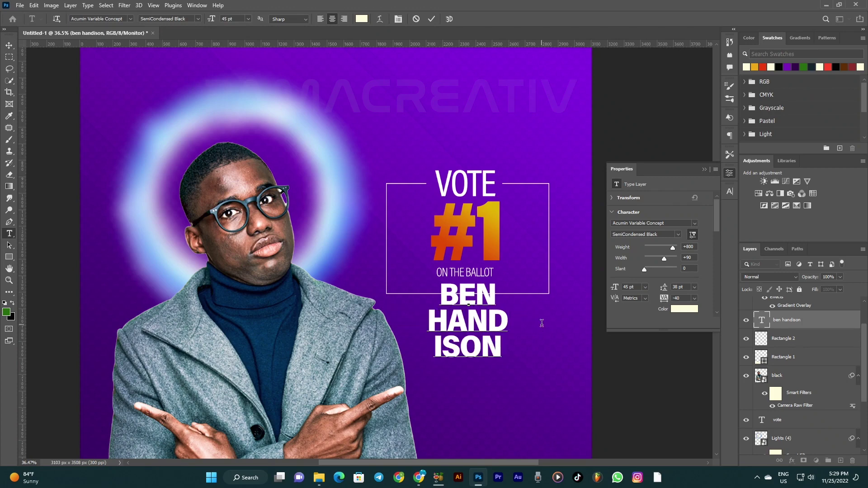
pyautogui.hotkey('ctrl', 'Return')
pyautogui.press('v')
pyautogui.scroll(2, 483, 323)
pyautogui.moveTo(467, 324); pyautogui.dragTo(470, 333)
# Step: Enlarge the name to about 140% (~63 pt) and reposition it under the ballot box
pyautogui.moveTo(472, 374); pyautogui.dragTo(471, 310)
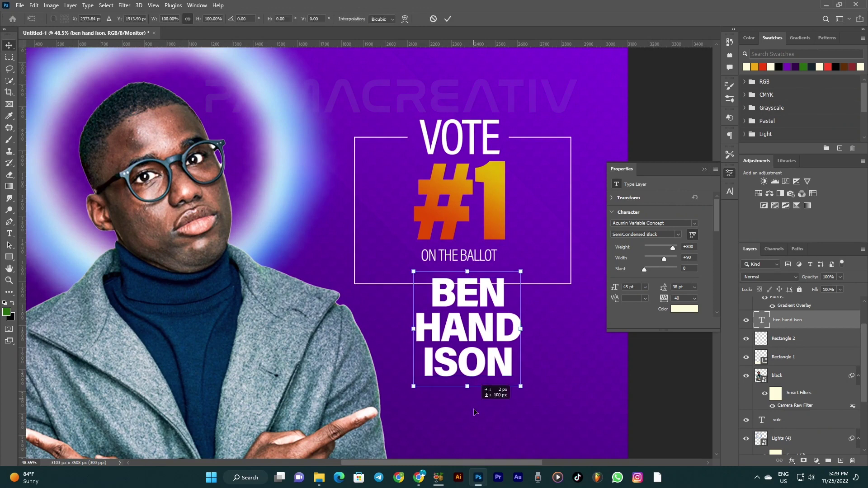
pyautogui.moveTo(470, 316); pyautogui.dragTo(473, 270)
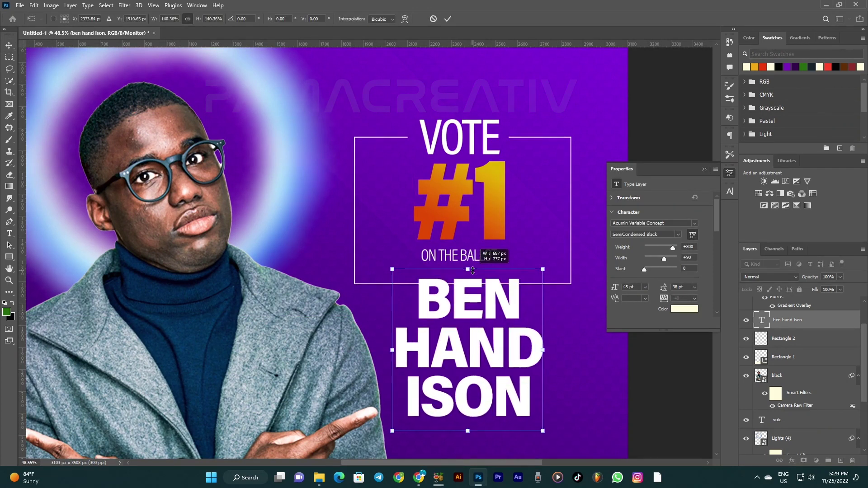
pyautogui.keyDown('alt'); pyautogui.scroll(-2, 472, 269); pyautogui.keyUp('alt')
pyautogui.press('Return')
pyautogui.keyDown('alt'); pyautogui.scroll(-2, 468, 272); pyautogui.keyUp('alt')
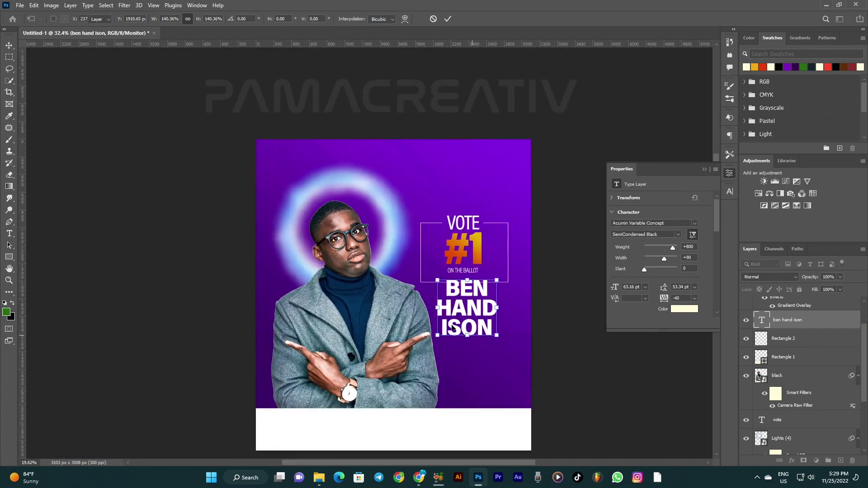
pyautogui.keyDown('alt'); pyautogui.scroll(-2, 468, 294); pyautogui.keyUp('alt')
pyautogui.keyDown('alt'); pyautogui.scroll(2, 469, 294); pyautogui.keyUp('alt')
pyautogui.moveTo(466, 308); pyautogui.dragTo(467, 323)
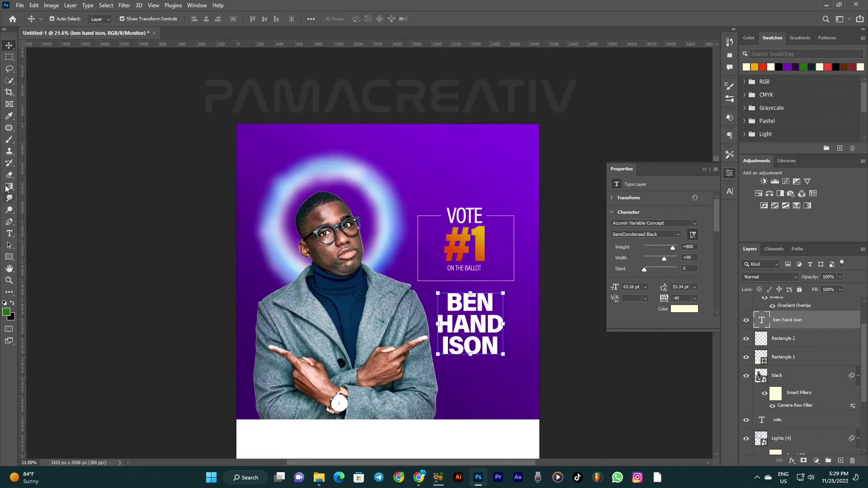
pyautogui.click(9, 256)
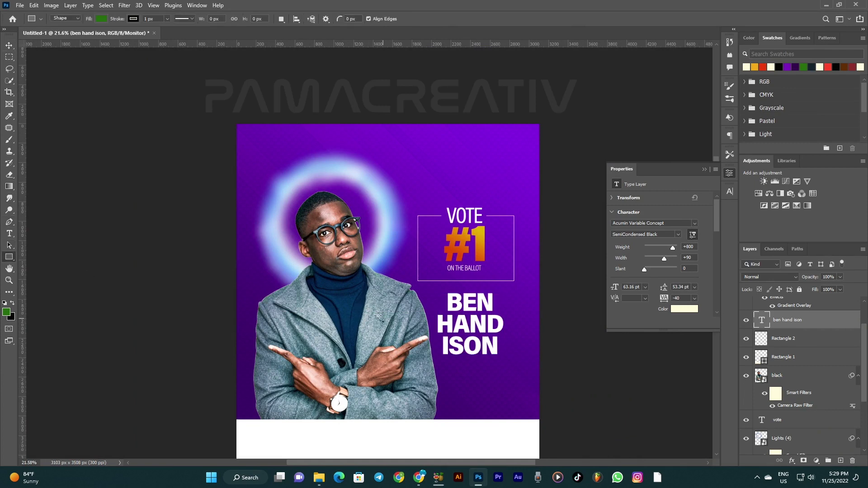
# Step: Draw a rectangle over the lower part of the name
pyautogui.moveTo(358, 320); pyautogui.dragTo(450, 398)
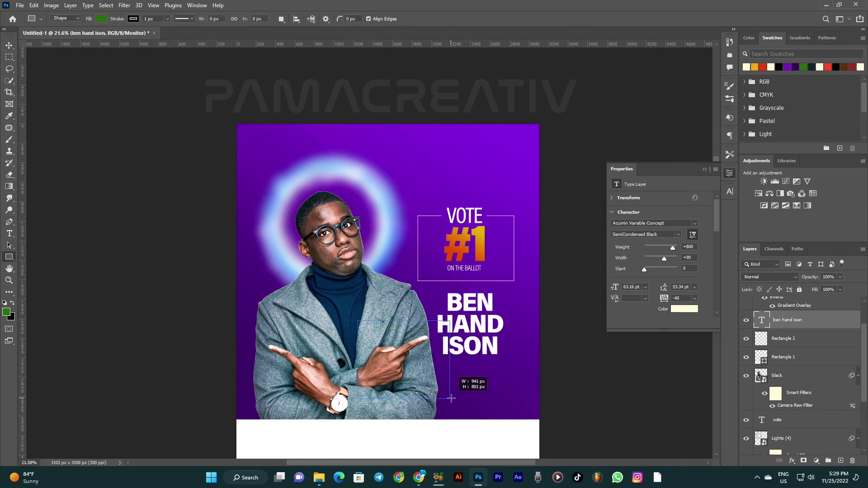
pyautogui.scroll(3, 450, 398)
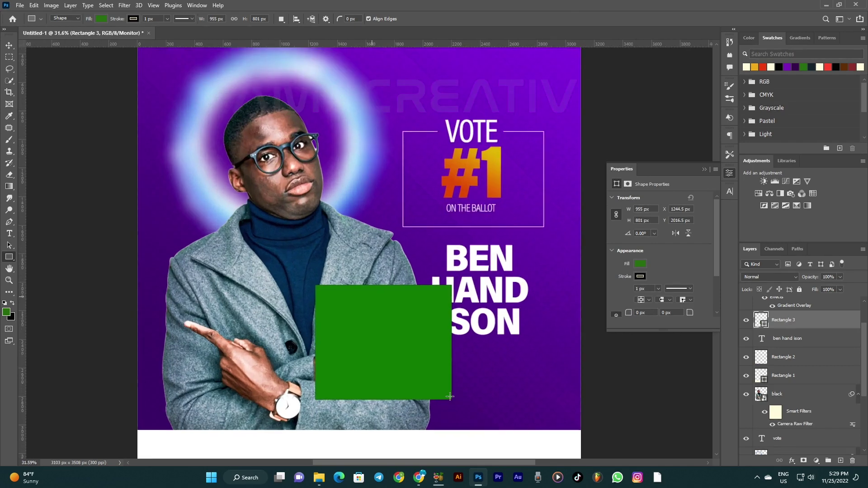
pyautogui.press('v')
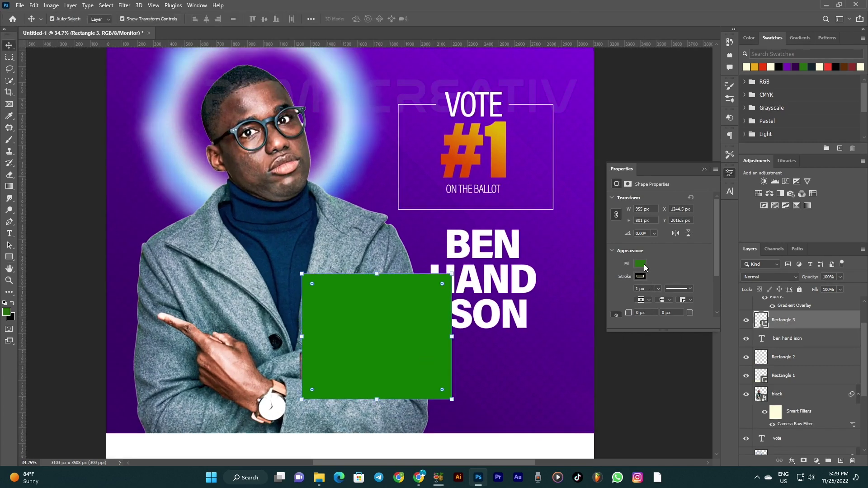
# Step: Change Rectangle 3's fill from green to a white-to-black gradient and open its Layer Style
pyautogui.click(642, 279)
pyautogui.click(645, 269)
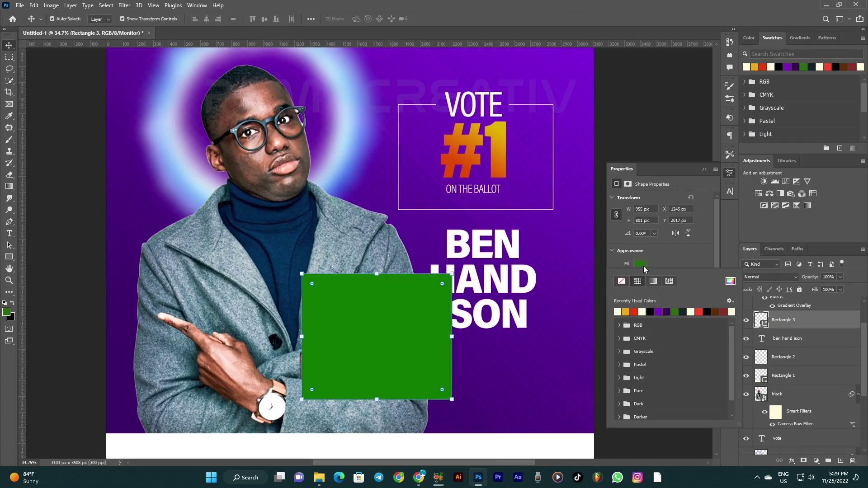
pyautogui.click(640, 264)
pyautogui.click(653, 281)
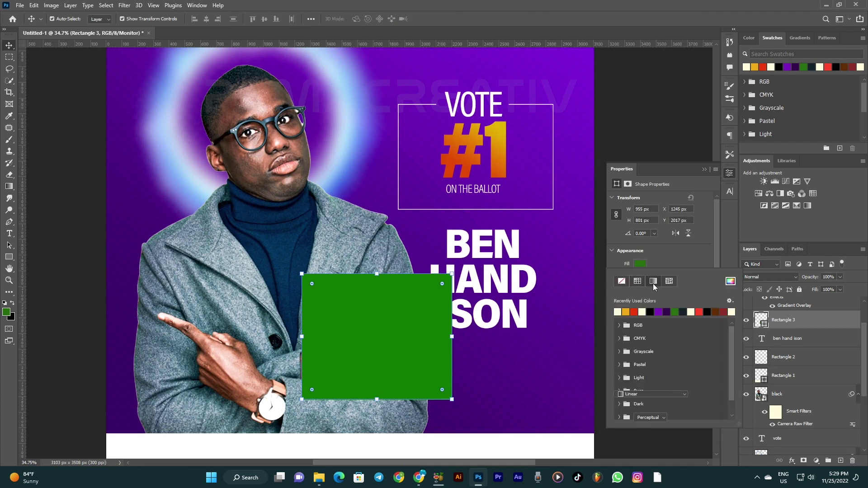
pyautogui.click(803, 325)
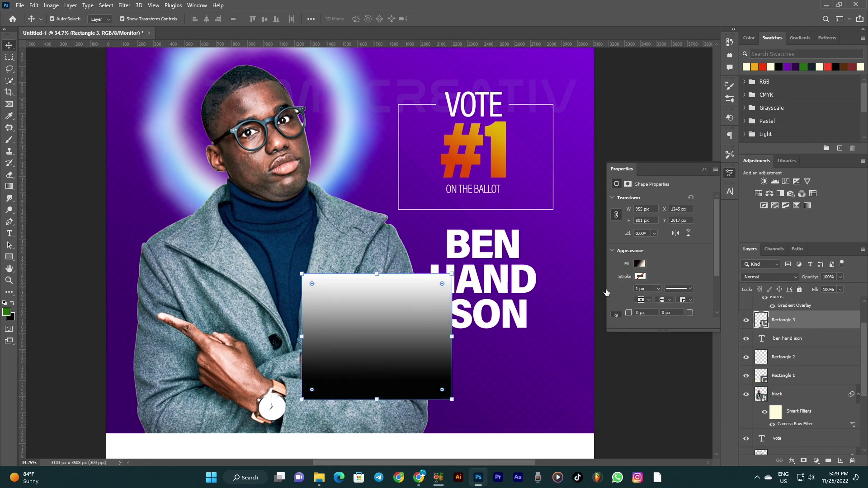
pyautogui.doubleClick(804, 324)
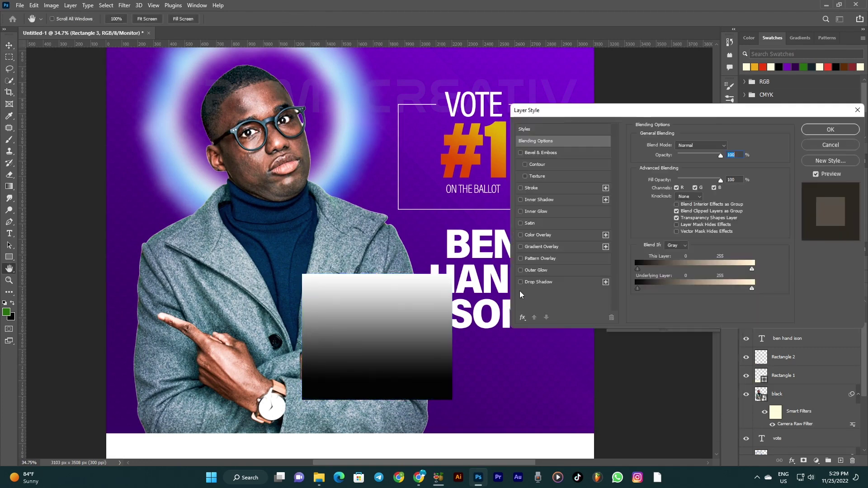
# Step: Add a Gradient Overlay and make its left stop dark purple
pyautogui.click(525, 247)
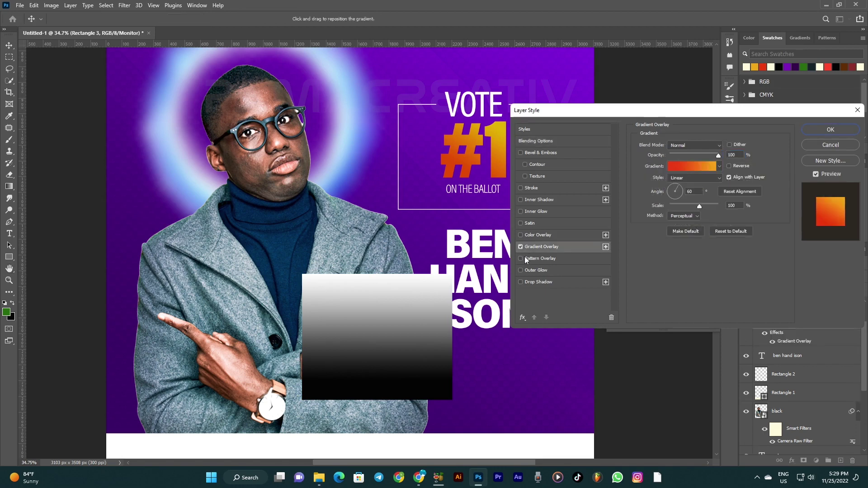
pyautogui.click(677, 166)
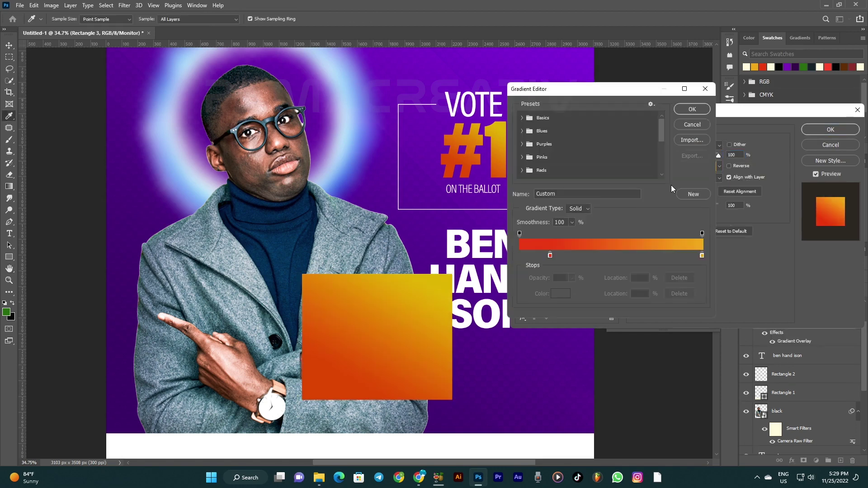
pyautogui.doubleClick(549, 255)
pyautogui.click(804, 67)
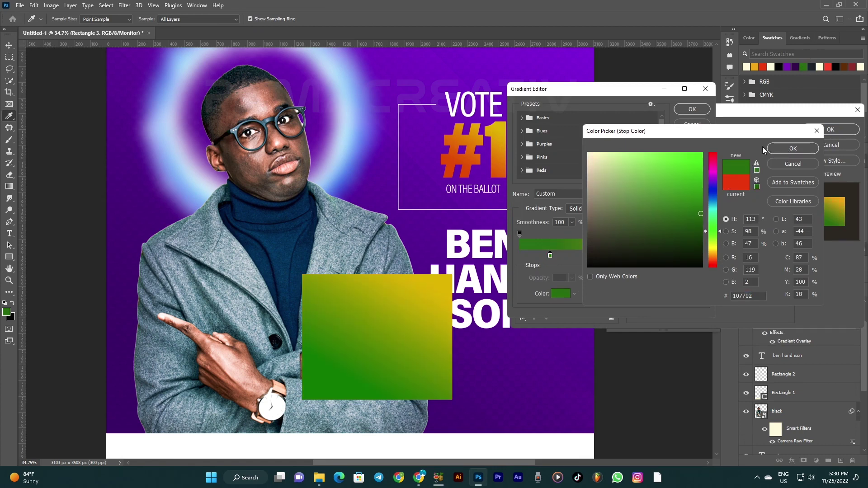
pyautogui.click(714, 184)
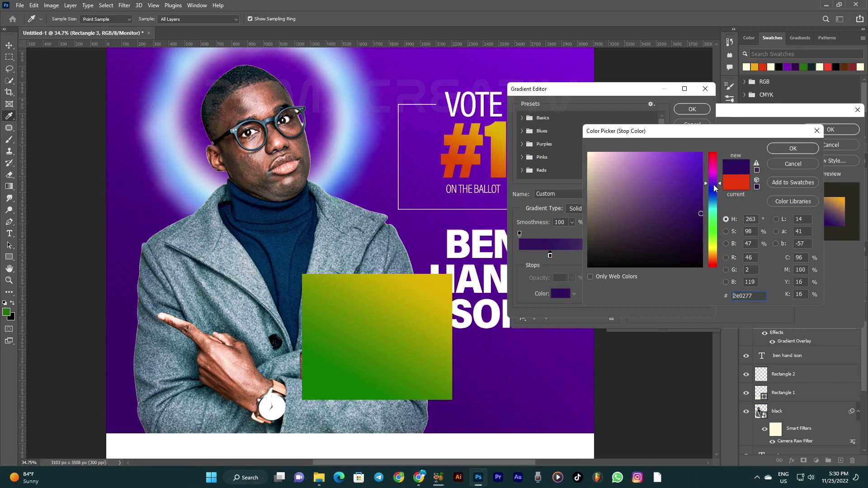
pyautogui.click(779, 147)
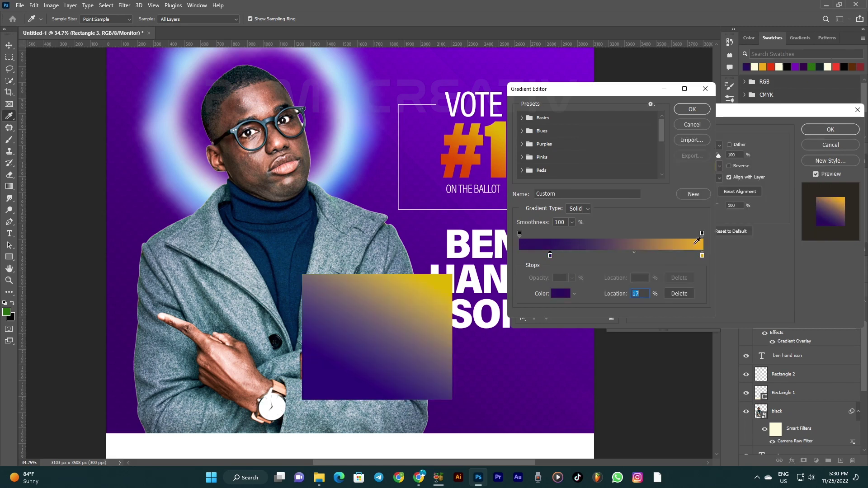
# Step: Make the gradient's right stop purple and apply the edited gradient
pyautogui.click(701, 257)
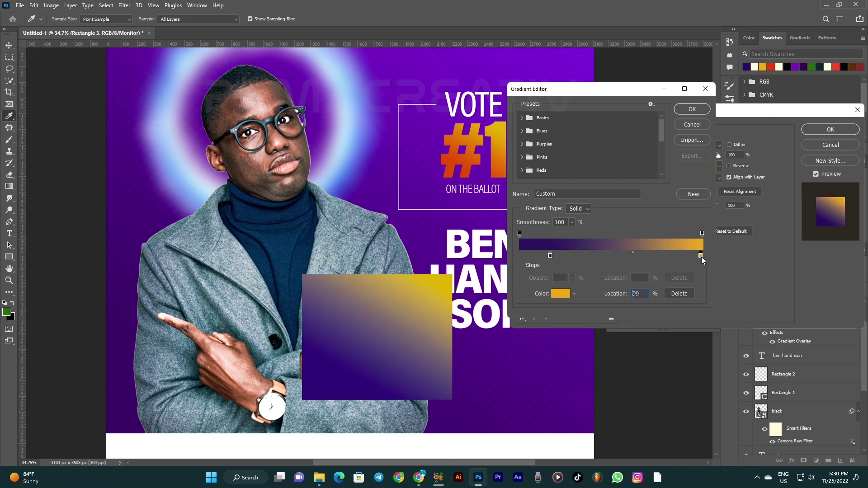
pyautogui.click(562, 292)
pyautogui.moveTo(713, 203); pyautogui.dragTo(713, 181)
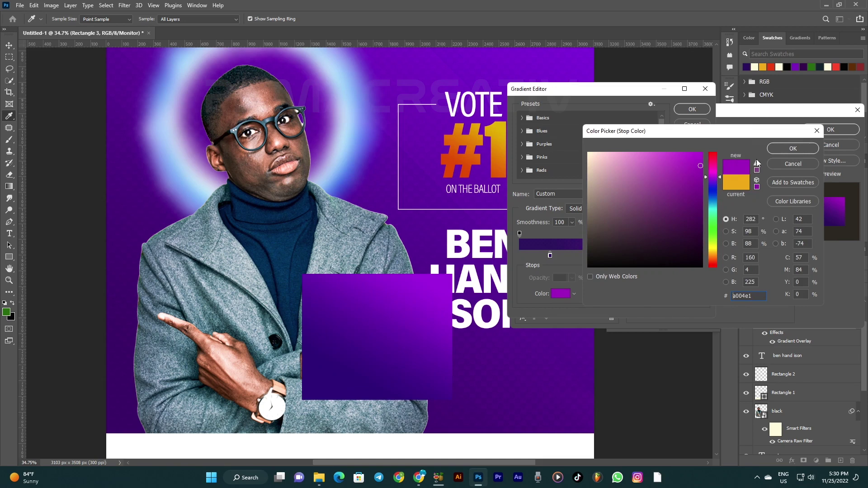
pyautogui.click(780, 151)
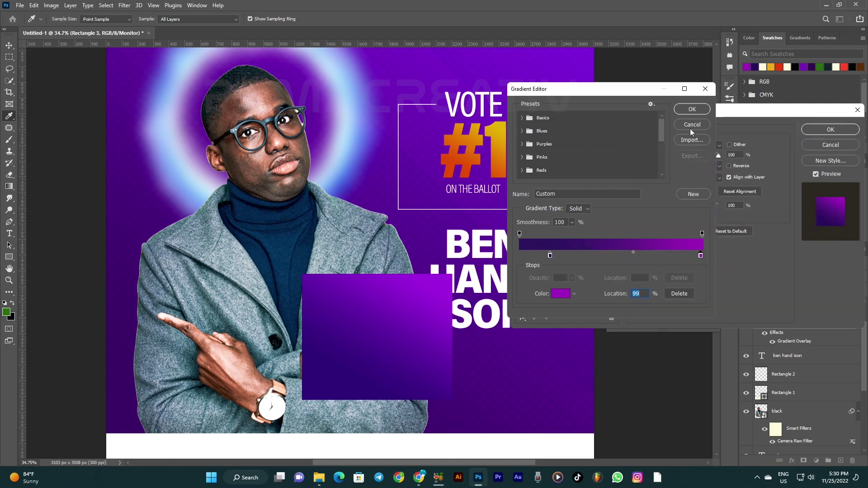
pyautogui.click(690, 110)
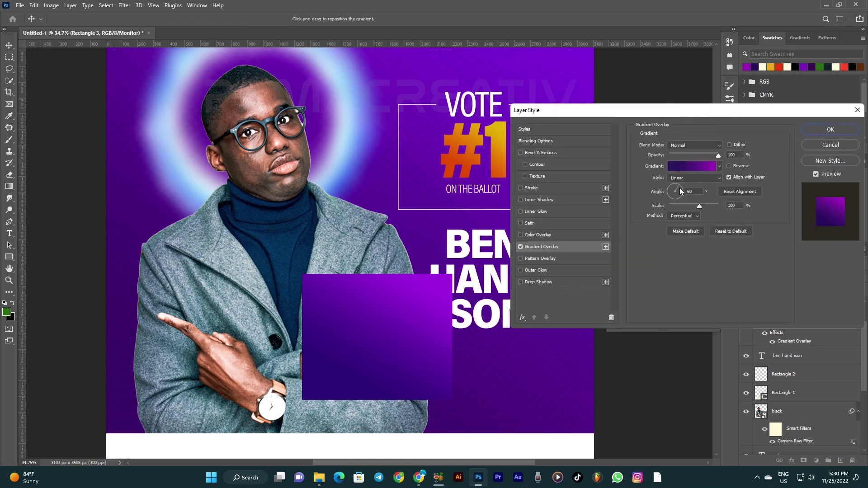
# Step: Set the overlay angle to -146° and style to Radial, after trying Reflected and Diamond
pyautogui.moveTo(681, 192); pyautogui.dragTo(665, 199)
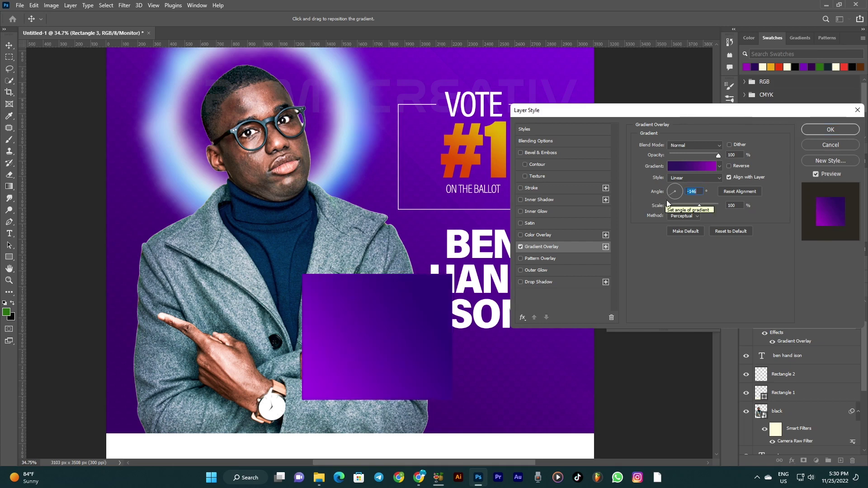
pyautogui.click(695, 178)
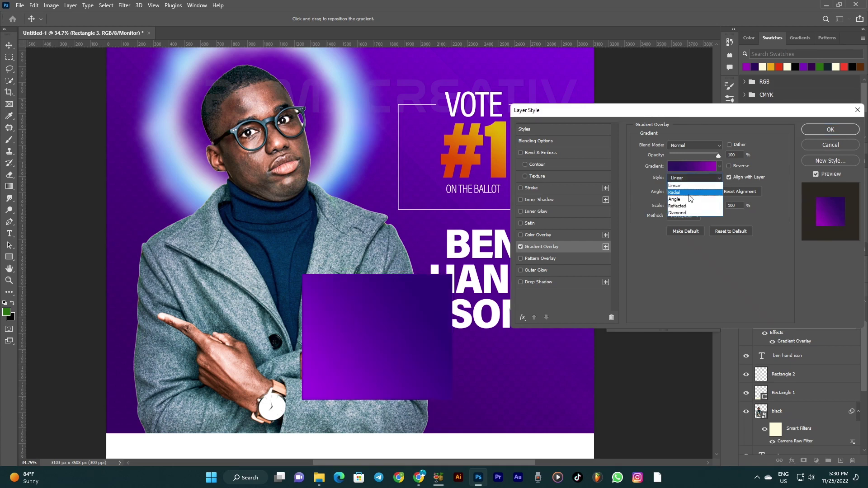
pyautogui.click(688, 194)
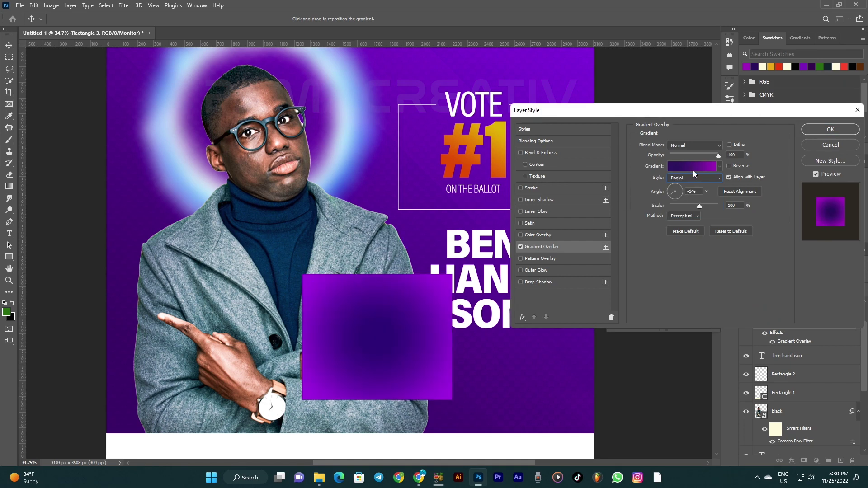
pyautogui.click(694, 177)
pyautogui.click(688, 206)
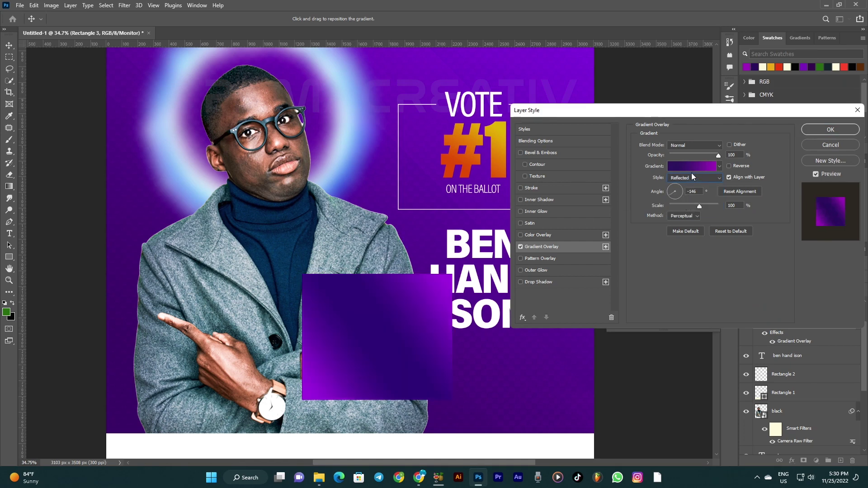
pyautogui.click(691, 176)
pyautogui.click(687, 212)
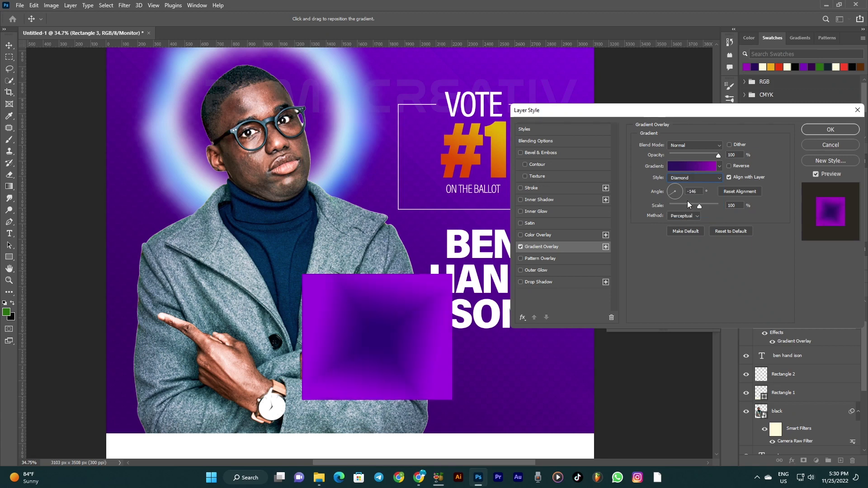
pyautogui.click(688, 178)
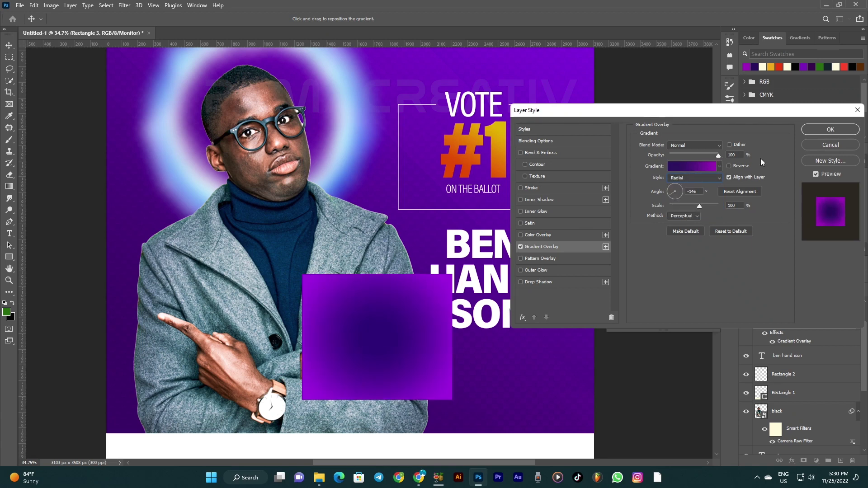
pyautogui.click(830, 130)
# Step: Move the name layer above Rectangle 3 and drag the text onto the purple box
pyautogui.scroll(-2, 456, 296)
pyautogui.scroll(1, 456, 296)
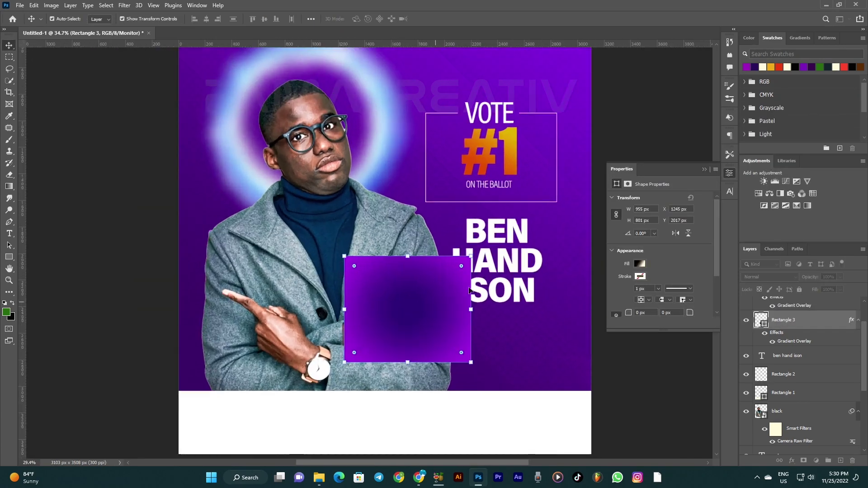
pyautogui.moveTo(808, 355); pyautogui.dragTo(809, 319)
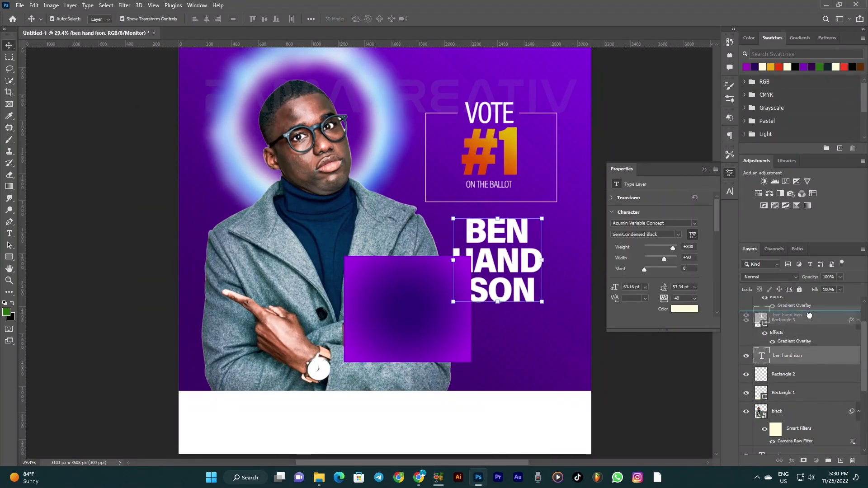
pyautogui.moveTo(809, 320); pyautogui.dragTo(809, 322)
pyautogui.moveTo(520, 281)
pyautogui.mouseDown()
pyautogui.moveTo(429, 294)
pyautogui.moveTo(412, 305)
pyautogui.mouseUp()
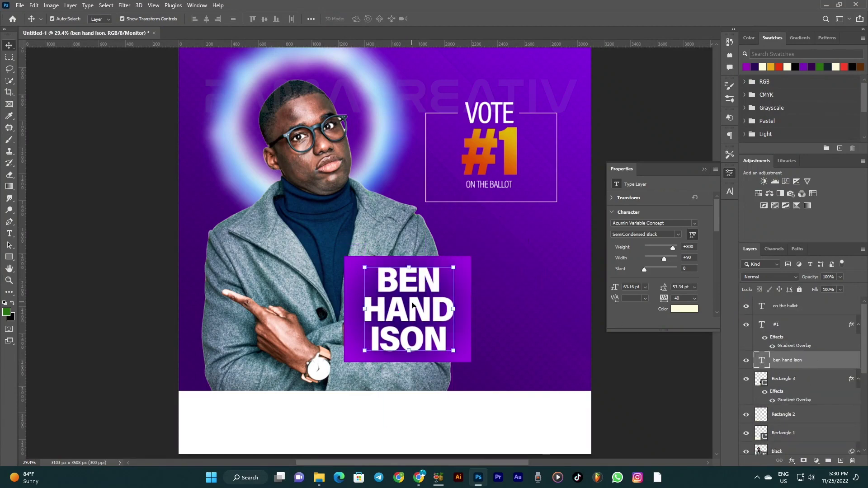
pyautogui.scroll(5, 412, 305)
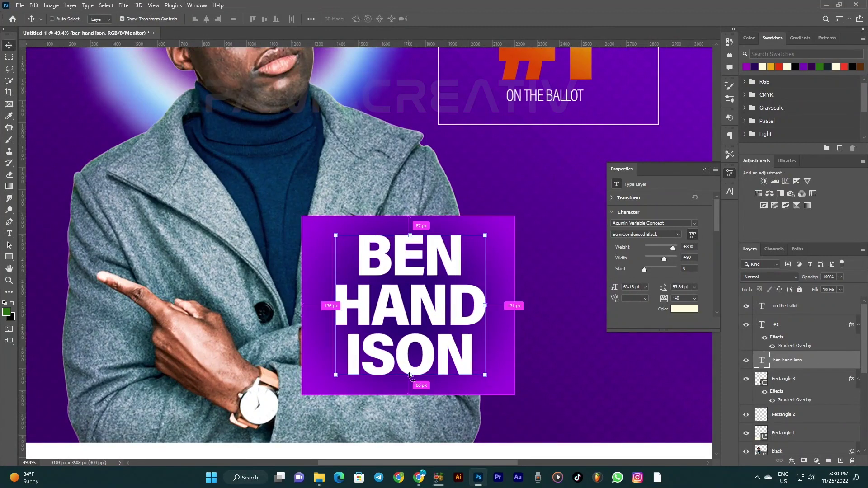
# Step: Scale the name down to 49.81 pt and centre it within the purple box
pyautogui.hotkey('ctrl', 't')
pyautogui.moveTo(410, 358); pyautogui.dragTo(405, 352)
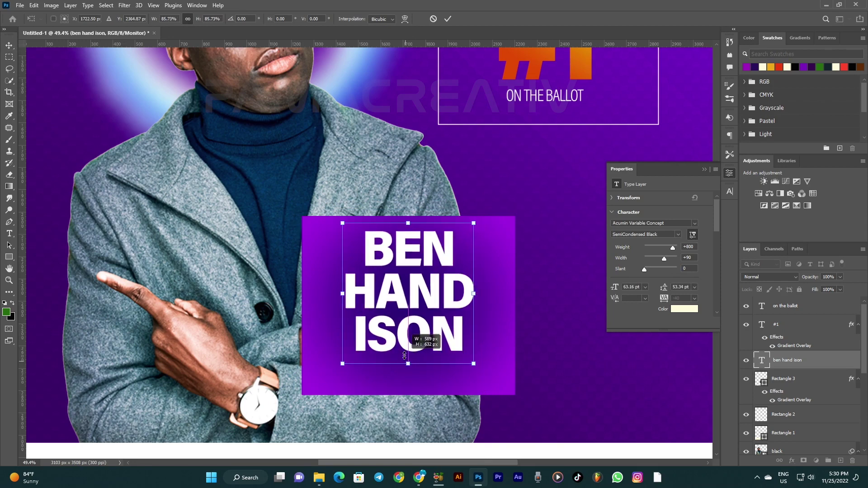
pyautogui.press('Return')
pyautogui.hotkey('ctrl', '-')
pyautogui.hotkey('ctrl', '-')
pyautogui.hotkey('ctrl', '-')
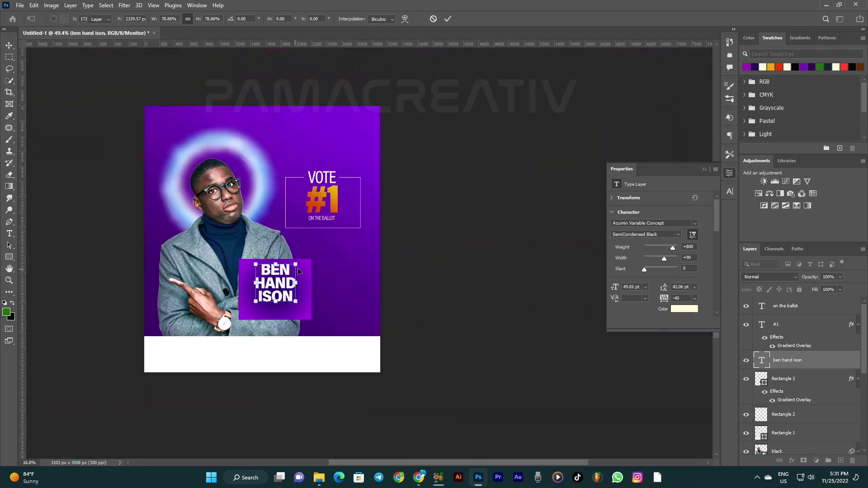
pyautogui.scroll(2, 465, 255)
pyautogui.scroll(2, 289, 284)
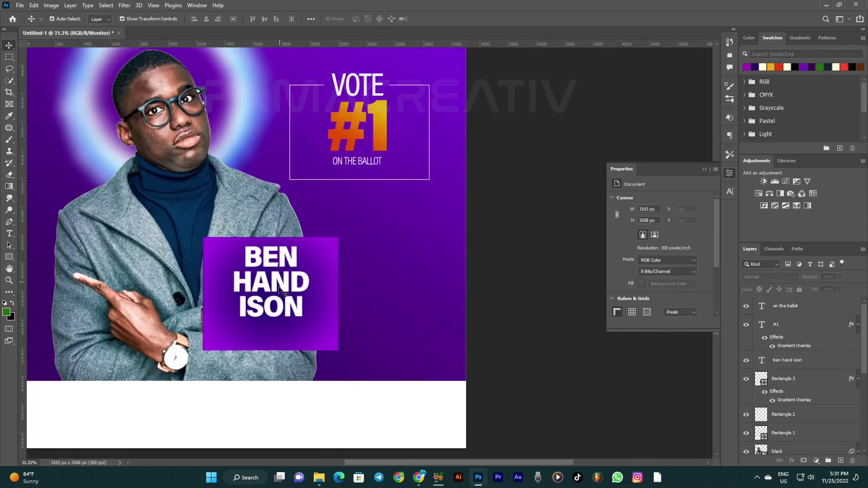
pyautogui.moveTo(280, 281); pyautogui.dragTo(280, 285)
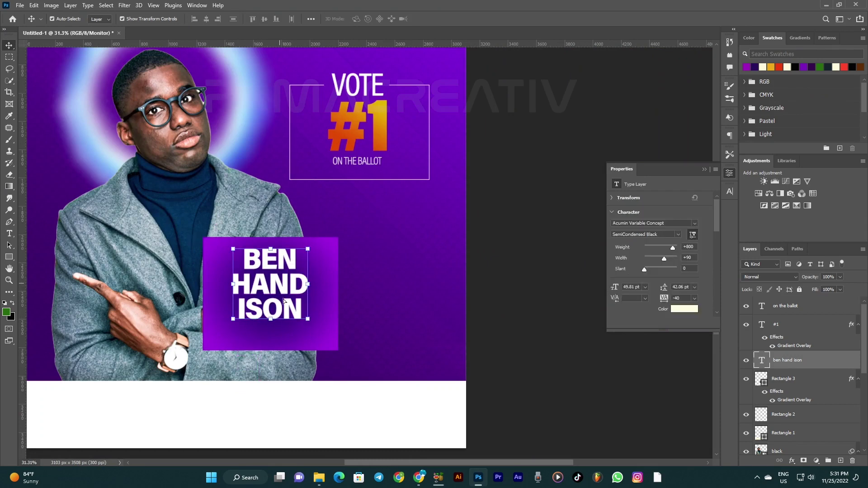
pyautogui.scroll(1, 291, 268)
pyautogui.scroll(-3, 291, 268)
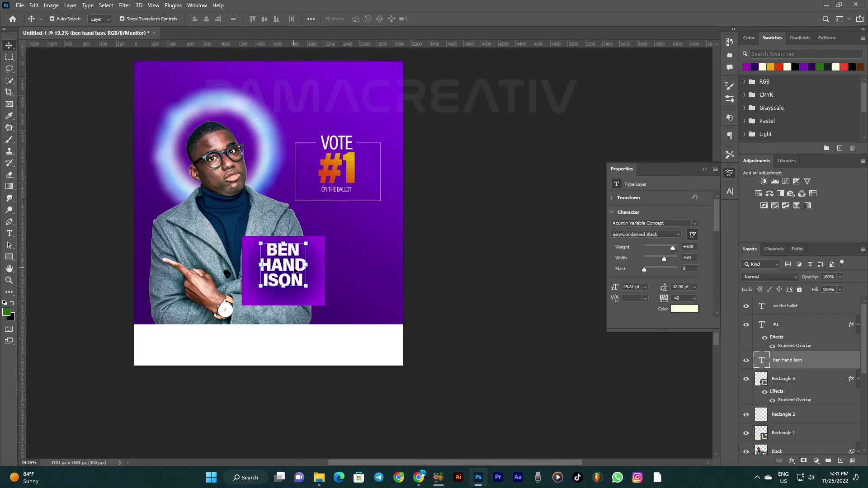
pyautogui.scroll(3, 338, 199)
pyautogui.scroll(1, 335, 199)
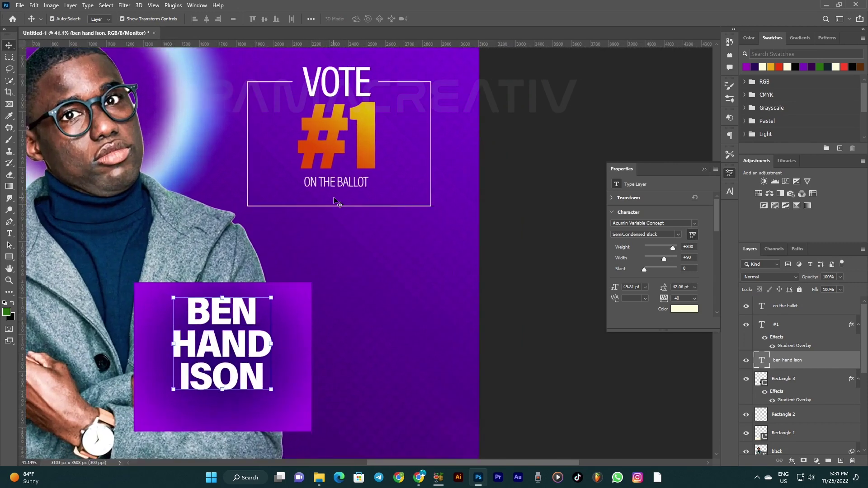
# Step: Select a thin strip along the frame's bottom edge, undoing an accidental rasterize of the name
pyautogui.press('m')
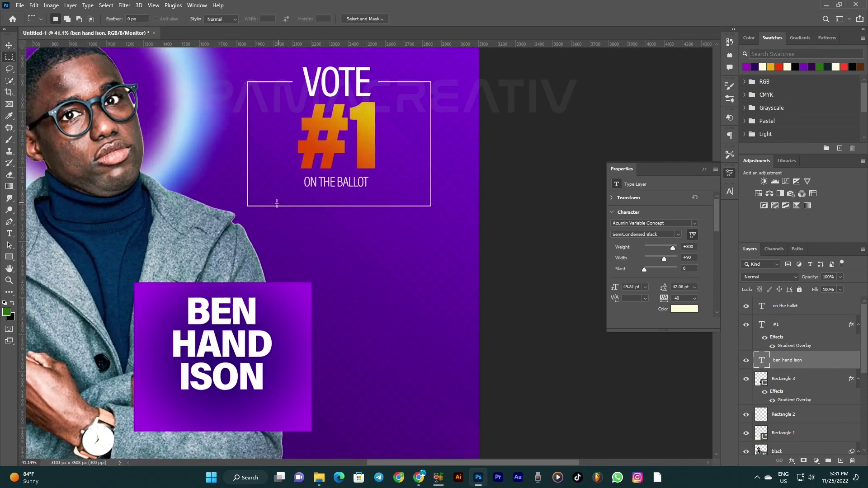
pyautogui.moveTo(276, 203); pyautogui.dragTo(404, 211)
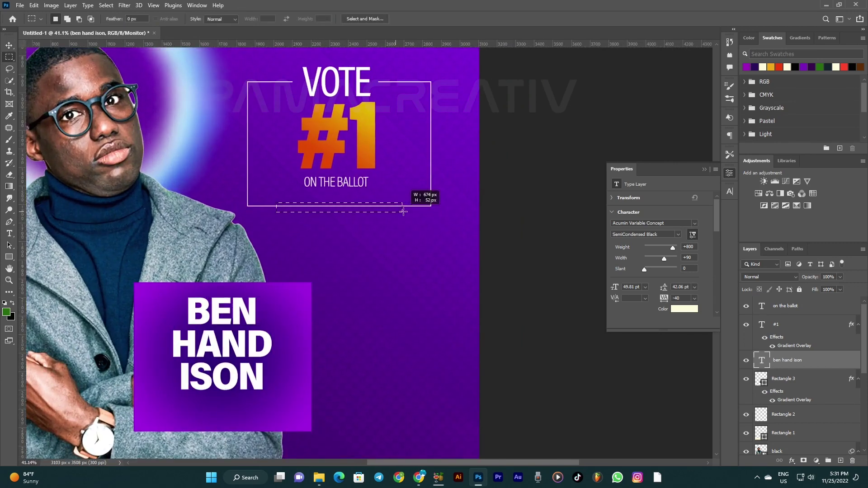
pyautogui.press('e')
pyautogui.click(290, 206)
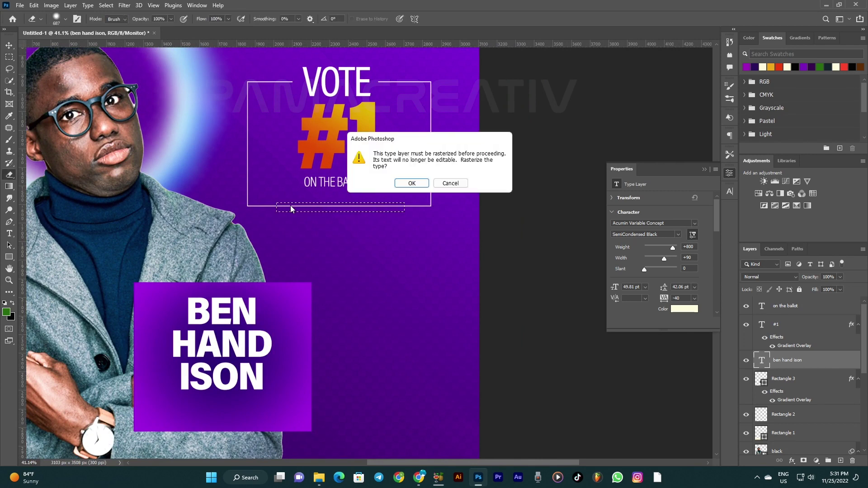
pyautogui.press('Escape')
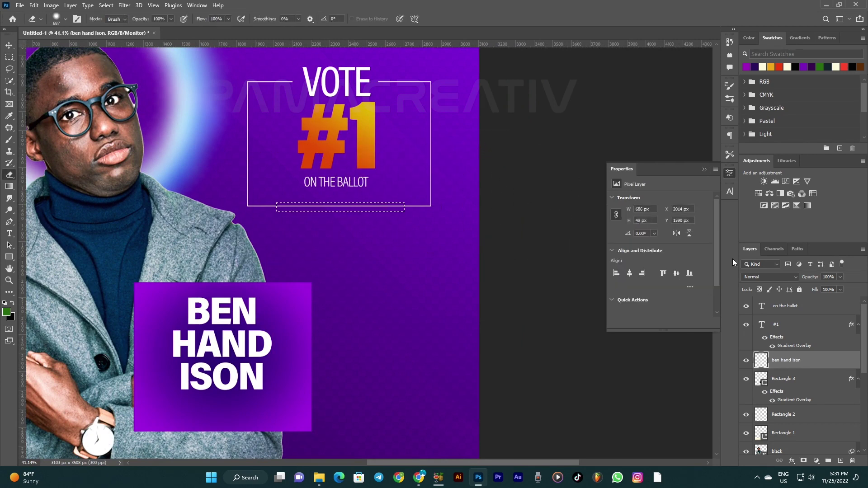
pyautogui.hotkey('ctrl', 'z')
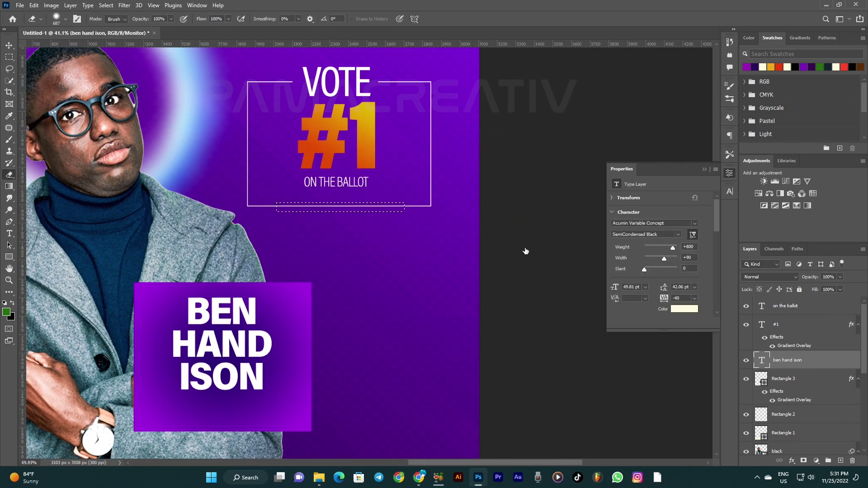
# Step: Make Rectangle 2 the active layer and clear the selected strip from the frame
pyautogui.hotkey('ctrl', '=')
pyautogui.click(790, 419)
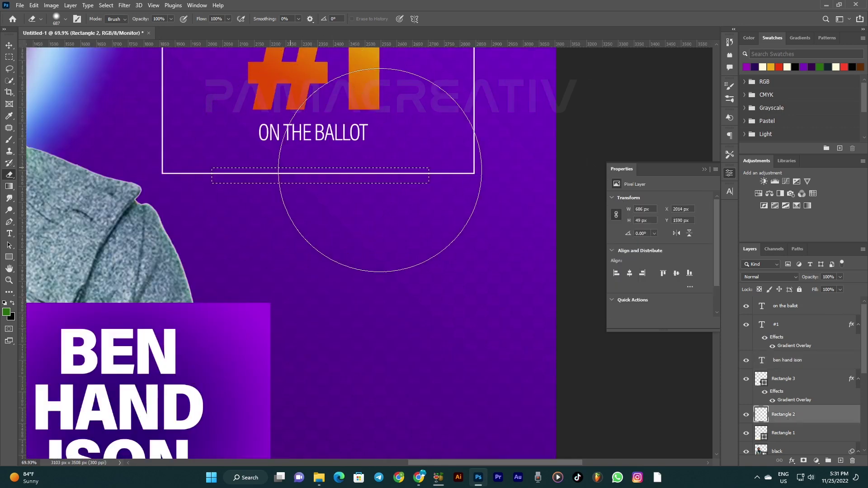
pyautogui.scroll(-3, 352, 173)
pyautogui.scroll(-1, 352, 173)
pyautogui.scroll(2, 385, 203)
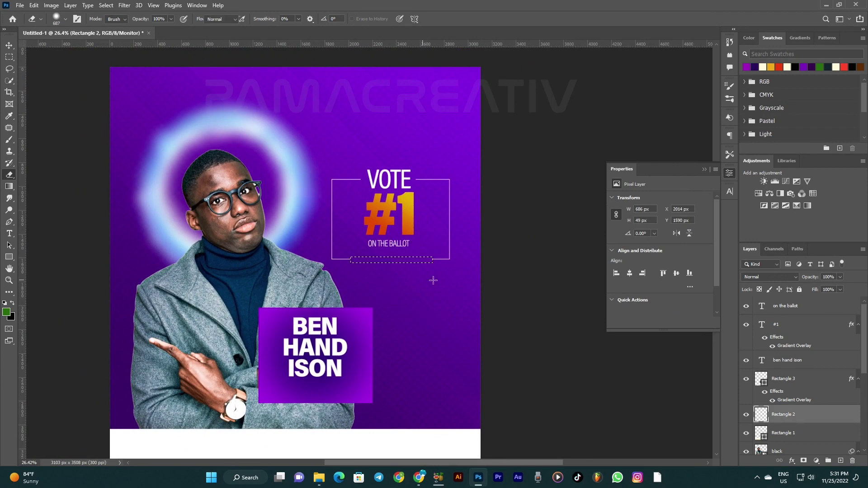
pyautogui.hotkey('ctrl', 'd')
pyautogui.press('m')
pyautogui.scroll(2, 382, 244)
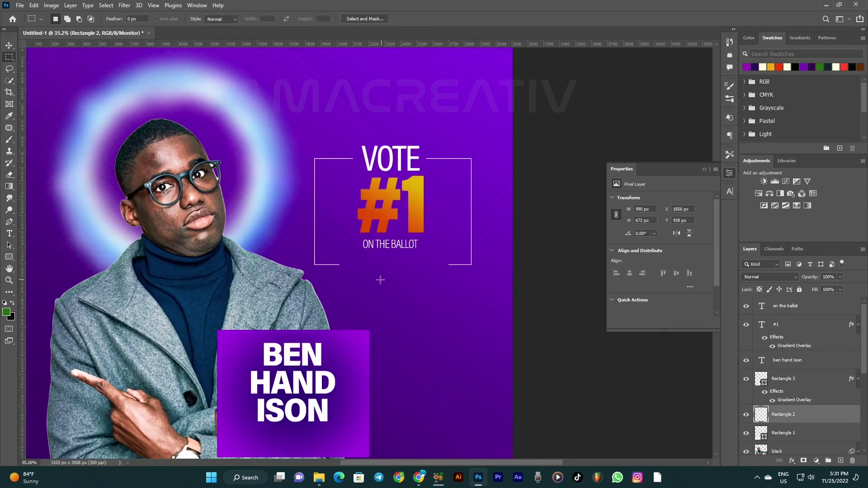
# Step: Add a bold white text layer reading 'THE' at the frame's bottom-left corner
pyautogui.press('t')
pyautogui.click(345, 266)
pyautogui.write('THE')
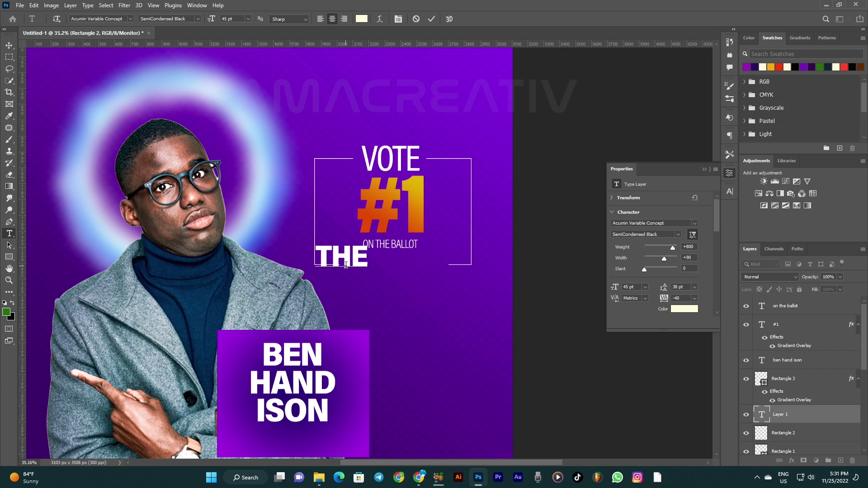
# Step: Replace THE with 'AS GENERAL SEC', fixing the typo, and scale the line down
pyautogui.press('BackSpace')
pyautogui.press('BackSpace')
pyautogui.press('BackSpace')
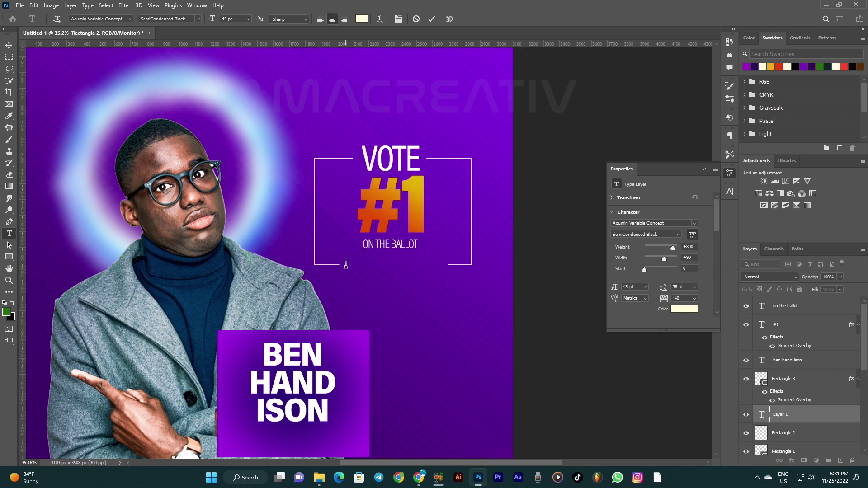
pyautogui.write('AS GENRAL')
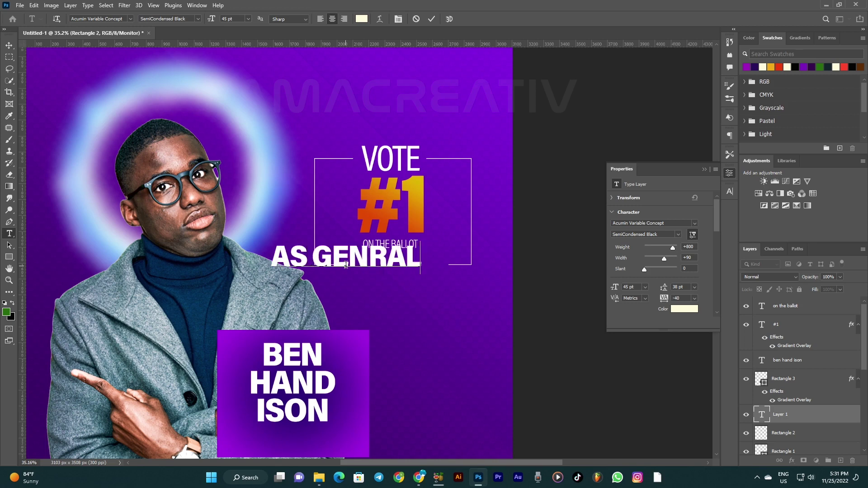
pyautogui.press('Left')
pyautogui.press('Left')
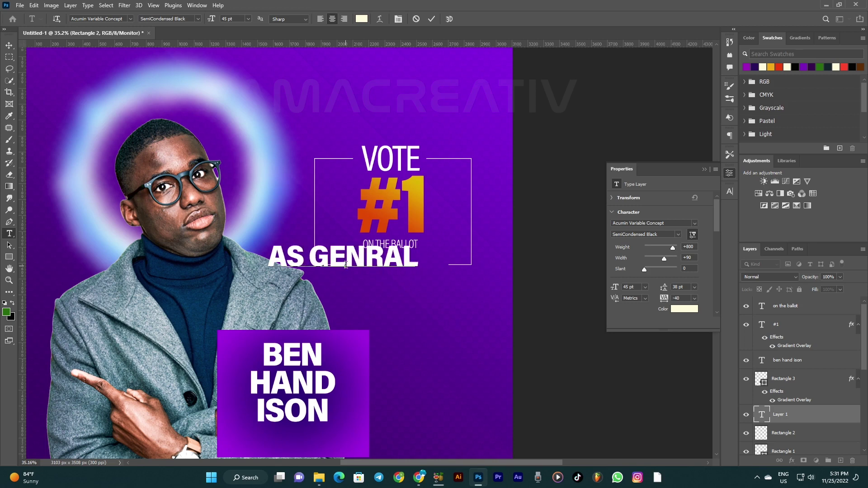
pyautogui.write('E')
pyautogui.press('Right')
pyautogui.press('Right')
pyautogui.press('Right')
pyautogui.write('SEC')
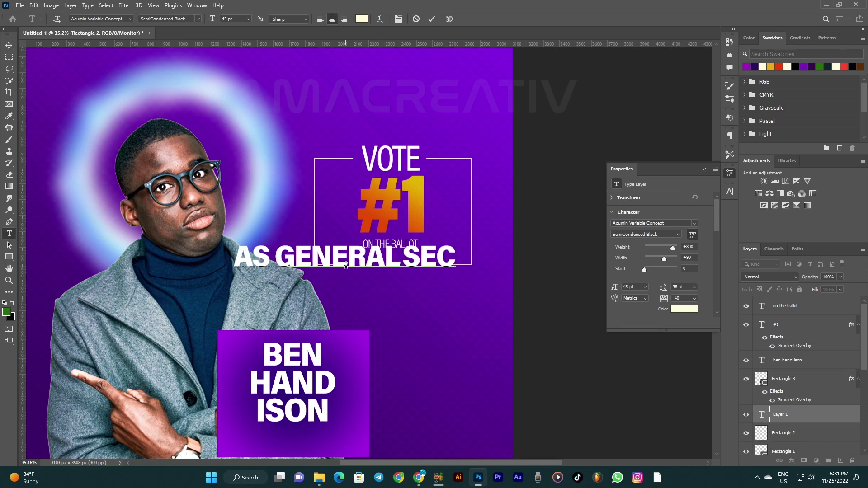
pyautogui.hotkey('ctrl', 'Return')
pyautogui.hotkey('ctrl', 't')
pyautogui.moveTo(455, 258); pyautogui.dragTo(298, 263)
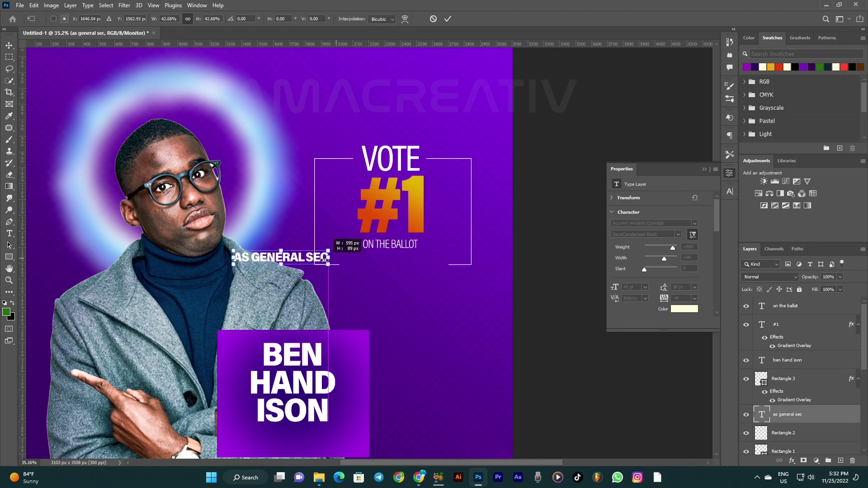
# Step: Centre the scaled AS GENERAL SEC line beneath ON THE BALLOT and confirm
pyautogui.moveTo(298, 264); pyautogui.dragTo(414, 270)
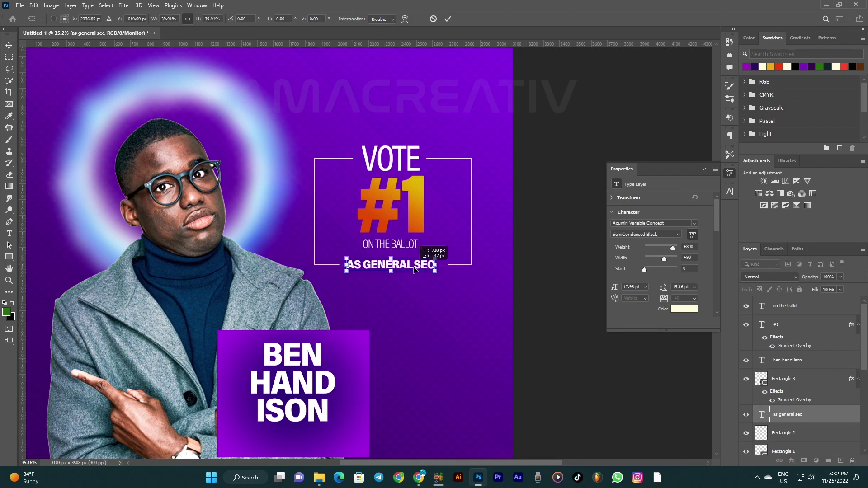
pyautogui.scroll(4, 414, 270)
pyautogui.scroll(1, 414, 270)
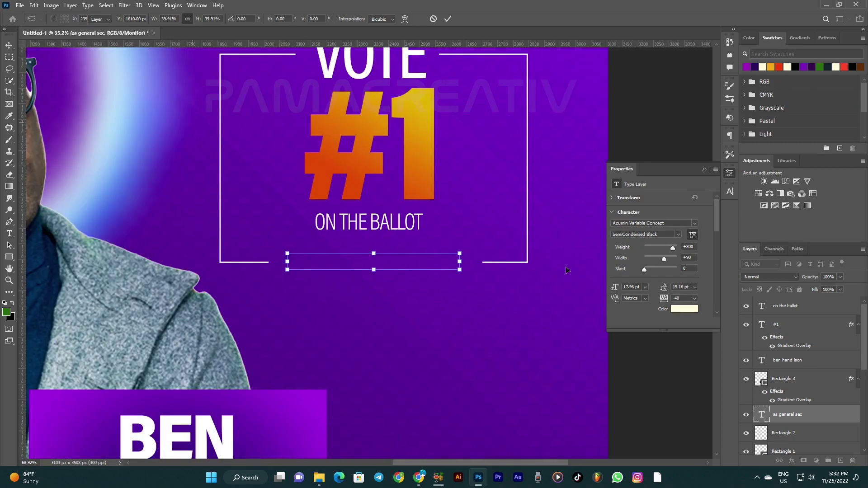
pyautogui.press('Return')
# Step: Select the AS GENERAL SEC text and bring up its font style list
pyautogui.doubleClick(456, 267)
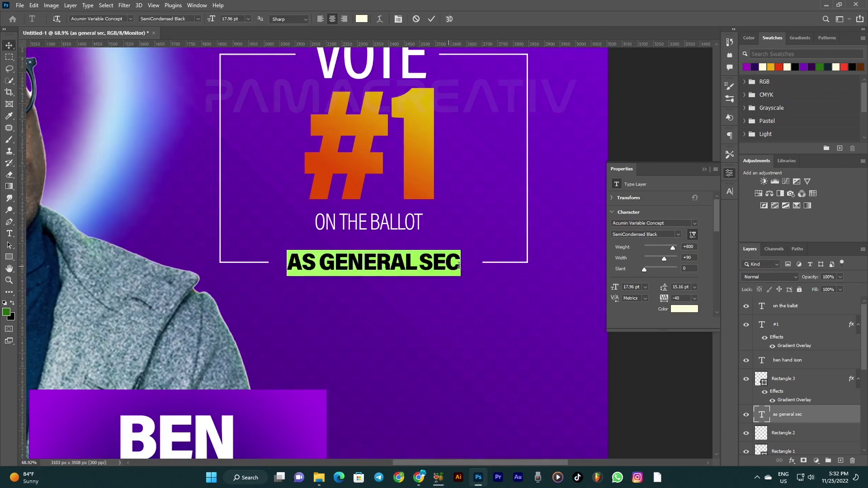
pyautogui.click(459, 266)
pyautogui.press('ctrl')
pyautogui.write('.')
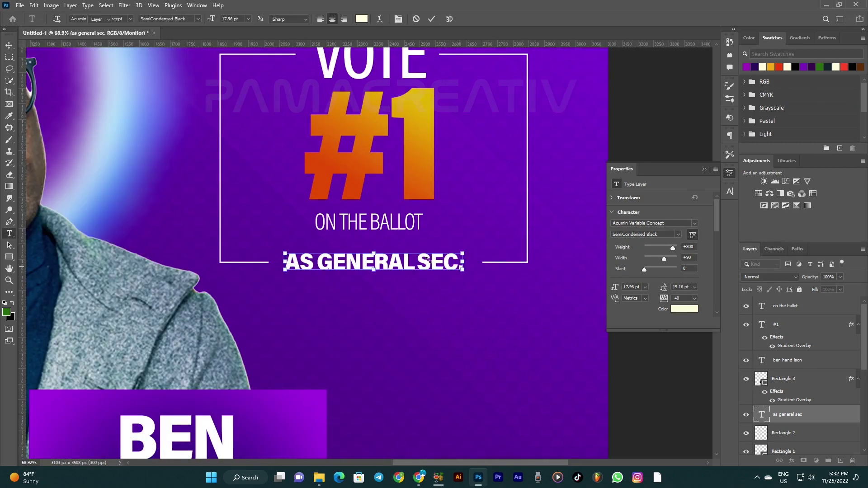
pyautogui.click(679, 235)
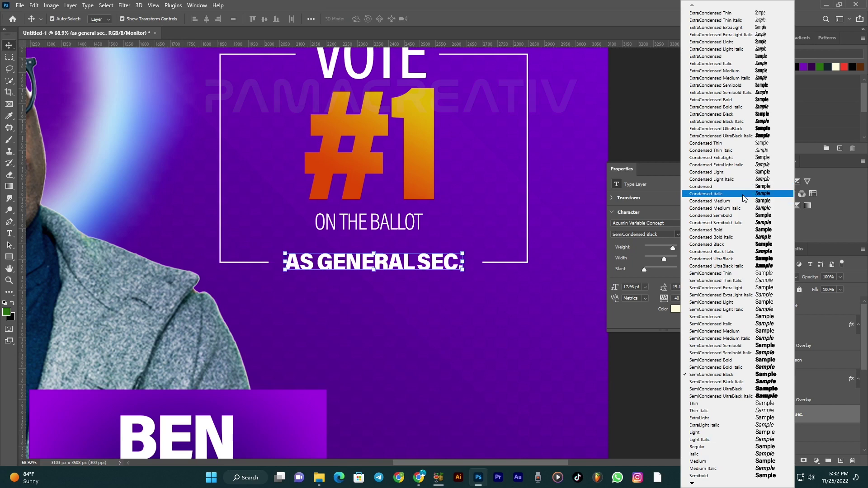
# Step: Apply the Condensed Italic style to the subtitle and rescale it
pyautogui.click(751, 194)
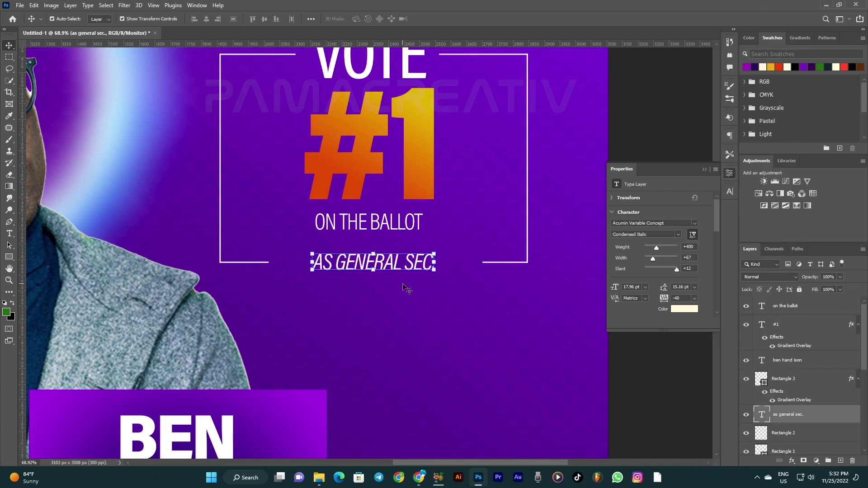
pyautogui.moveTo(434, 255); pyautogui.dragTo(463, 261)
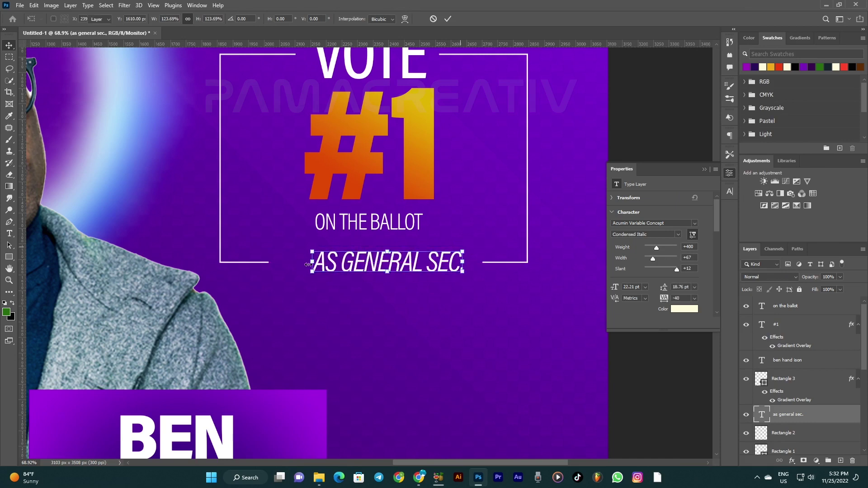
pyautogui.moveTo(303, 264); pyautogui.dragTo(294, 263)
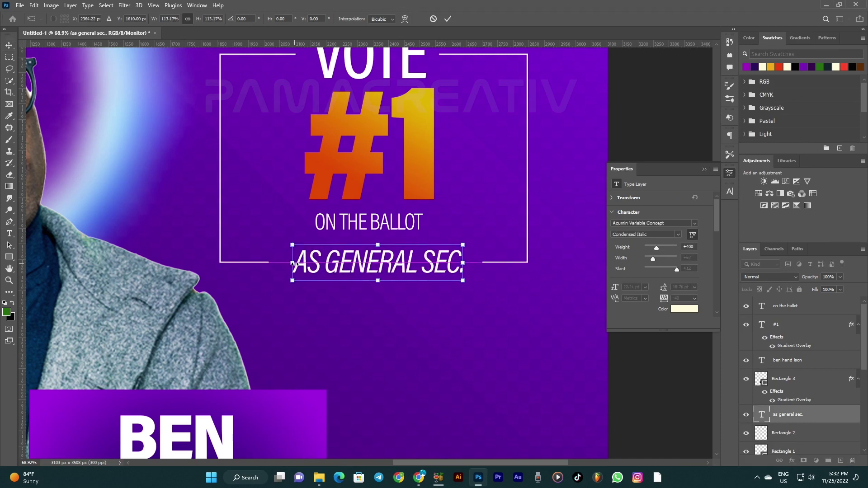
pyautogui.scroll(-2, 384, 266)
pyautogui.press('Return')
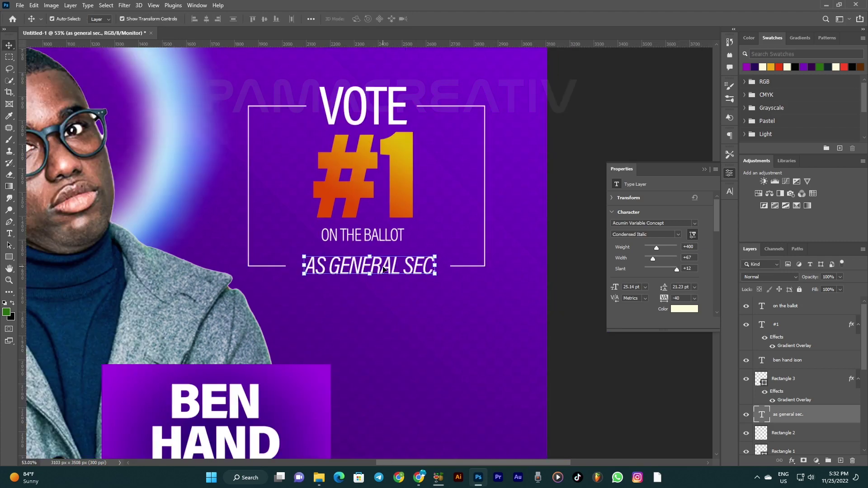
pyautogui.scroll(-2, 383, 269)
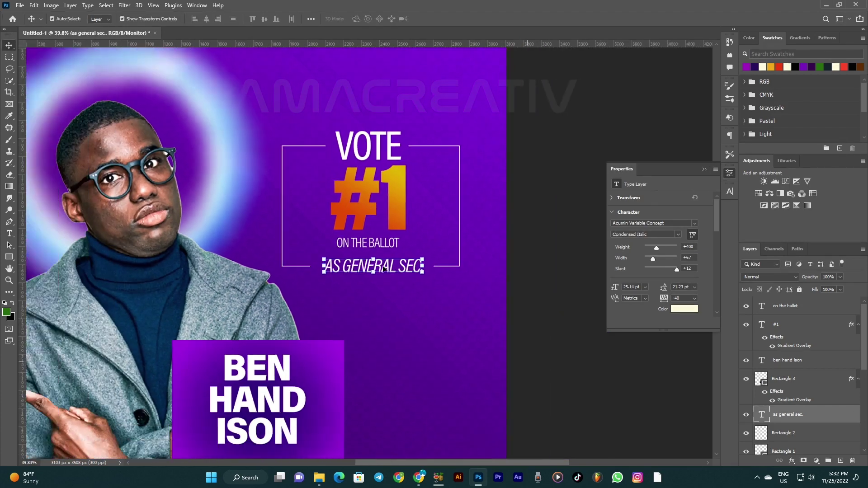
# Step: Set the subtitle to 8 pt, then enlarge it to about 146%
pyautogui.click(645, 287)
pyautogui.click(644, 287)
pyautogui.click(640, 315)
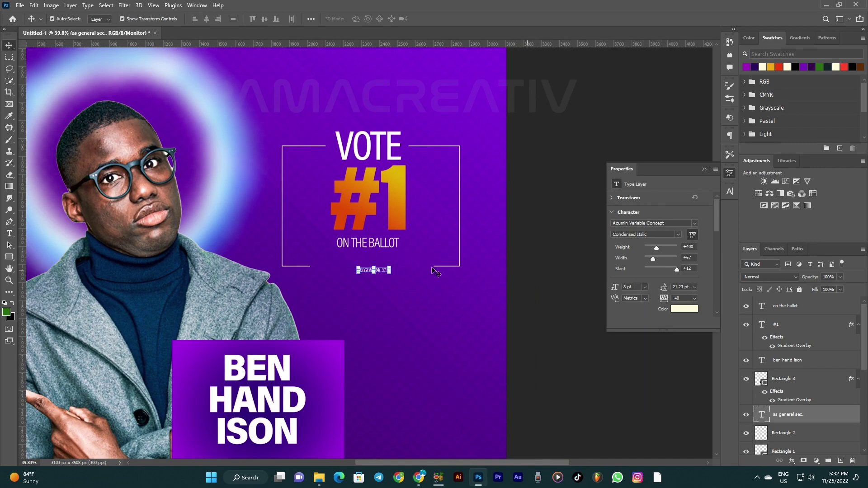
pyautogui.moveTo(393, 272); pyautogui.dragTo(391, 269)
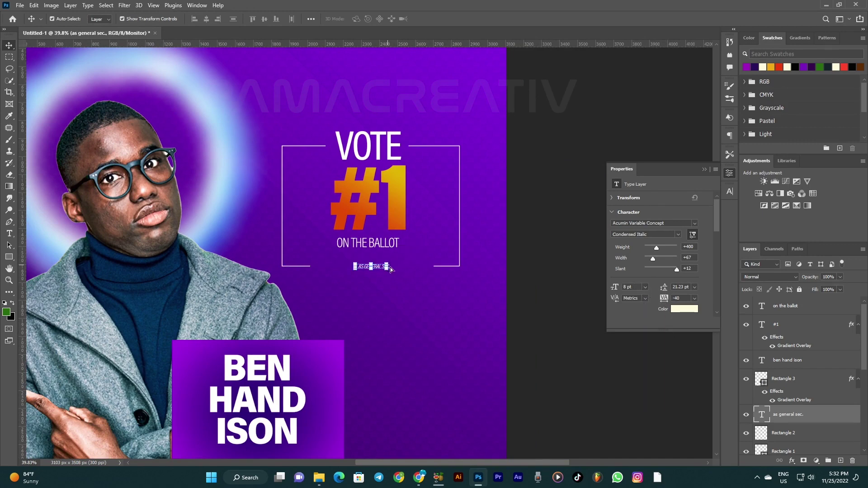
pyautogui.scroll(4, 391, 269)
pyautogui.hotkey('ctrl', 't')
pyautogui.moveTo(396, 267); pyautogui.dragTo(467, 268)
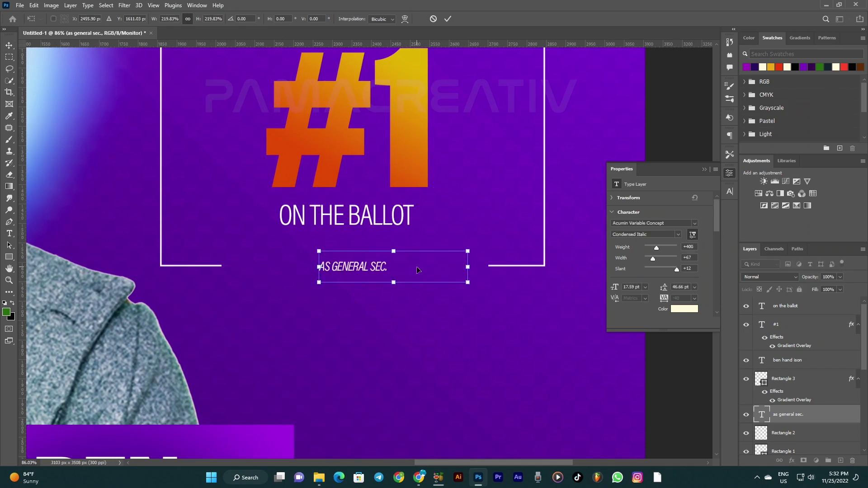
# Step: Switch the subtitle to the Light style and recentre it
pyautogui.click(678, 234)
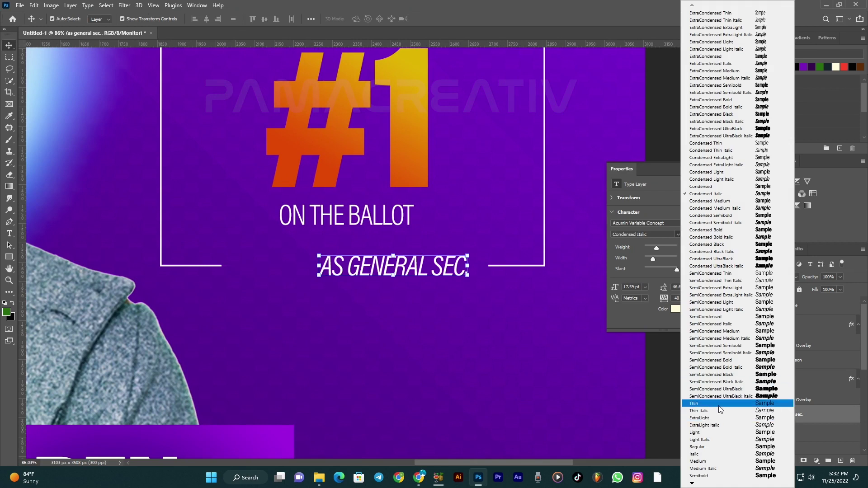
pyautogui.click(710, 433)
pyautogui.moveTo(413, 270); pyautogui.dragTo(384, 270)
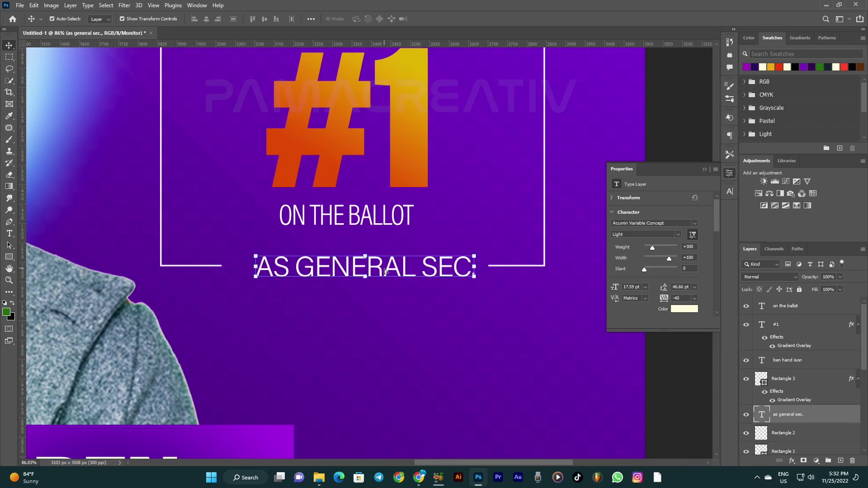
pyautogui.scroll(-5, 384, 269)
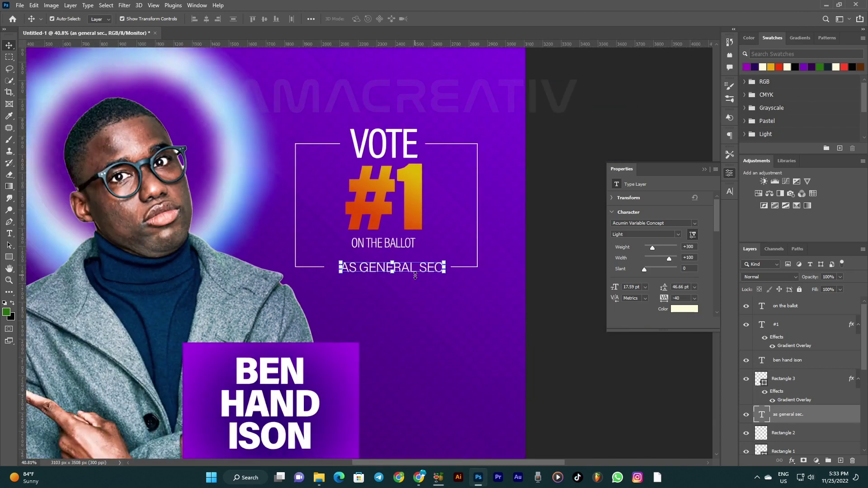
pyautogui.moveTo(415, 275); pyautogui.dragTo(415, 274)
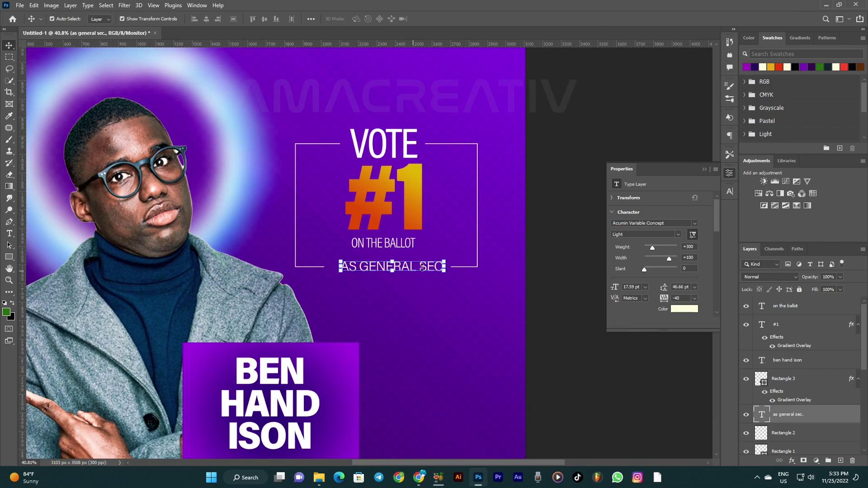
# Step: Add a period after SEC and recentre the subtitle in the frame gap
pyautogui.doubleClick(436, 268)
pyautogui.click(445, 268)
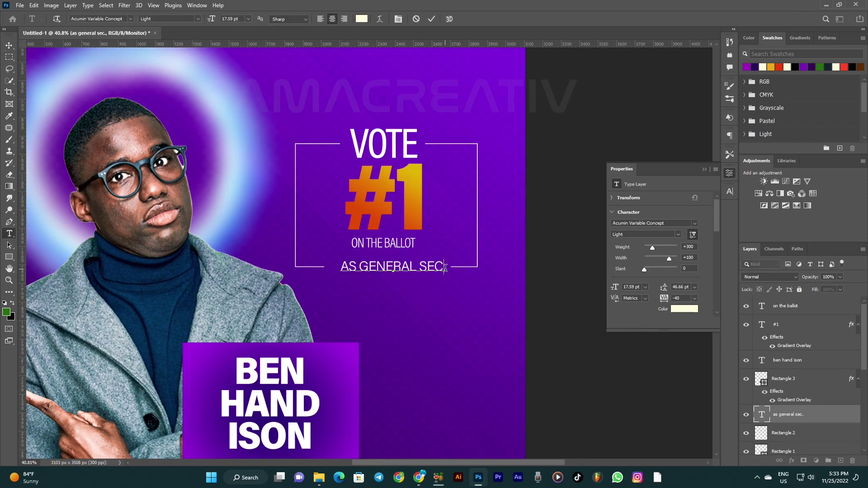
pyautogui.write('.')
pyautogui.hotkey('ctrl', 'Return')
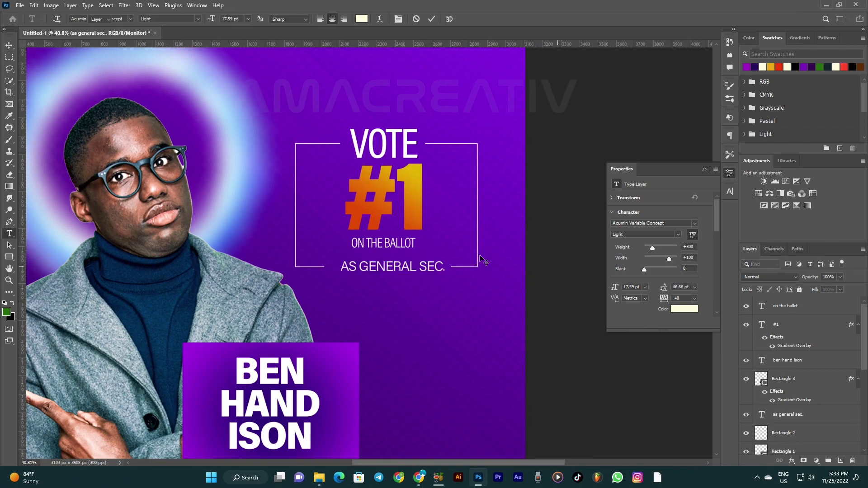
pyautogui.scroll(5, 418, 267)
pyautogui.scroll(-5, 418, 266)
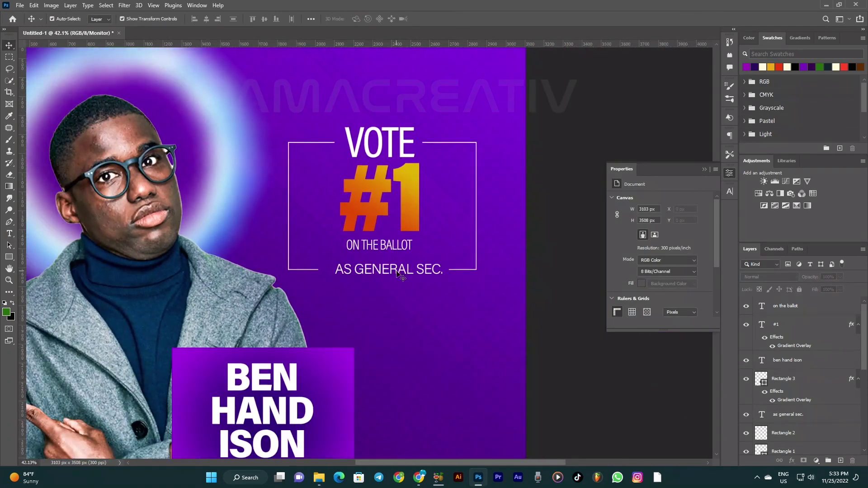
pyautogui.press('v')
pyautogui.moveTo(401, 272); pyautogui.dragTo(395, 271)
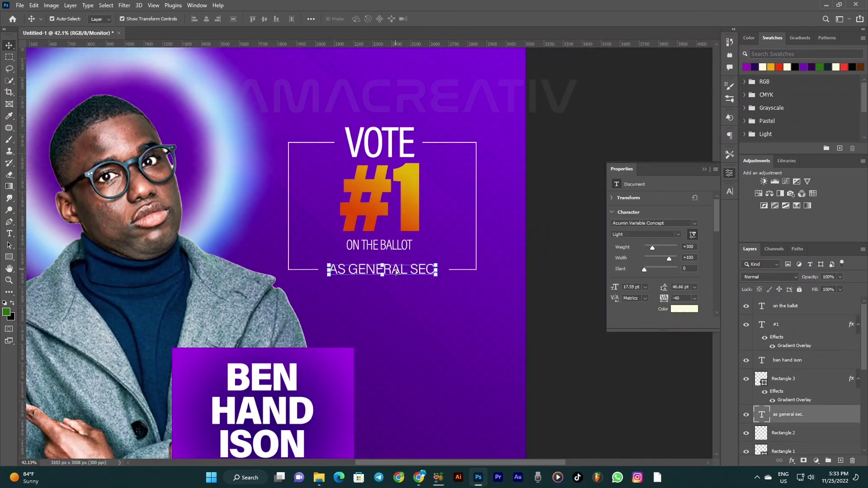
# Step: Change the candidate's first name to BENARD
pyautogui.scroll(-2, 382, 273)
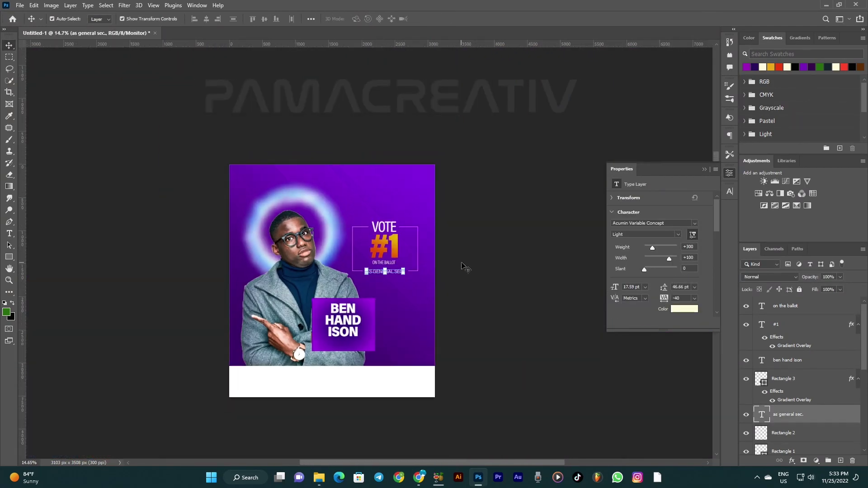
pyautogui.scroll(1, 321, 343)
pyautogui.click(342, 322)
pyautogui.doubleClick(342, 321)
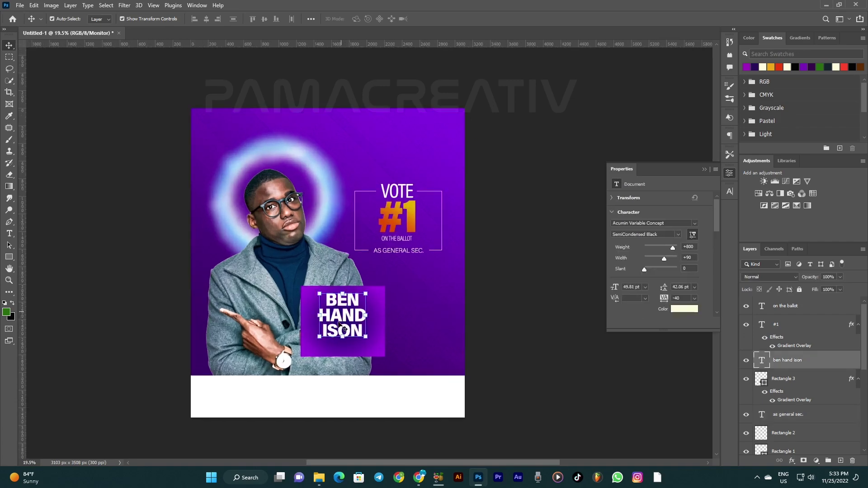
pyautogui.scroll(1, 343, 322)
pyautogui.scroll(1, 342, 321)
pyautogui.scroll(1, 342, 322)
pyautogui.write('AR')
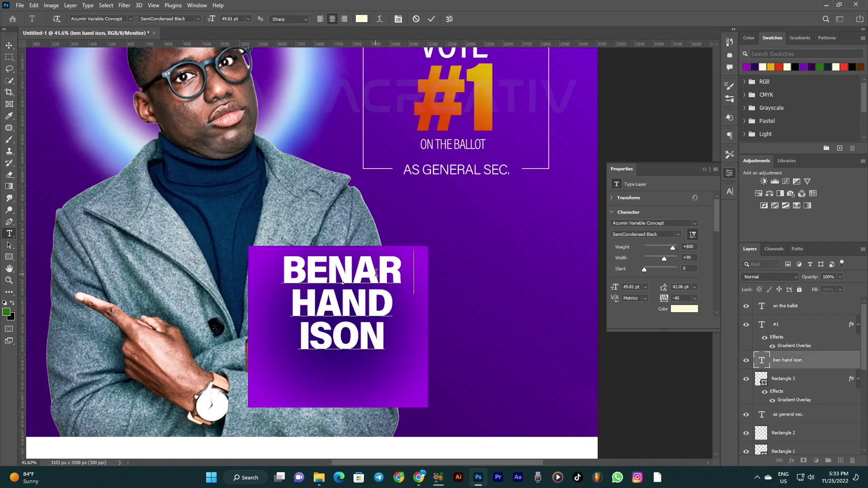
pyautogui.write('D')
pyautogui.hotkey('ctrl', 'Return')
pyautogui.press('v')
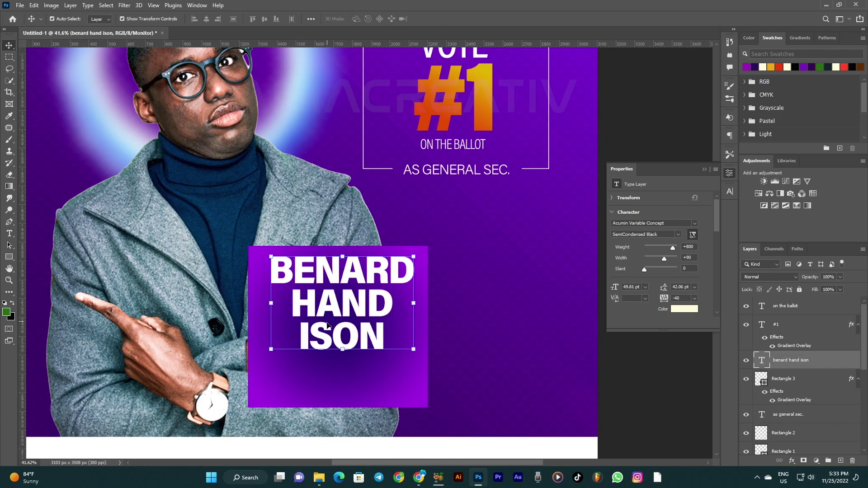
# Step: Replace the surname lines with HOODS and move the name block slightly down
pyautogui.doubleClick(328, 325)
pyautogui.moveTo(388, 342); pyautogui.dragTo(294, 305)
pyautogui.write('HOODS')
pyautogui.hotkey('ctrl', 'Return')
pyautogui.moveTo(320, 285); pyautogui.dragTo(321, 300)
# Step: Add YAO as a third line of the candidate's name
pyautogui.press('t')
pyautogui.click(405, 321)
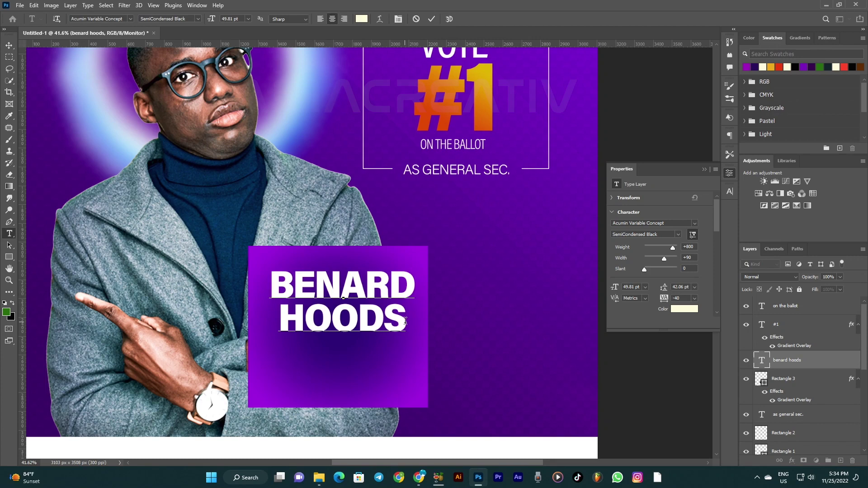
pyautogui.press('Return')
pyautogui.write('Y')
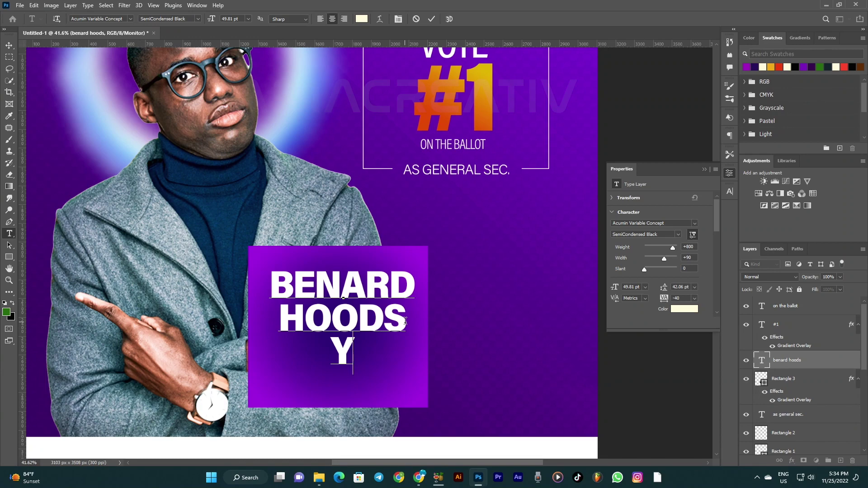
pyautogui.write('AO')
pyautogui.hotkey('ctrl', 'Return')
pyautogui.press('v')
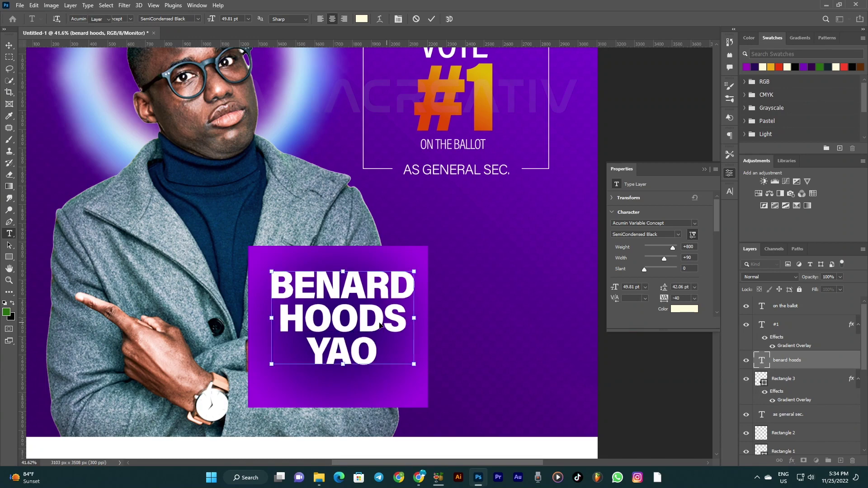
pyautogui.keyDown('alt'); pyautogui.scroll(-2, 379, 324); pyautogui.keyUp('alt')
pyautogui.keyDown('alt'); pyautogui.scroll(-1, 379, 324); pyautogui.keyUp('alt')
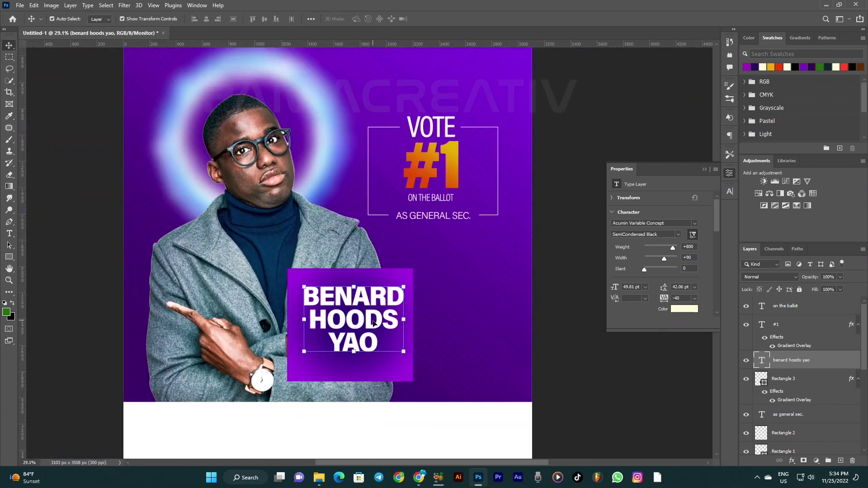
# Step: Draw a small 171×28 px bar below the name with a cream fill
pyautogui.click(9, 257)
pyautogui.keyDown('alt'); pyautogui.scroll(3, 320, 367); pyautogui.keyUp('alt')
pyautogui.moveTo(294, 359); pyautogui.dragTo(325, 364)
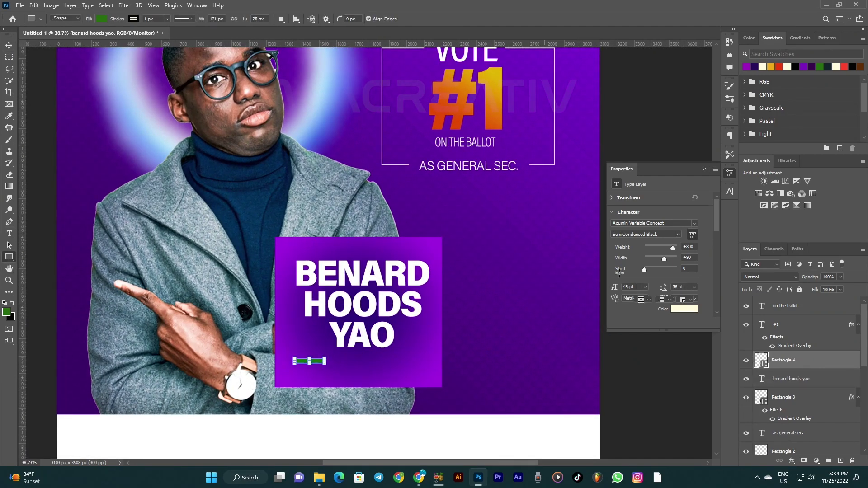
pyautogui.click(642, 277)
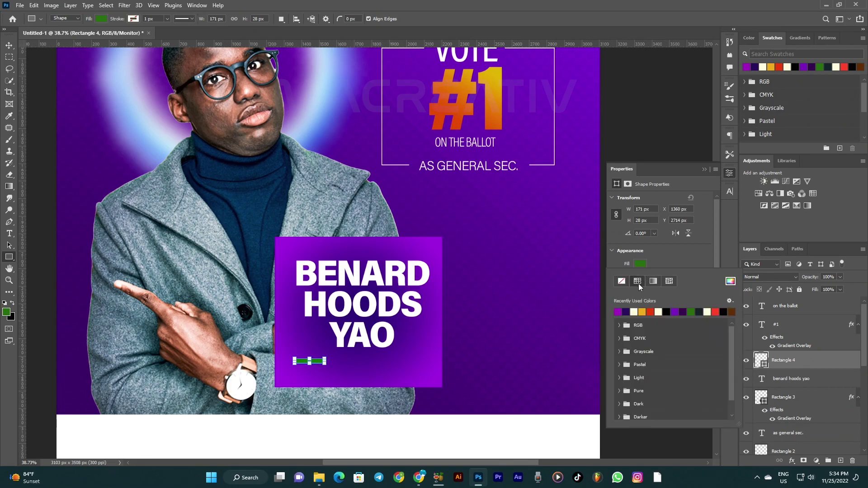
pyautogui.click(634, 312)
pyautogui.scroll(2, 314, 373)
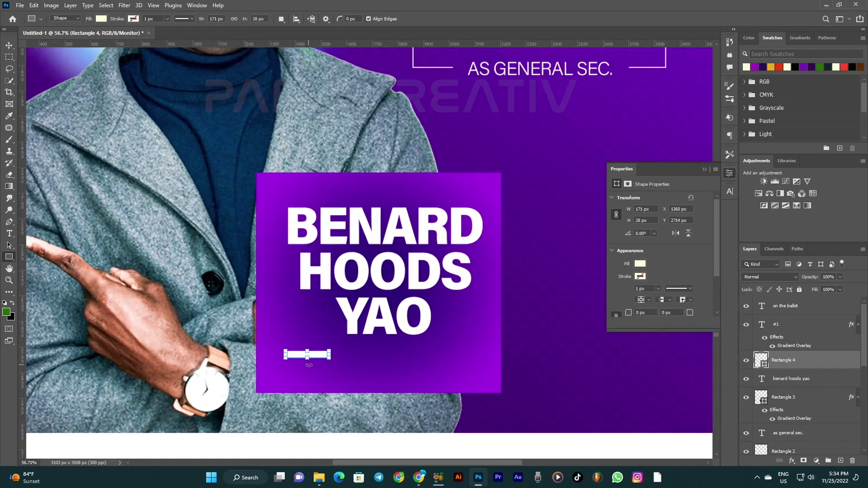
pyautogui.scroll(1, 308, 366)
pyautogui.scroll(1, 317, 359)
# Step: Duplicate the bar twice, stacking three evenly spaced bars
pyautogui.press('v')
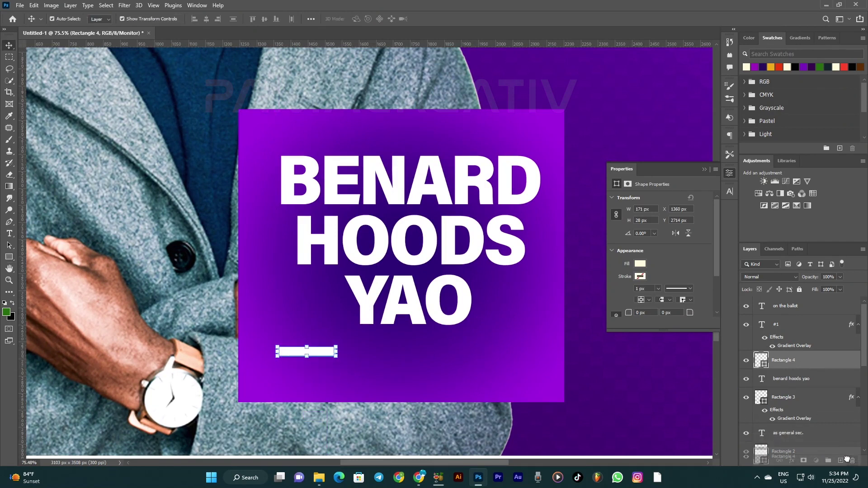
pyautogui.moveTo(814, 362); pyautogui.dragTo(840, 460)
pyautogui.moveTo(327, 355); pyautogui.dragTo(326, 367)
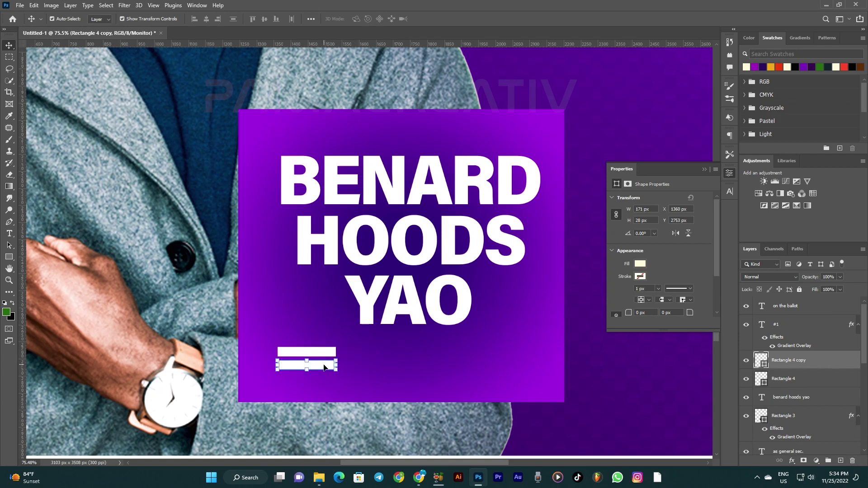
pyautogui.moveTo(818, 361)
pyautogui.mouseDown()
pyautogui.moveTo(852, 446)
pyautogui.moveTo(840, 460)
pyautogui.mouseUp()
pyautogui.moveTo(316, 367); pyautogui.dragTo(314, 388)
pyautogui.scroll(3, 318, 368)
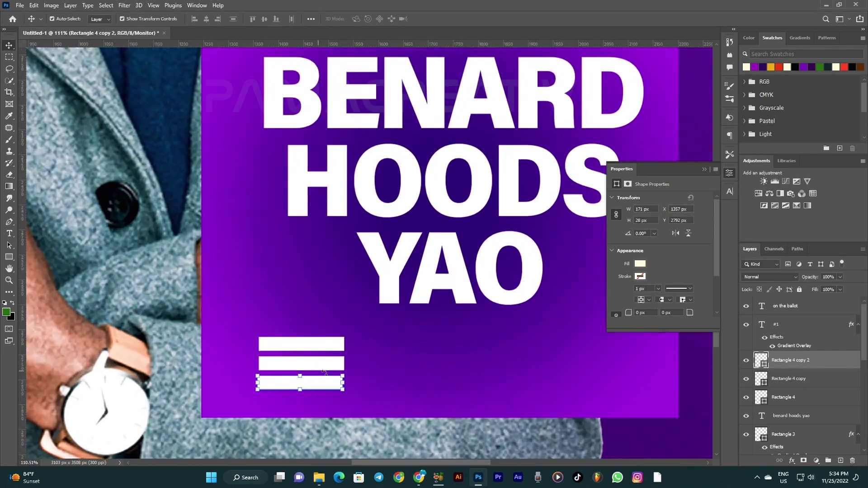
pyautogui.moveTo(326, 385); pyautogui.dragTo(328, 385)
pyautogui.scroll(-2, 307, 353)
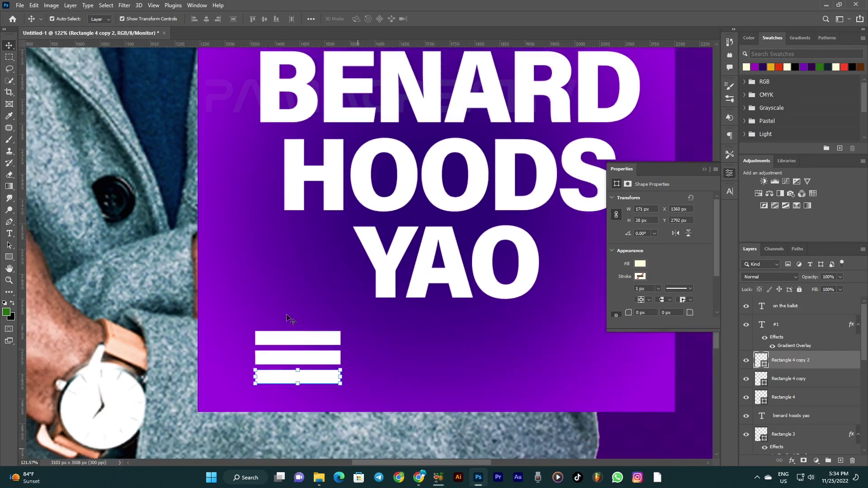
pyautogui.scroll(-1, 287, 317)
# Step: Select all three bars and set their fill to black
pyautogui.click(277, 315)
pyautogui.click(297, 332)
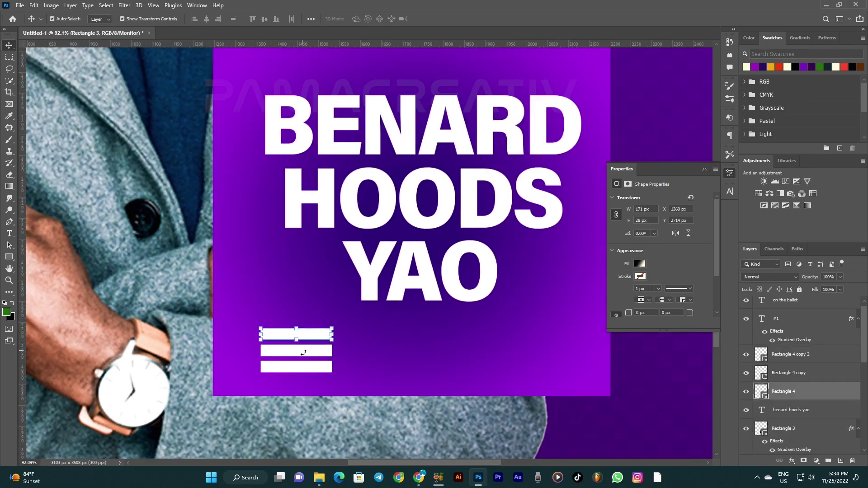
pyautogui.keyDown('shift'); pyautogui.click(300, 351); pyautogui.keyUp('shift')
pyautogui.keyDown('shift'); pyautogui.click(307, 367); pyautogui.keyUp('shift')
pyautogui.scroll(-2, 259, 334)
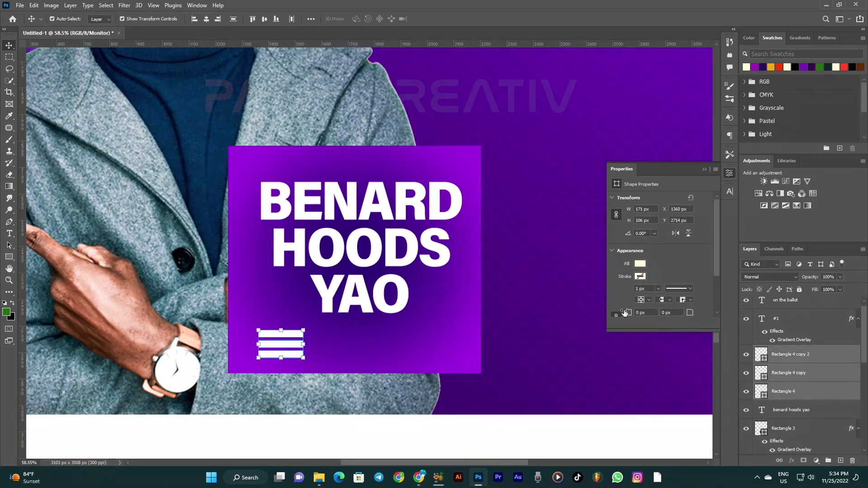
pyautogui.click(639, 264)
pyautogui.click(666, 311)
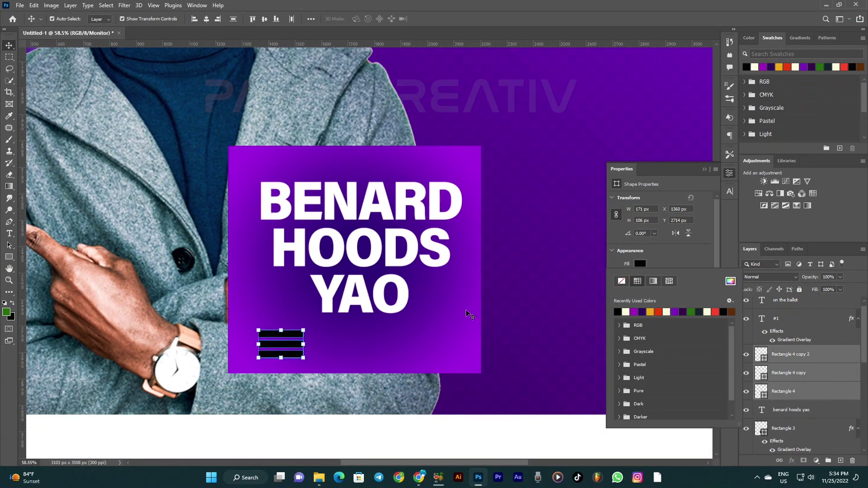
pyautogui.click(471, 314)
pyautogui.scroll(-3, 471, 314)
pyautogui.click(517, 267)
pyautogui.scroll(2, 289, 289)
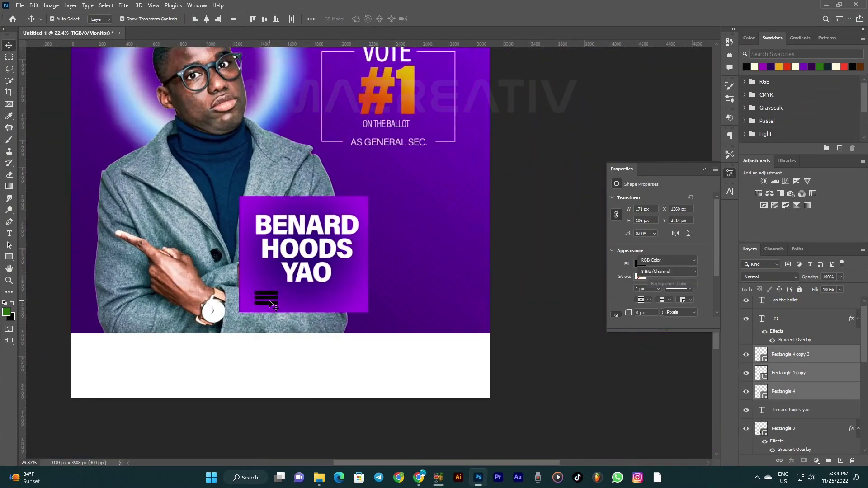
pyautogui.scroll(1, 289, 294)
pyautogui.scroll(-2, 288, 302)
# Step: Add the initials 'bhy' as text and move them right of the bars
pyautogui.press('t')
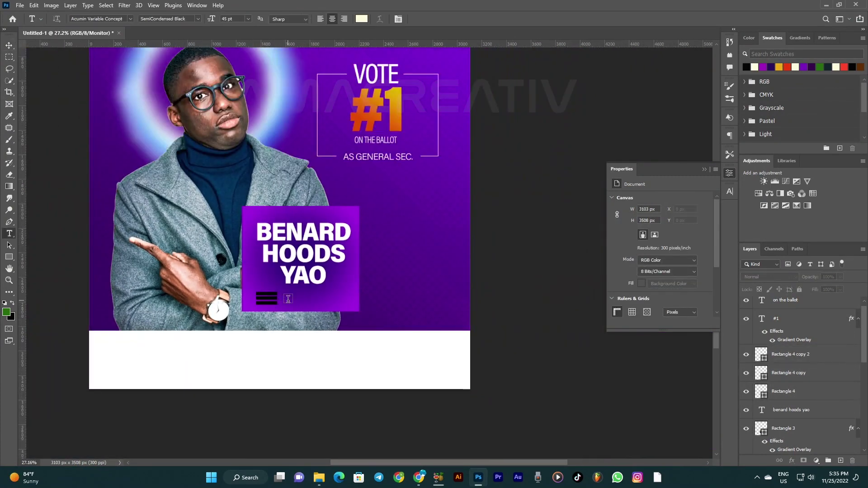
pyautogui.click(287, 299)
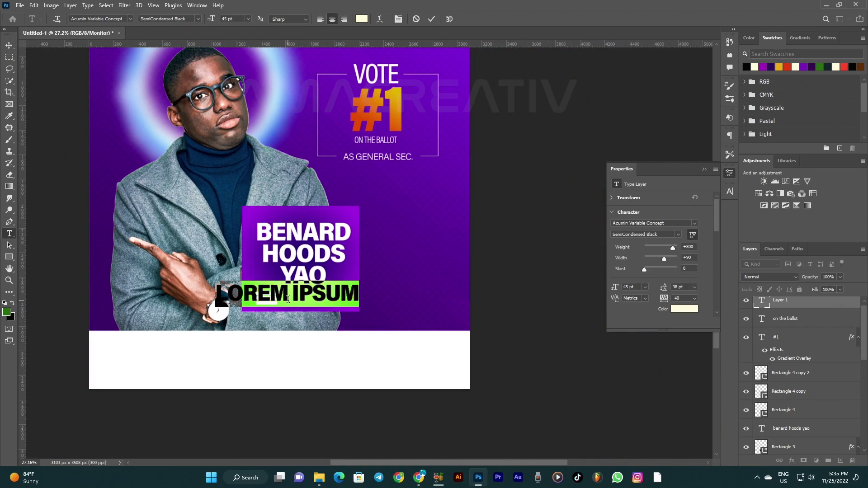
pyautogui.write('bhy')
pyautogui.scroll(3, 284, 297)
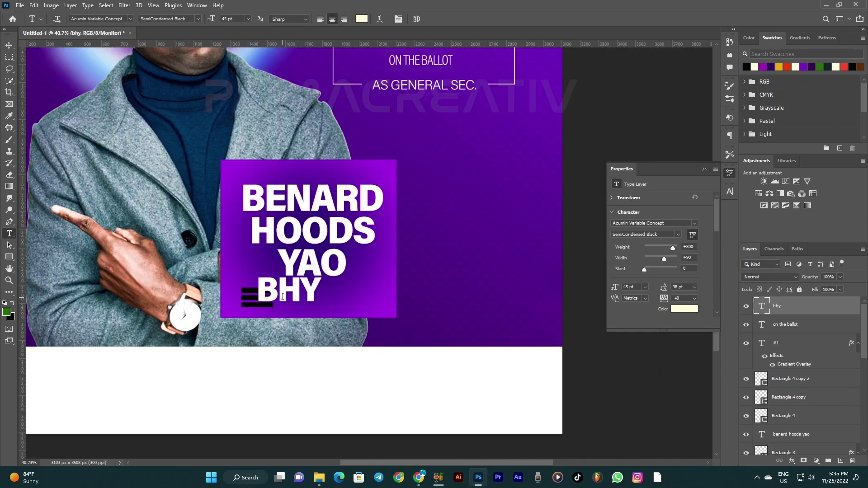
pyautogui.press('Escape')
pyautogui.press('v')
pyautogui.moveTo(274, 302); pyautogui.dragTo(319, 301)
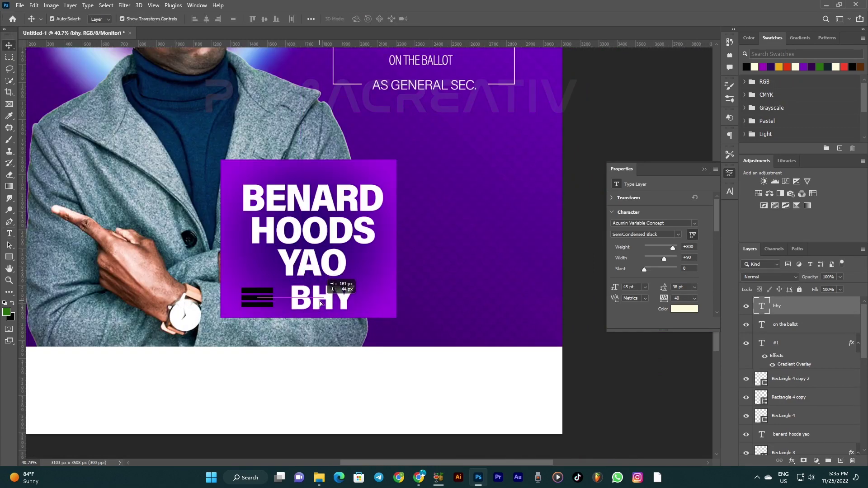
# Step: Scale the initials to about 86% and fine-tune their position
pyautogui.hotkey('ctrl', 't')
pyautogui.moveTo(321, 309); pyautogui.dragTo(345, 296)
pyautogui.hotkey('shift', 'Down')
pyautogui.hotkey('shift', 'Down')
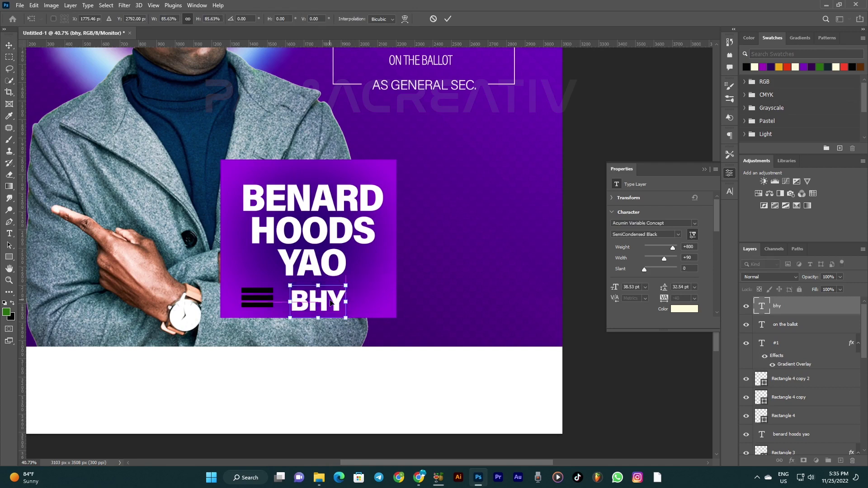
pyautogui.hotkey('shift', 'Up')
pyautogui.hotkey('shift', 'Up')
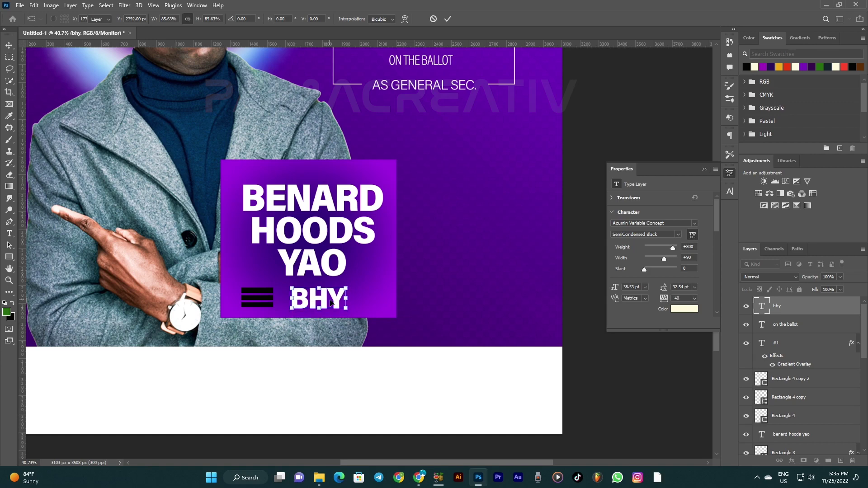
pyautogui.press('Return')
pyautogui.scroll(-3, 331, 299)
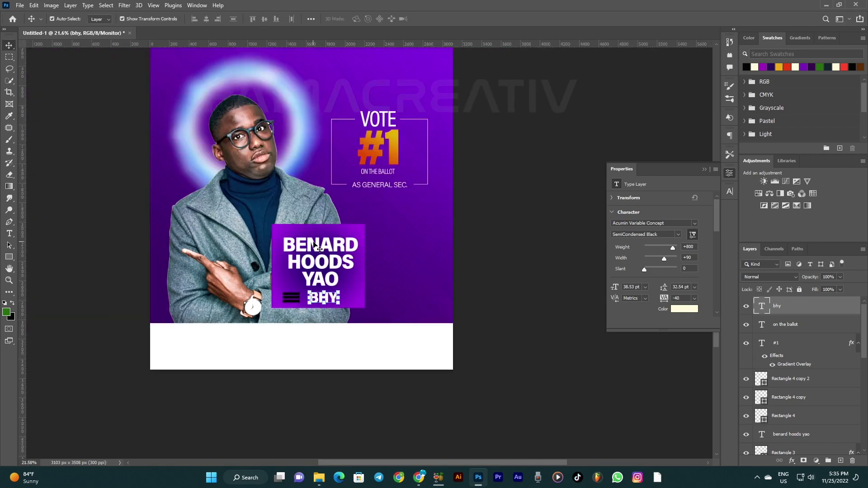
# Step: Give the bhy initials a linear Gradient Overlay layer style
pyautogui.doubleClick(811, 316)
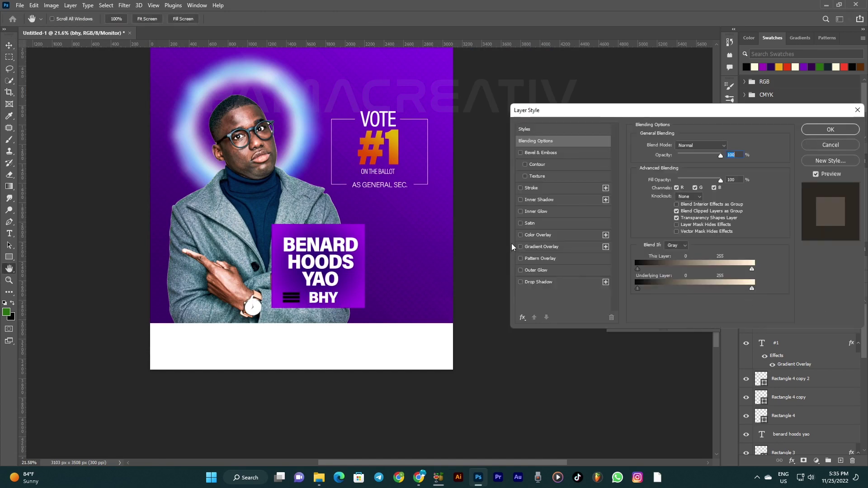
pyautogui.click(520, 235)
pyautogui.click(521, 235)
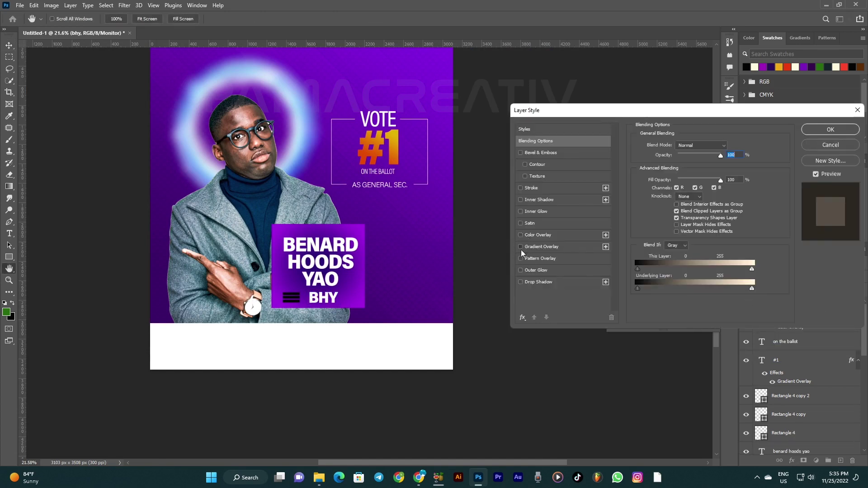
pyautogui.click(544, 246)
pyautogui.click(691, 178)
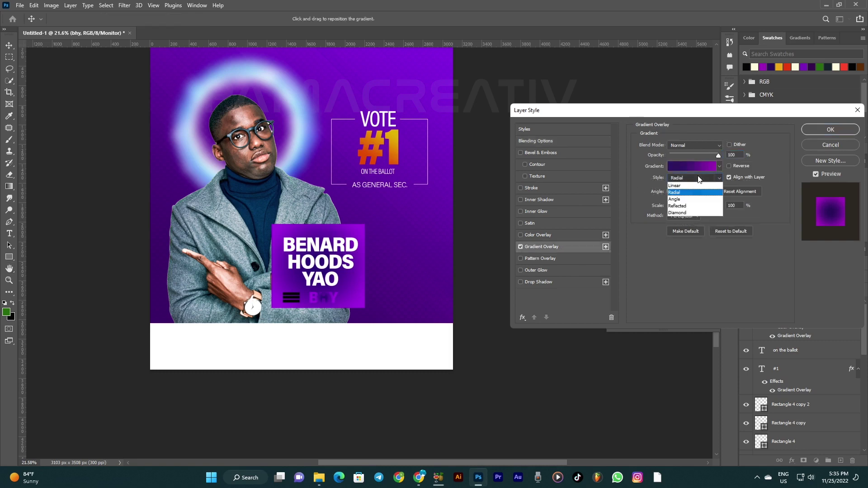
# Step: Set the gradient stops to red on the left and orange on the right
pyautogui.click(675, 168)
pyautogui.doubleClick(550, 255)
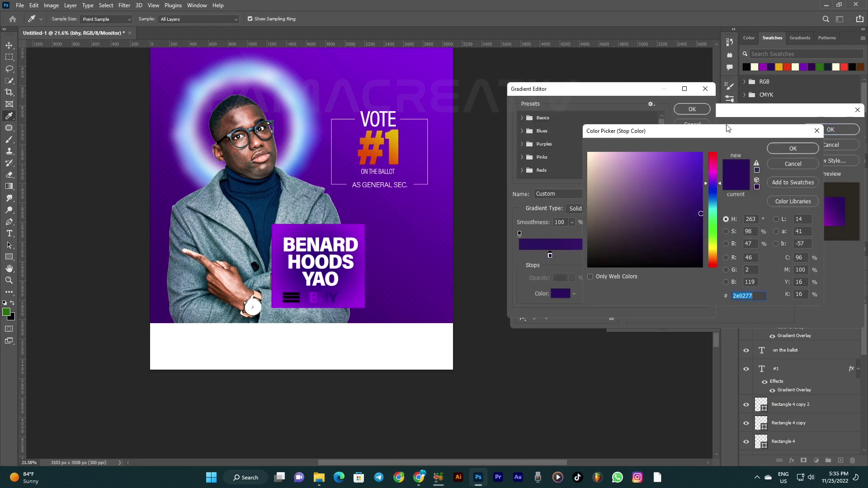
pyautogui.click(786, 67)
pyautogui.click(792, 149)
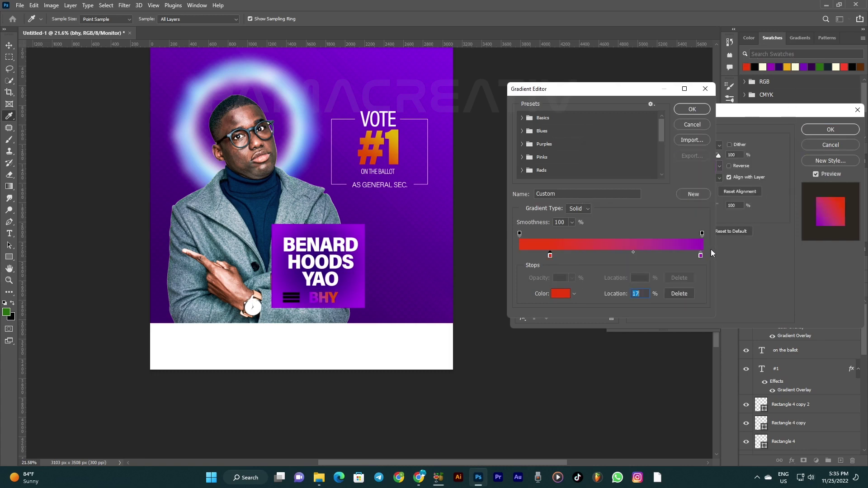
pyautogui.doubleClick(700, 256)
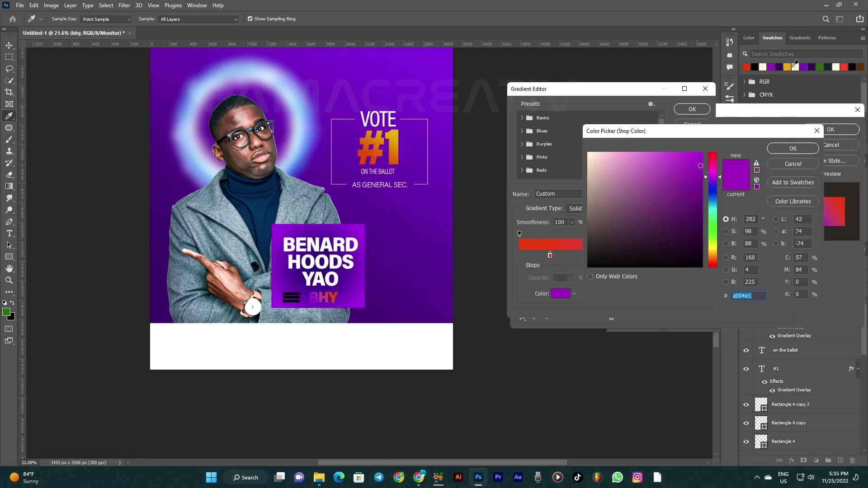
pyautogui.click(787, 66)
pyautogui.click(786, 149)
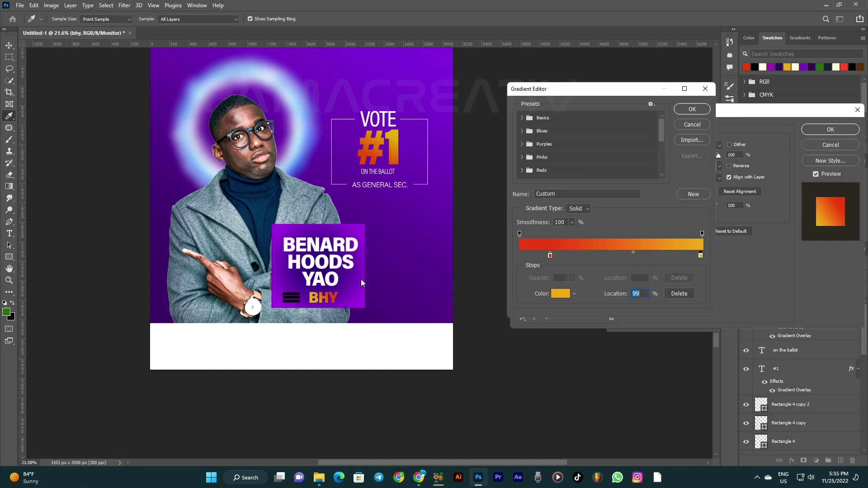
pyautogui.click(685, 112)
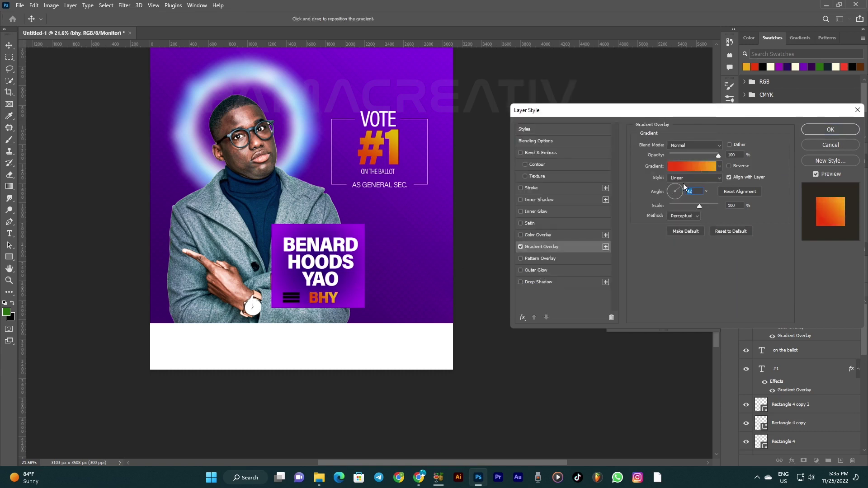
# Step: Set the gradient angle to 27°, move the red stop to the far left, adjust the midpoint, and apply
pyautogui.moveTo(680, 191); pyautogui.dragTo(683, 191)
pyautogui.click(684, 166)
pyautogui.moveTo(550, 255); pyautogui.dragTo(504, 256)
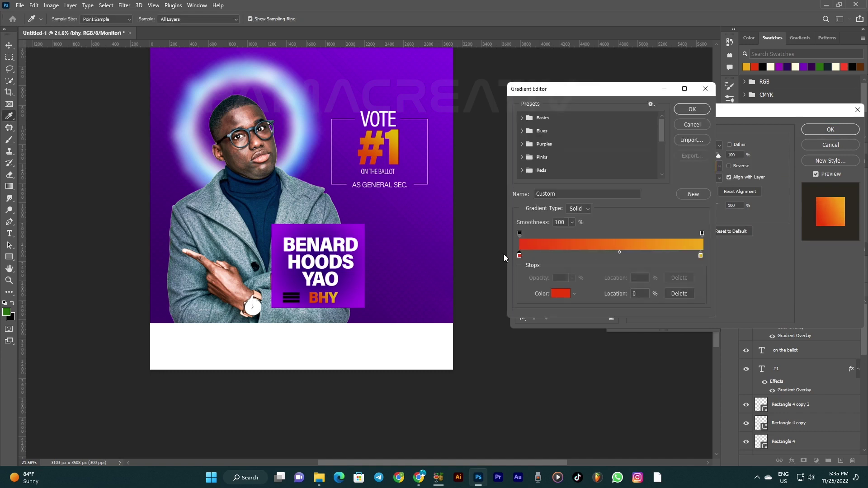
pyautogui.click(610, 253)
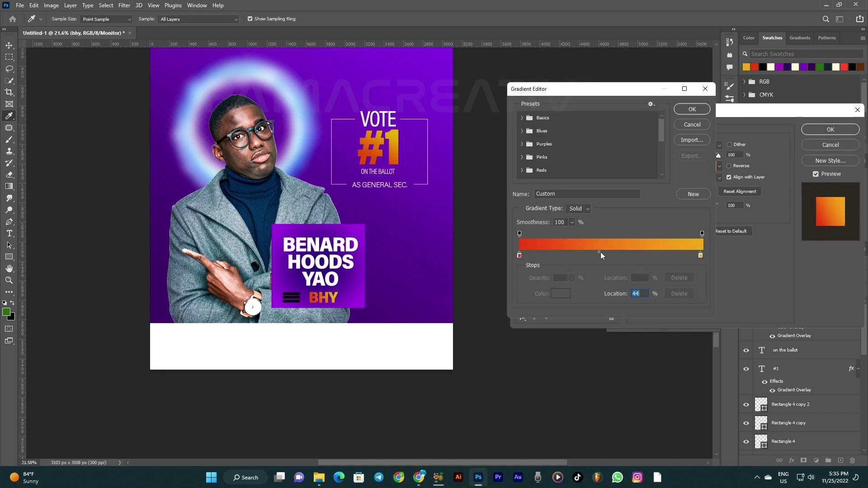
pyautogui.click(686, 112)
pyautogui.click(827, 130)
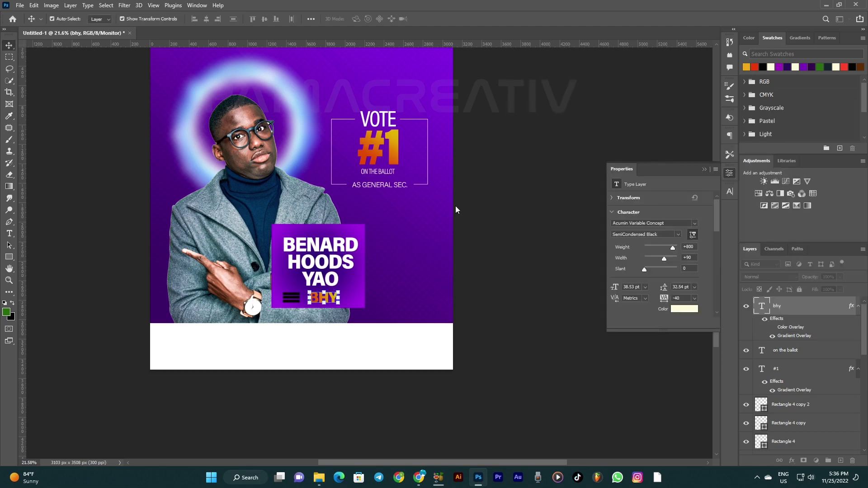
pyautogui.scroll(-1, 351, 262)
pyautogui.scroll(-1, 350, 262)
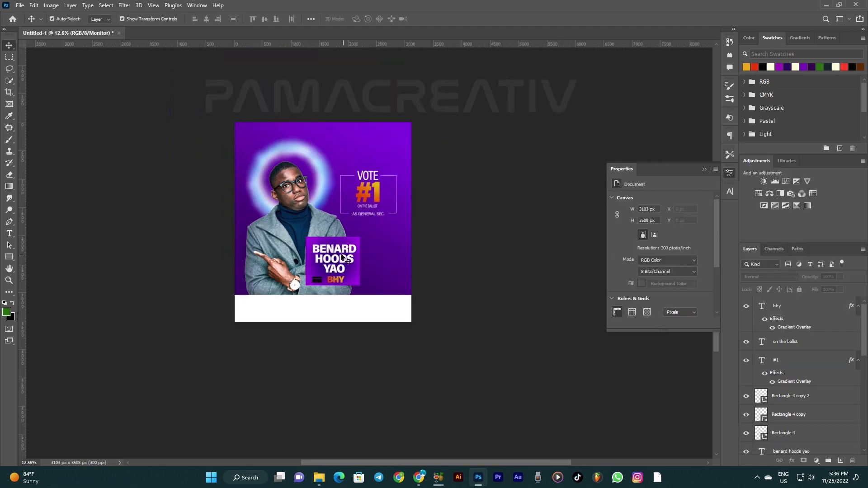
pyautogui.scroll(-2, 344, 267)
pyautogui.scroll(1, 340, 268)
pyautogui.scroll(2, 337, 226)
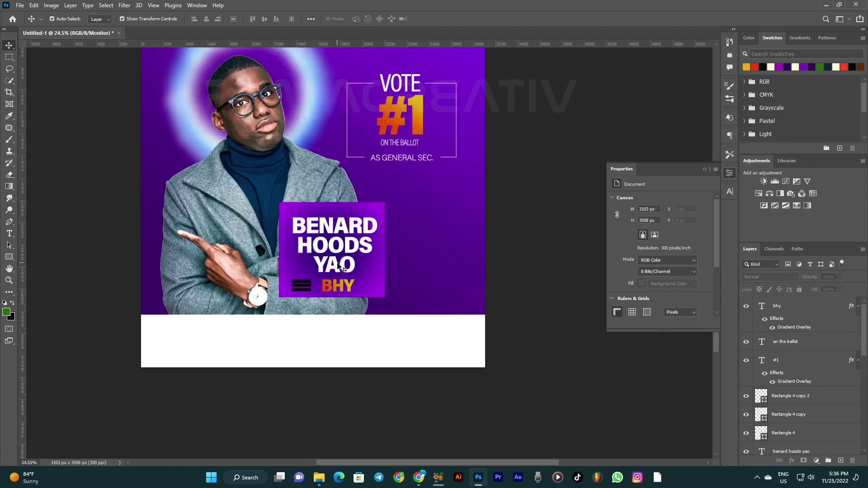
pyautogui.scroll(-2, 332, 158)
pyautogui.scroll(1, 328, 128)
pyautogui.scroll(1, 328, 128)
pyautogui.scroll(-2, 272, 140)
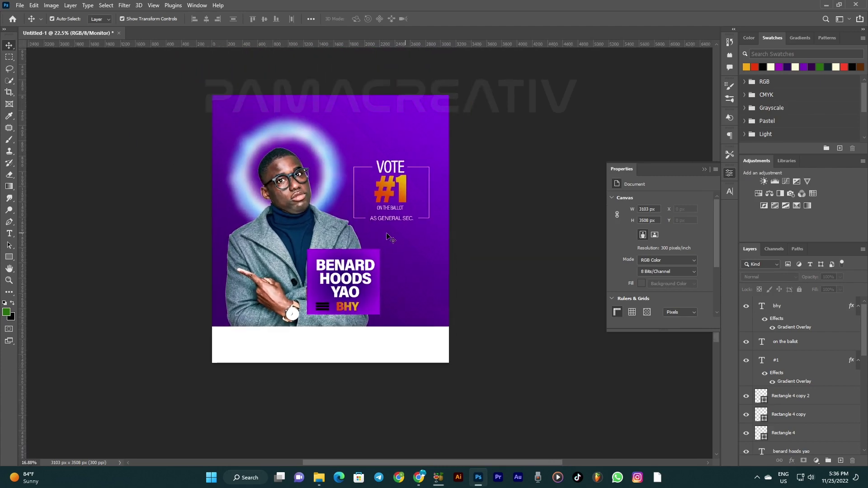
pyautogui.scroll(1, 203, 152)
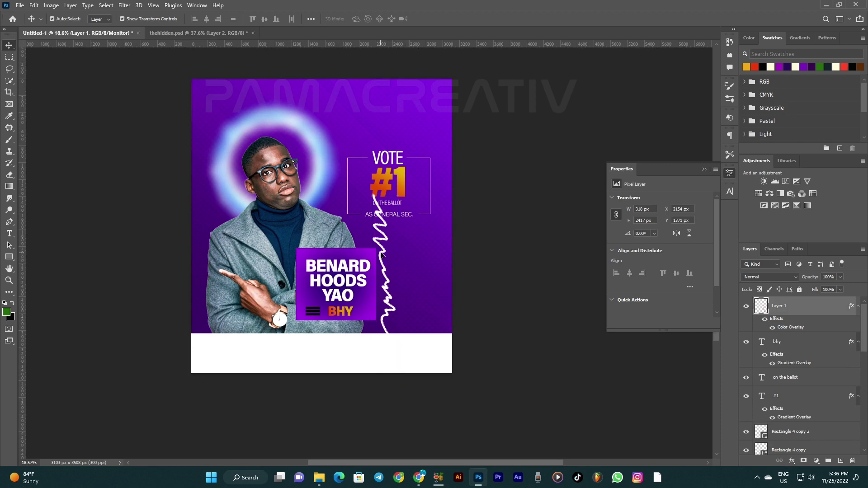
# Step: Move and stretch the white squiggle taller, trying then undoing vertical and horizontal flips
pyautogui.moveTo(381, 258); pyautogui.dragTo(419, 197)
pyautogui.moveTo(422, 130); pyautogui.dragTo(430, 68)
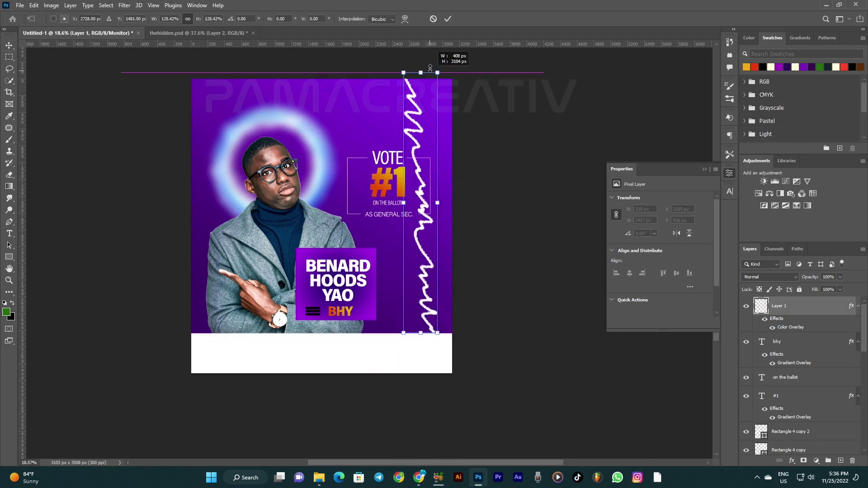
pyautogui.moveTo(430, 67); pyautogui.dragTo(430, 69)
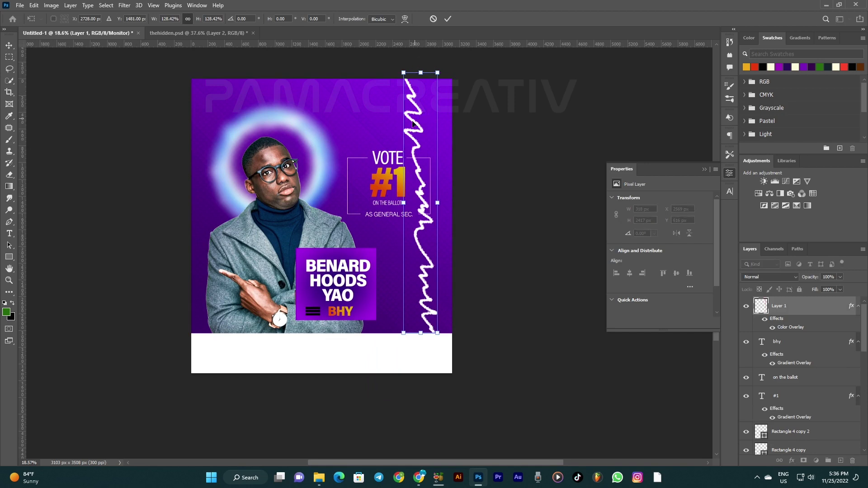
pyautogui.rightClick(412, 122)
pyautogui.click(438, 305)
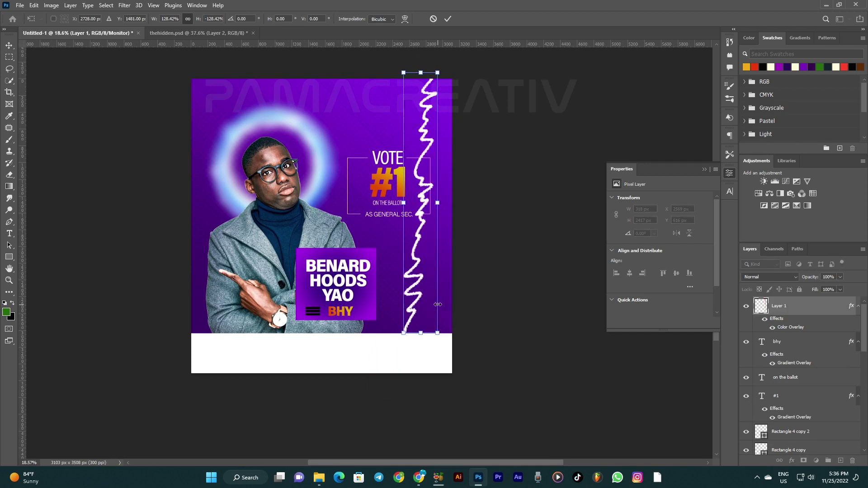
pyautogui.rightClick(420, 250)
pyautogui.click(405, 235)
pyautogui.hotkey('ctrl', 'z')
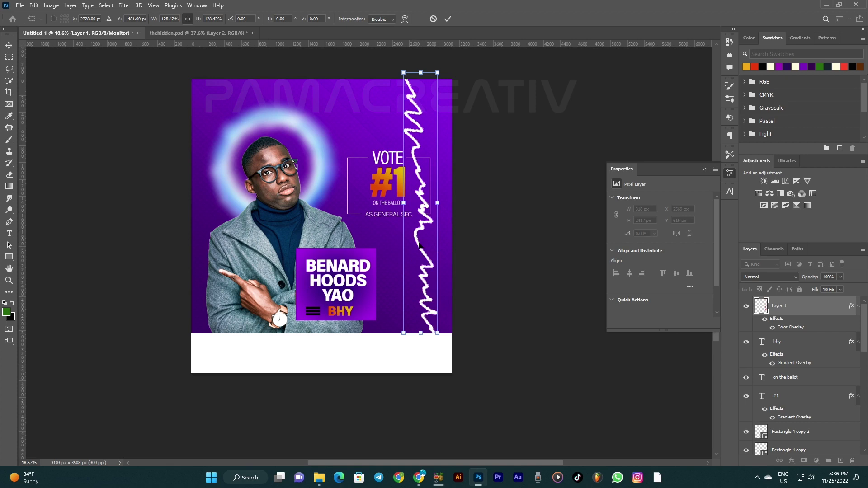
pyautogui.rightClick(419, 244)
pyautogui.click(461, 423)
pyautogui.hotkey('ctrl', 'z')
# Step: Rotate the squiggle 90° to lie horizontally along the poster's bottom edge
pyautogui.rightClick(423, 236)
pyautogui.click(463, 394)
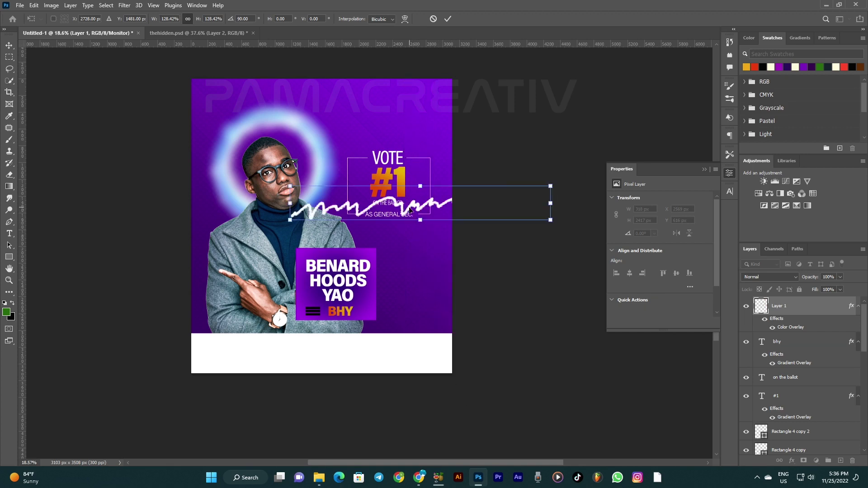
pyautogui.moveTo(411, 209); pyautogui.dragTo(319, 325)
pyautogui.press('Return')
# Step: Move the squiggle layer below the name box and widen it further left
pyautogui.moveTo(818, 316)
pyautogui.mouseDown()
pyautogui.moveTo(801, 465)
pyautogui.moveTo(807, 369)
pyautogui.mouseUp()
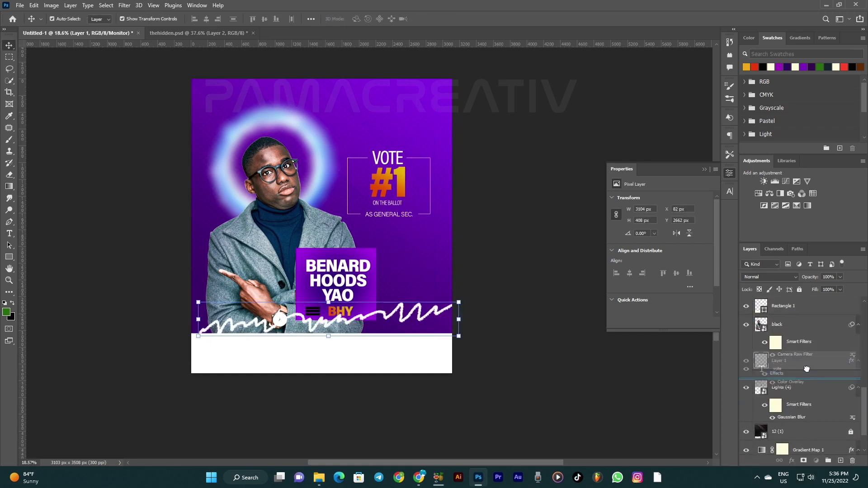
pyautogui.moveTo(806, 369); pyautogui.dragTo(805, 361)
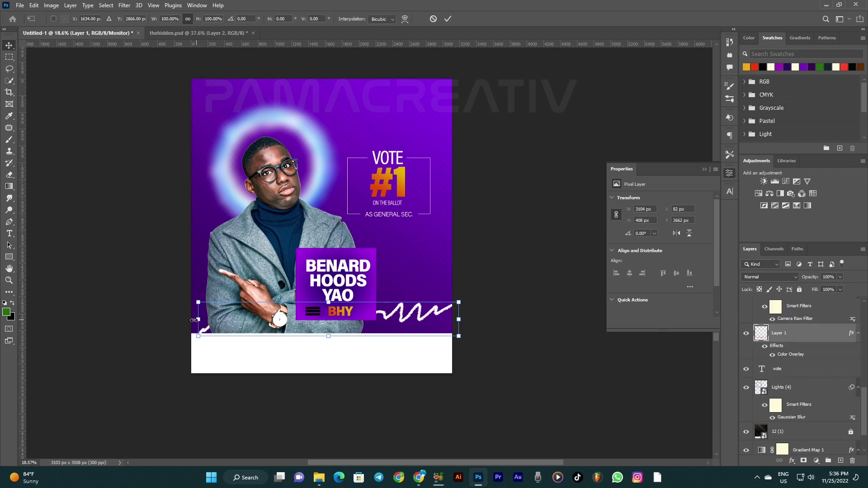
pyautogui.moveTo(198, 319); pyautogui.dragTo(178, 319)
pyautogui.press('Return')
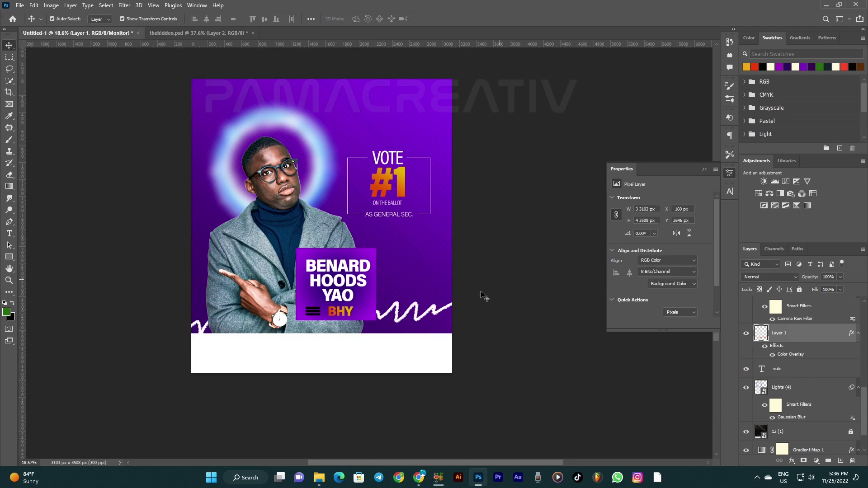
pyautogui.scroll(-2, 399, 288)
pyautogui.scroll(2, 409, 212)
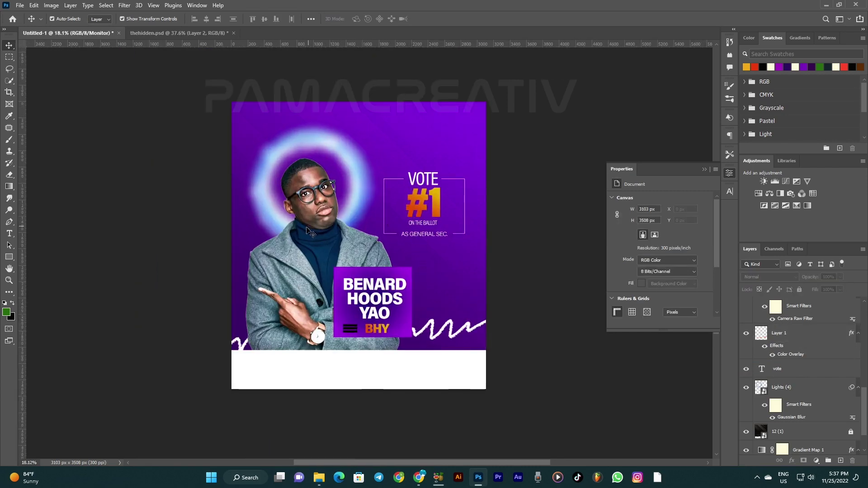
pyautogui.scroll(-2, 307, 236)
pyautogui.scroll(-1, 307, 236)
pyautogui.scroll(2, 359, 229)
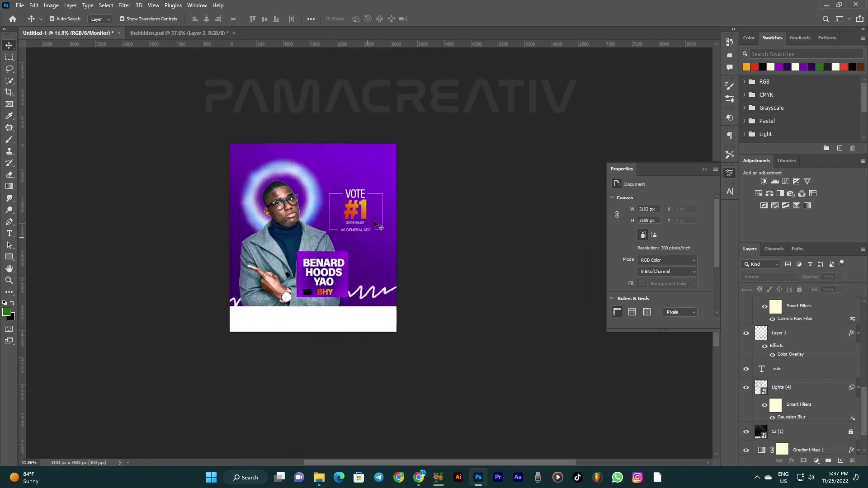
pyautogui.scroll(1, 339, 166)
pyautogui.scroll(1, 338, 165)
pyautogui.scroll(1, 339, 166)
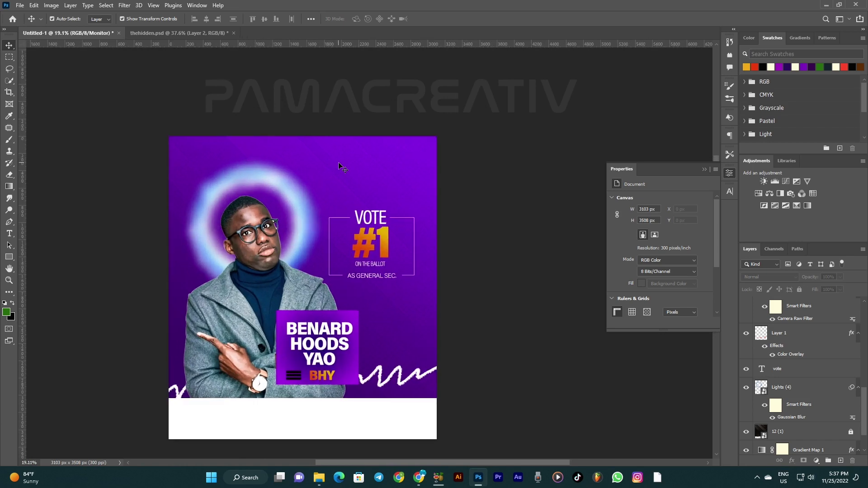
# Step: Add the text 'COLLEGE OF EDUCATION' near the poster top
pyautogui.press('t')
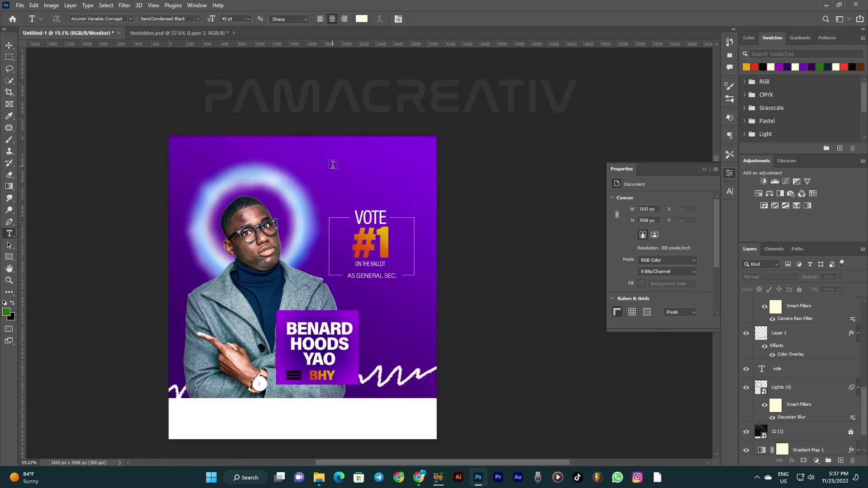
pyautogui.click(333, 164)
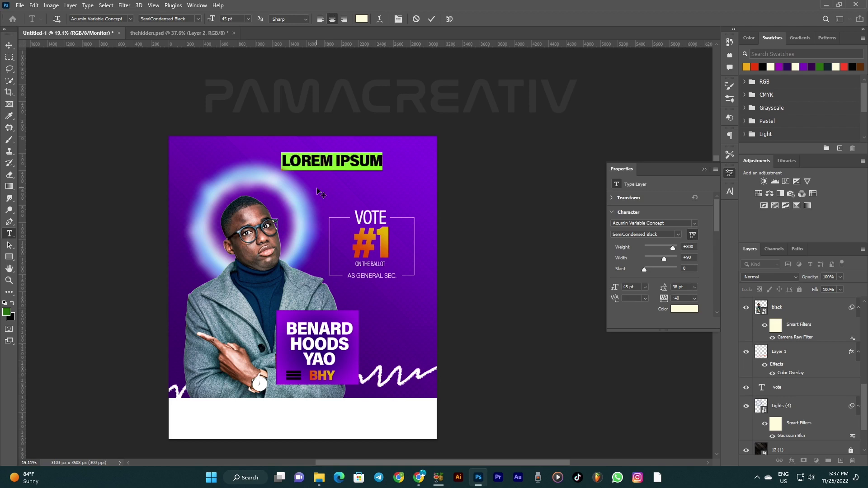
pyautogui.write('COLLEGE')
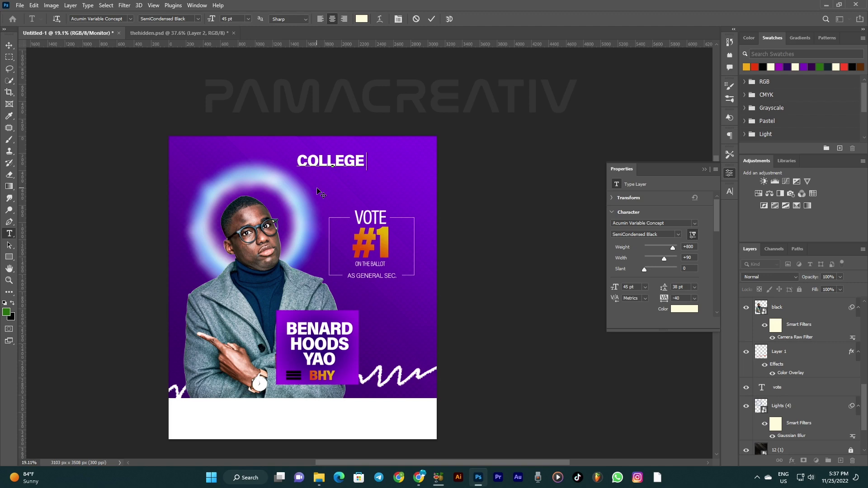
pyautogui.write(' OF EDUCATION')
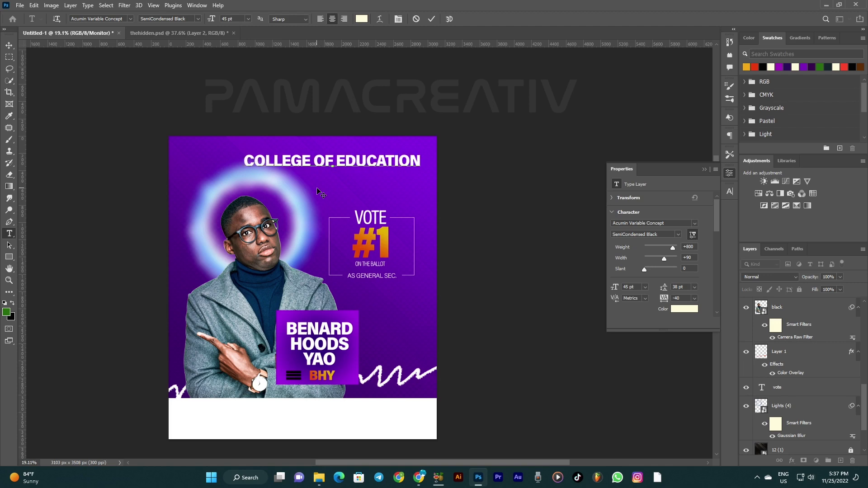
pyautogui.hotkey('ctrl', 'Return')
# Step: Scale the heading down to about 65% and move it to the upper right
pyautogui.press('v')
pyautogui.hotkey('ctrl', 't')
pyautogui.moveTo(422, 168)
pyautogui.mouseDown()
pyautogui.moveTo(346, 166)
pyautogui.moveTo(420, 167)
pyautogui.mouseUp()
pyautogui.scroll(1, 420, 166)
pyautogui.moveTo(334, 161); pyautogui.dragTo(437, 180)
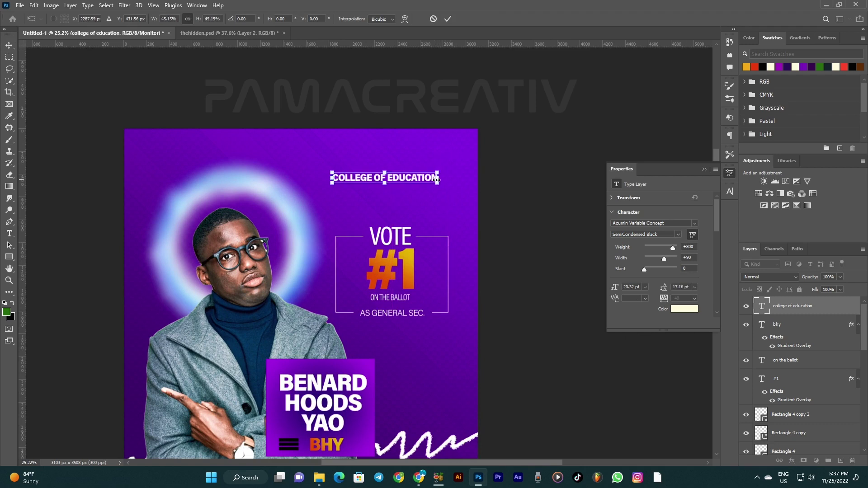
pyautogui.press('Return')
pyautogui.moveTo(412, 180); pyautogui.dragTo(419, 180)
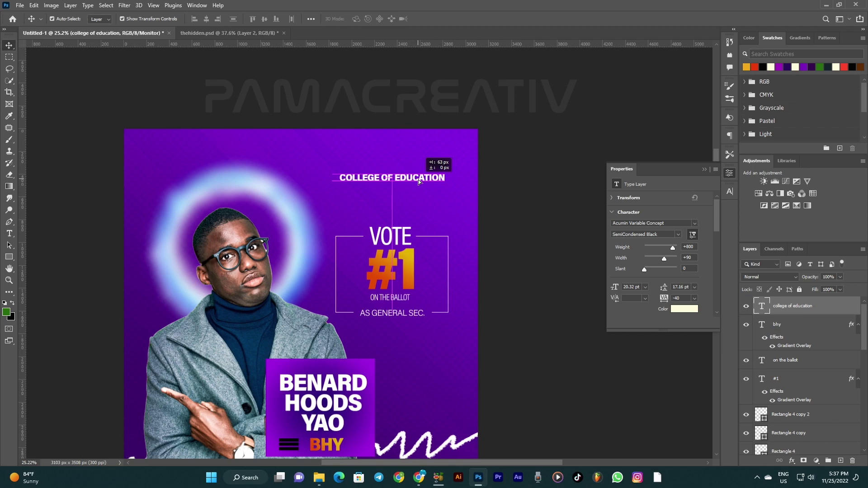
# Step: Set the heading to Condensed Medium, widen it, and shift it about 60 px right
pyautogui.click(677, 235)
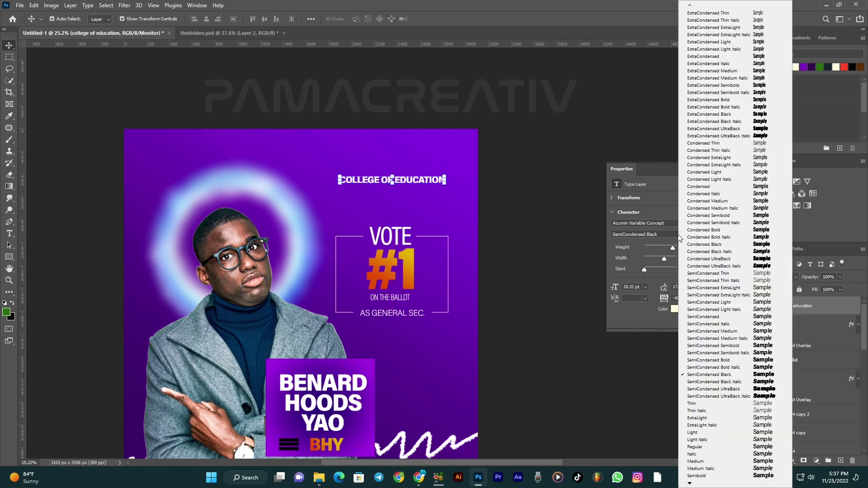
pyautogui.click(765, 201)
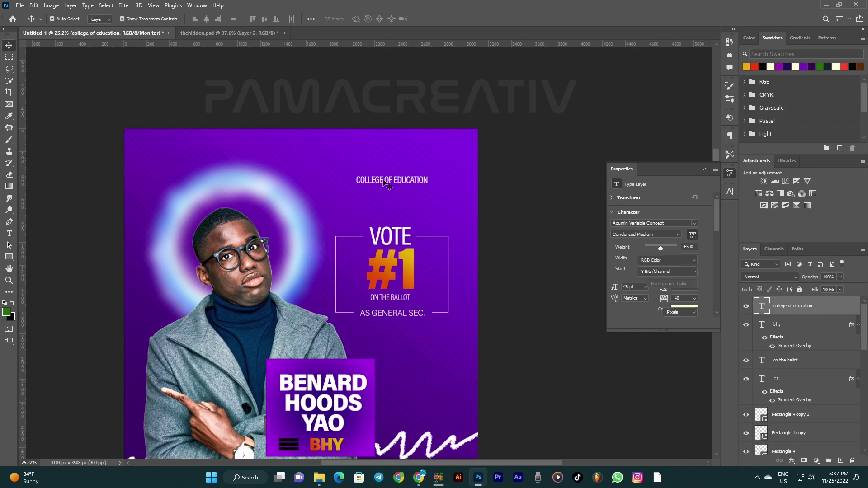
pyautogui.scroll(2, 387, 181)
pyautogui.moveTo(347, 180); pyautogui.dragTo(326, 180)
pyautogui.press('Return')
pyautogui.moveTo(392, 181); pyautogui.dragTo(404, 184)
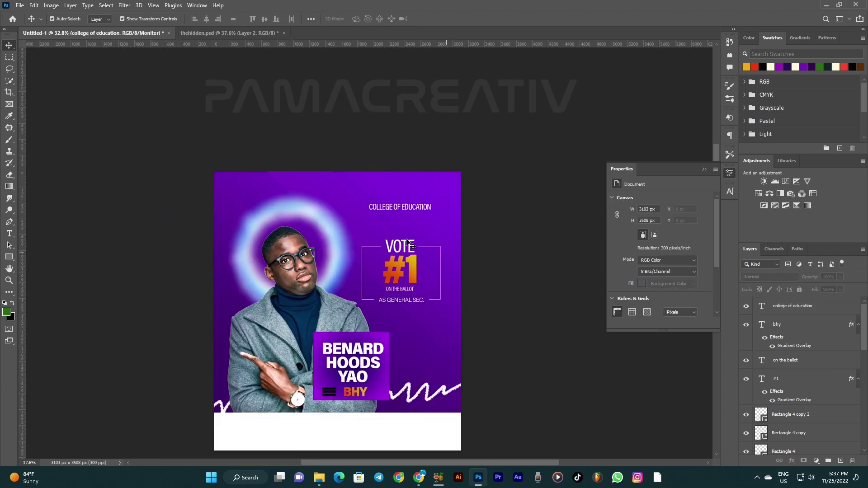
pyautogui.scroll(-3, 413, 332)
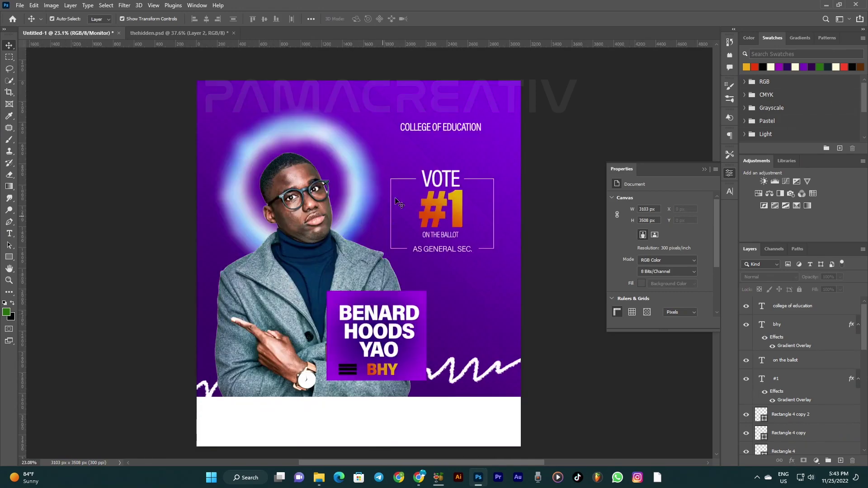
pyautogui.moveTo(318, 477)
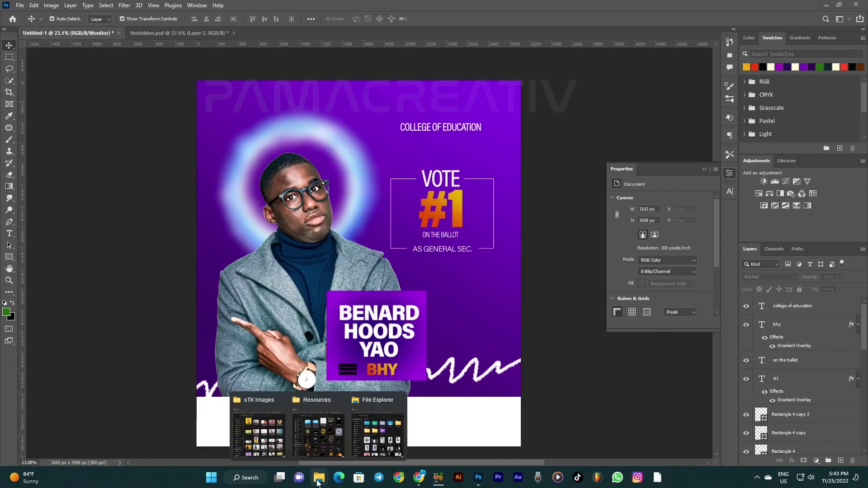
# Step: Place the college logo on the poster and Magic-Erase its white background and ring
pyautogui.click(371, 446)
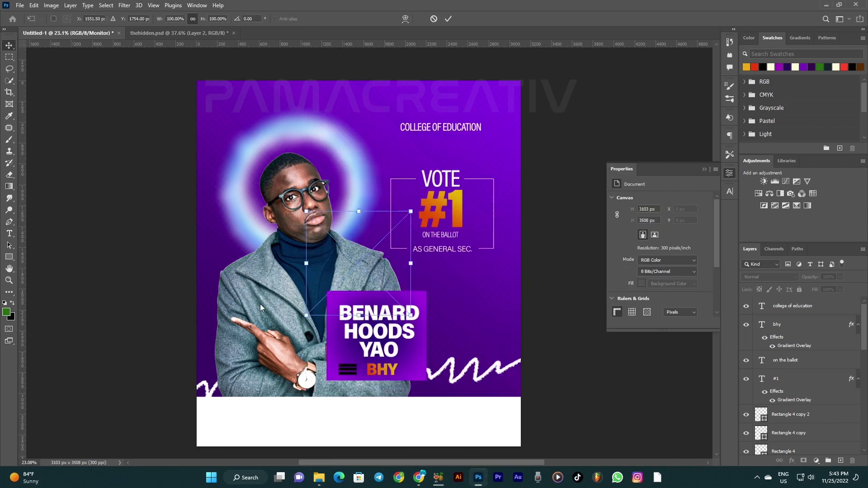
pyautogui.moveTo(387, 340); pyautogui.dragTo(259, 304)
pyautogui.press('e')
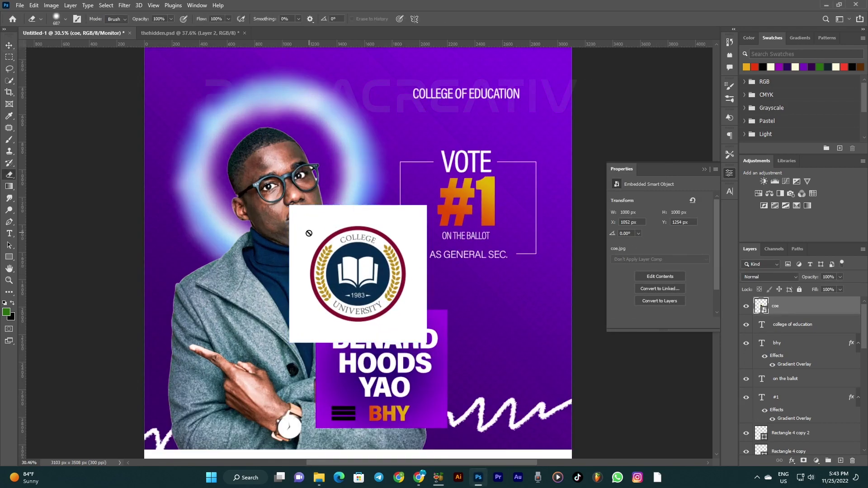
pyautogui.rightClick(13, 175)
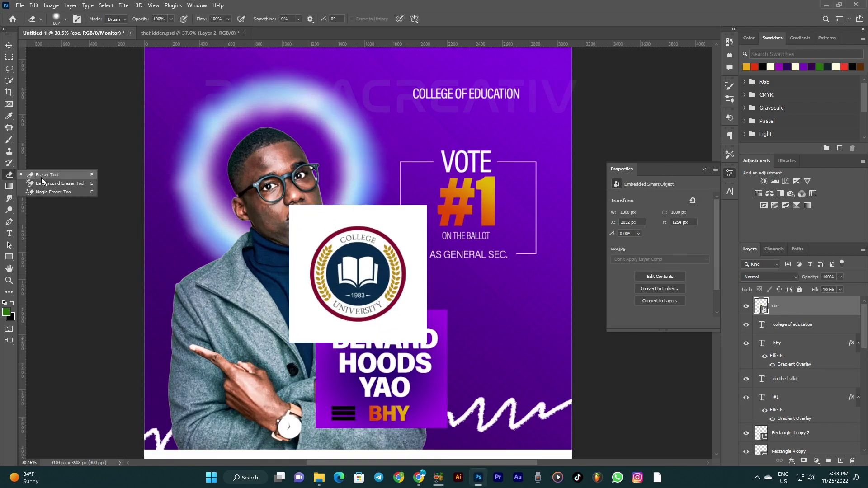
pyautogui.click(40, 189)
pyautogui.click(317, 227)
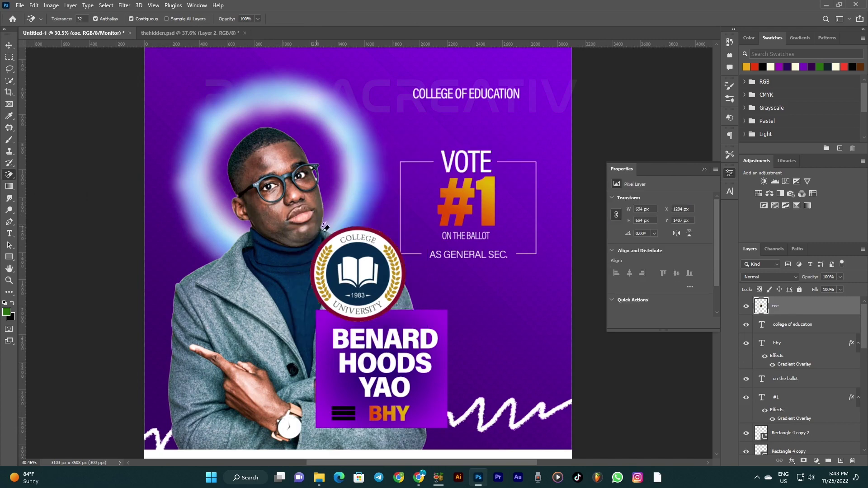
pyautogui.scroll(3, 359, 228)
pyautogui.click(401, 244)
pyautogui.scroll(1, 346, 238)
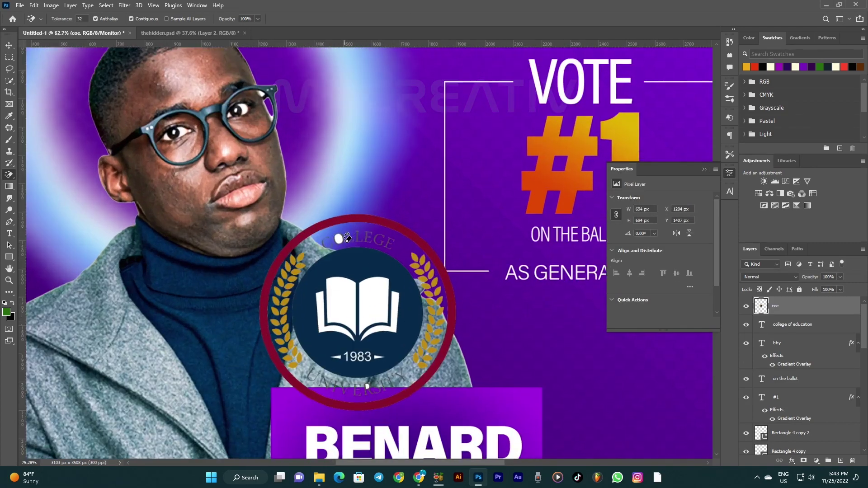
pyautogui.scroll(3, 340, 236)
pyautogui.click(334, 237)
pyautogui.scroll(-4, 334, 237)
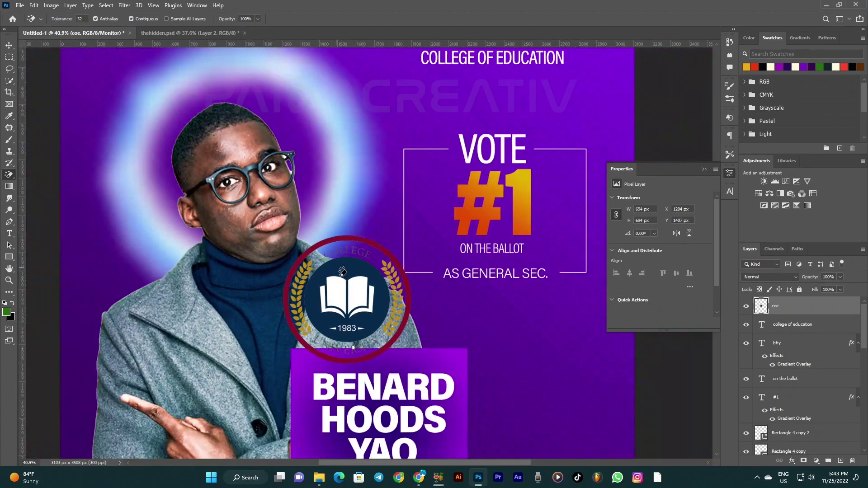
pyautogui.scroll(-2, 350, 296)
pyautogui.scroll(3, 339, 293)
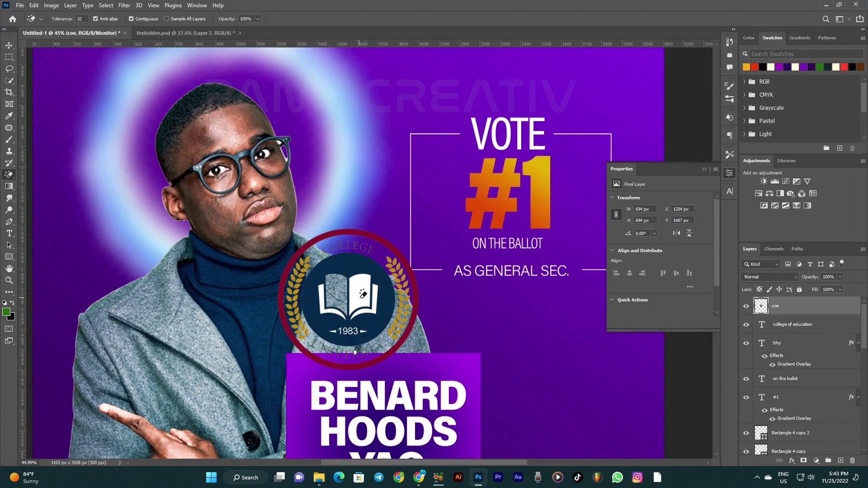
# Step: Erase the white book pages and arrow beside 1983, undoing the over-erasures
pyautogui.click(363, 294)
pyautogui.click(375, 304)
pyautogui.click(322, 299)
pyautogui.scroll(2, 322, 298)
pyautogui.scroll(2, 323, 298)
pyautogui.scroll(2, 341, 326)
pyautogui.click(341, 328)
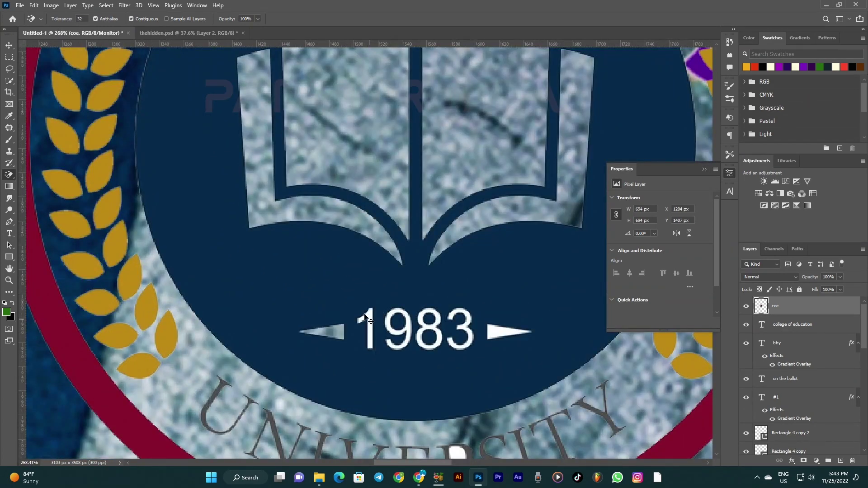
pyautogui.scroll(-2, 362, 313)
pyautogui.hotkey('ctrl', 'z')
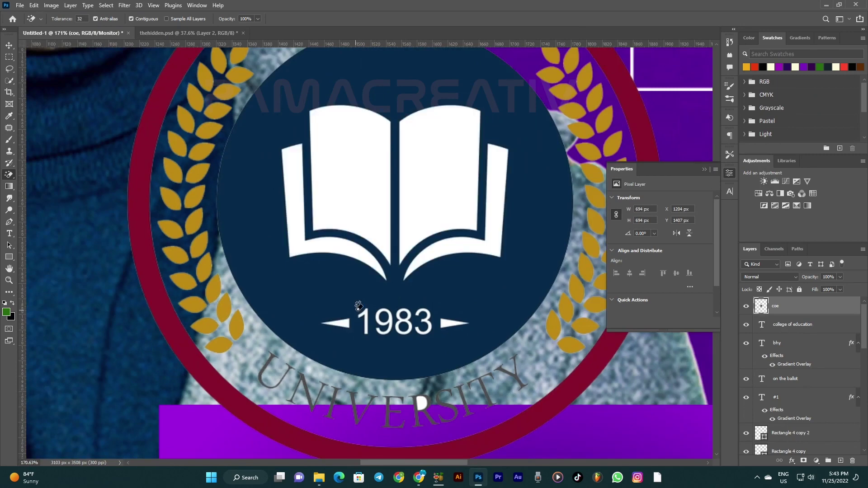
pyautogui.hotkey('ctrl', 'z')
pyautogui.hotkey('ctrl', 'z')
pyautogui.hotkey('ctrl', 'shift', 'z')
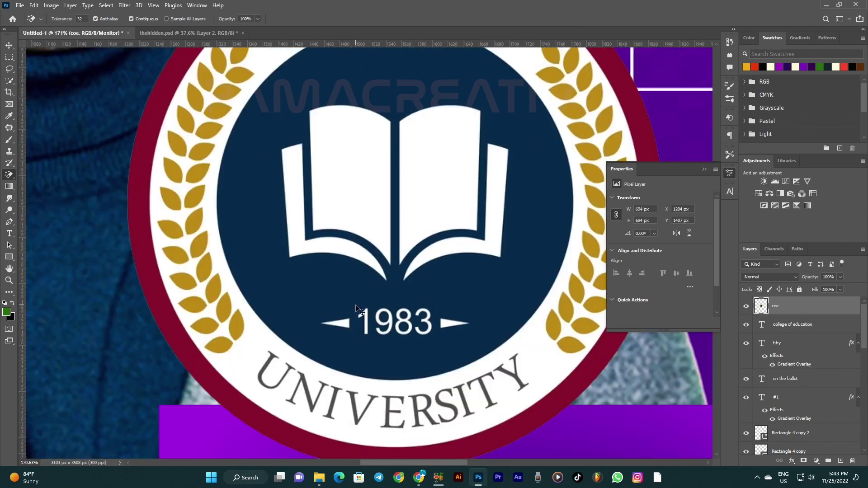
# Step: Move the logo to the top of the poster
pyautogui.scroll(-1, 362, 311)
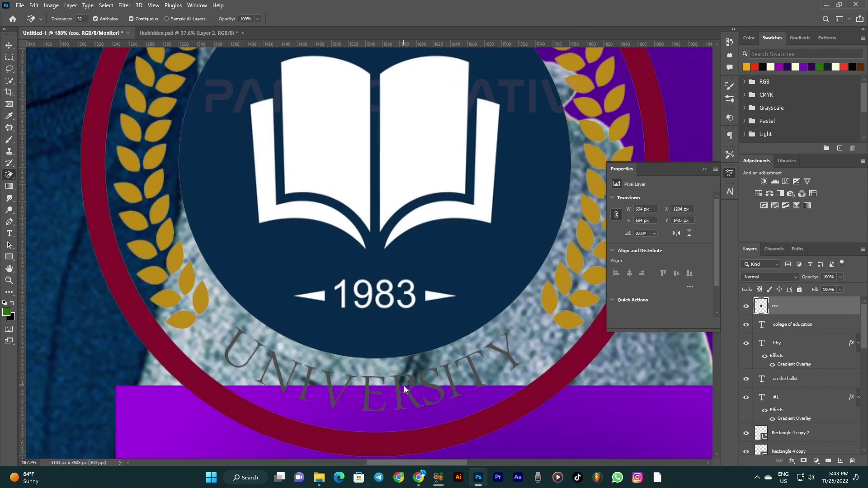
pyautogui.scroll(-1, 389, 271)
pyautogui.scroll(-1, 341, 239)
pyautogui.scroll(-2, 342, 244)
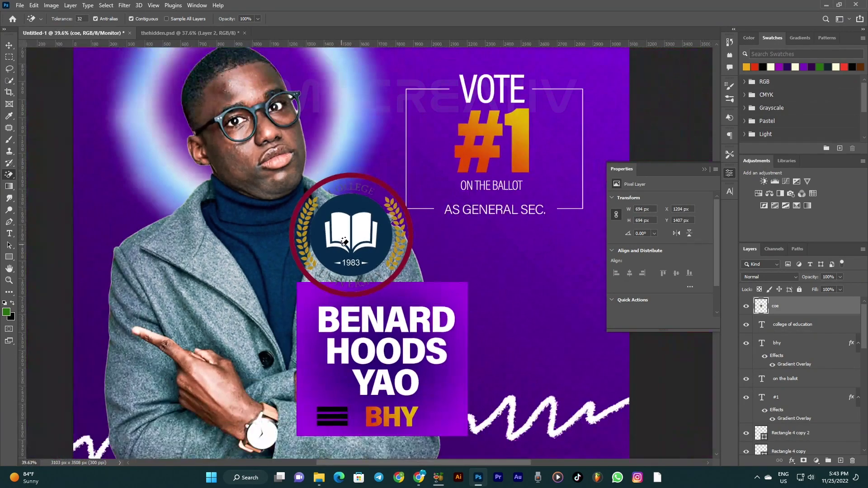
pyautogui.scroll(-1, 341, 249)
pyautogui.press('v')
pyautogui.scroll(-1, 341, 253)
pyautogui.moveTo(341, 253); pyautogui.dragTo(406, 129)
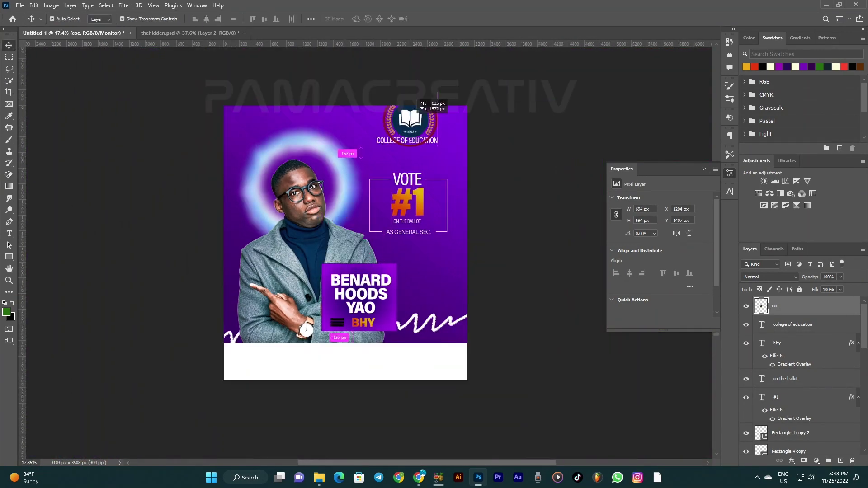
# Step: Shrink the college logo to about 38%
pyautogui.moveTo(410, 94)
pyautogui.mouseDown()
pyautogui.moveTo(410, 126)
pyautogui.moveTo(406, 117)
pyautogui.mouseUp()
pyautogui.scroll(1, 410, 126)
pyautogui.press('Return')
pyautogui.scroll(2, 416, 136)
pyautogui.scroll(-2, 430, 161)
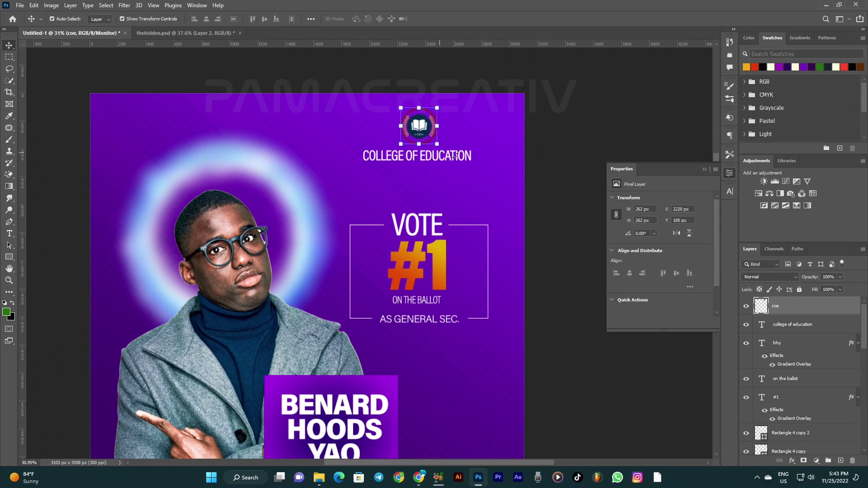
pyautogui.scroll(1, 442, 153)
# Step: Scale the COLLEGE OF EDUCATION text to 75% and centre it beneath the logo
pyautogui.moveTo(442, 153); pyautogui.dragTo(449, 155)
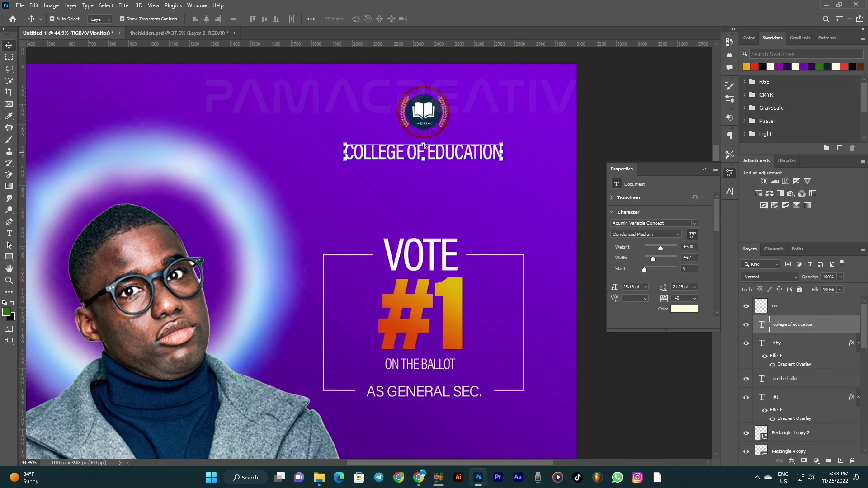
pyautogui.moveTo(503, 149); pyautogui.dragTo(442, 154)
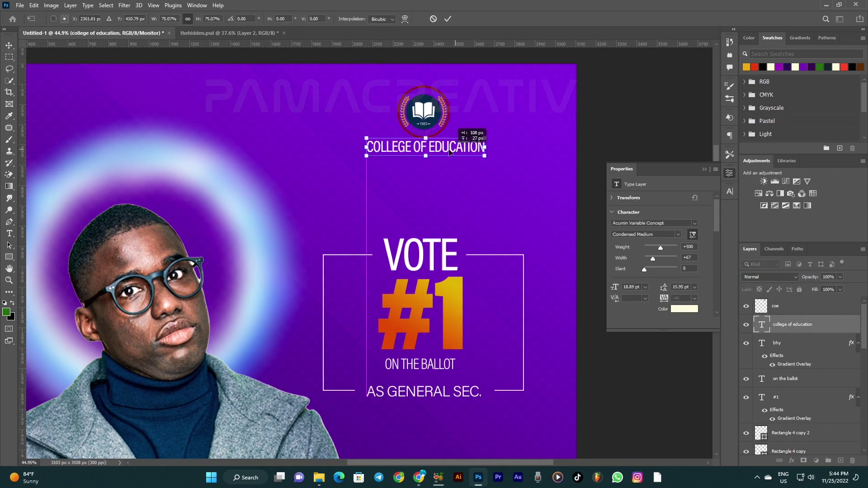
pyautogui.moveTo(442, 154); pyautogui.dragTo(453, 156)
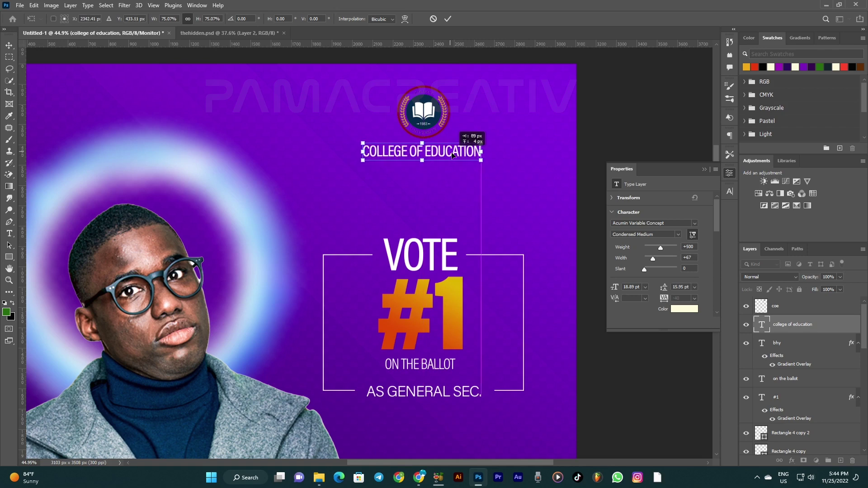
pyautogui.moveTo(454, 157); pyautogui.dragTo(453, 156)
pyautogui.press('Up')
pyautogui.press('Up')
pyautogui.press('Up')
pyautogui.press('Return')
pyautogui.scroll(-5, 407, 213)
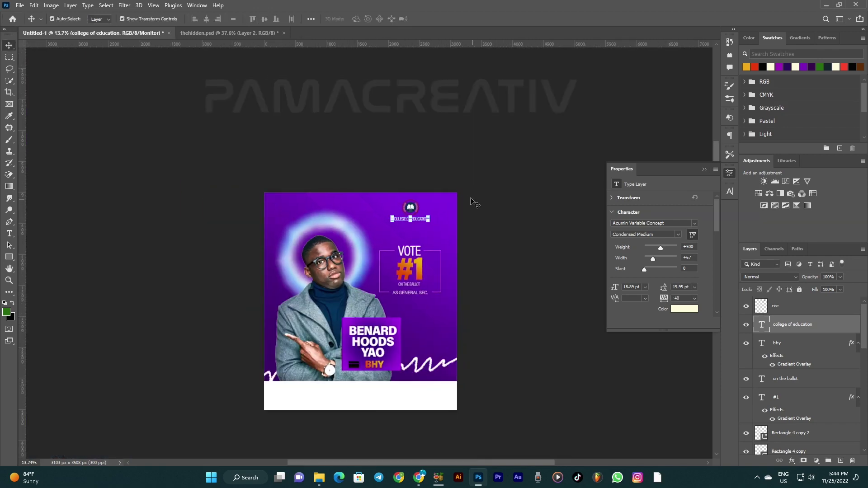
pyautogui.scroll(2, 408, 219)
# Step: Move the logo and text together to sit centred above the VOTE box
pyautogui.moveTo(410, 202)
pyautogui.mouseDown()
pyautogui.moveTo(422, 225)
pyautogui.moveTo(413, 216)
pyautogui.mouseUp()
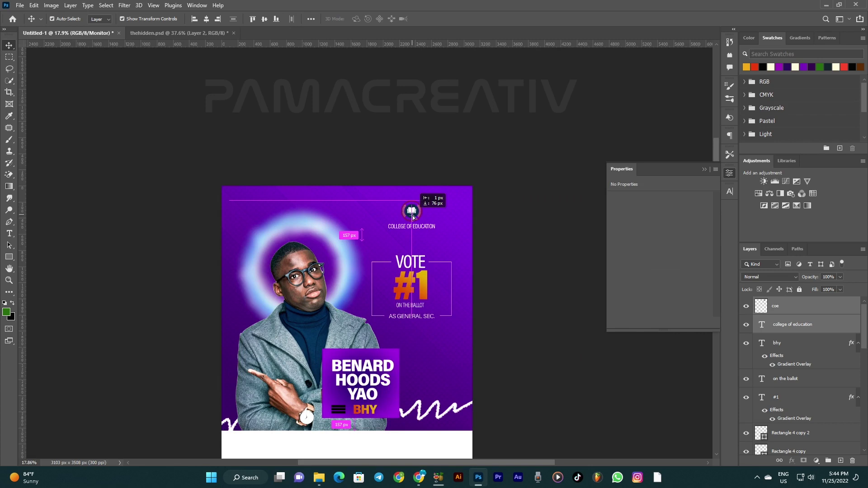
pyautogui.moveTo(413, 217); pyautogui.dragTo(415, 227)
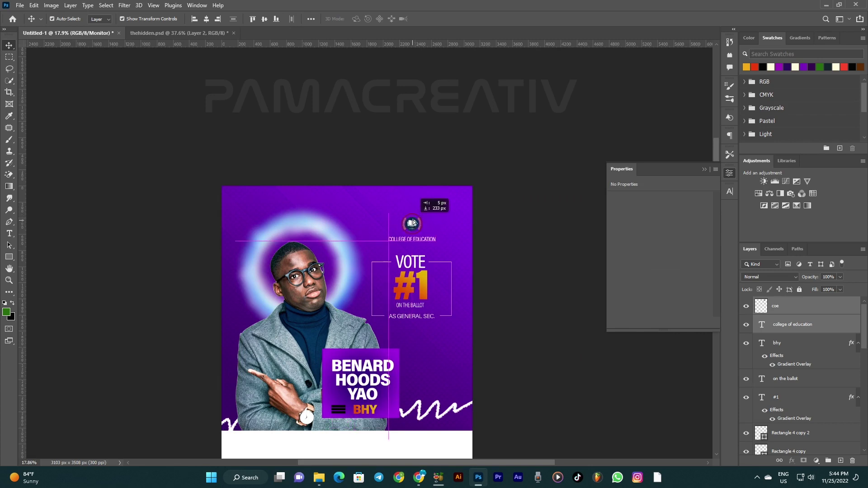
pyautogui.moveTo(416, 227)
pyautogui.mouseDown()
pyautogui.moveTo(420, 221)
pyautogui.moveTo(411, 222)
pyautogui.mouseUp()
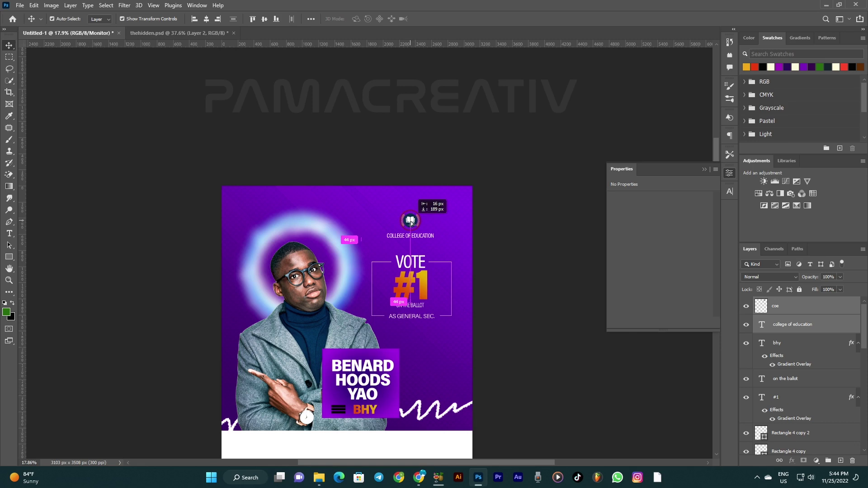
pyautogui.click(504, 242)
pyautogui.scroll(2, 414, 382)
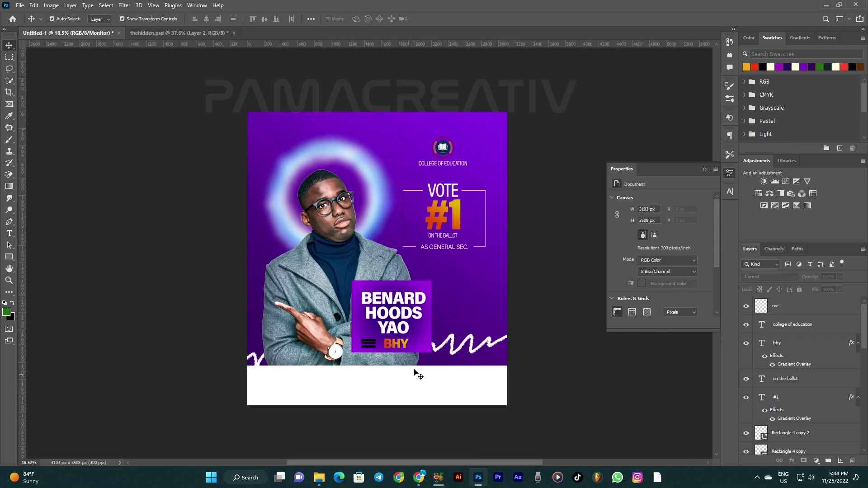
pyautogui.scroll(2, 464, 302)
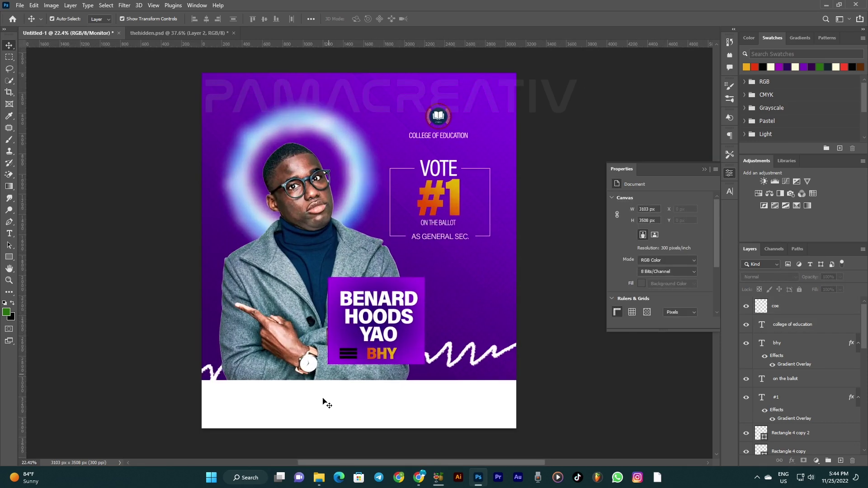
# Step: Draw a long bar across the bottom white strip with a dark purple 2e0277 overlay
pyautogui.click(10, 257)
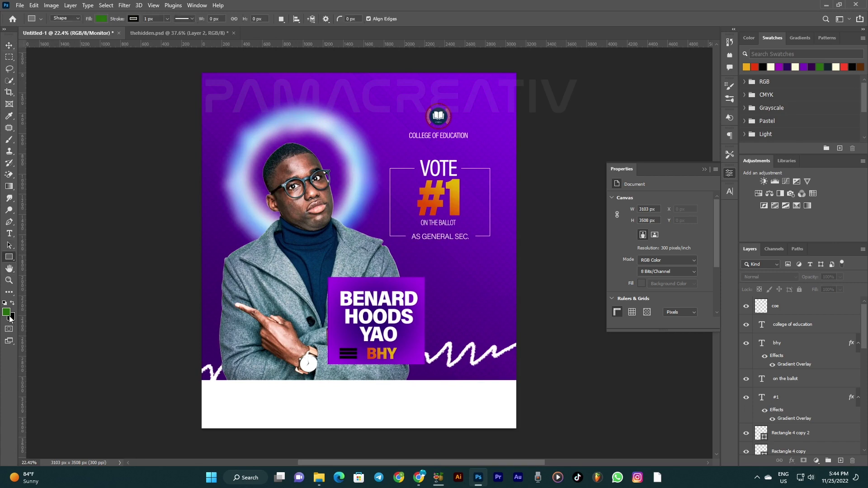
pyautogui.moveTo(229, 397); pyautogui.dragTo(374, 411)
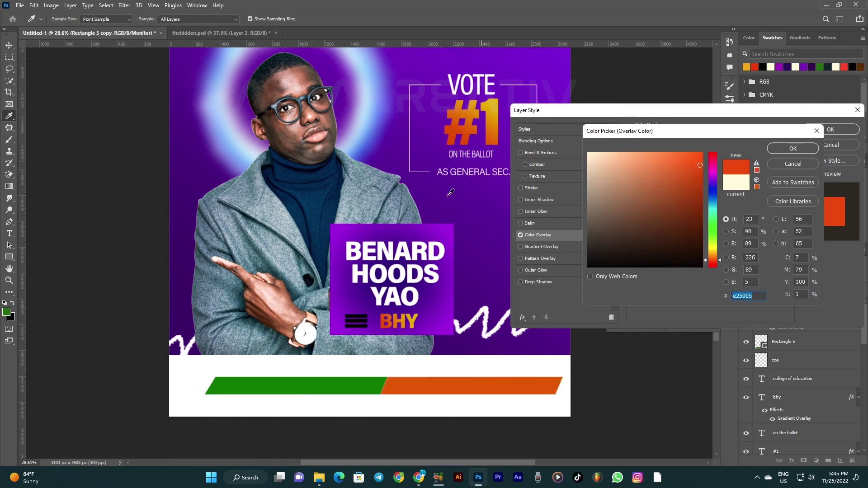
pyautogui.click(787, 67)
pyautogui.click(796, 150)
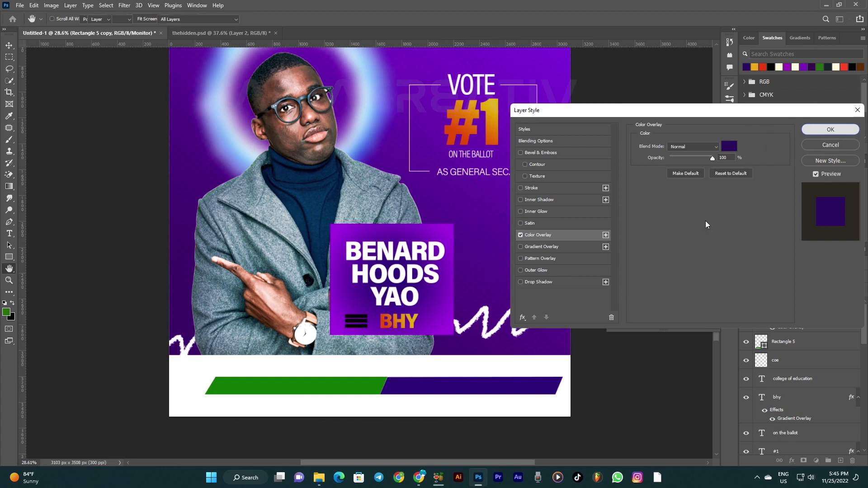
pyautogui.press('Return')
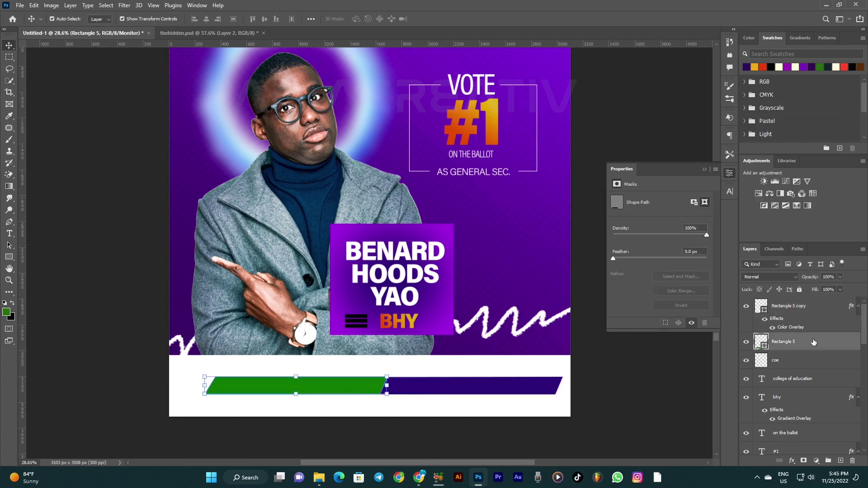
# Step: Give the green bar a bright purple Color Overlay
pyautogui.doubleClick(463, 266)
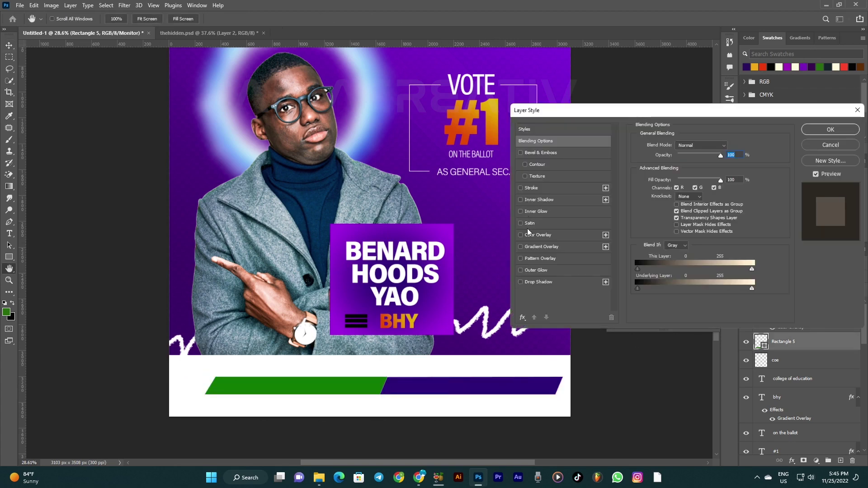
pyautogui.click(540, 234)
pyautogui.click(729, 146)
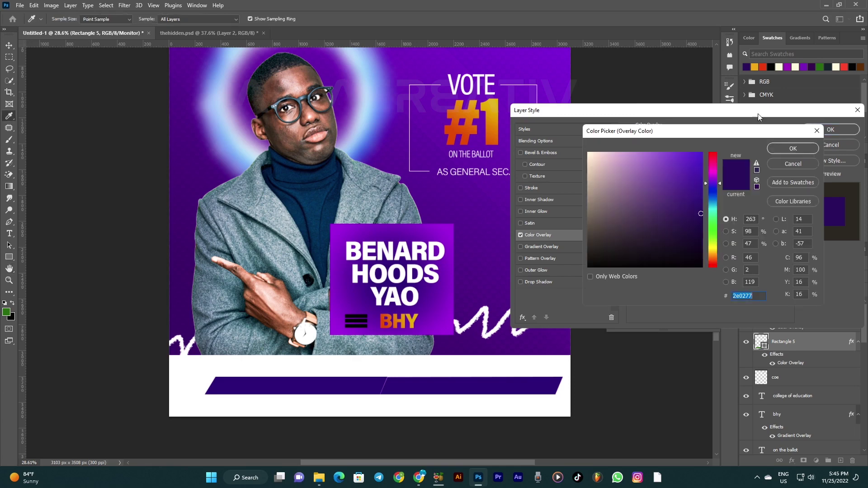
pyautogui.click(788, 67)
pyautogui.click(792, 149)
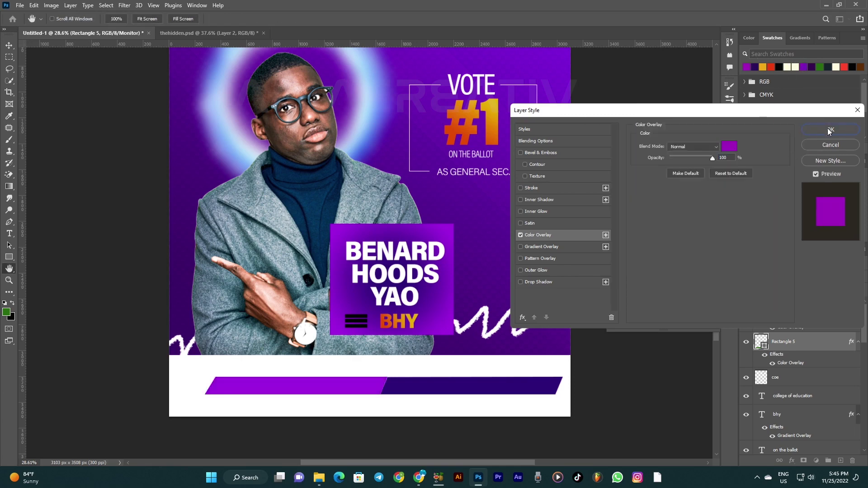
pyautogui.click(830, 130)
# Step: Delete the dark purple bar and duplicate the bright purple bar to its right
pyautogui.press('v')
pyautogui.scroll(3, 387, 377)
pyautogui.hotkey('ctrl', 'j')
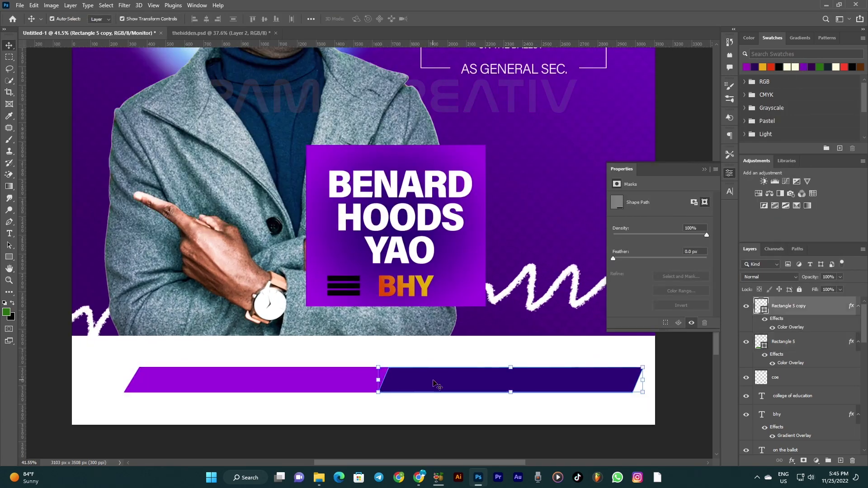
pyautogui.scroll(-3, 337, 401)
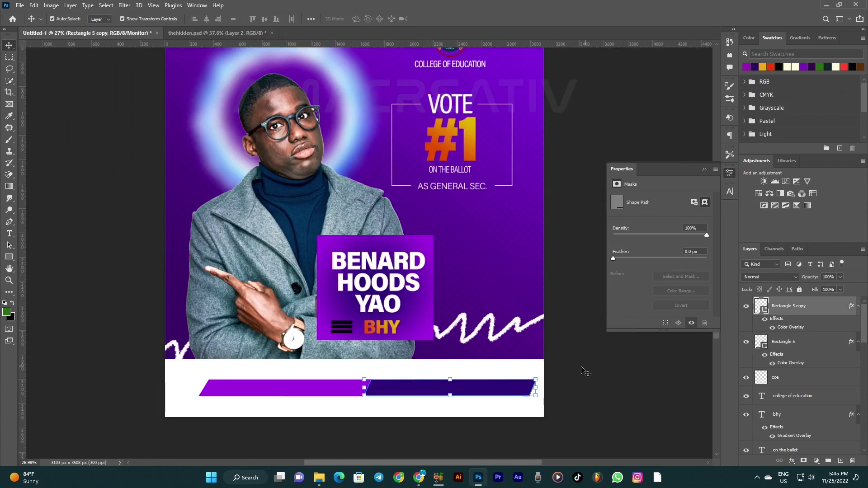
pyautogui.scroll(3, 398, 405)
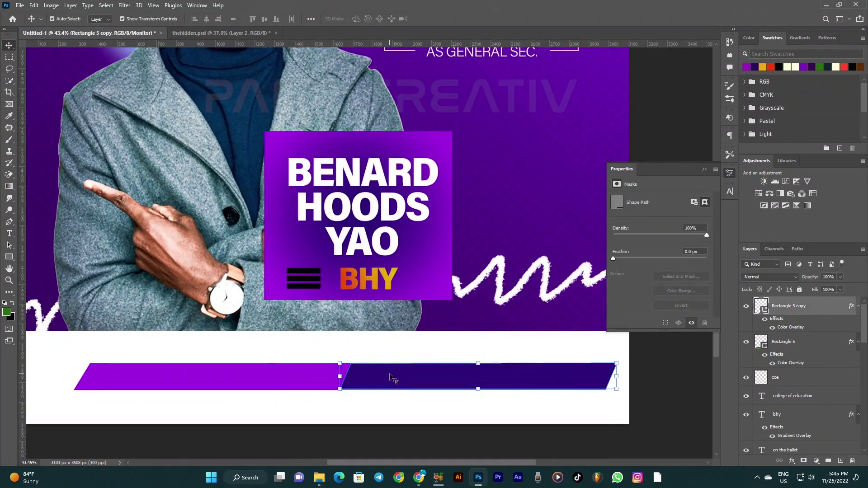
pyautogui.press('Delete')
pyautogui.moveTo(252, 385); pyautogui.dragTo(542, 388)
# Step: Position the bar copy about 120 px left to form the right half
pyautogui.rightClick(542, 386)
pyautogui.click(513, 375)
pyautogui.rightClick(514, 376)
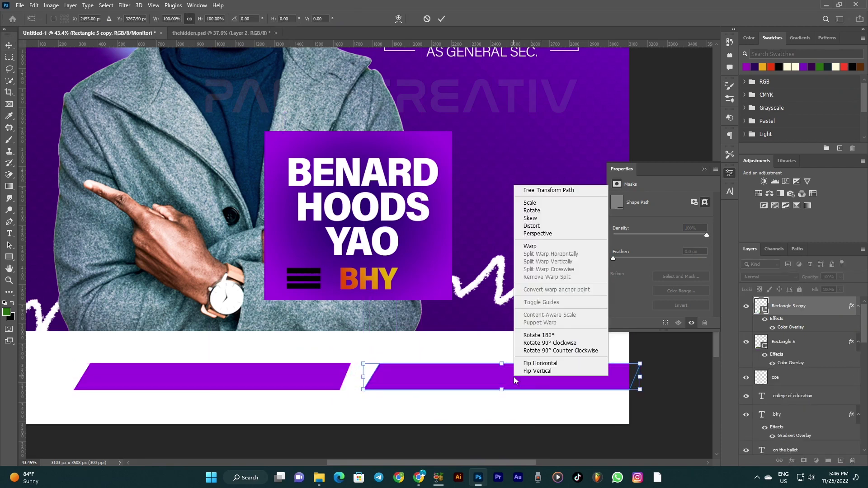
pyautogui.click(549, 342)
pyautogui.hotkey('ctrl', 'z')
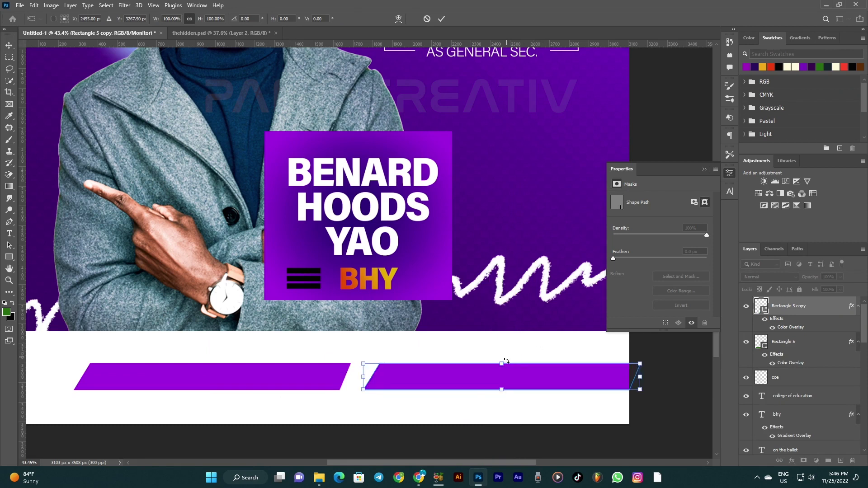
pyautogui.rightClick(503, 371)
pyautogui.press('Escape')
pyautogui.moveTo(444, 384); pyautogui.dragTo(422, 379)
pyautogui.press('Return')
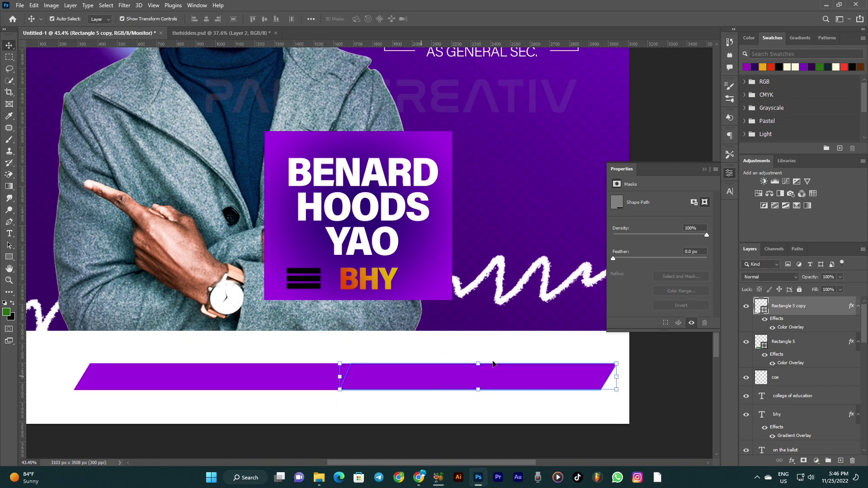
# Step: Give the right half a dark purple Color Overlay and fit the poster on screen
pyautogui.doubleClick(828, 312)
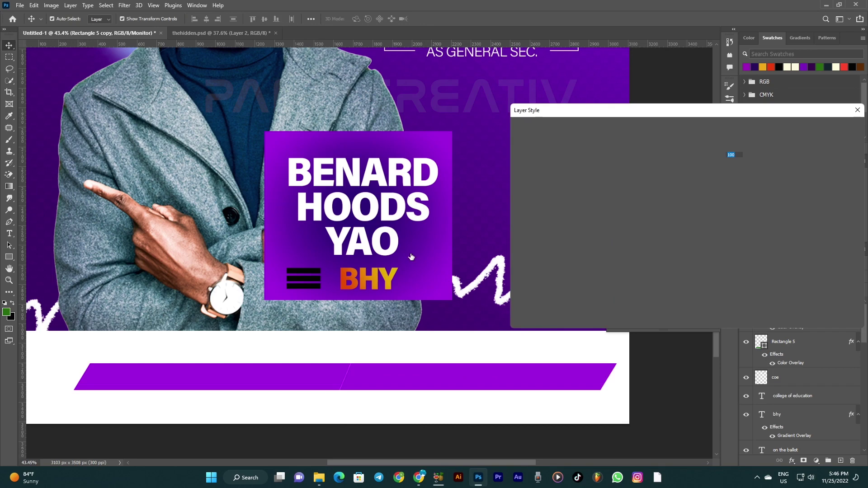
pyautogui.click(538, 235)
pyautogui.click(729, 147)
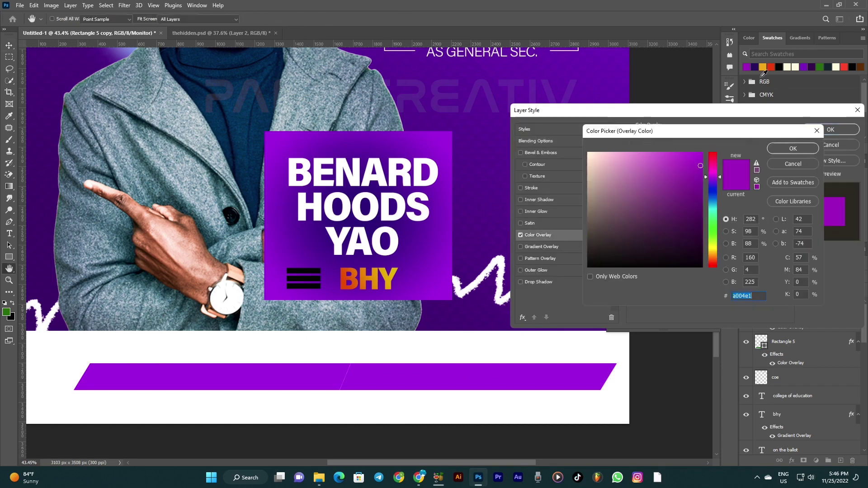
pyautogui.click(755, 67)
pyautogui.click(809, 147)
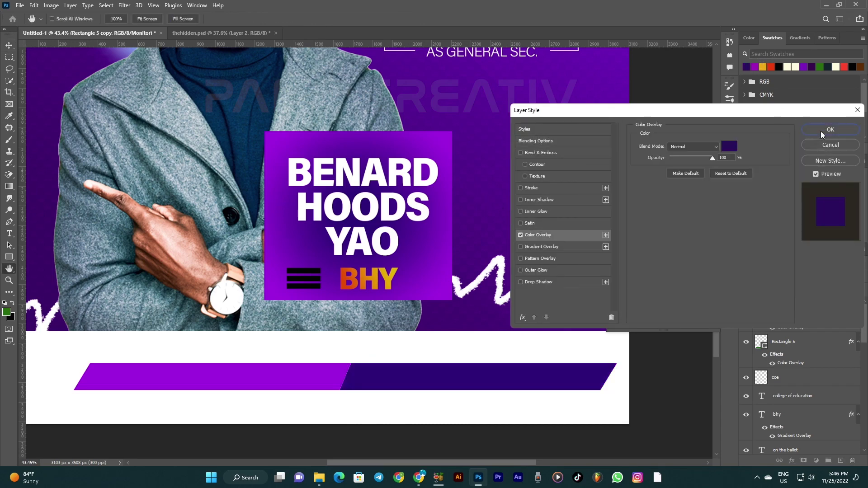
pyautogui.click(820, 130)
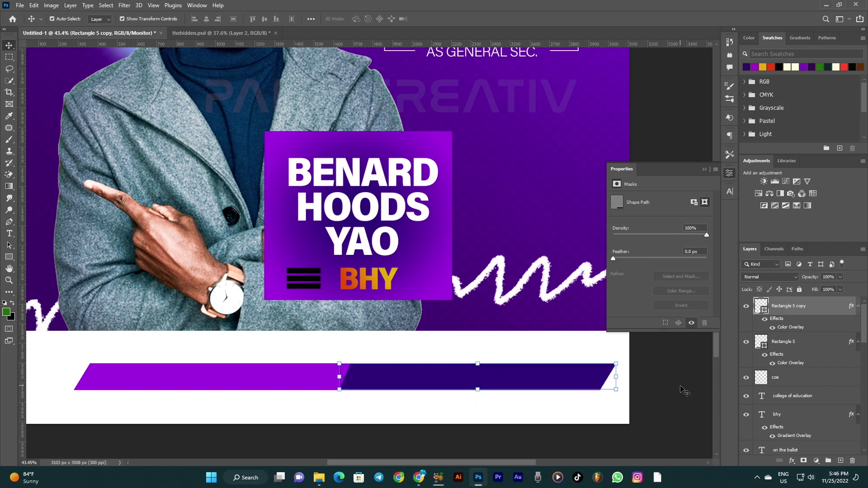
pyautogui.hotkey('ctrl', '0')
pyautogui.click(492, 404)
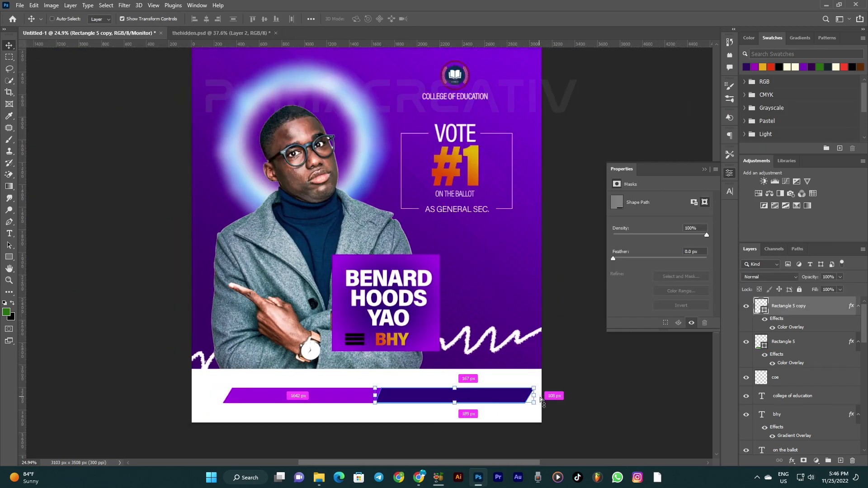
pyautogui.scroll(2, 520, 391)
pyautogui.click(519, 391)
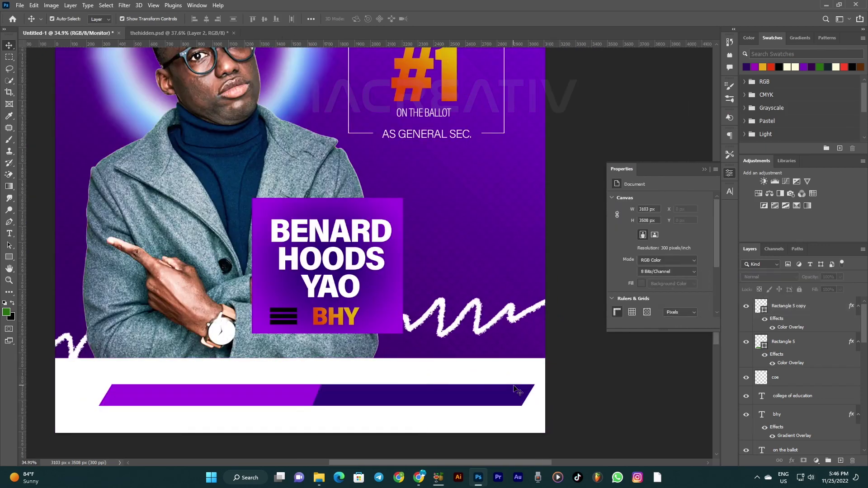
# Step: Rasterize the bar's right-half layer and erase its slanted right end to make it square
pyautogui.press('m')
pyautogui.moveTo(519, 378); pyautogui.dragTo(537, 415)
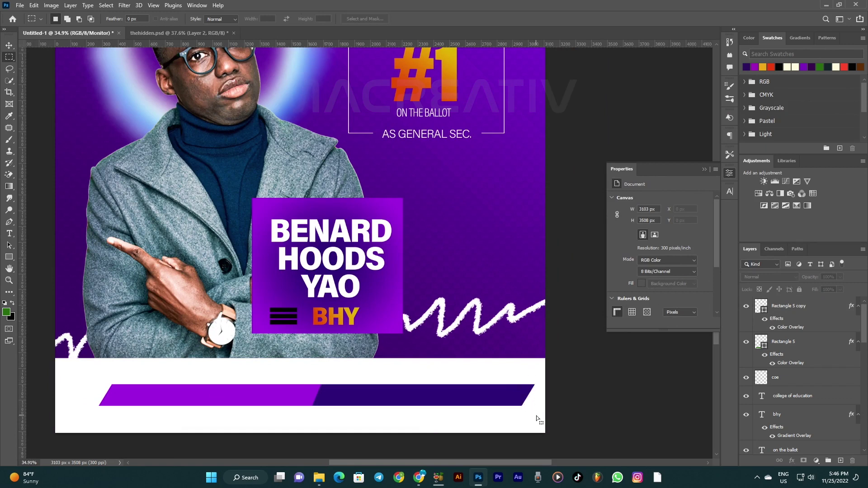
pyautogui.press('e')
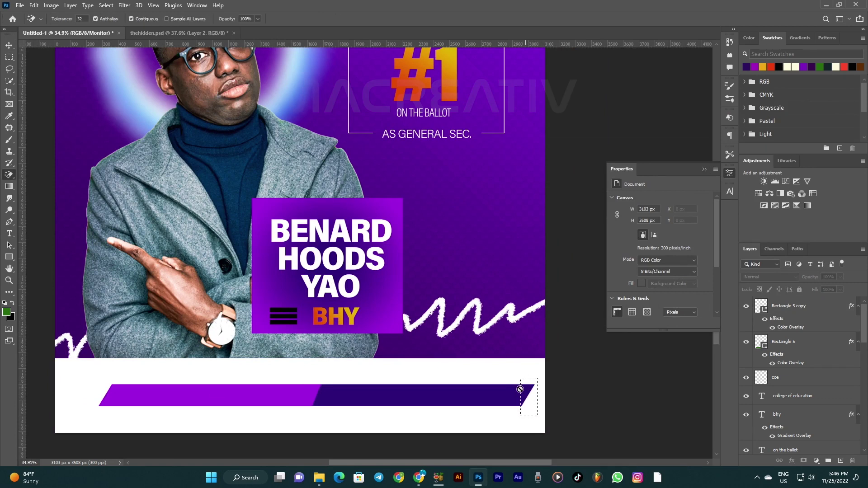
pyautogui.rightClick(3, 177)
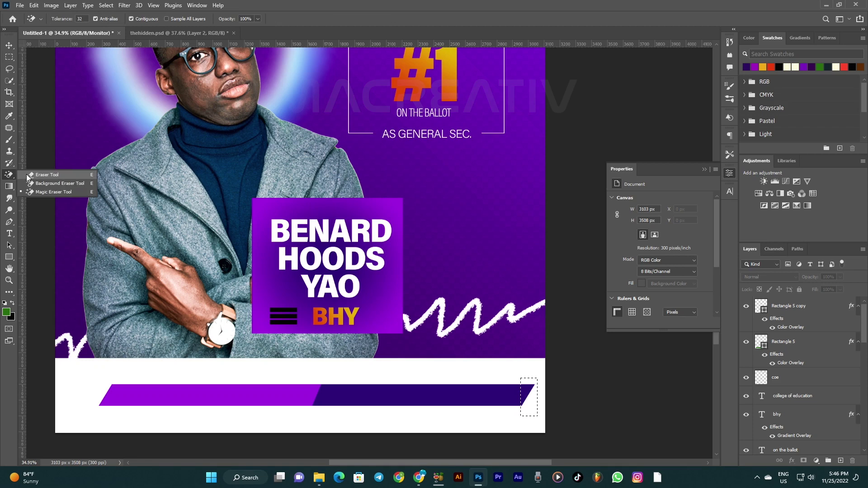
pyautogui.click(32, 174)
pyautogui.click(803, 318)
pyautogui.click(525, 389)
pyautogui.press('Return')
pyautogui.moveTo(525, 391); pyautogui.dragTo(522, 459)
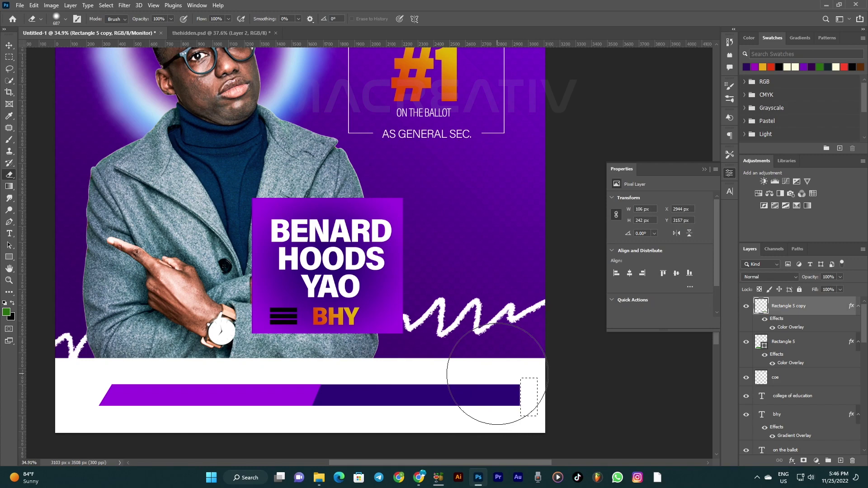
# Step: Erase the slanted left end of the bar's left-half layer so it is square
pyautogui.press('m')
pyautogui.scroll(-2, 461, 342)
pyautogui.scroll(-2, 461, 342)
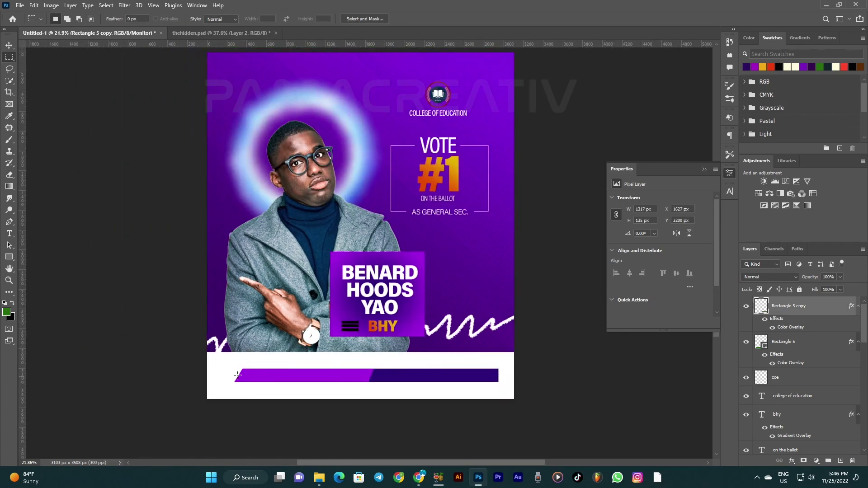
pyautogui.scroll(2, 243, 376)
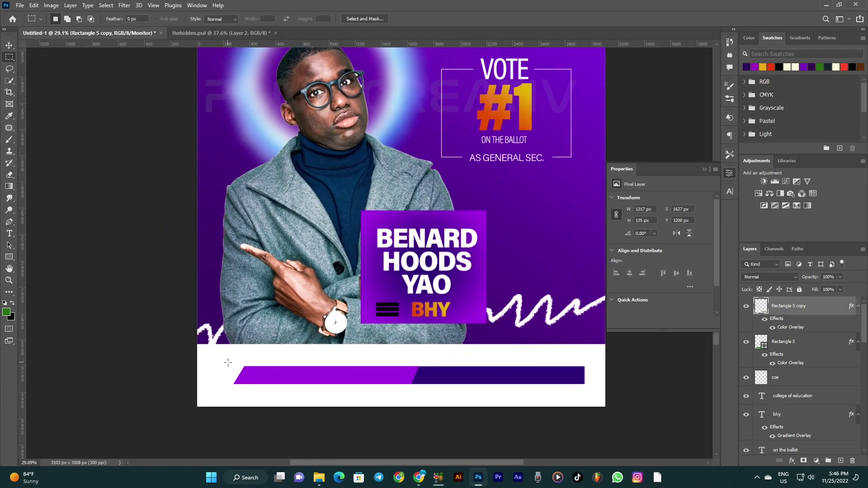
pyautogui.moveTo(229, 360); pyautogui.dragTo(245, 394)
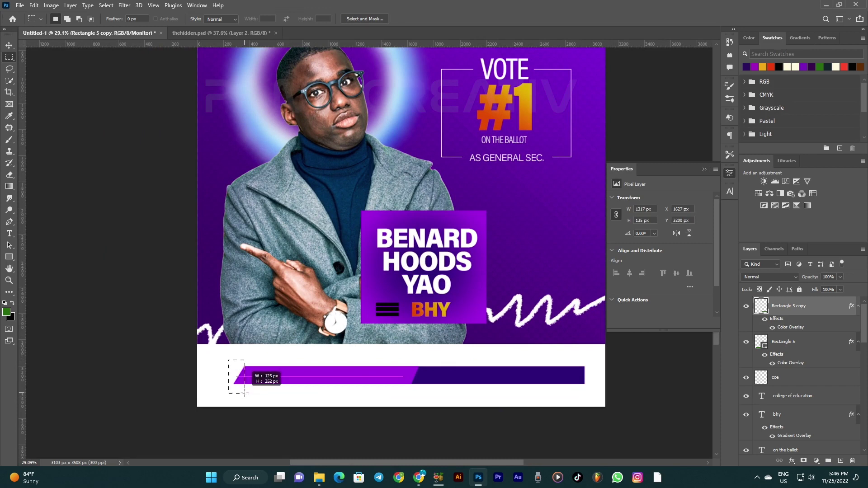
pyautogui.click(794, 346)
pyautogui.press('e')
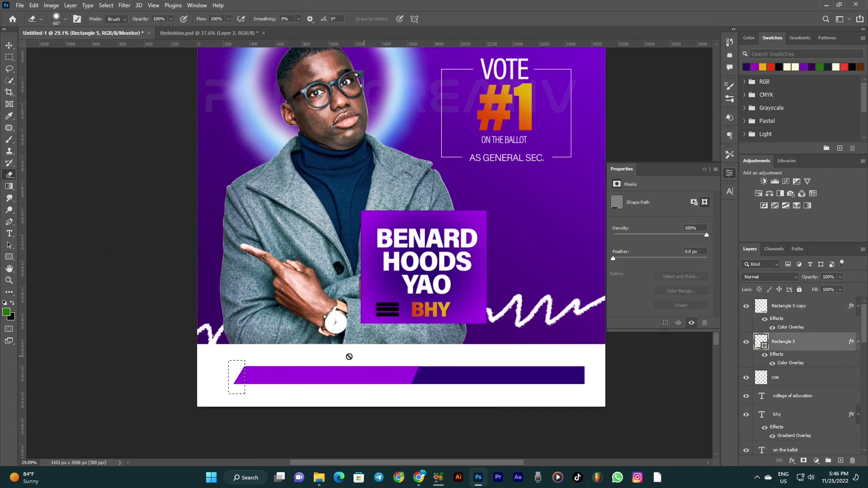
pyautogui.click(240, 375)
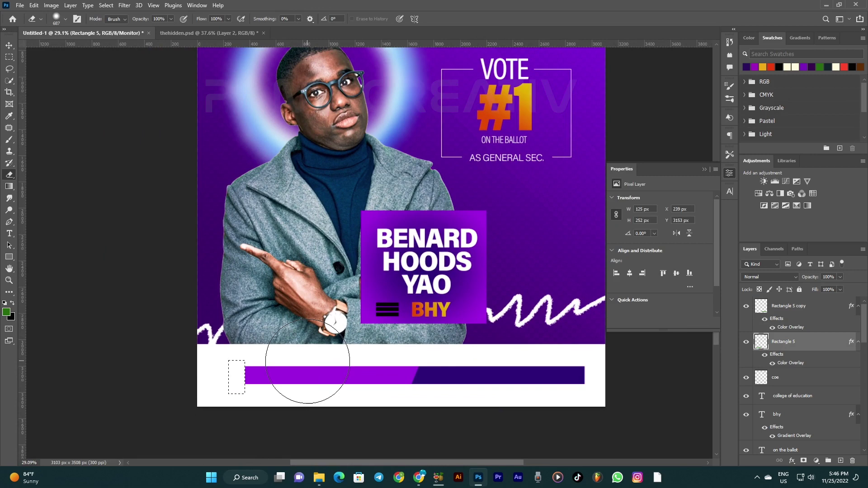
pyautogui.press('m')
pyautogui.scroll(-2, 320, 395)
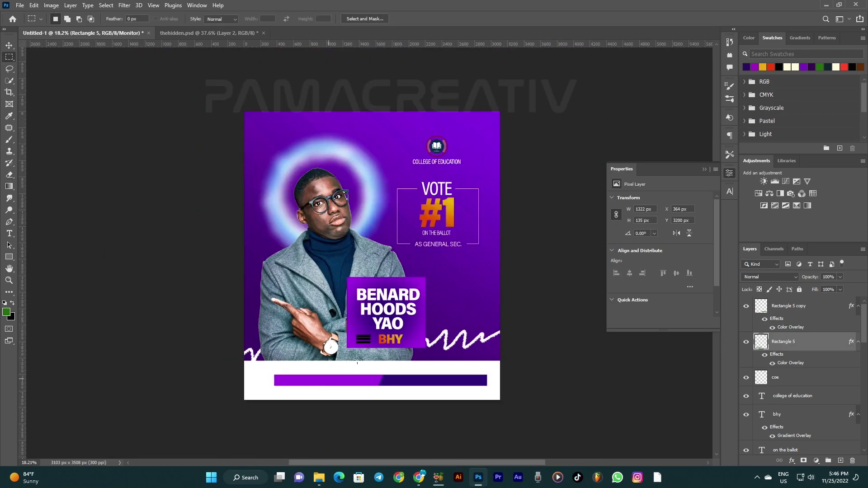
pyautogui.scroll(-2, 320, 394)
pyautogui.scroll(2, 402, 390)
# Step: Lock the white bottom strip layer, Rectangle 1, in place
pyautogui.press('v')
pyautogui.scroll(2, 400, 390)
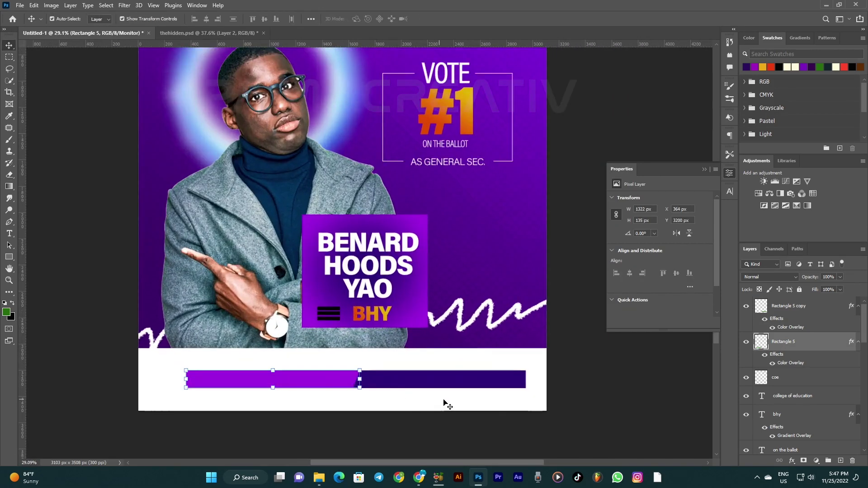
pyautogui.click(289, 398)
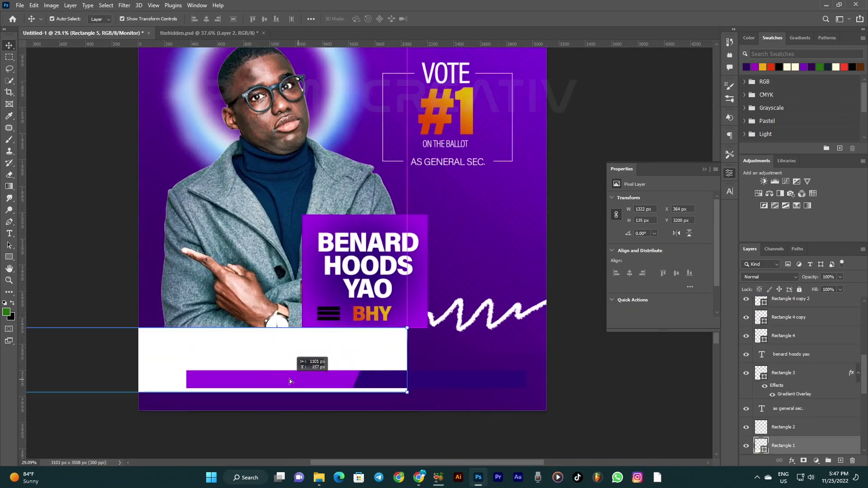
pyautogui.click(800, 289)
# Step: Shrink the two-tone bar to about 2032 px wide, centred in the white strip
pyautogui.click(253, 380)
pyautogui.scroll(1, 308, 369)
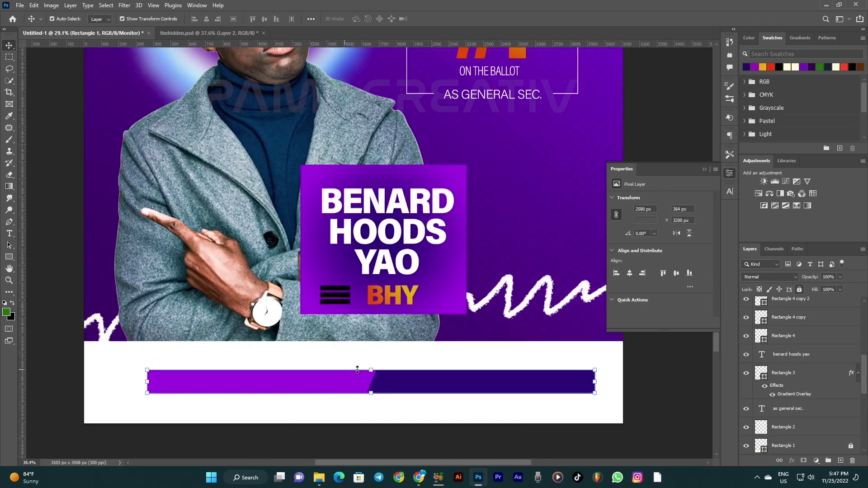
pyautogui.moveTo(371, 370); pyautogui.dragTo(399, 381)
pyautogui.press('Return')
pyautogui.scroll(1, 379, 385)
pyautogui.scroll(1, 379, 384)
pyautogui.scroll(-3, 399, 381)
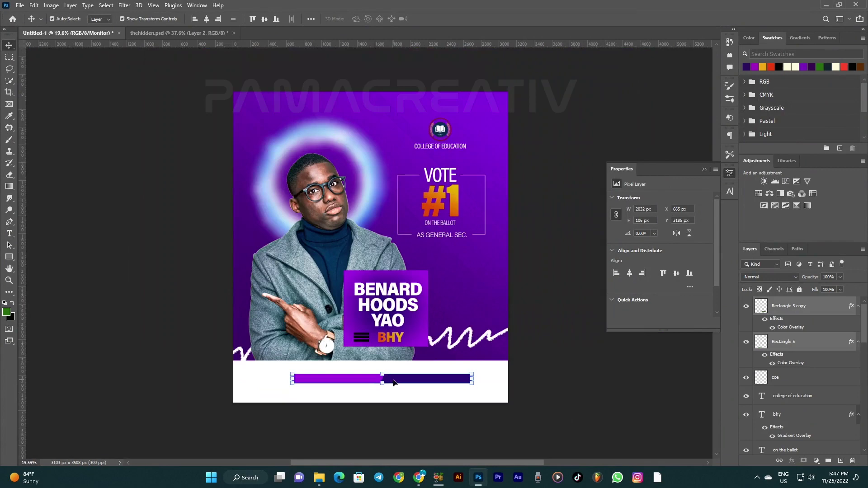
pyautogui.click(530, 348)
pyautogui.scroll(1, 414, 387)
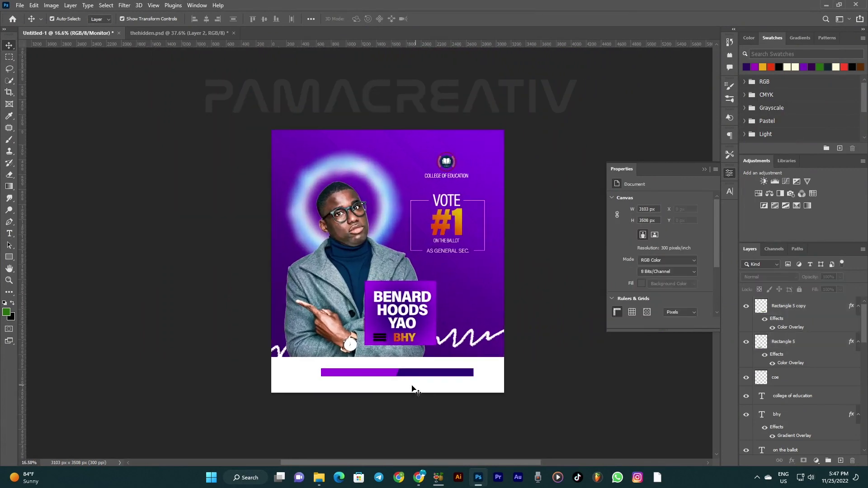
pyautogui.scroll(1, 411, 389)
pyautogui.scroll(1, 360, 387)
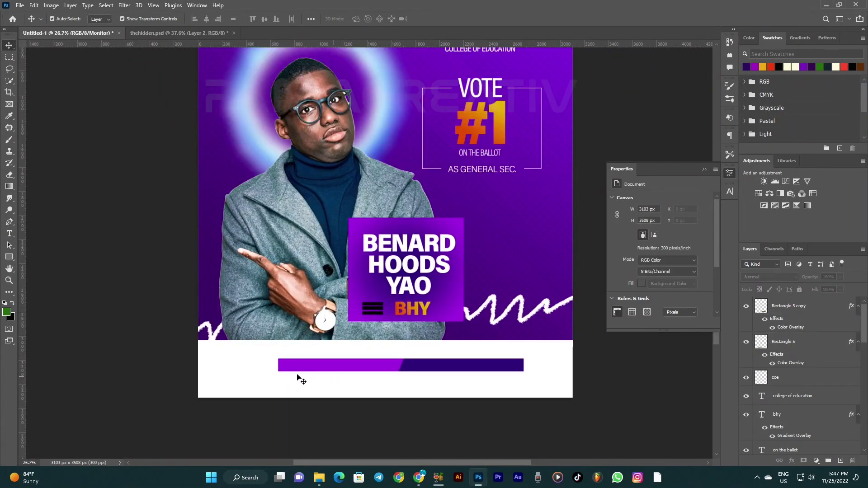
pyautogui.press('t')
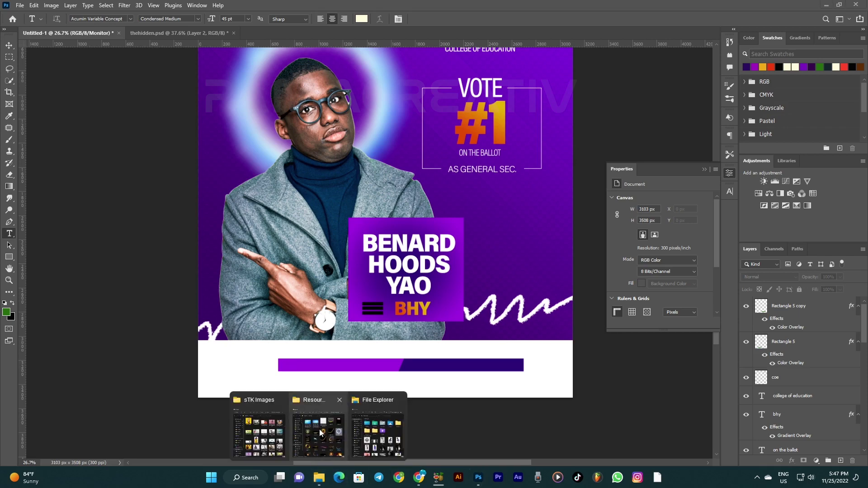
# Step: Browse to Desktop > Sample WKS and preview a sample SRC General Secretary flyer large
pyautogui.click(318, 432)
pyautogui.click(318, 477)
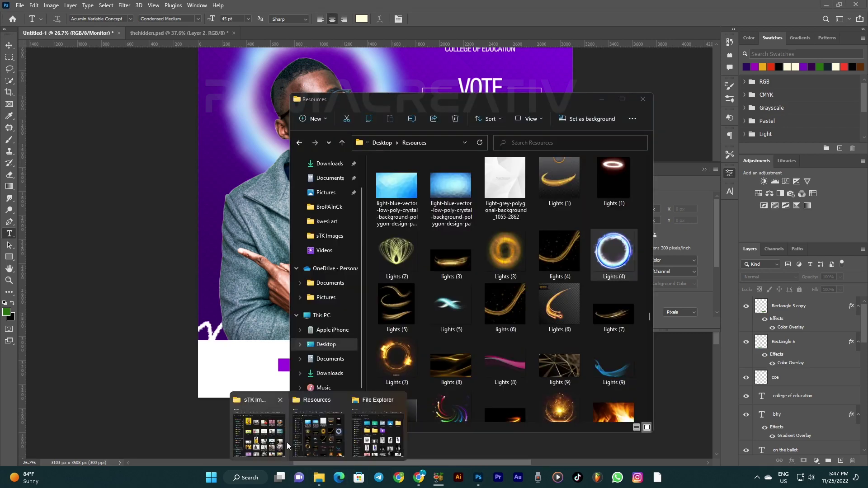
pyautogui.click(378, 432)
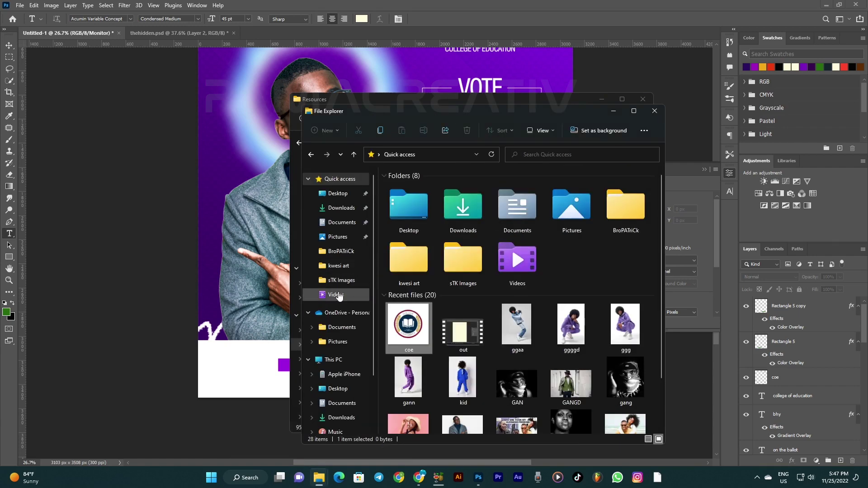
pyautogui.click(601, 98)
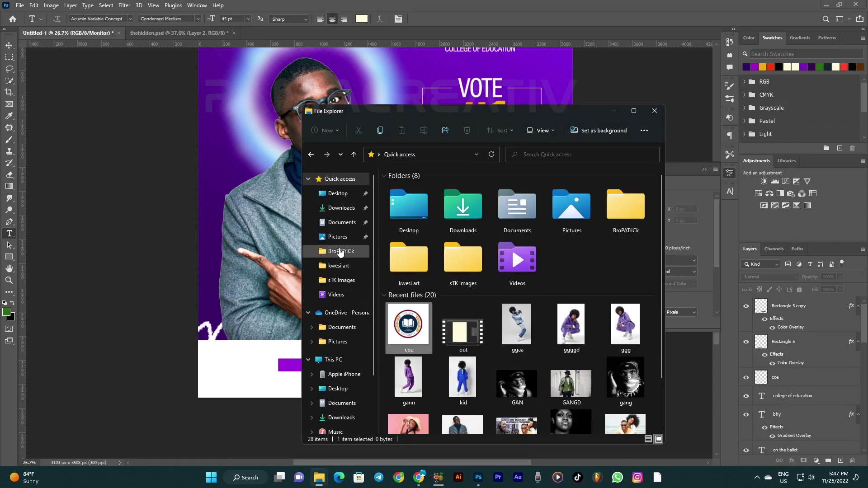
pyautogui.click(335, 193)
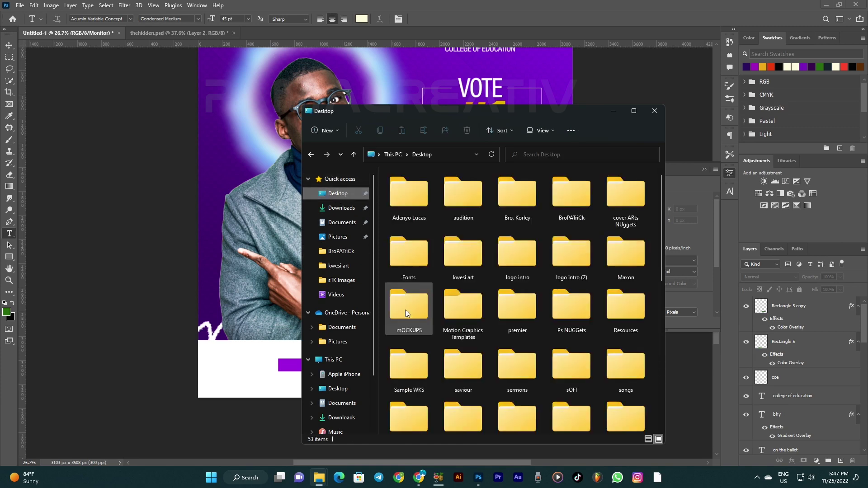
pyautogui.doubleClick(400, 368)
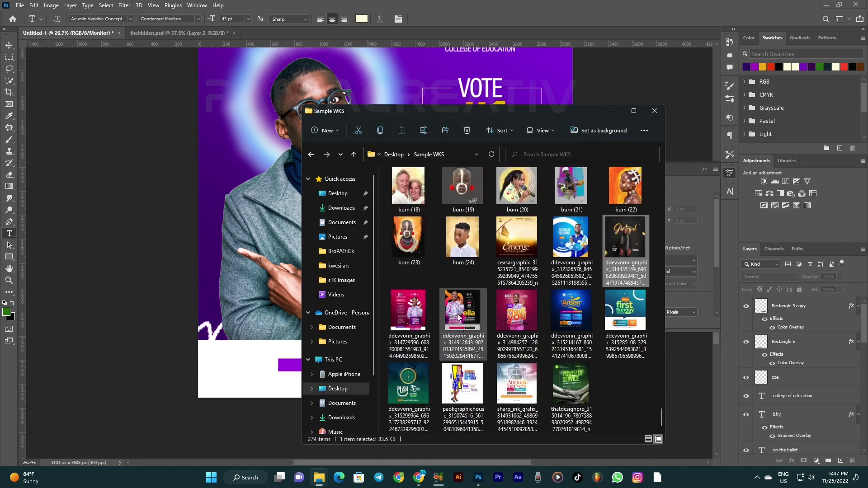
pyautogui.click(450, 314)
pyautogui.press('space')
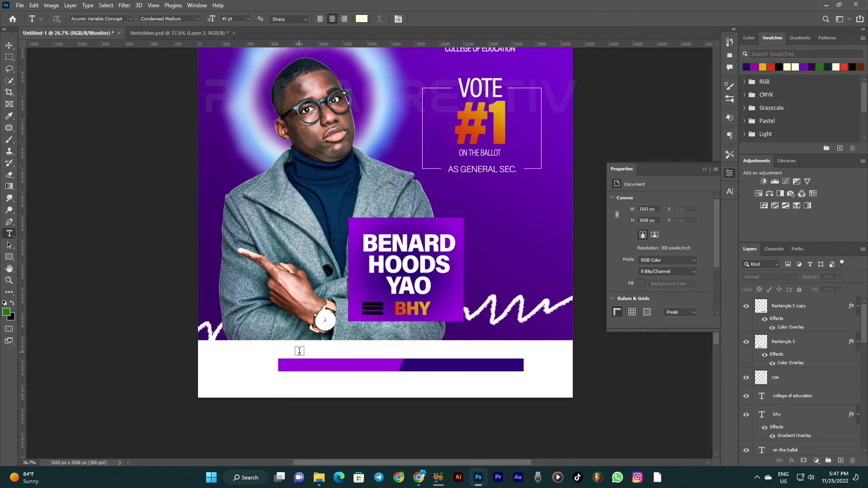
pyautogui.scroll(1, 271, 348)
pyautogui.click(271, 348)
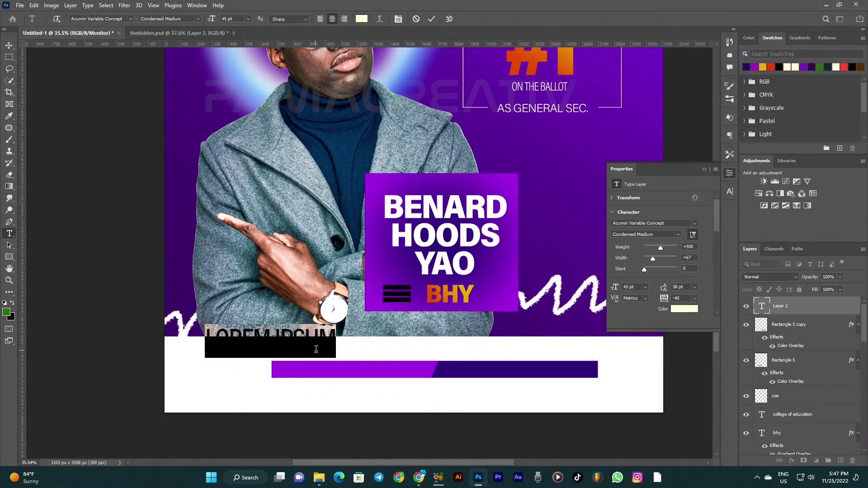
# Step: Add the slogan 'BHY FOR GENERAL SECETARY 2023 HOPEFUL' and move it into the white band
pyautogui.write('BUY')
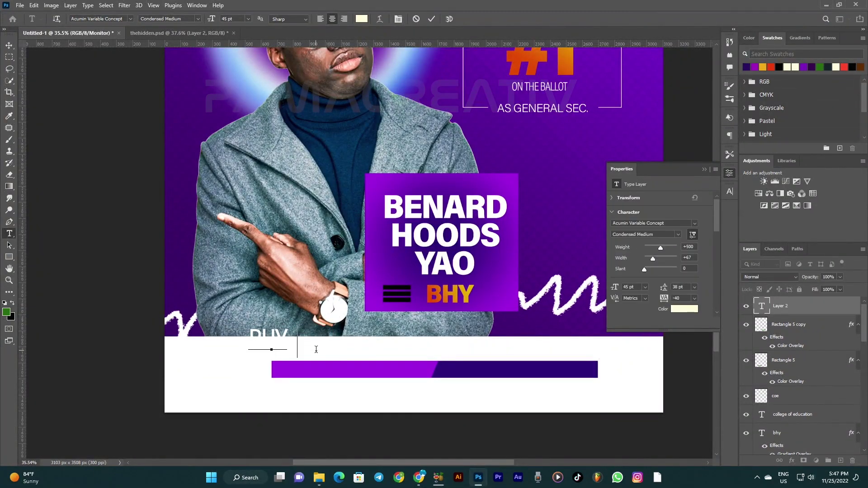
pyautogui.write(' FOR')
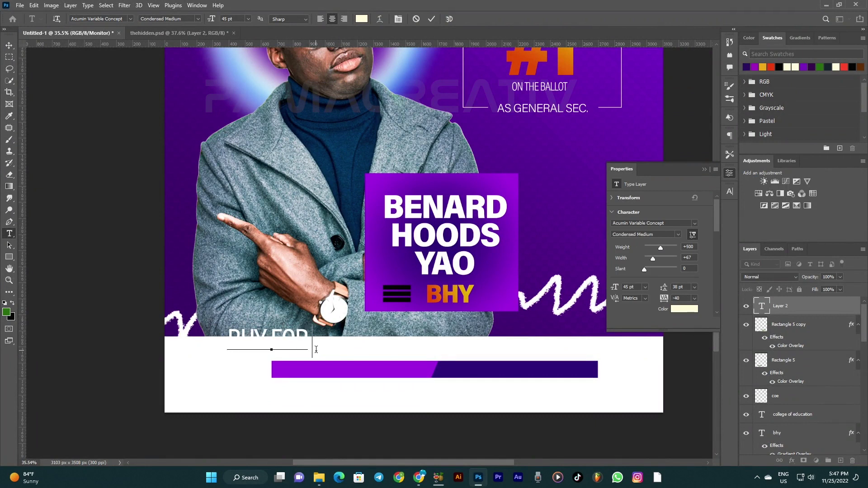
pyautogui.write(' GENERAL SECTARY')
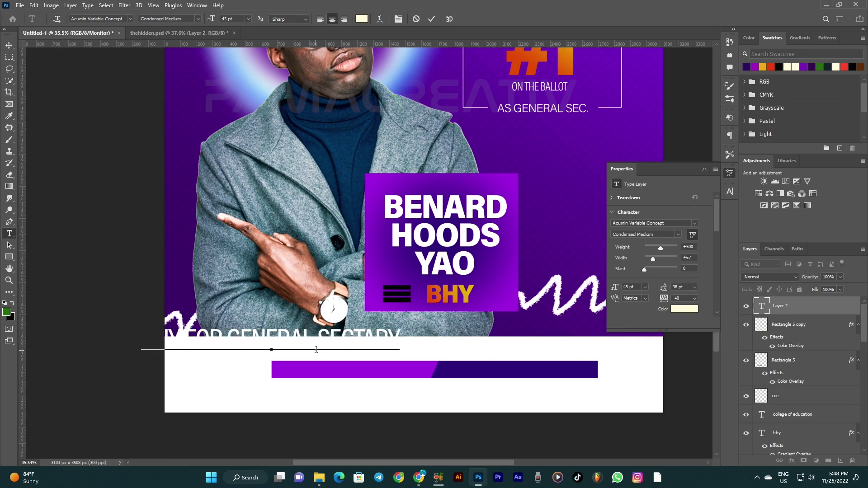
pyautogui.write('R')
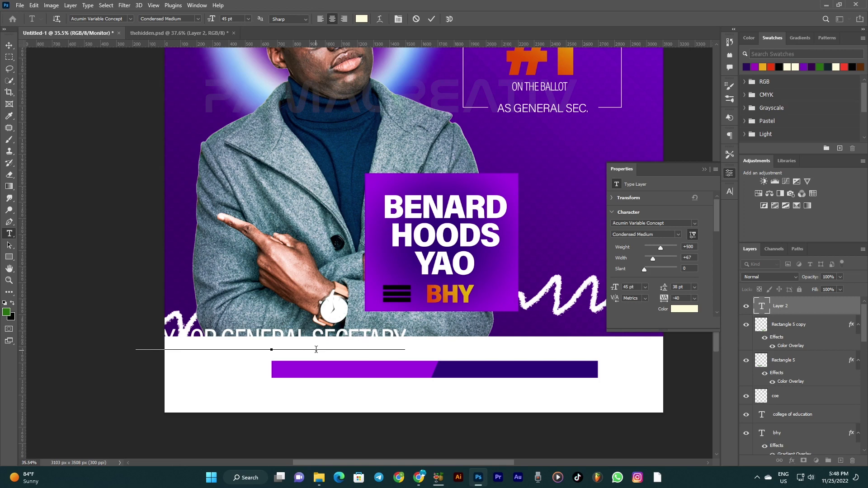
pyautogui.write(' 2022 ')
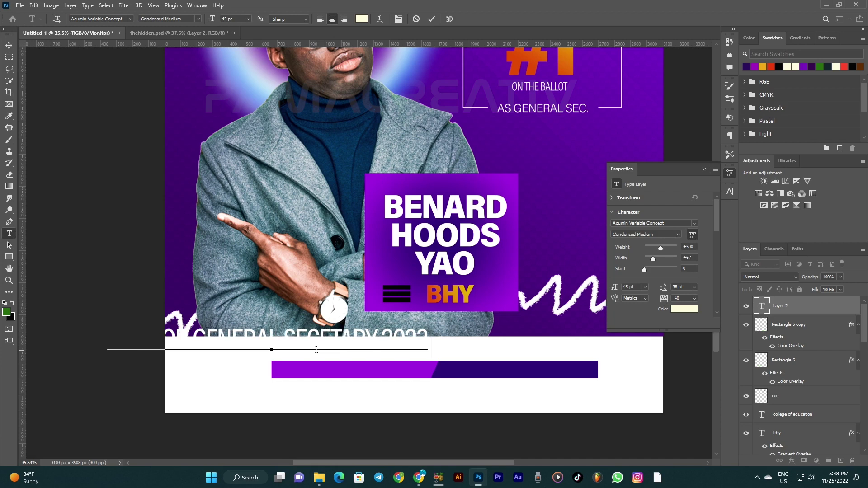
pyautogui.write(' HOPEFUL')
pyautogui.hotkey('ctrl', 'Return')
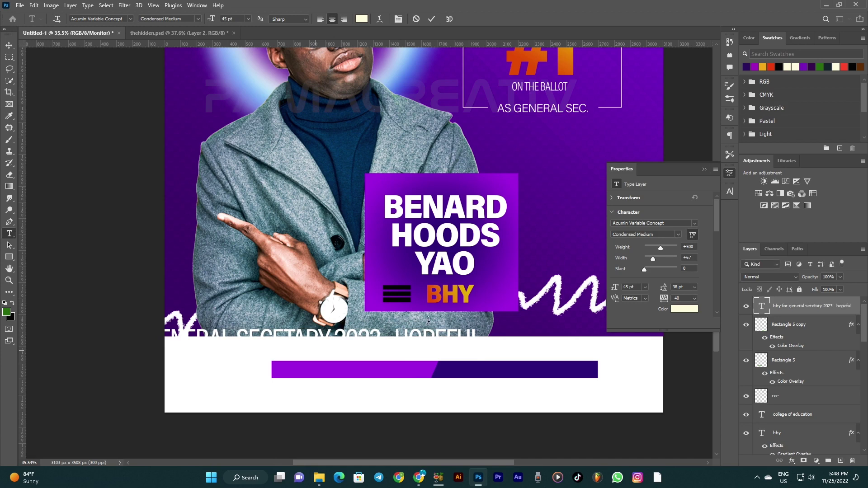
pyautogui.press('v')
pyautogui.moveTo(434, 340); pyautogui.dragTo(552, 346)
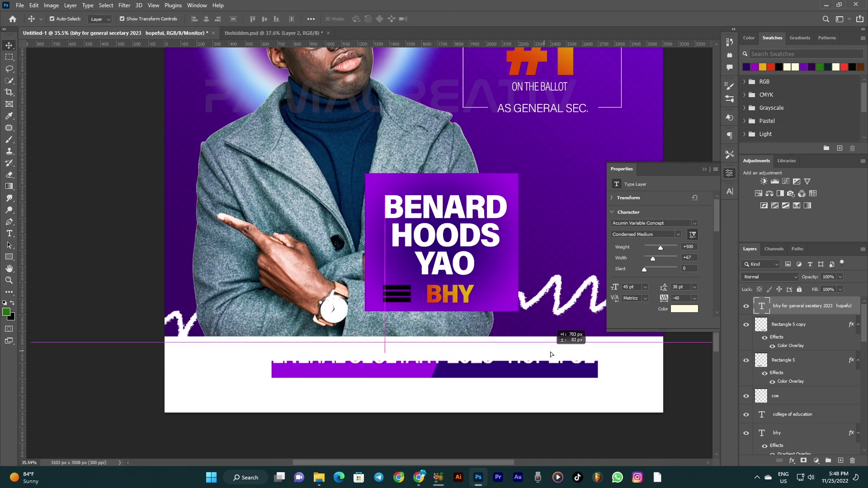
# Step: Colour the slogan mid grey and set its font style to Condensed Thin
pyautogui.click(684, 309)
pyautogui.moveTo(630, 202); pyautogui.dragTo(579, 207)
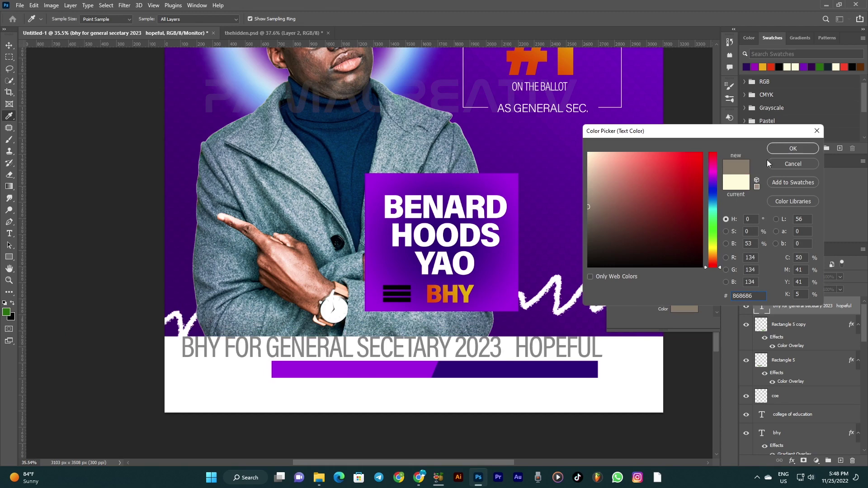
pyautogui.click(786, 149)
pyautogui.scroll(-2, 658, 292)
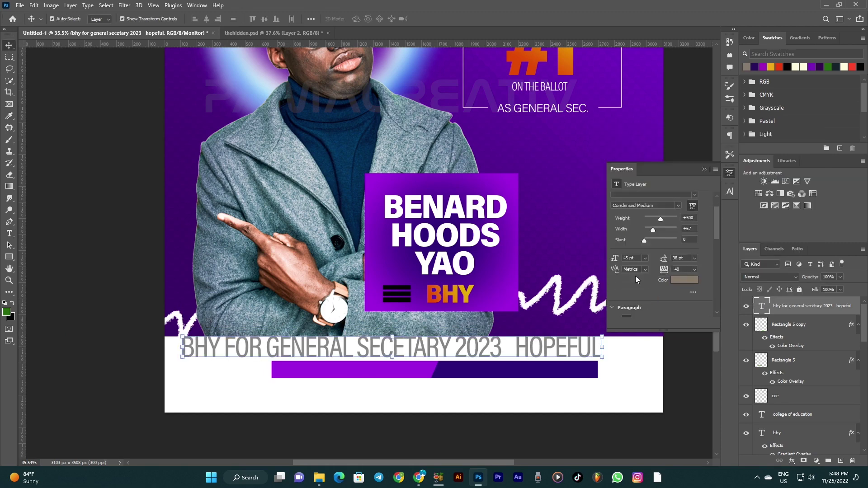
pyautogui.scroll(3, 635, 276)
pyautogui.click(677, 235)
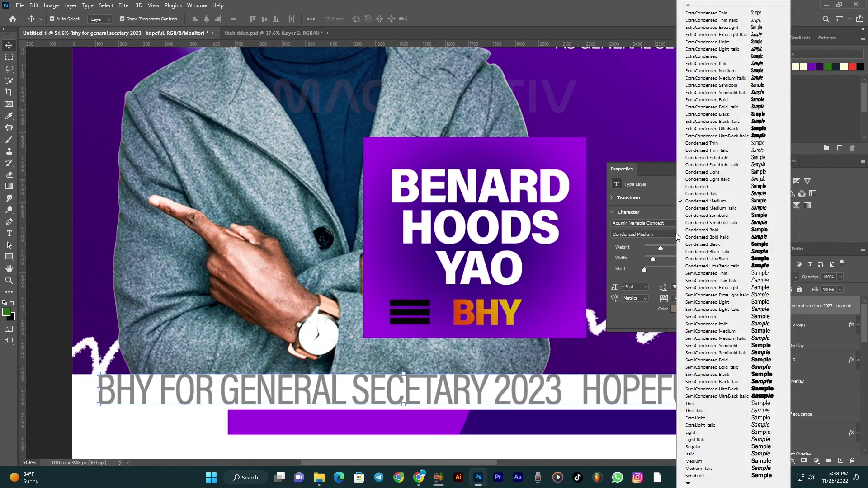
pyautogui.click(703, 142)
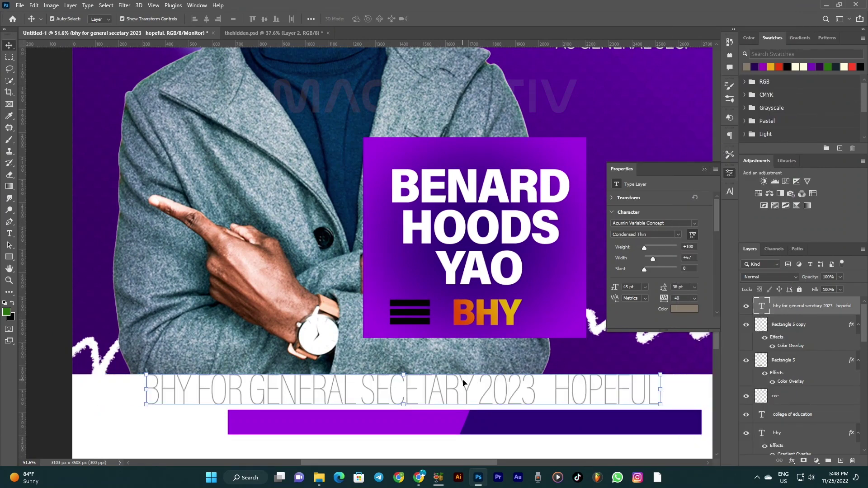
# Step: Scale the slogan to about 29%, set tracking 740, and centre it above the purple bar
pyautogui.scroll(-2, 502, 381)
pyautogui.moveTo(622, 383); pyautogui.dragTo(315, 390)
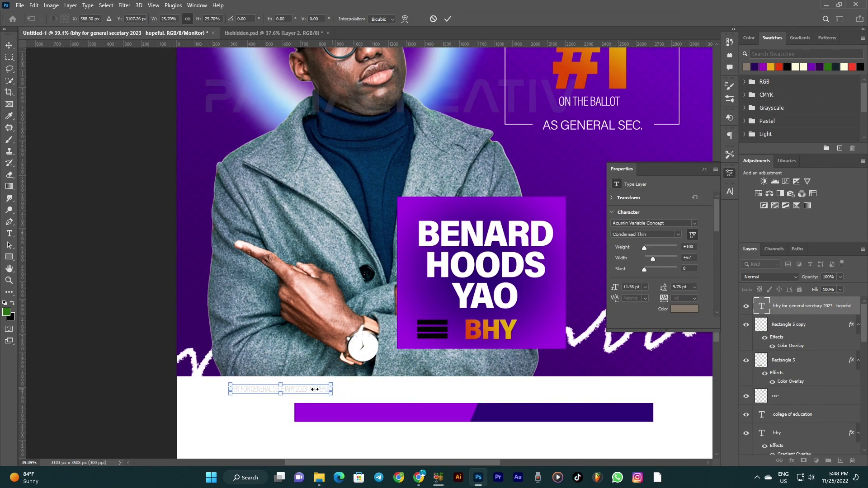
pyautogui.moveTo(305, 392); pyautogui.dragTo(371, 389)
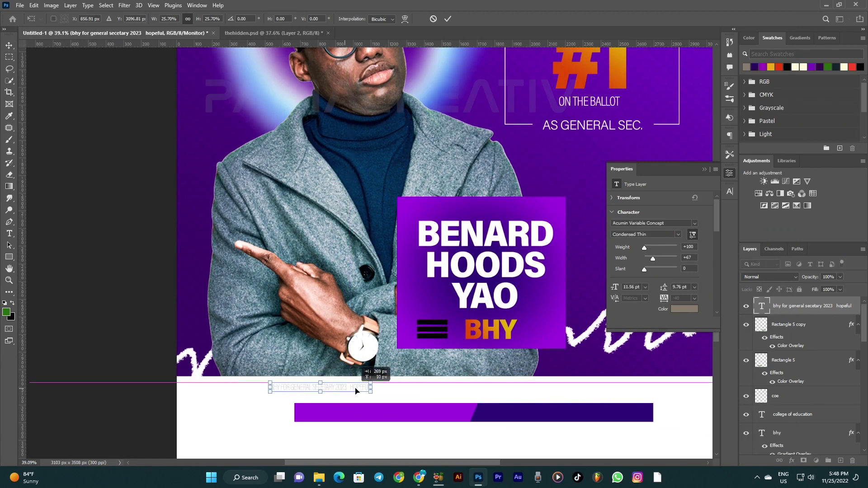
pyautogui.moveTo(371, 389); pyautogui.dragTo(382, 391)
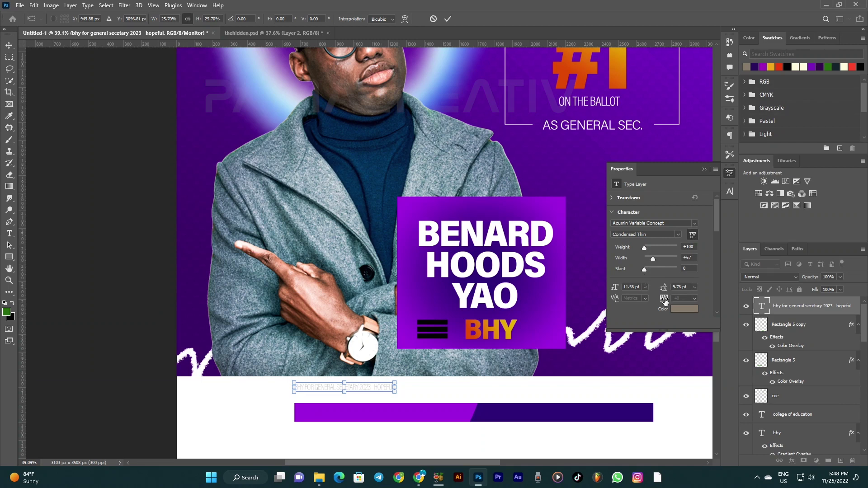
pyautogui.press('Return')
pyautogui.moveTo(667, 299); pyautogui.dragTo(682, 297)
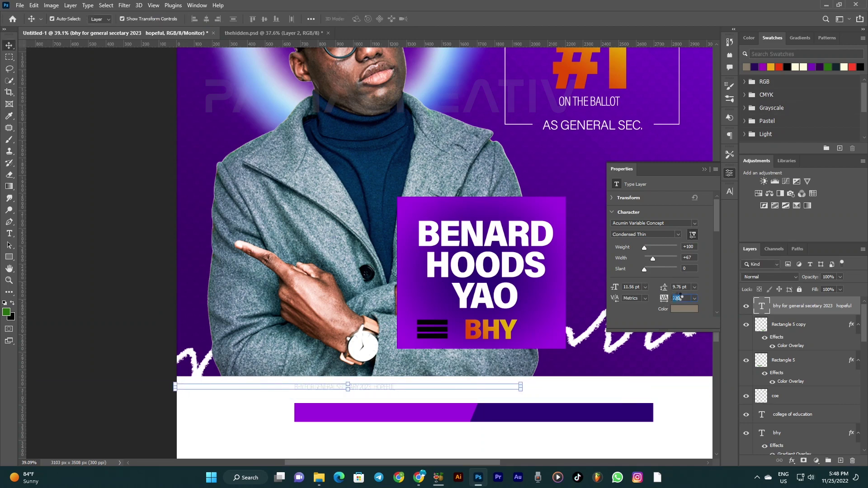
pyautogui.moveTo(466, 388); pyautogui.dragTo(595, 388)
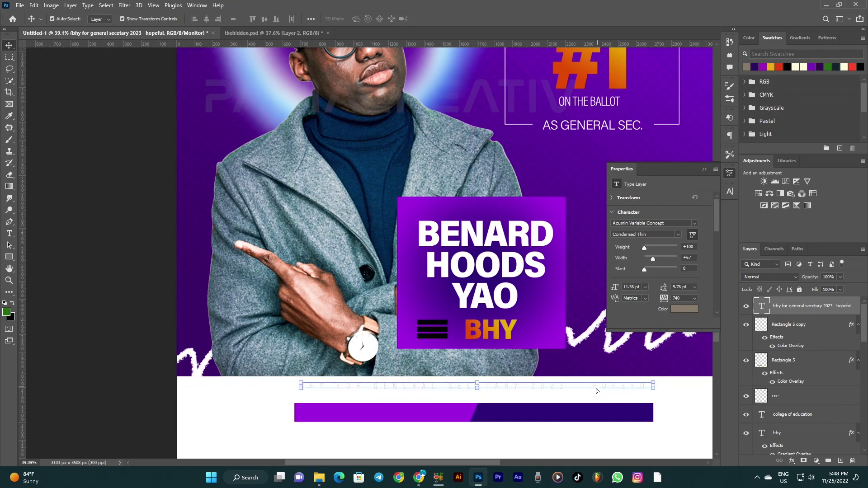
pyautogui.scroll(-5, 497, 427)
pyautogui.scroll(3, 513, 428)
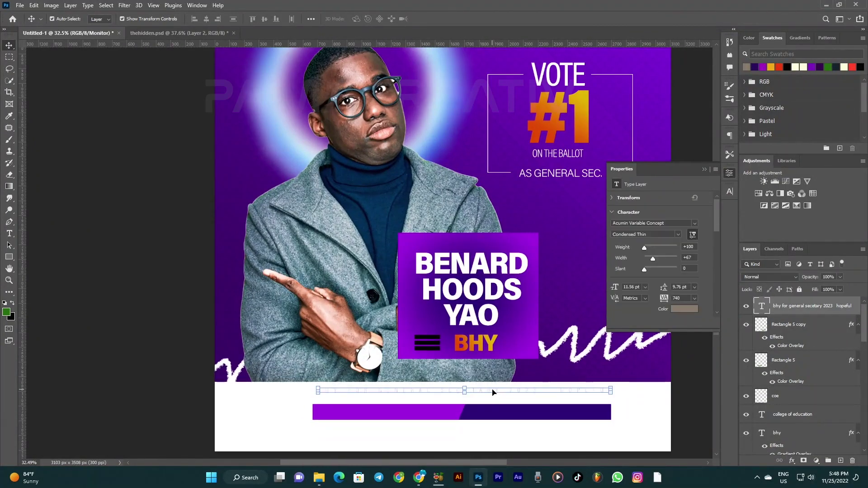
# Step: Change the slogan's colour to near-black #020202
pyautogui.click(689, 309)
pyautogui.moveTo(591, 259); pyautogui.dragTo(588, 266)
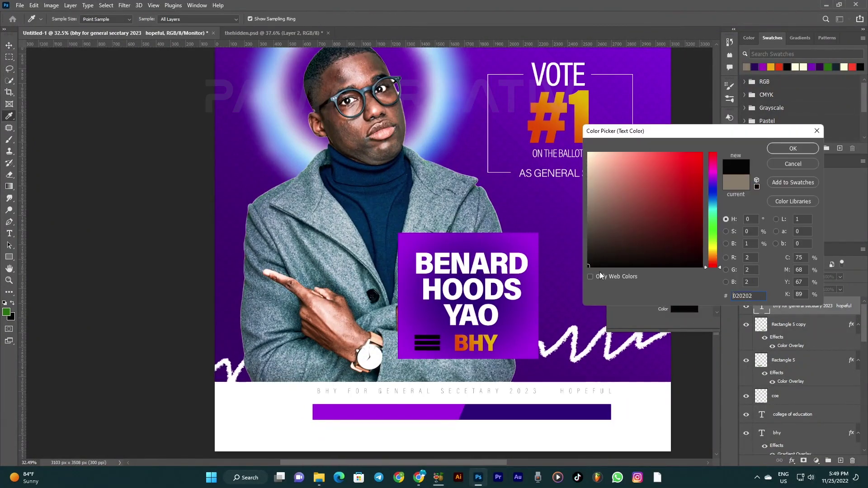
pyautogui.click(792, 148)
pyautogui.scroll(-2, 494, 301)
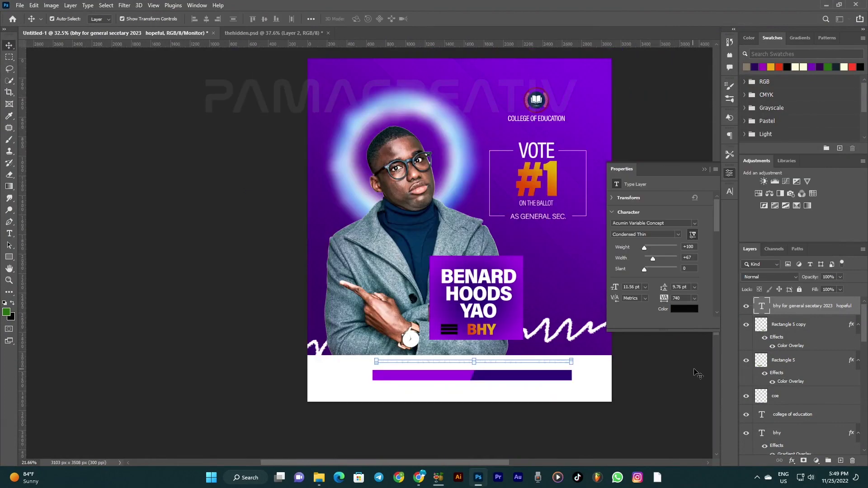
pyautogui.click(674, 376)
pyautogui.scroll(2, 470, 397)
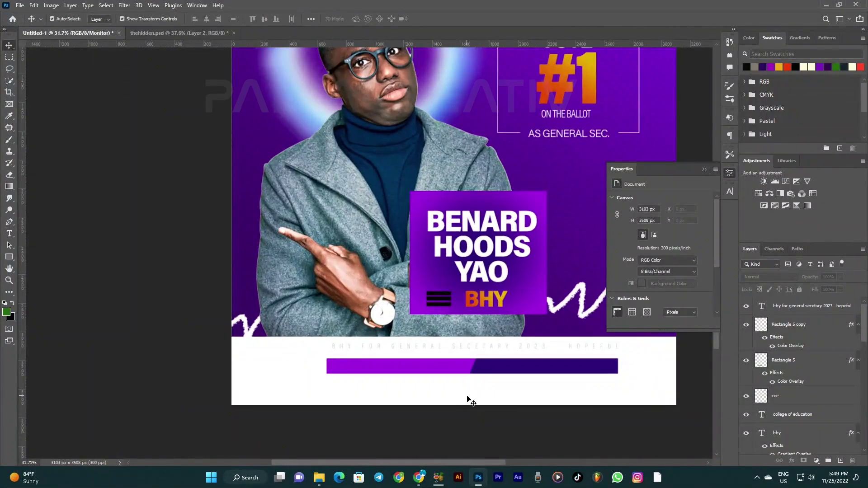
pyautogui.scroll(-2, 468, 398)
pyautogui.scroll(-1, 467, 399)
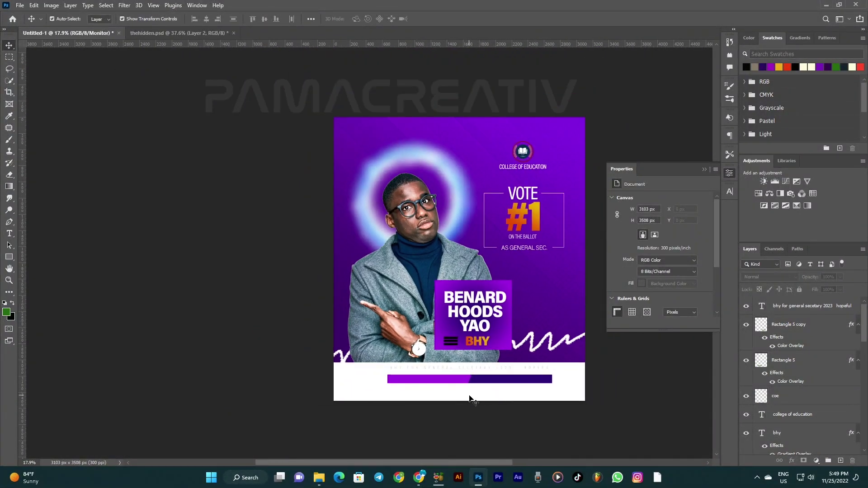
pyautogui.scroll(3, 465, 388)
pyautogui.scroll(2, 466, 379)
pyautogui.scroll(2, 467, 362)
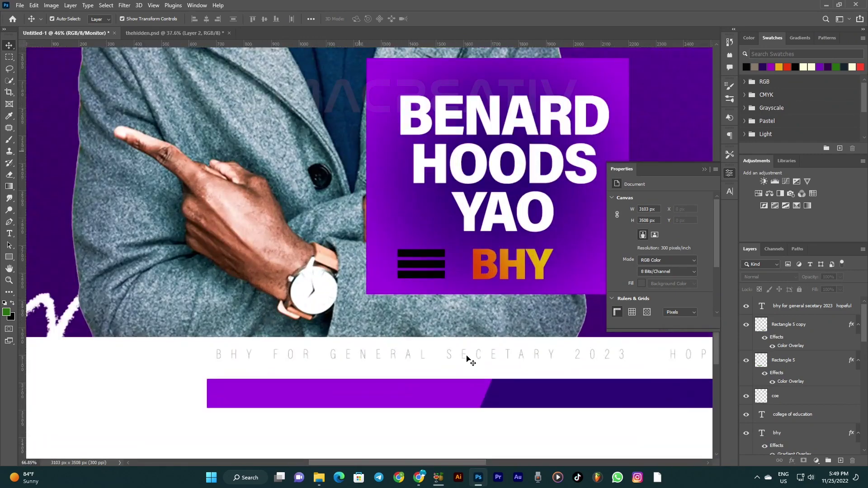
pyautogui.scroll(1, 459, 360)
pyautogui.scroll(1, 461, 360)
pyautogui.scroll(-3, 456, 361)
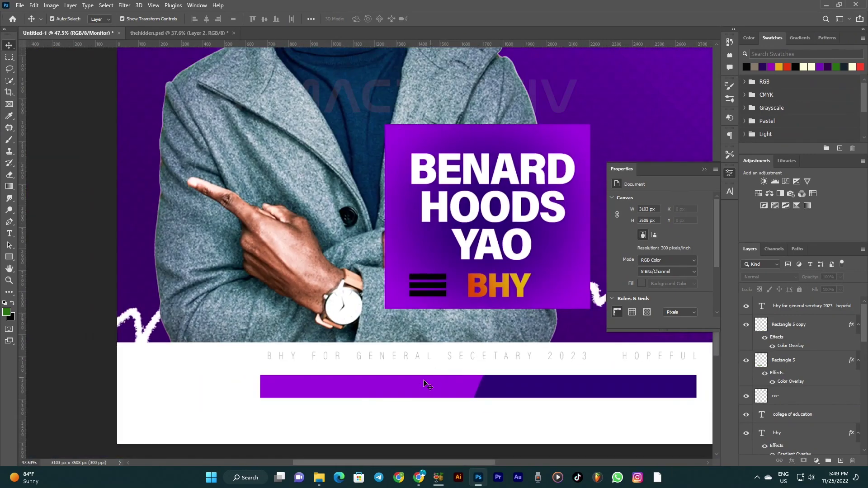
pyautogui.press('t')
pyautogui.click(278, 387)
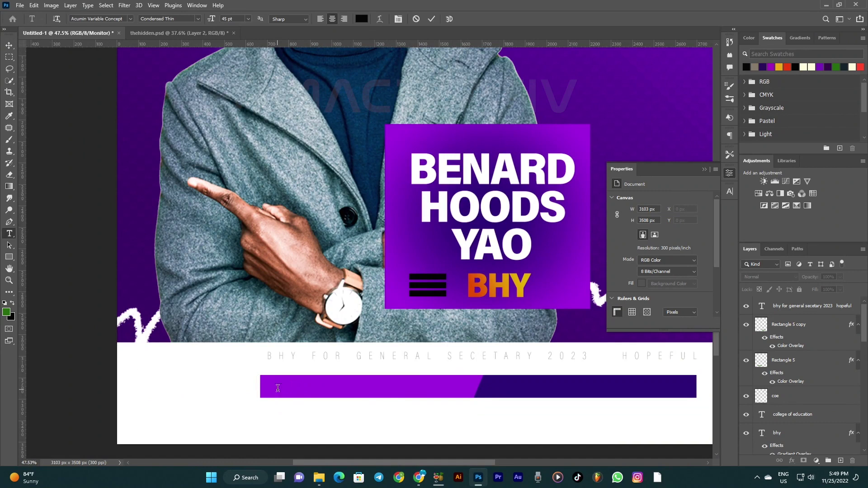
# Step: Type the hashtag #GENRALSECETARY on the purple bar with tracking 0
pyautogui.write('#')
pyautogui.hotkey('ctrl', 'a')
pyautogui.moveTo(664, 300); pyautogui.dragTo(645, 303)
pyautogui.click(285, 382)
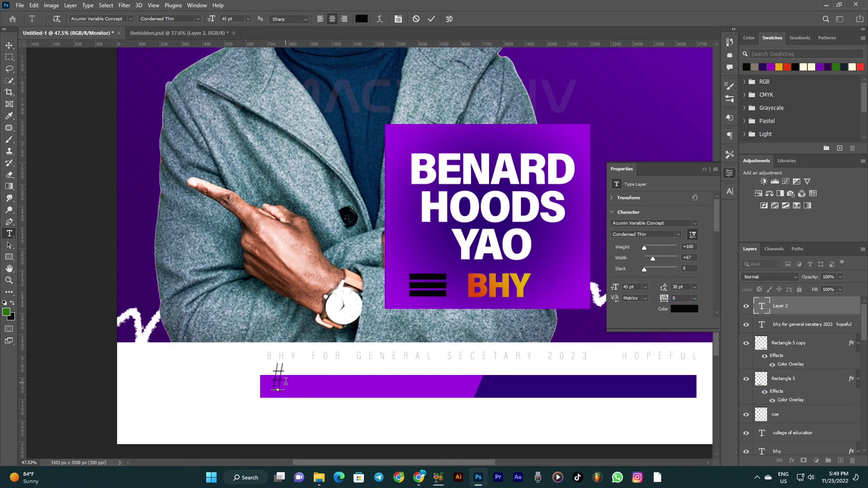
pyautogui.write('GENRAL')
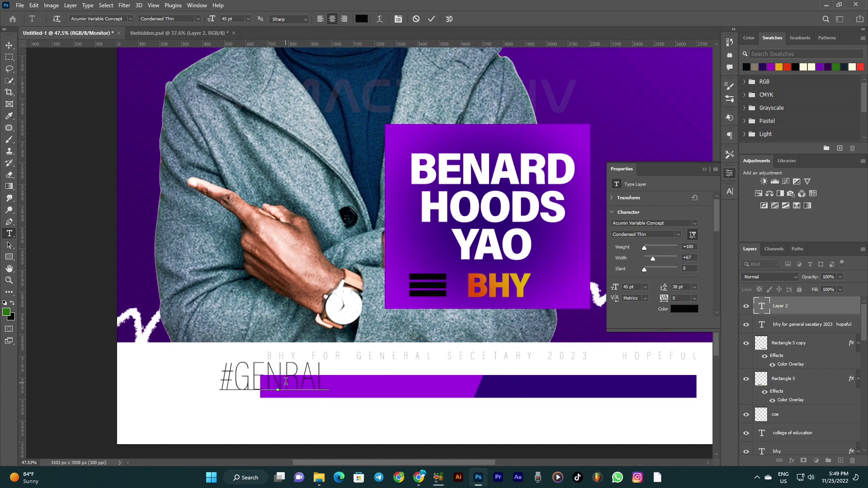
pyautogui.write('SECETARY')
pyautogui.hotkey('ctrl', 'Return')
# Step: Set the hashtag to Condensed Medium, scale it to about 15.5 pt, and drag a copy right
pyautogui.press('v')
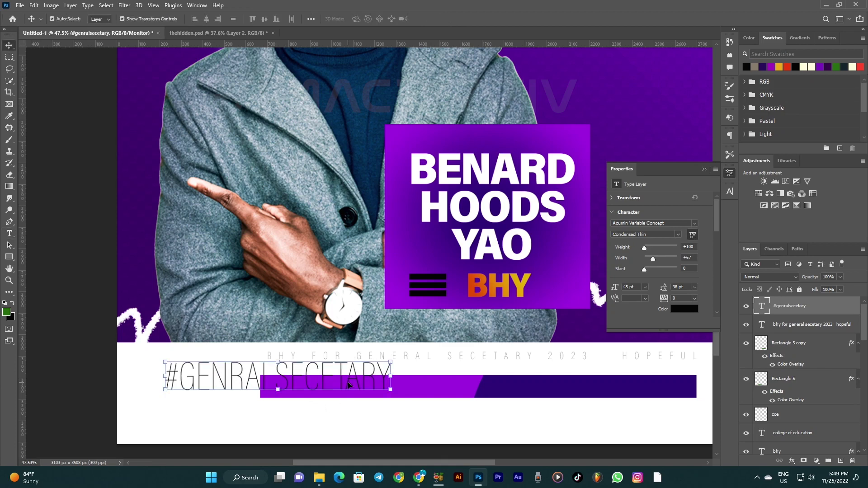
pyautogui.click(677, 234)
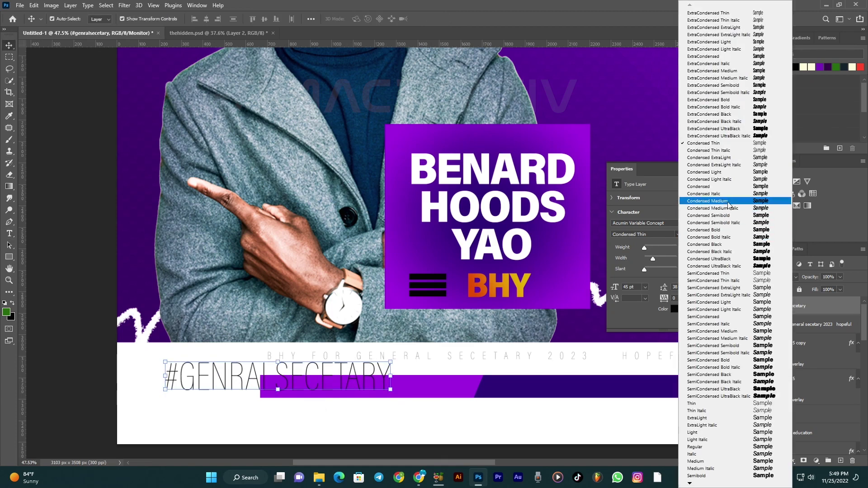
pyautogui.click(708, 201)
pyautogui.moveTo(396, 377)
pyautogui.mouseDown()
pyautogui.moveTo(212, 382)
pyautogui.moveTo(392, 385)
pyautogui.mouseUp()
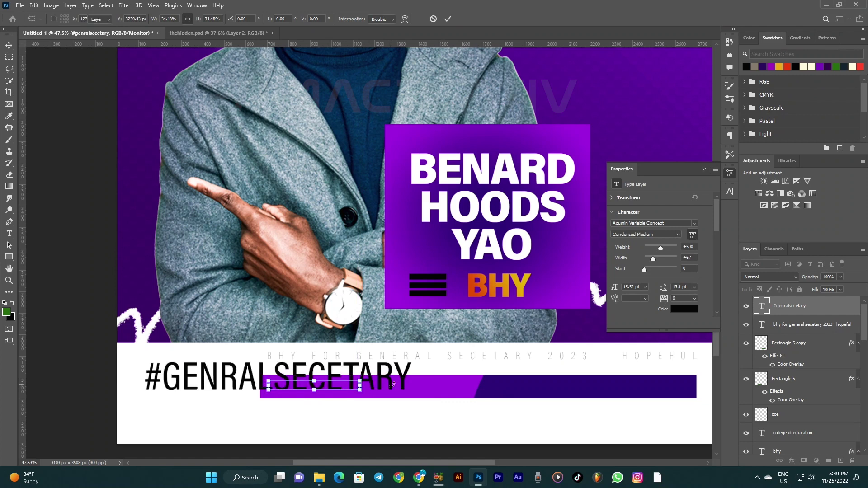
pyautogui.press('Return')
pyautogui.moveTo(334, 387); pyautogui.dragTo(432, 387)
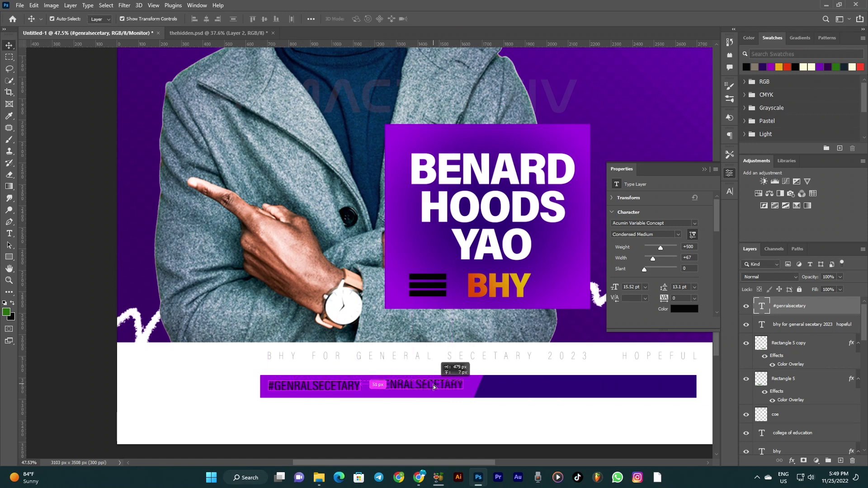
# Step: Retype the copied hashtag as #BHY4GEN.SEC and place it beside #GENRALSECETARY
pyautogui.doubleClick(432, 387)
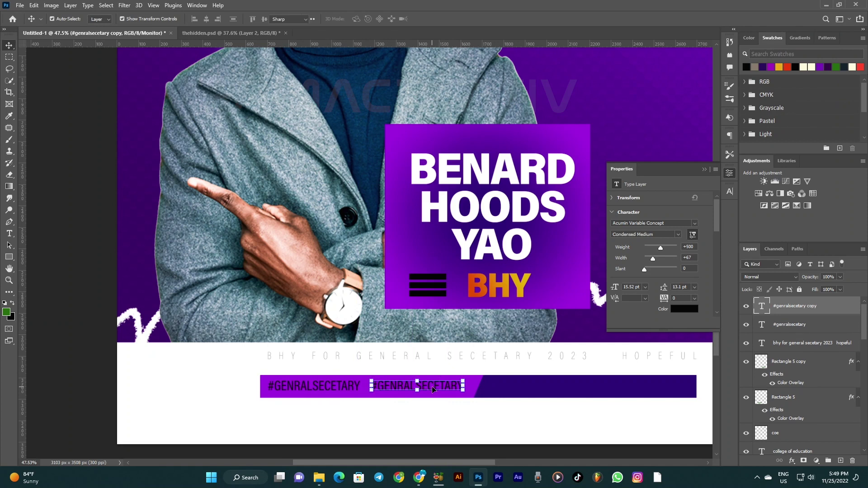
pyautogui.click(377, 384)
pyautogui.moveTo(377, 385); pyautogui.dragTo(470, 393)
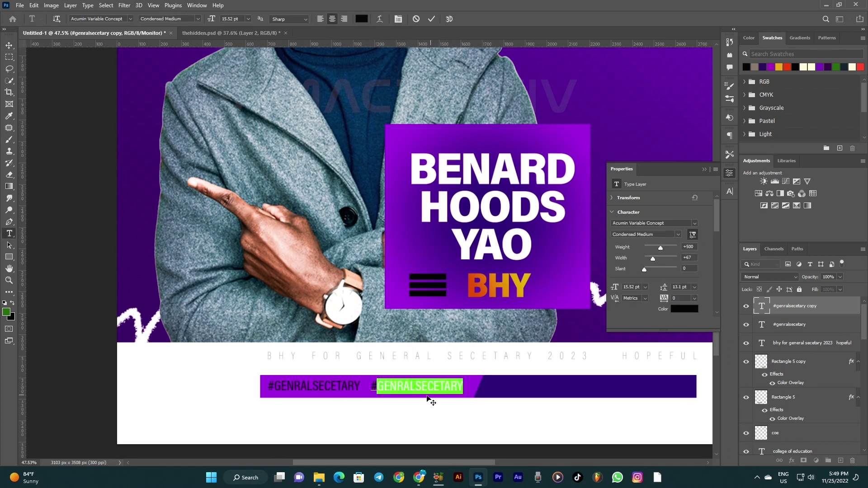
pyautogui.write('BHY')
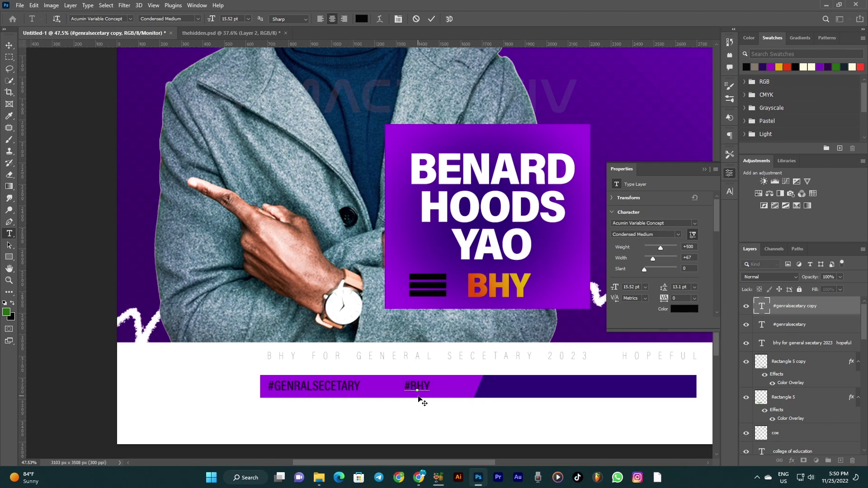
pyautogui.write('4')
pyautogui.write('GEN.SE')
pyautogui.hotkey('ctrl', 'a')
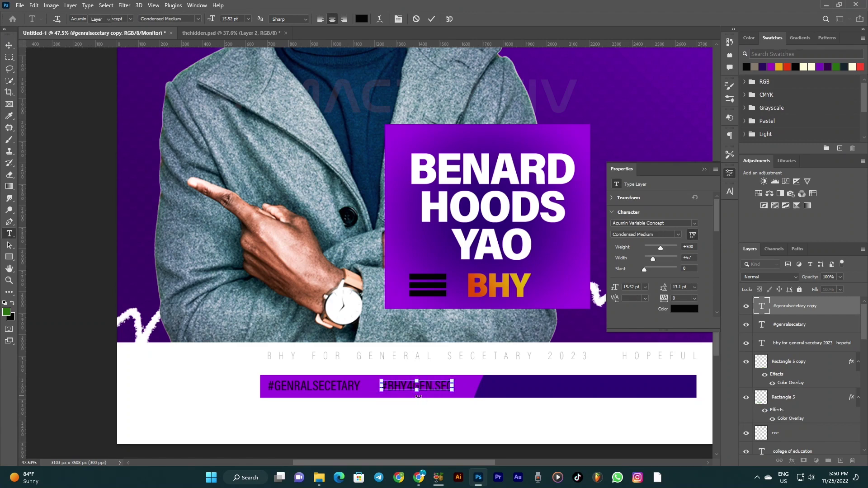
pyautogui.scroll(2, 416, 387)
pyautogui.scroll(1, 413, 380)
pyautogui.write('C')
pyautogui.hotkey('ctrl', 'Return')
pyautogui.press('v')
pyautogui.moveTo(413, 381); pyautogui.dragTo(405, 382)
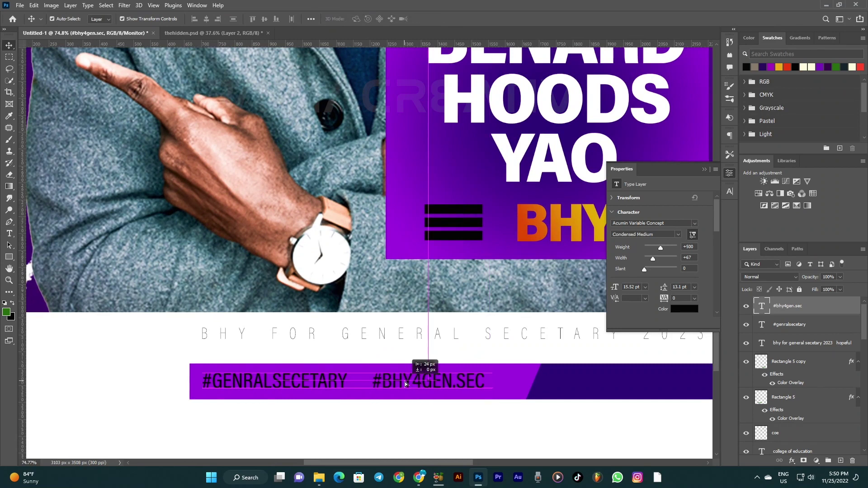
# Step: Colour both hashtag text layers white, #ffffff
pyautogui.keyDown('shift'); pyautogui.click(259, 382); pyautogui.keyUp('shift')
pyautogui.click(675, 309)
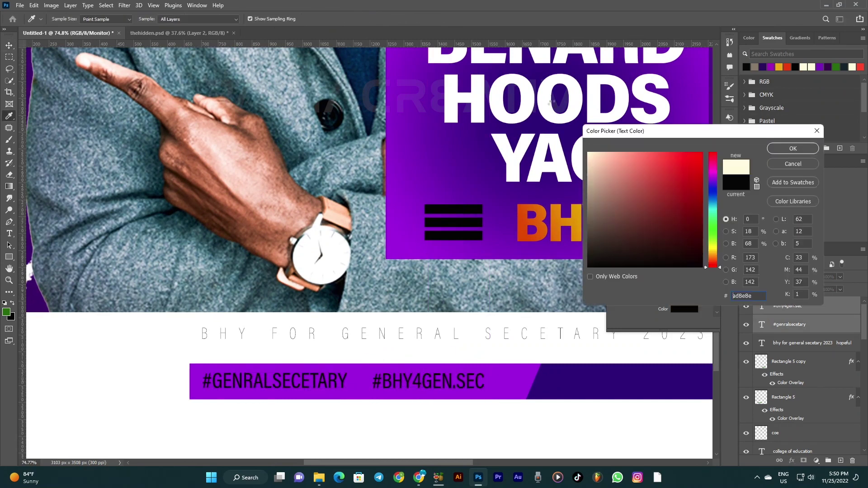
pyautogui.click(588, 153)
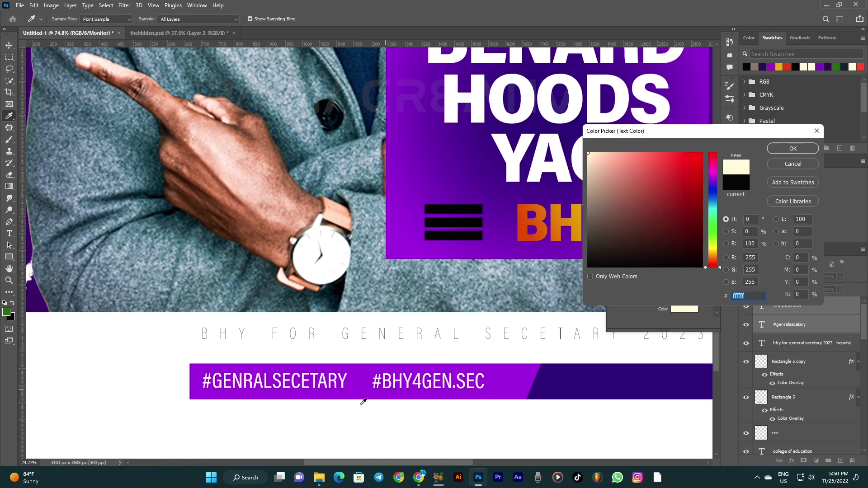
pyautogui.click(784, 148)
# Step: Shift both hashtags slightly to the right along the purple bar
pyautogui.scroll(-3, 300, 387)
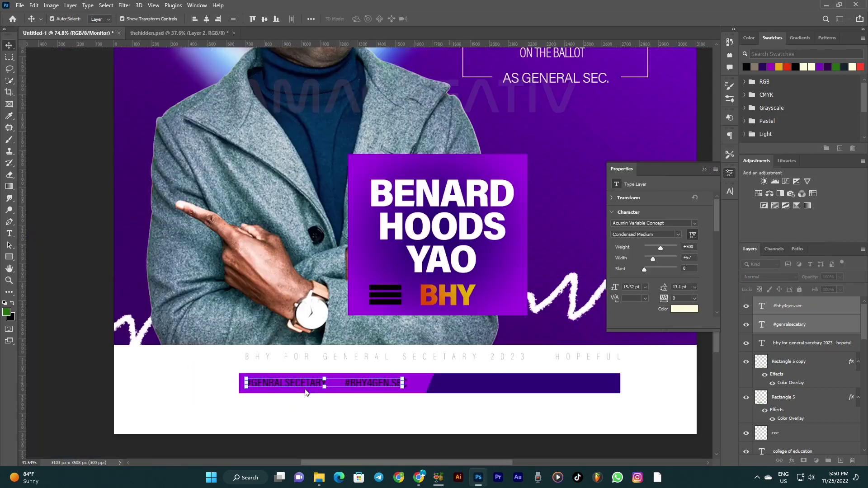
pyautogui.scroll(1, 316, 384)
pyautogui.moveTo(321, 383); pyautogui.dragTo(333, 383)
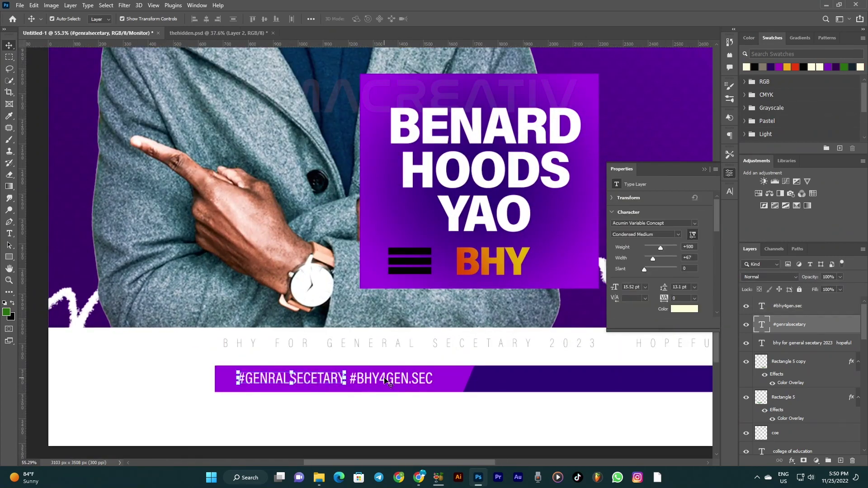
pyautogui.moveTo(375, 381); pyautogui.dragTo(380, 380)
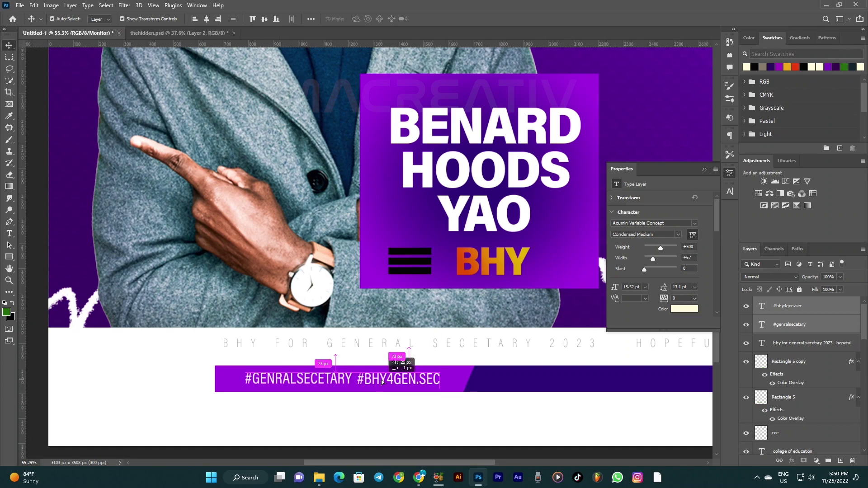
pyautogui.scroll(-3, 379, 381)
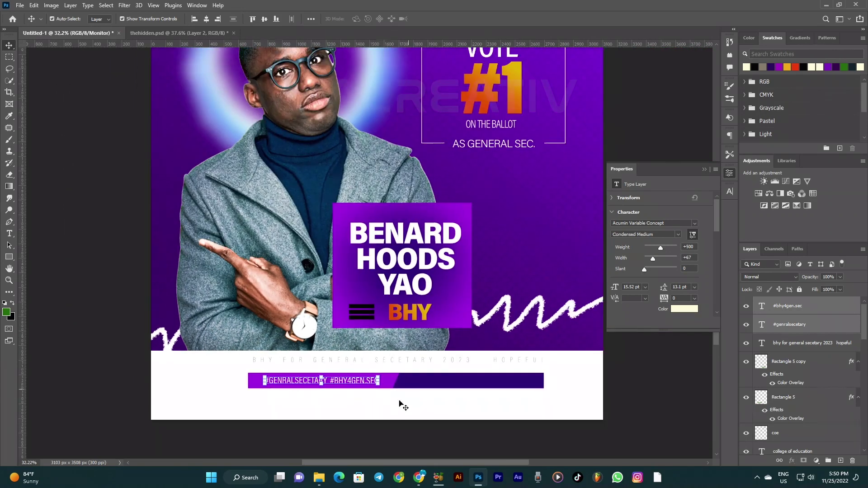
pyautogui.click(384, 437)
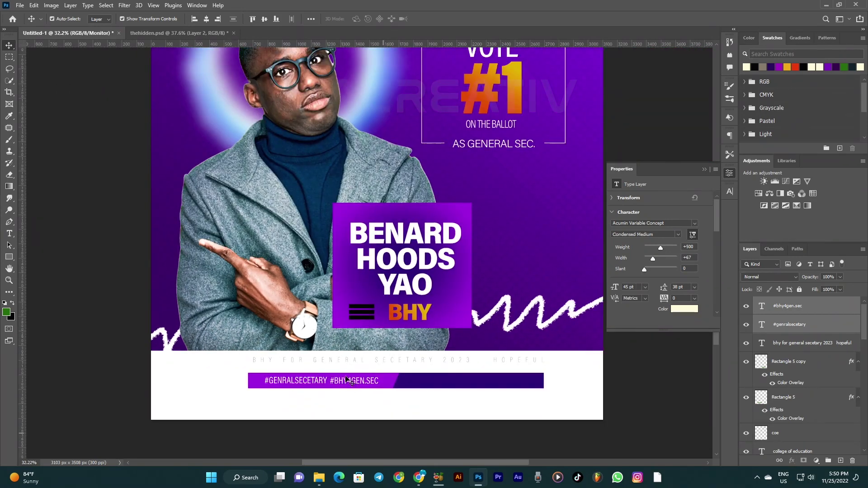
pyautogui.moveTo(342, 383); pyautogui.dragTo(425, 382)
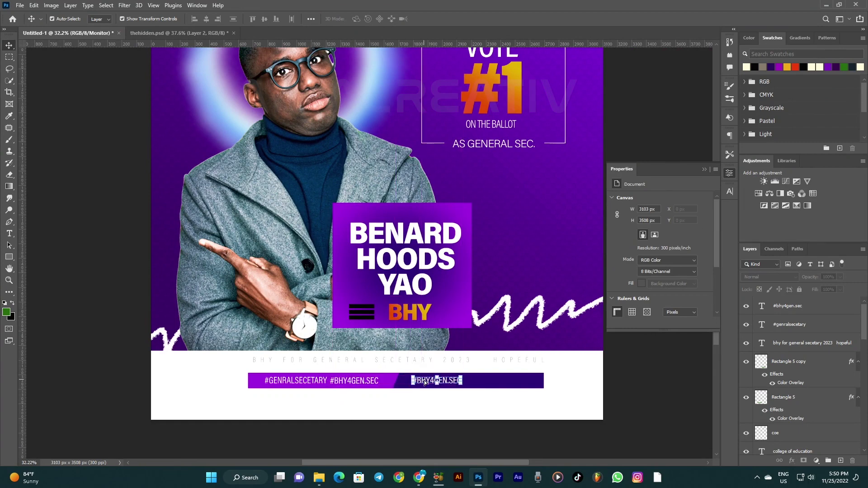
pyautogui.doubleClick(432, 381)
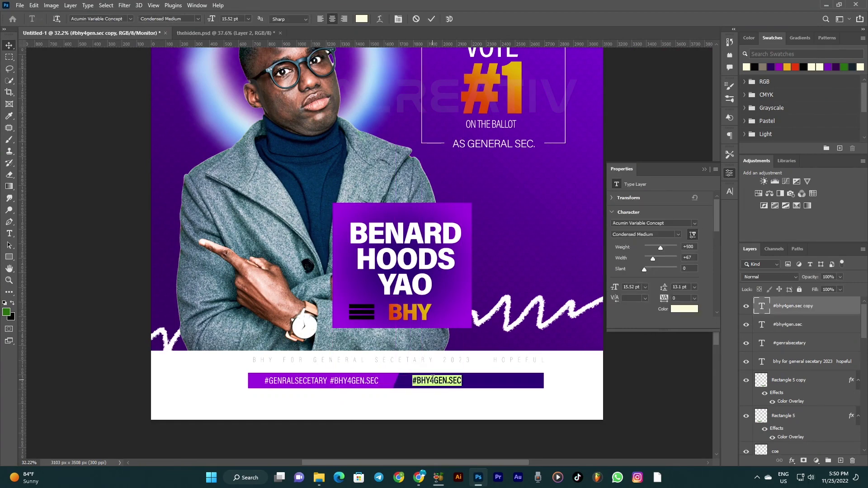
pyautogui.write('FOLLOW ME ON ')
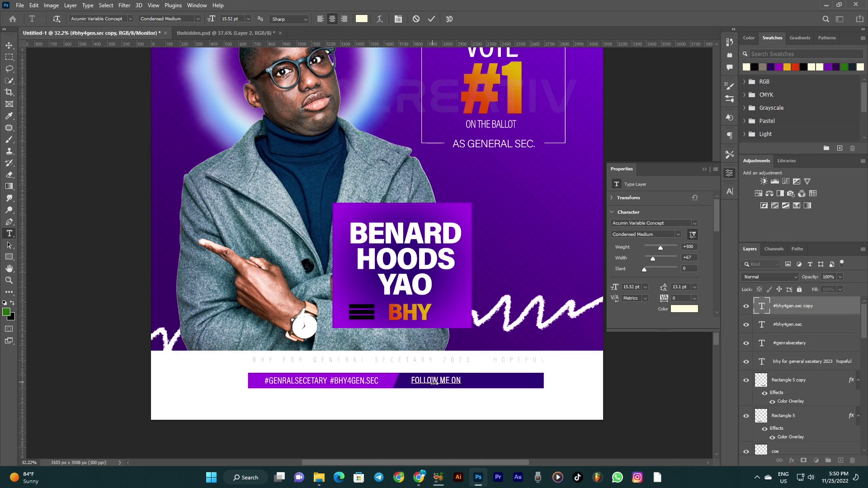
pyautogui.write('ALL ')
pyautogui.write('SOCIAL')
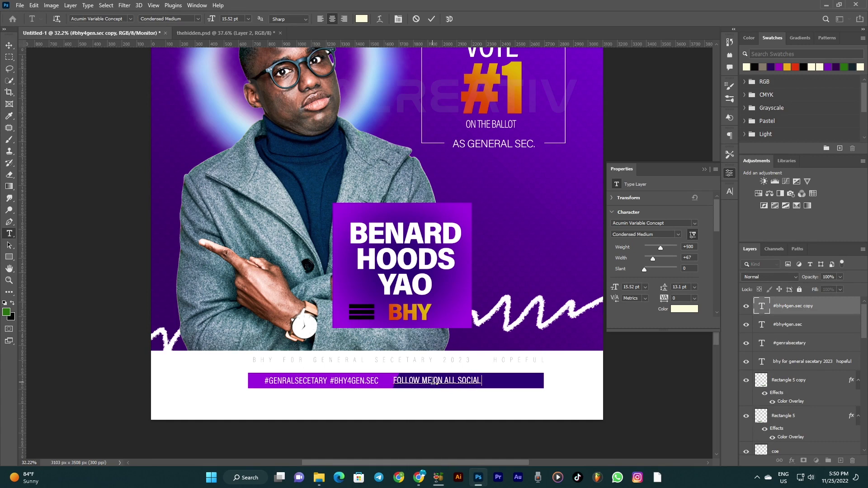
pyautogui.write(' MEDIA')
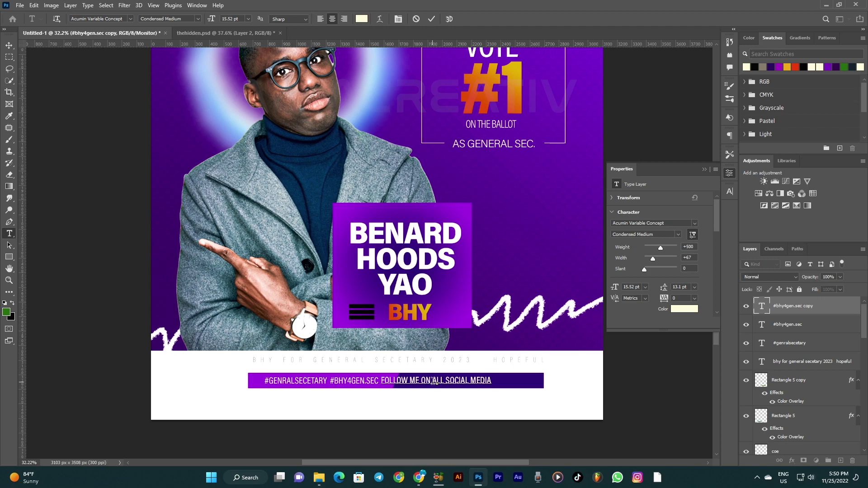
pyautogui.write(' @BHY')
pyautogui.scroll(1, 433, 381)
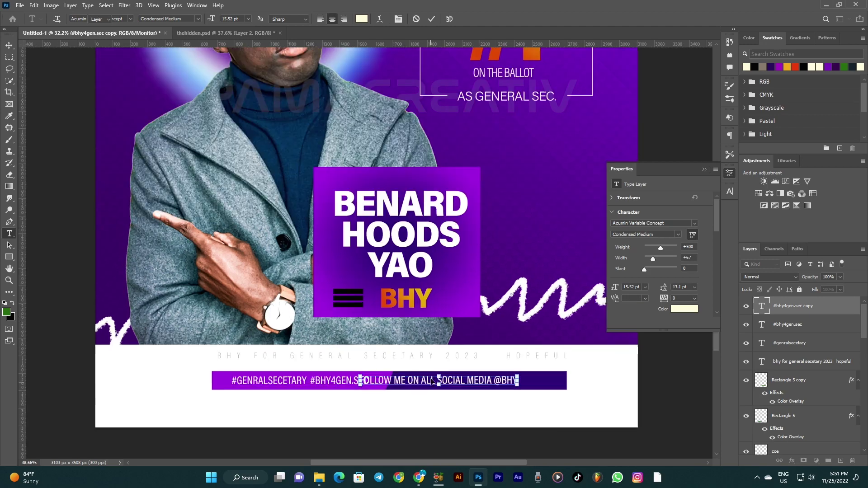
pyautogui.hotkey('ctrl', 'Return')
# Step: Move the follow-me text into the dark right section of the purple bar
pyautogui.moveTo(426, 382); pyautogui.dragTo(461, 385)
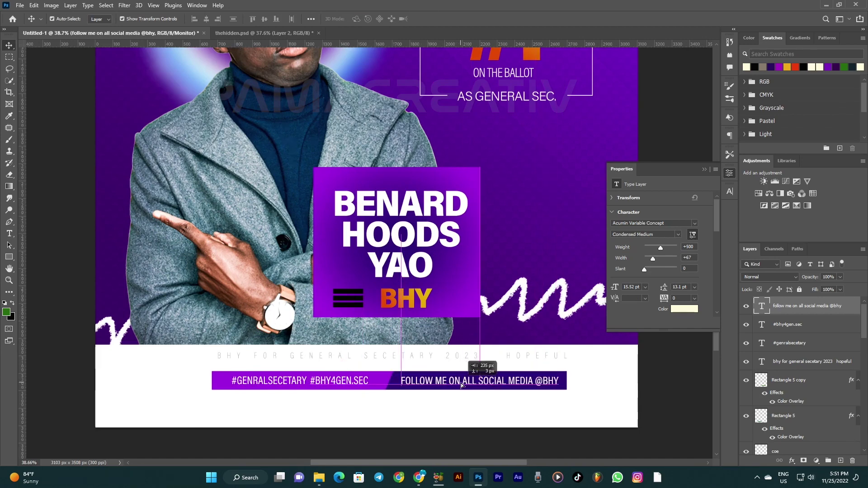
pyautogui.scroll(-2, 439, 389)
pyautogui.scroll(-3, 438, 389)
pyautogui.click(423, 401)
pyautogui.scroll(3, 423, 400)
pyautogui.scroll(-1, 424, 401)
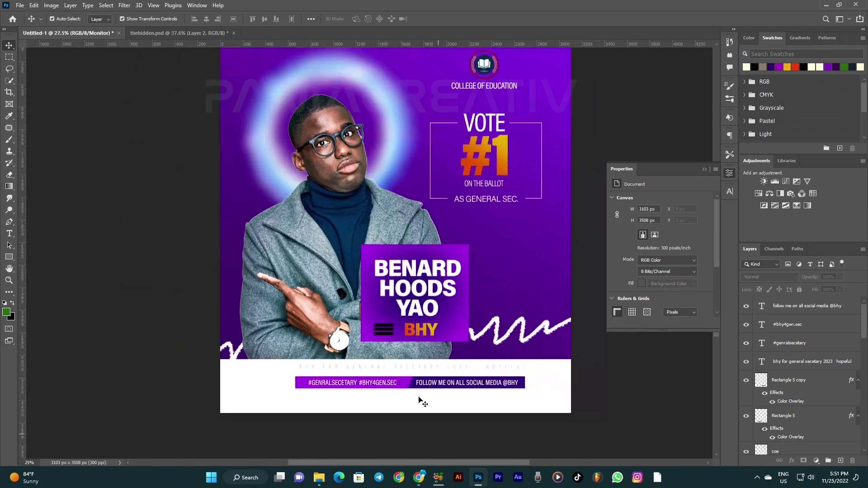
pyautogui.scroll(2, 422, 401)
pyautogui.scroll(2, 422, 402)
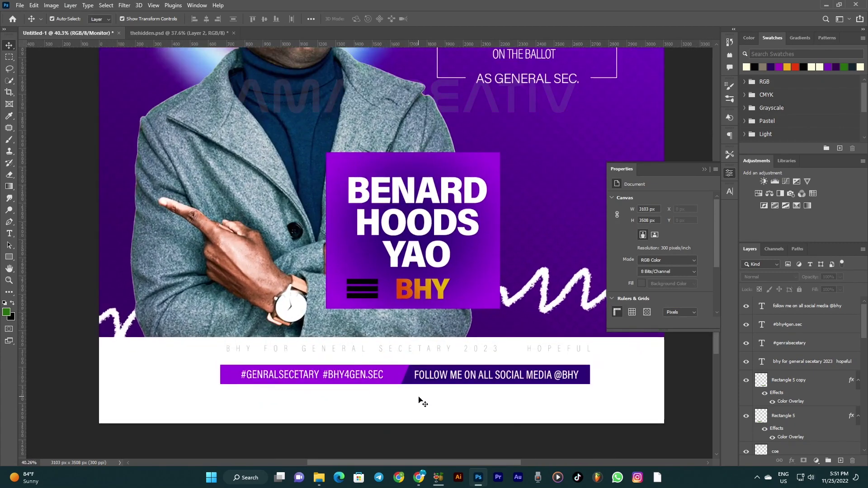
pyautogui.scroll(-5, 420, 403)
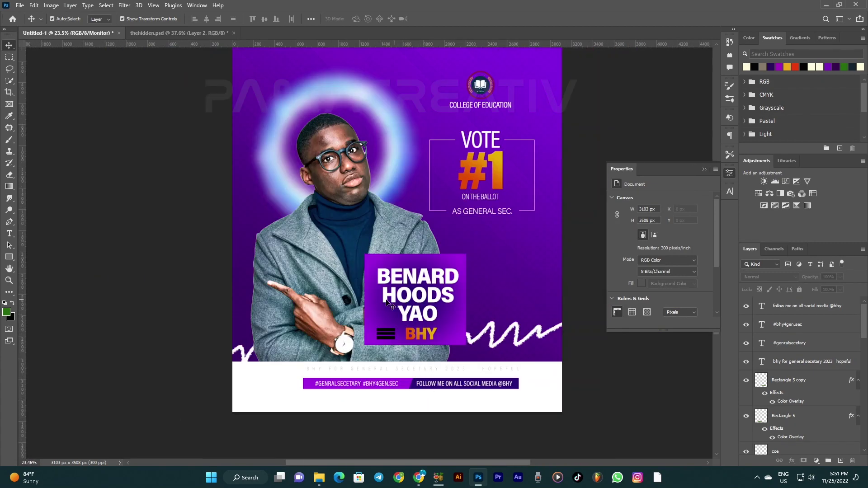
pyautogui.scroll(-2, 388, 303)
pyautogui.scroll(1, 396, 131)
pyautogui.scroll(-2, 423, 156)
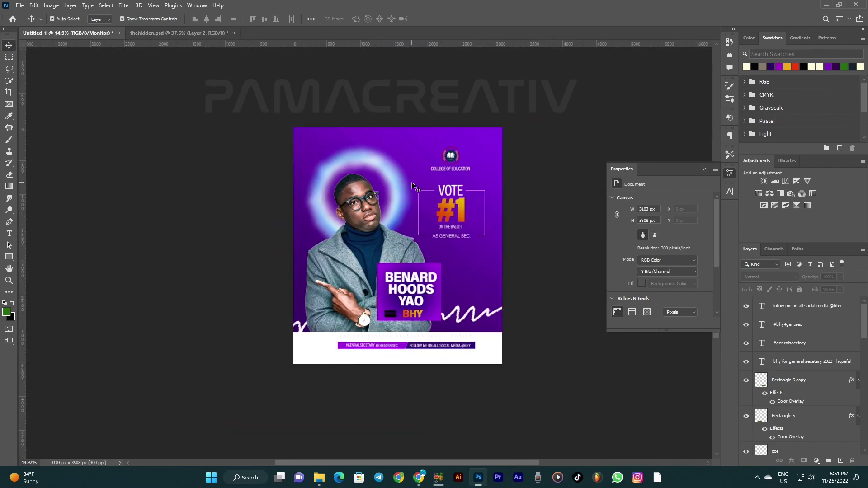
pyautogui.scroll(1, 399, 356)
pyautogui.scroll(1, 416, 357)
pyautogui.scroll(2, 428, 357)
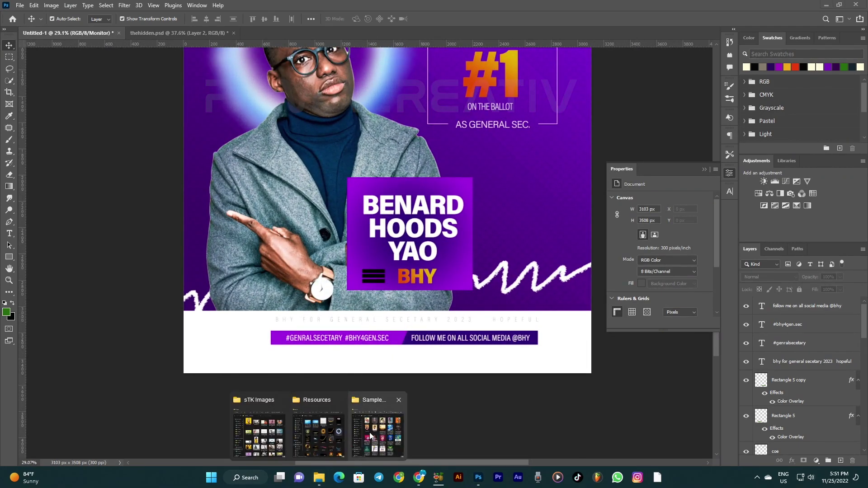
pyautogui.click(370, 432)
pyautogui.press('space')
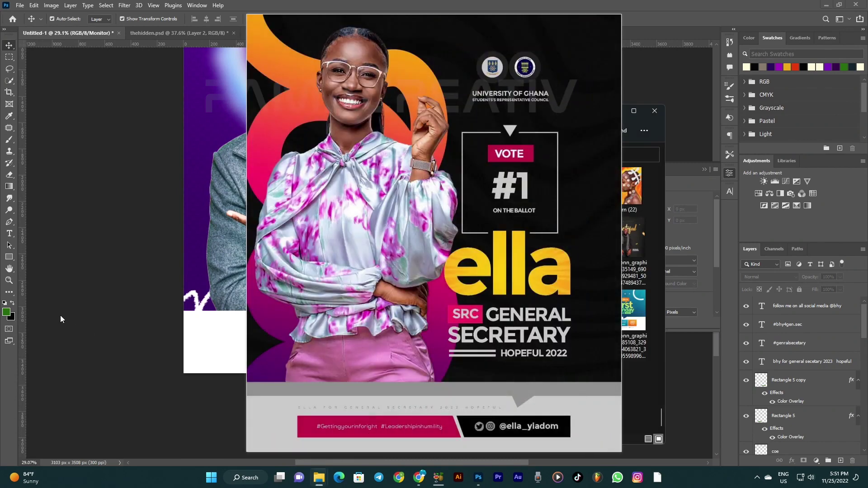
pyautogui.press('space')
pyautogui.press('space')
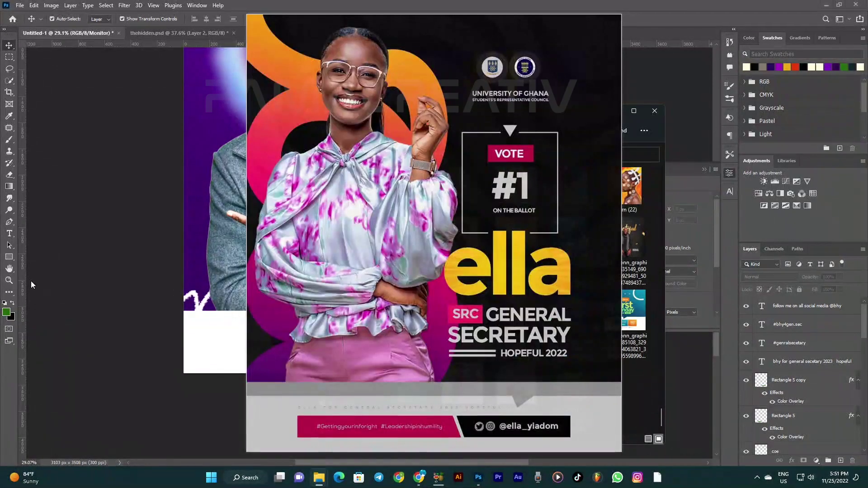
pyautogui.click(31, 280)
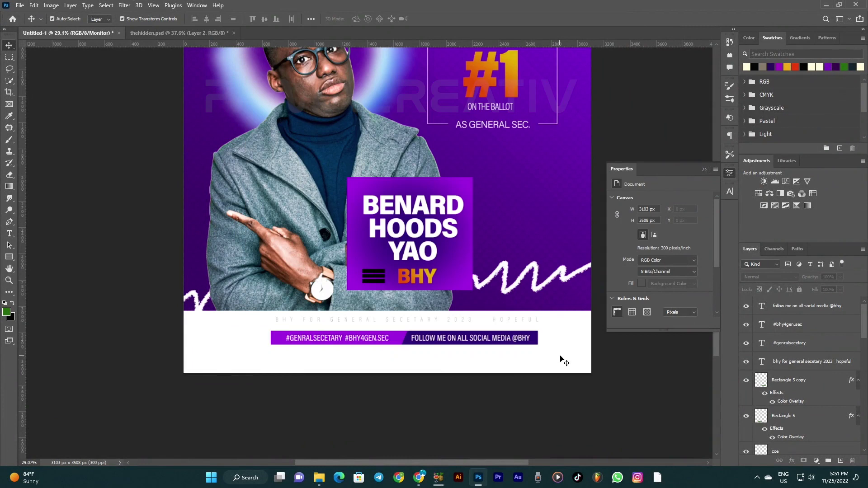
# Step: Move the selected bottom banner layers down slightly
pyautogui.moveTo(561, 357); pyautogui.dragTo(264, 320)
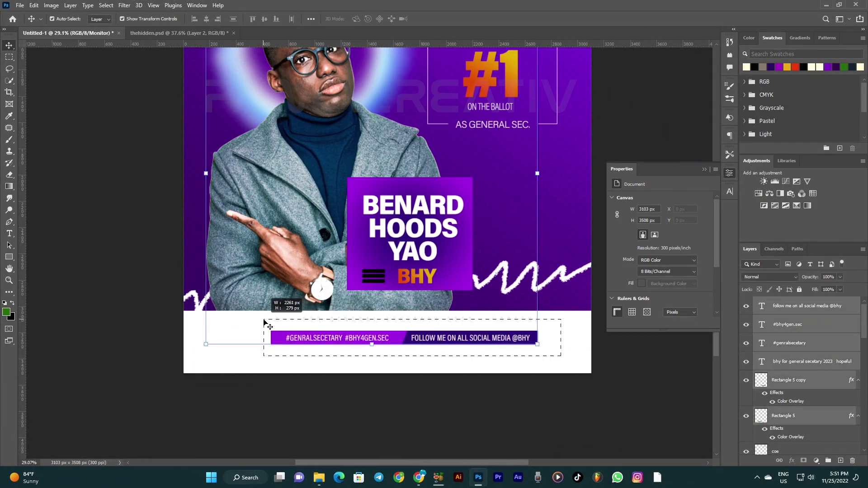
pyautogui.moveTo(265, 321); pyautogui.dragTo(266, 321)
pyautogui.moveTo(391, 344); pyautogui.dragTo(395, 353)
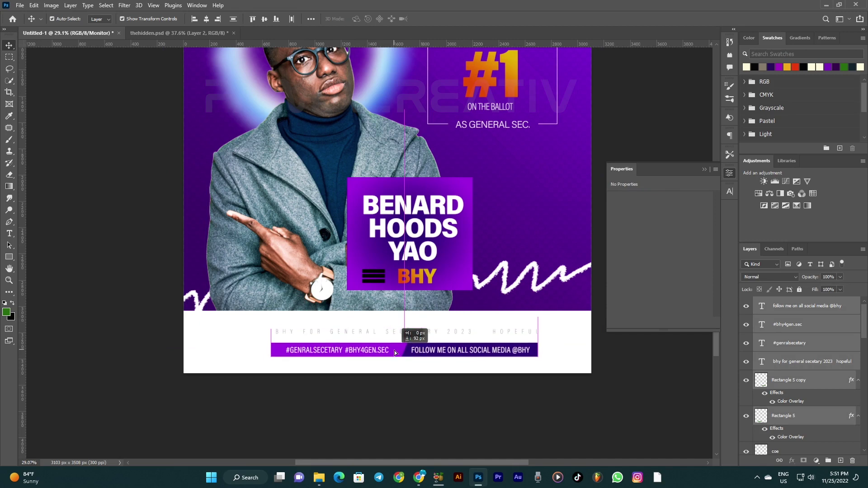
pyautogui.moveTo(394, 354); pyautogui.dragTo(394, 356)
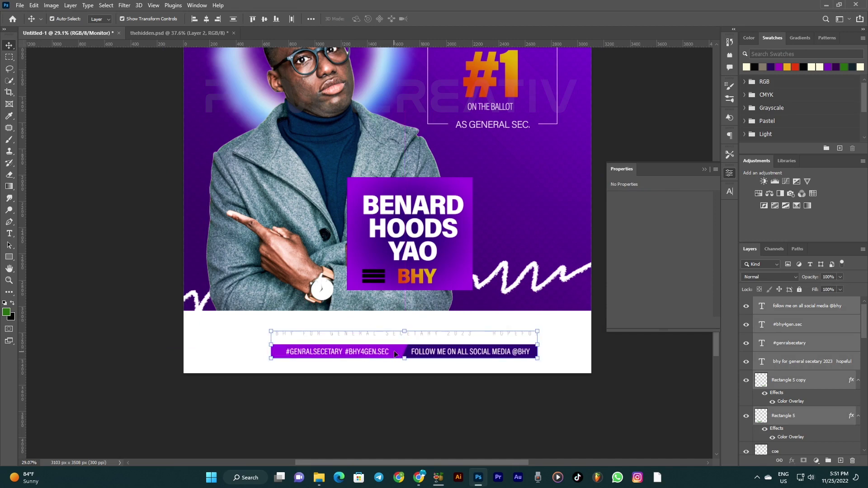
pyautogui.click(570, 339)
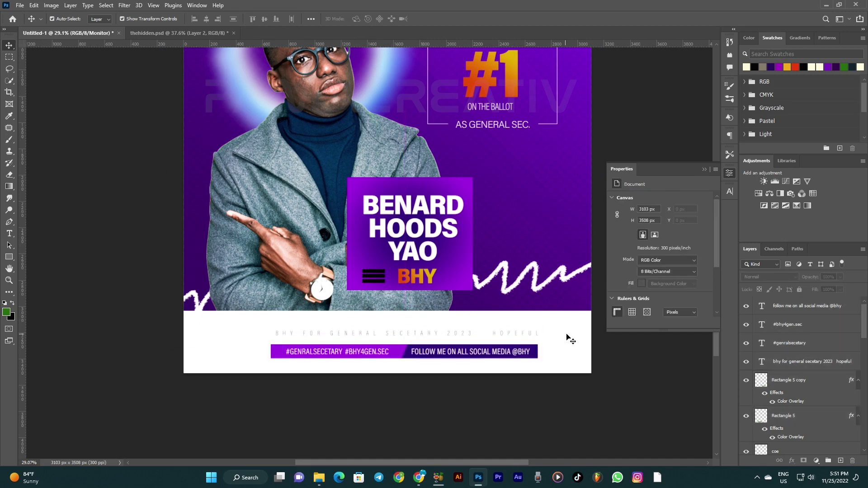
# Step: Shorten the white bottom band (Rectangle 1) by dragging its top edge down
pyautogui.click(416, 320)
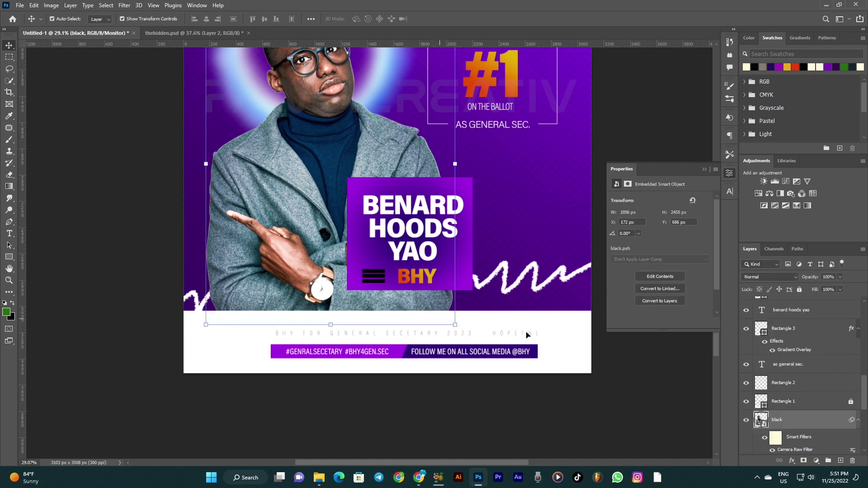
pyautogui.click(792, 406)
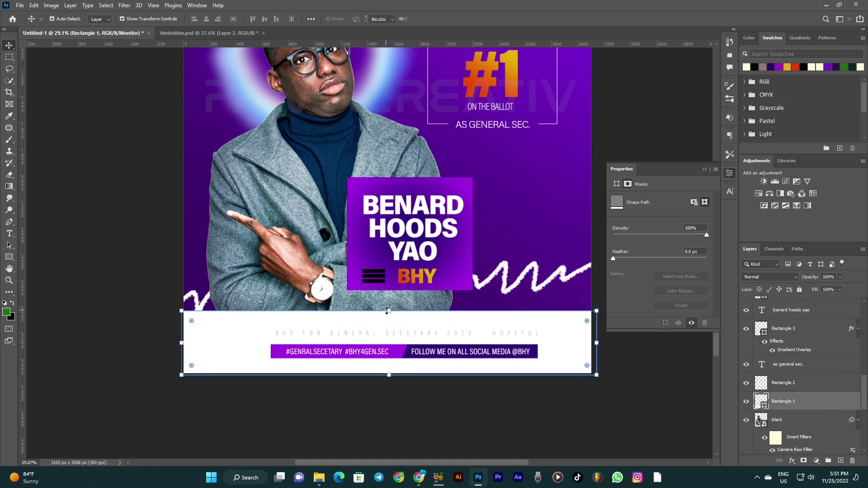
pyautogui.moveTo(387, 310); pyautogui.dragTo(389, 322)
pyautogui.press('Return')
pyautogui.scroll(-3, 384, 312)
# Step: Move the candidate photo layer lower on the poster
pyautogui.click(320, 271)
pyautogui.moveTo(320, 271); pyautogui.dragTo(327, 281)
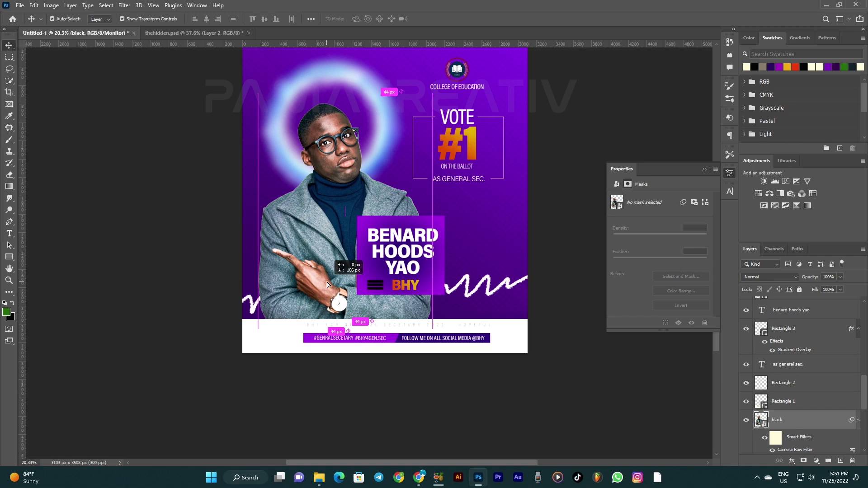
pyautogui.moveTo(326, 282); pyautogui.dragTo(326, 284)
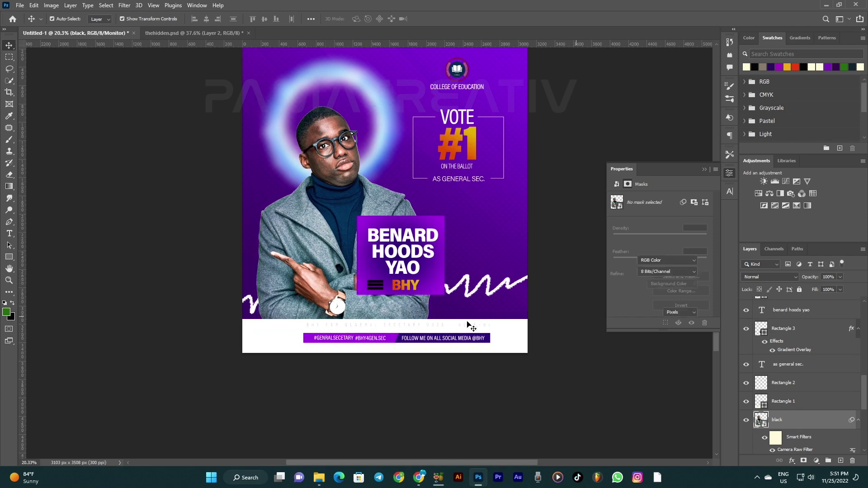
pyautogui.scroll(2, 471, 322)
# Step: Lower the tagline text, place the follow-me bar beside the hashtag bar, and select the social bar layers
pyautogui.moveTo(419, 327); pyautogui.dragTo(419, 334)
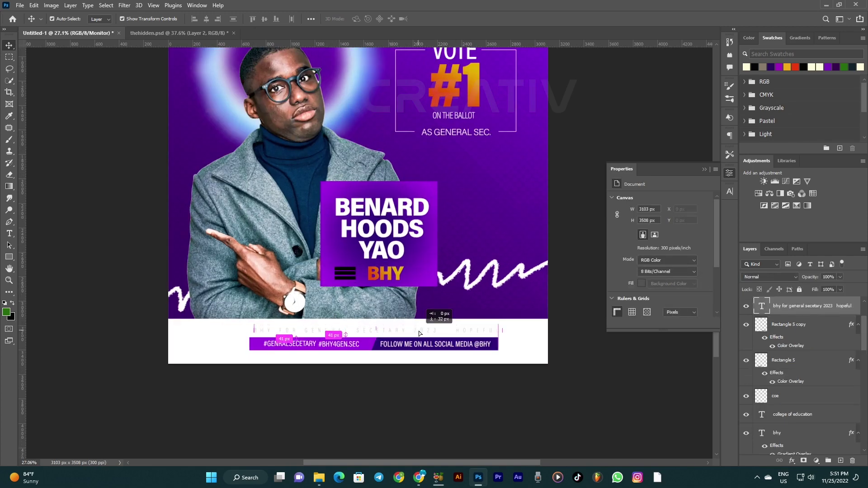
pyautogui.scroll(2, 466, 373)
pyautogui.moveTo(483, 373)
pyautogui.mouseDown()
pyautogui.moveTo(392, 365)
pyautogui.moveTo(489, 389)
pyautogui.mouseUp()
pyautogui.moveTo(563, 429); pyautogui.dragTo(265, 372)
pyautogui.keyDown('shift'); pyautogui.click(467, 380); pyautogui.keyUp('shift')
pyautogui.scroll(-2, 457, 361)
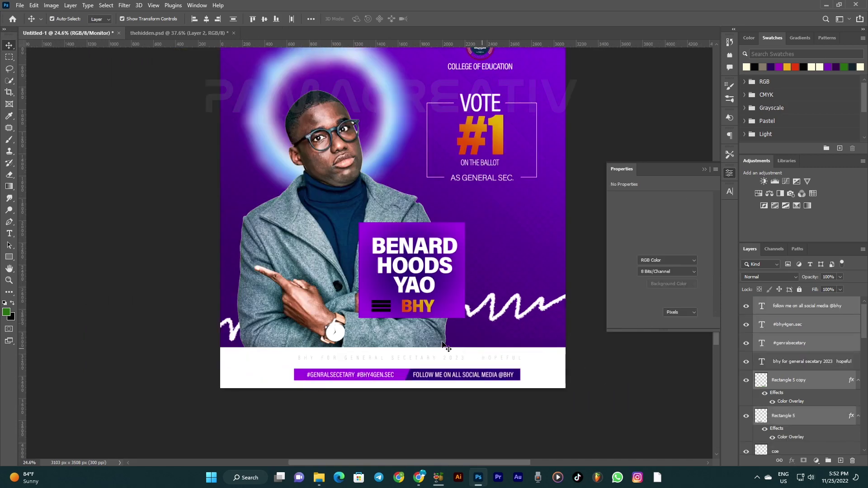
# Step: Draw a new full-width rectangle across the top of the white bottom band
pyautogui.scroll(-3, 447, 347)
pyautogui.click(420, 361)
pyautogui.scroll(2, 420, 362)
pyautogui.scroll(2, 416, 357)
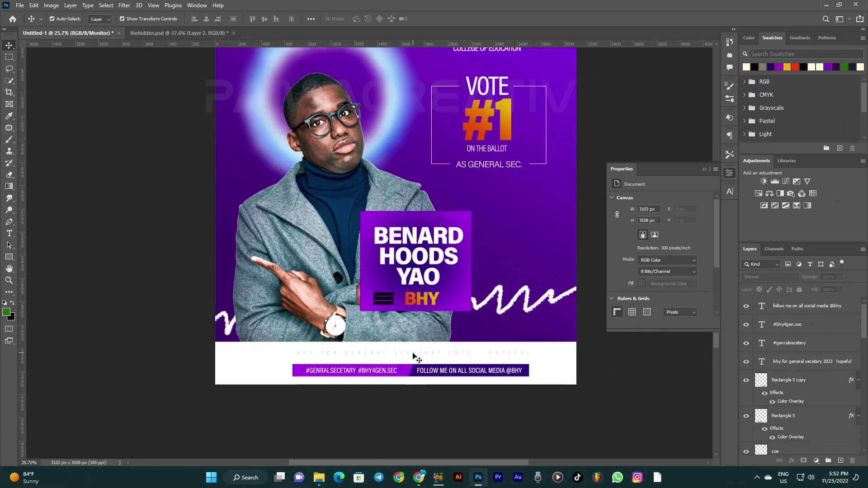
pyautogui.press('m')
pyautogui.press('u')
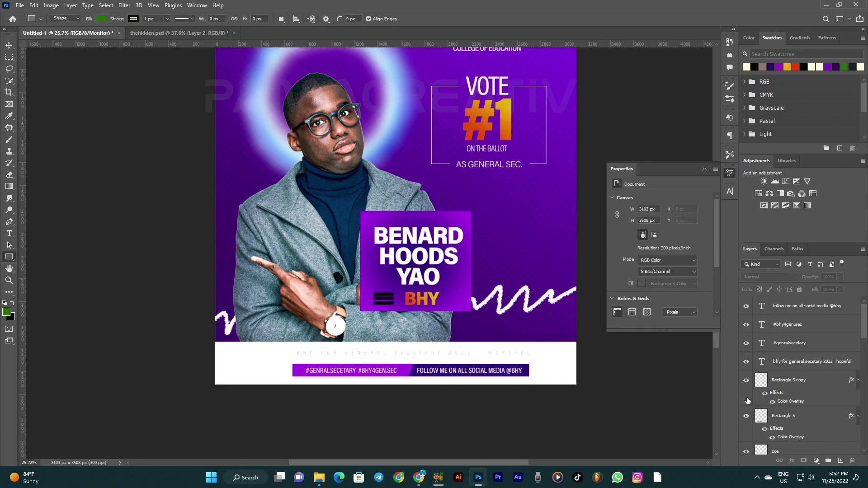
pyautogui.press('c')
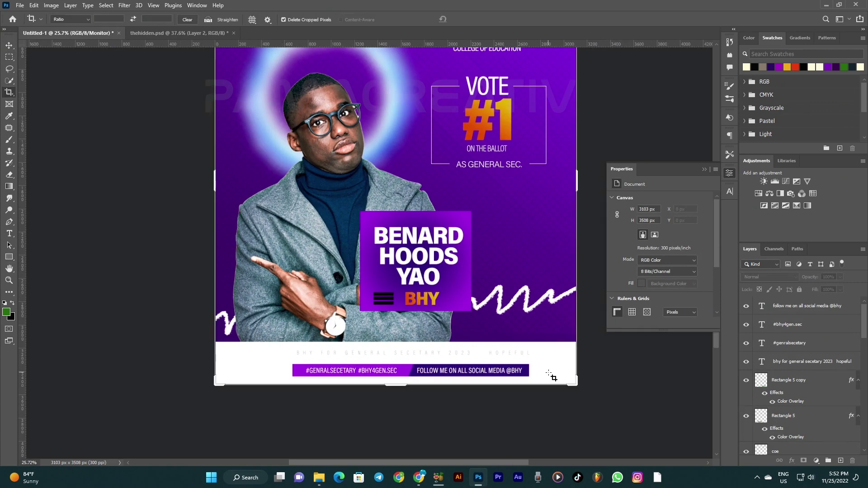
pyautogui.press('v')
pyautogui.click(549, 374)
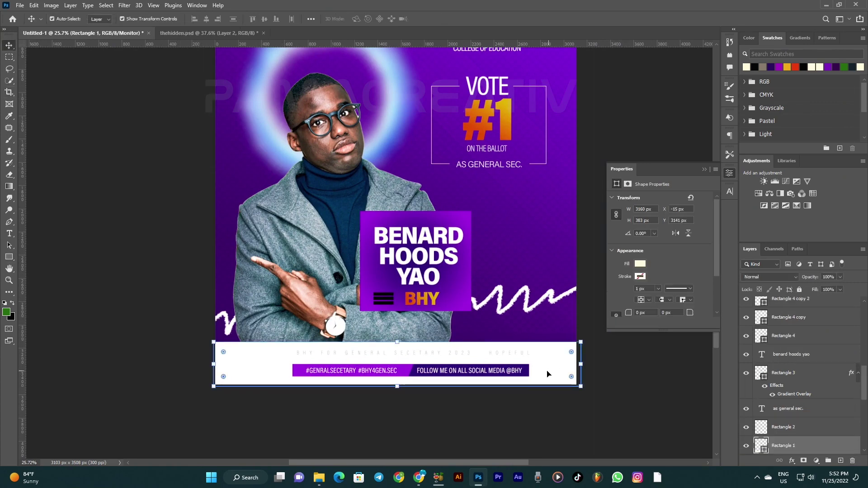
pyautogui.press('u')
pyautogui.moveTo(203, 326); pyautogui.dragTo(596, 361)
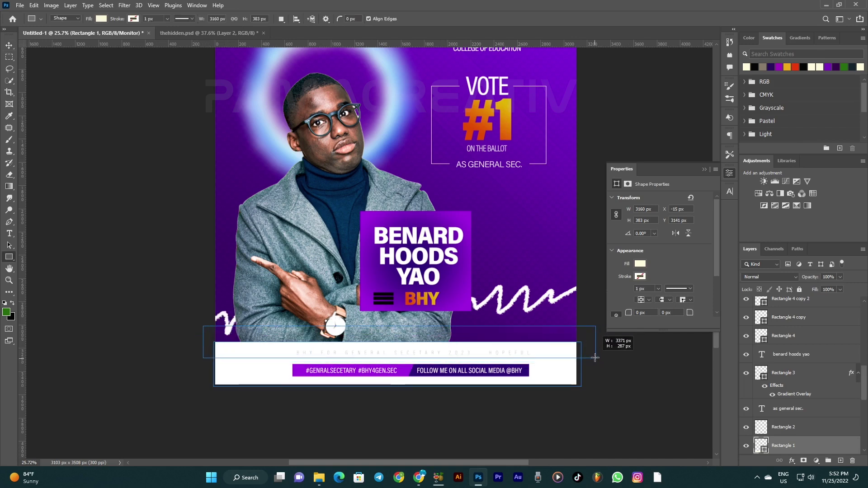
pyautogui.moveTo(596, 361); pyautogui.dragTo(594, 359)
# Step: Place the new rectangle beneath the white band in Layers and fill it with sampled light blue
pyautogui.scroll(-3, 794, 417)
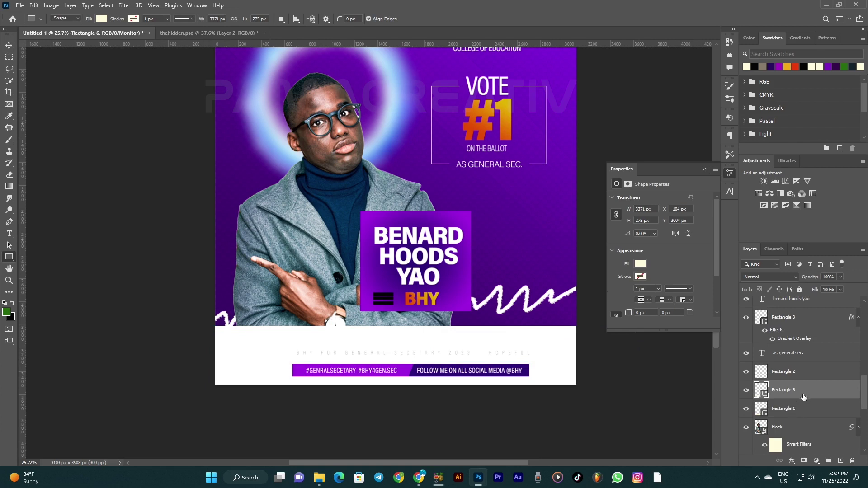
pyautogui.moveTo(807, 394); pyautogui.dragTo(807, 417)
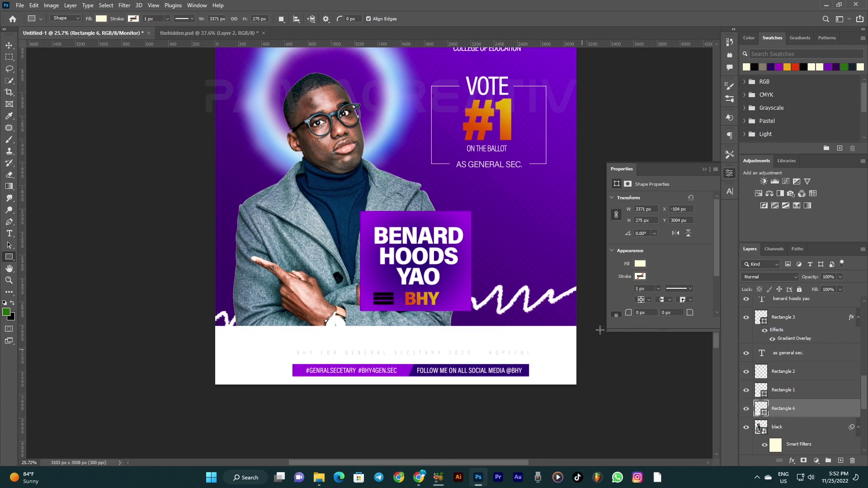
pyautogui.click(641, 265)
pyautogui.click(634, 311)
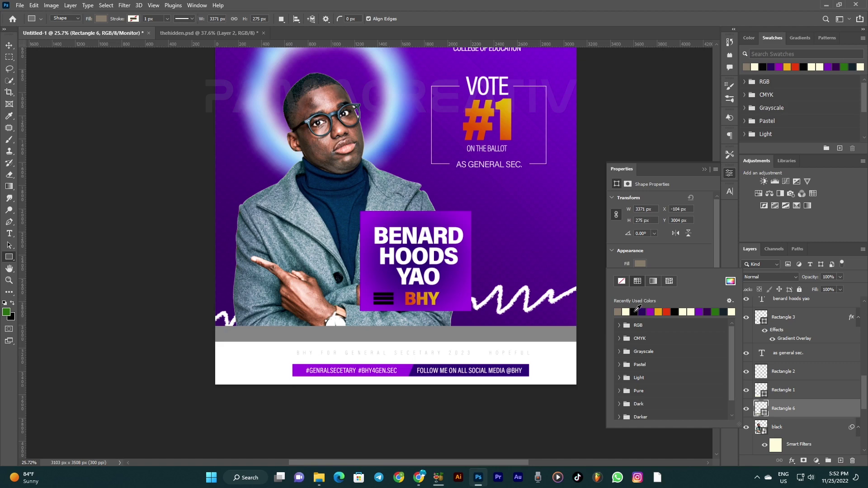
pyautogui.press('i')
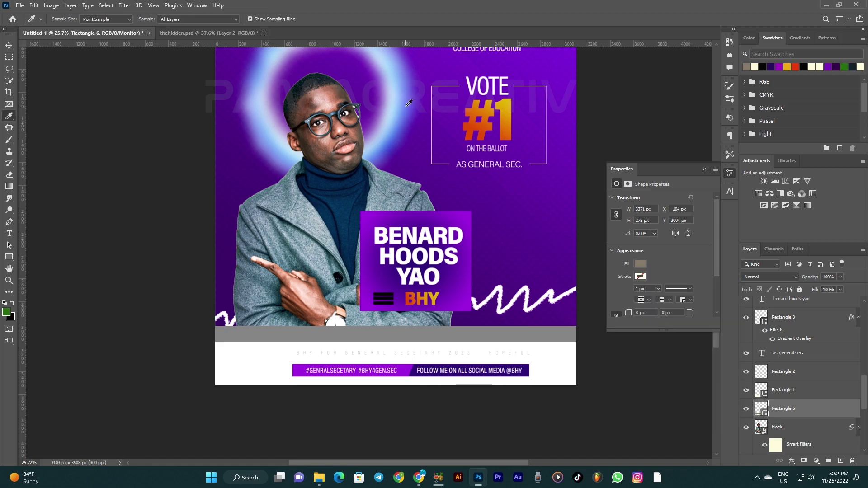
pyautogui.click(398, 113)
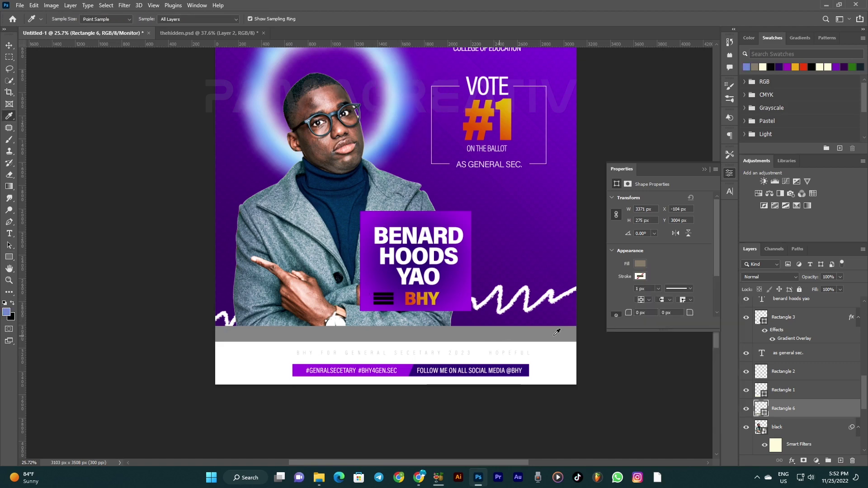
pyautogui.click(640, 264)
pyautogui.click(618, 312)
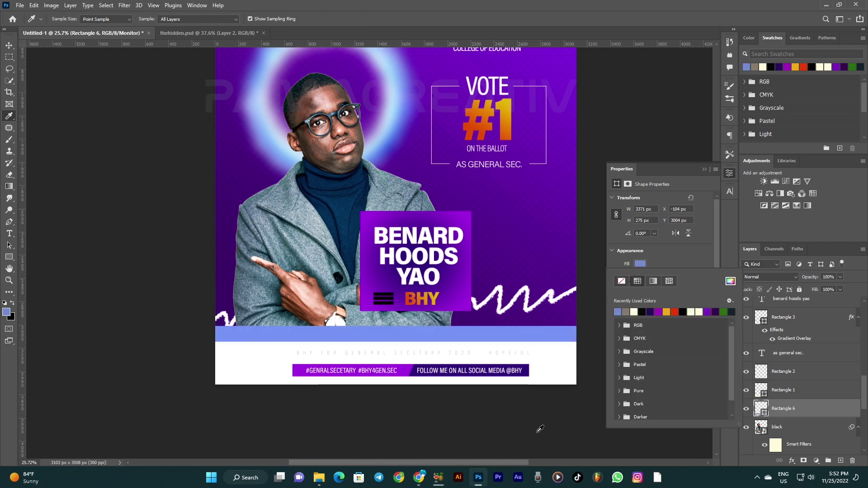
# Step: Nudge the light-blue strip down into place just above the white band
pyautogui.press('Escape')
pyautogui.press('v')
pyautogui.moveTo(471, 335); pyautogui.dragTo(470, 340)
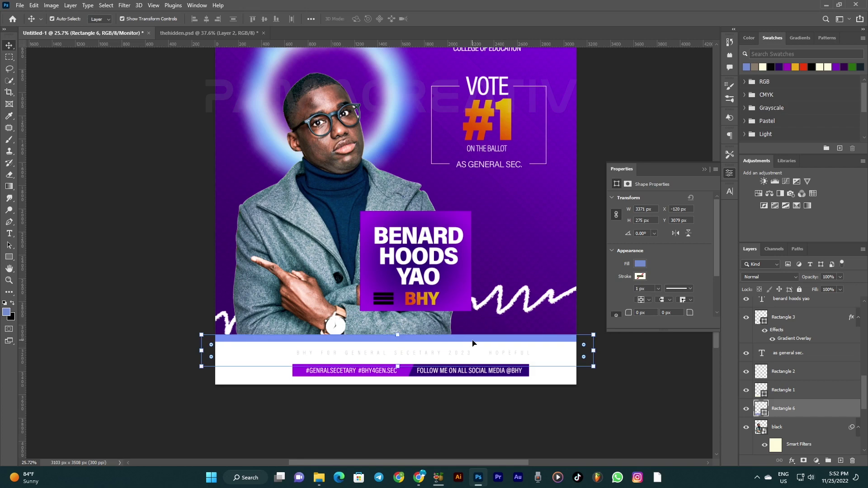
pyautogui.click(555, 441)
pyautogui.moveTo(527, 414); pyautogui.dragTo(372, 376)
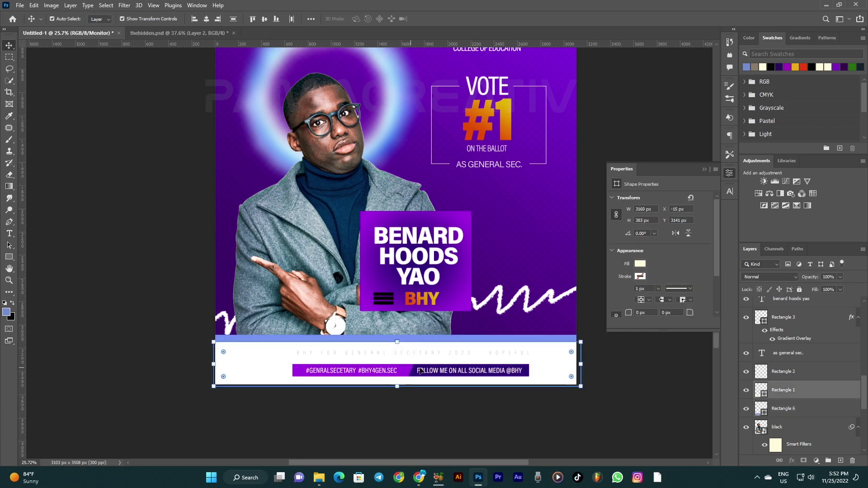
# Step: Move the hashtag and follow-me bar up slightly within the white band
pyautogui.moveTo(459, 372); pyautogui.dragTo(458, 370)
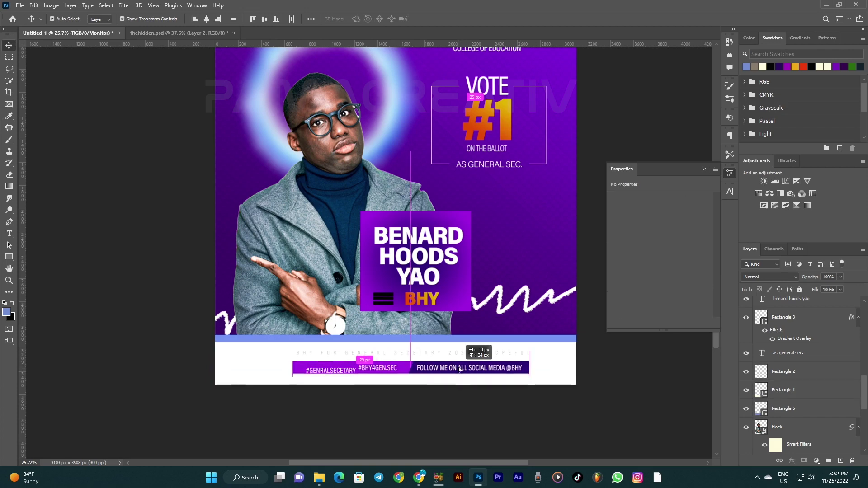
pyautogui.scroll(-5, 459, 369)
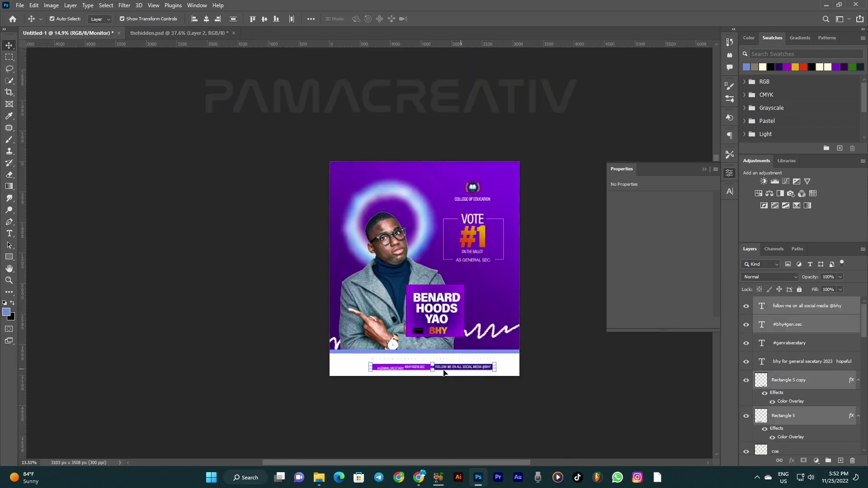
pyautogui.click(550, 327)
# Step: Zoom out to review the whole finished poster
pyautogui.scroll(1, 445, 335)
pyautogui.scroll(2, 445, 335)
pyautogui.scroll(-1, 445, 334)
pyautogui.scroll(1, 449, 393)
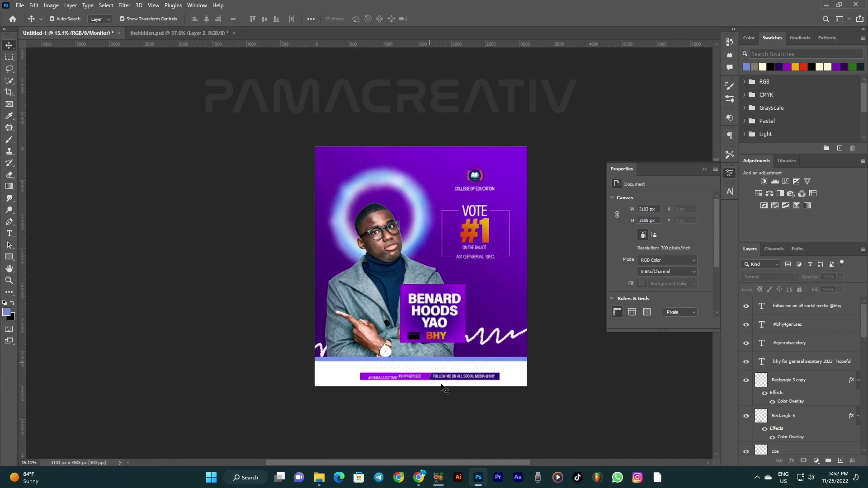
pyautogui.scroll(2, 481, 225)
pyautogui.scroll(-2, 489, 235)
pyautogui.scroll(-1, 468, 199)
pyautogui.scroll(1, 434, 286)
pyautogui.scroll(2, 433, 288)
pyautogui.scroll(-1, 433, 288)
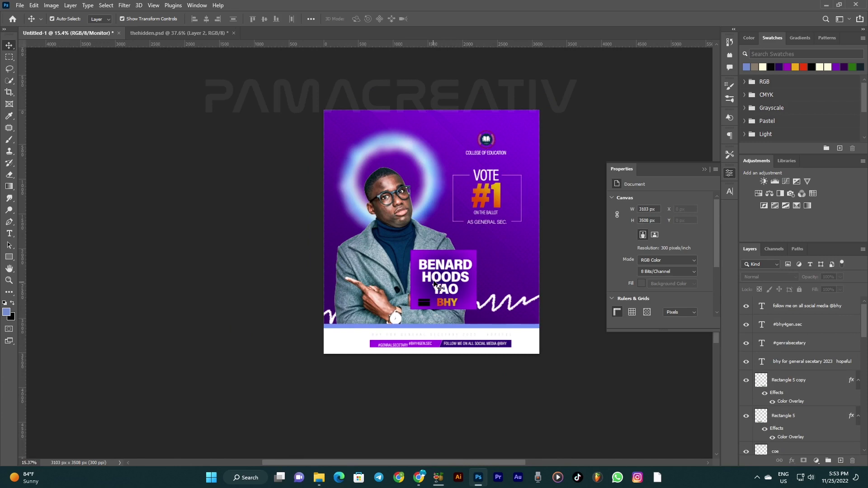
pyautogui.scroll(-1, 433, 285)
pyautogui.scroll(1, 480, 220)
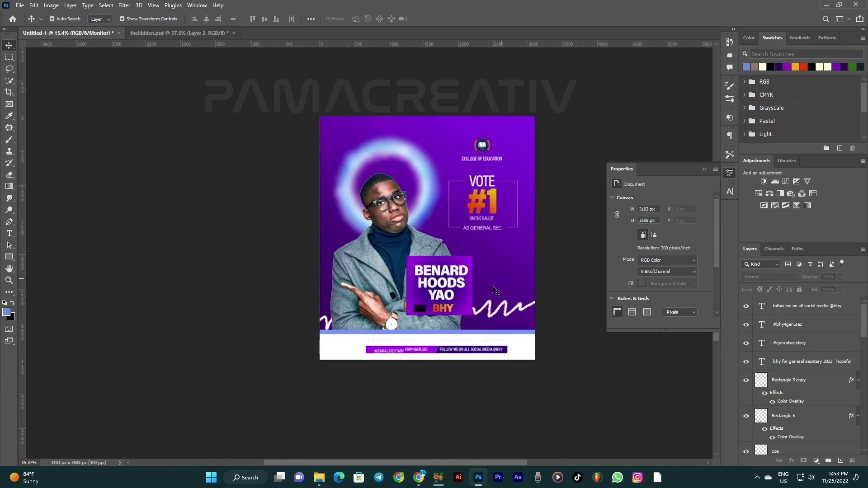
pyautogui.scroll(2, 465, 297)
pyautogui.scroll(1, 466, 296)
pyautogui.scroll(2, 465, 297)
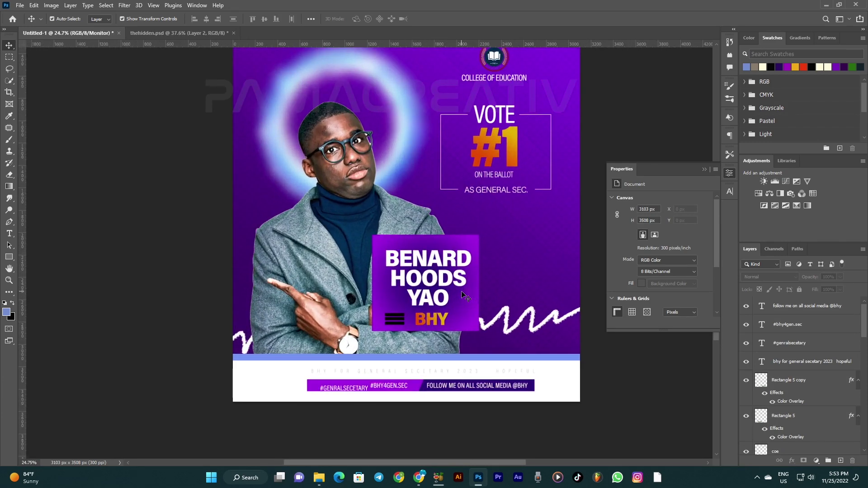